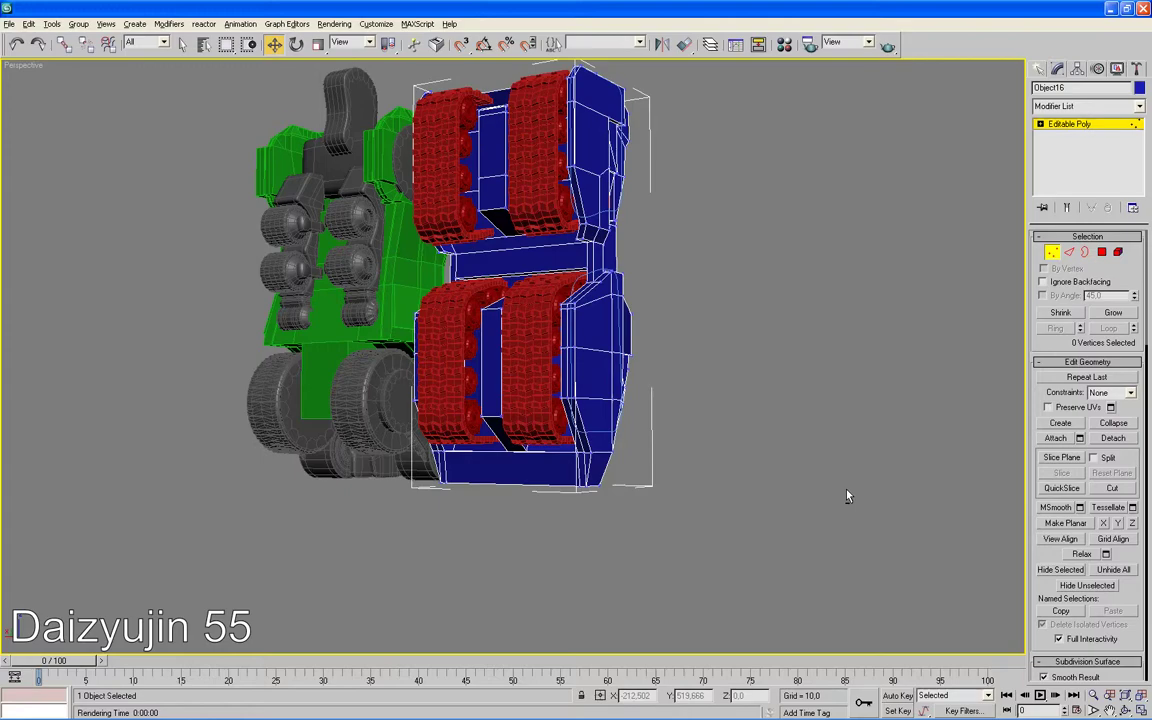
Delete the top polygon of the blue torso's inner box, leaving an open hole.
scroll(930, 420, "up", 5)
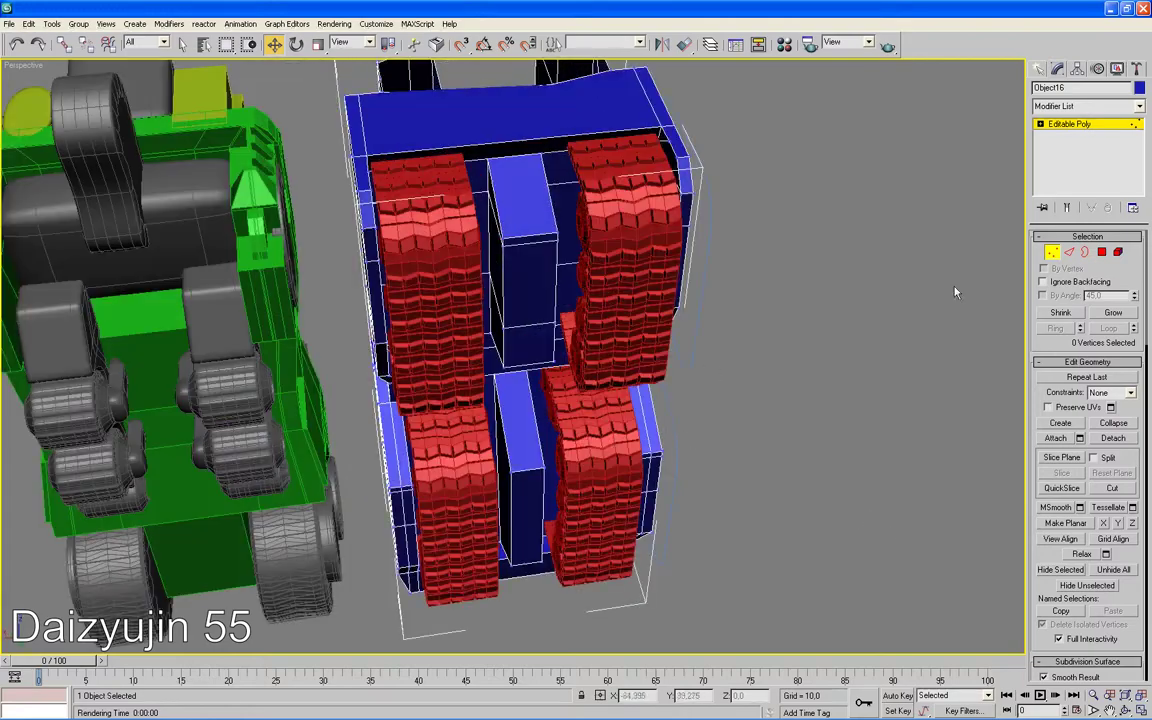
left_click(1101, 252)
left_click(527, 193)
key("Delete")
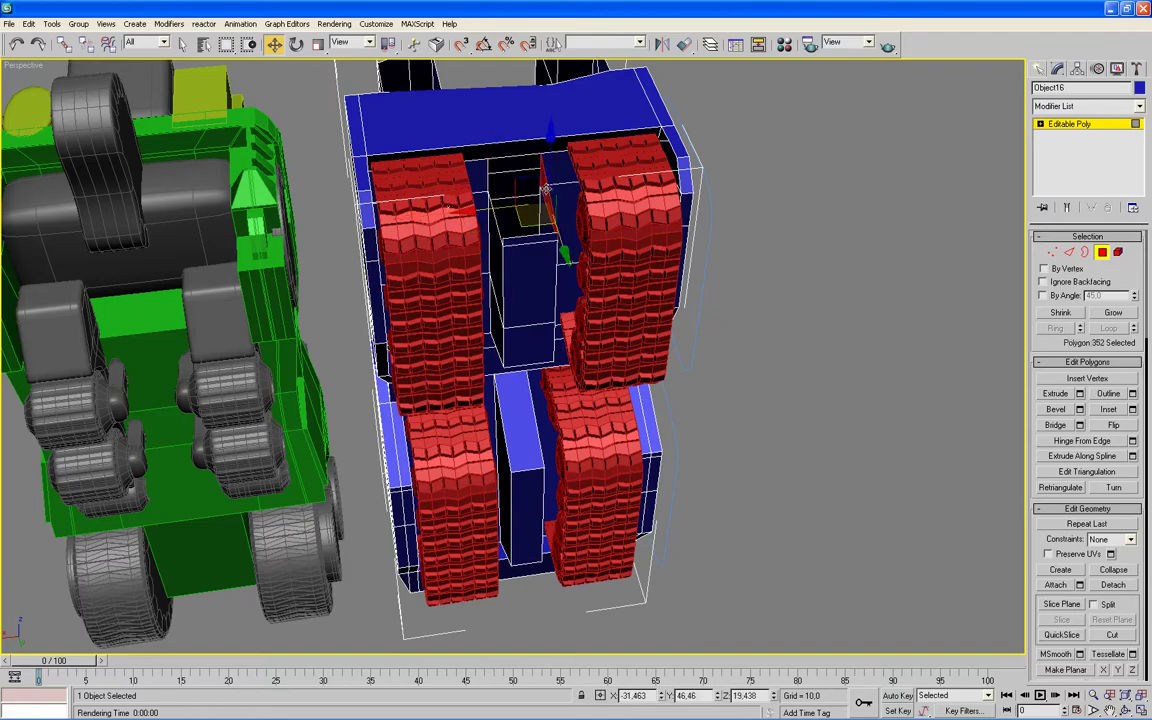
mouse_move(722, 324)
middle_mouse_down("alt")
mouse_move(717, 337)
mouse_move(676, 311)
mouse_move(878, 482)
middle_mouse_up("alt")
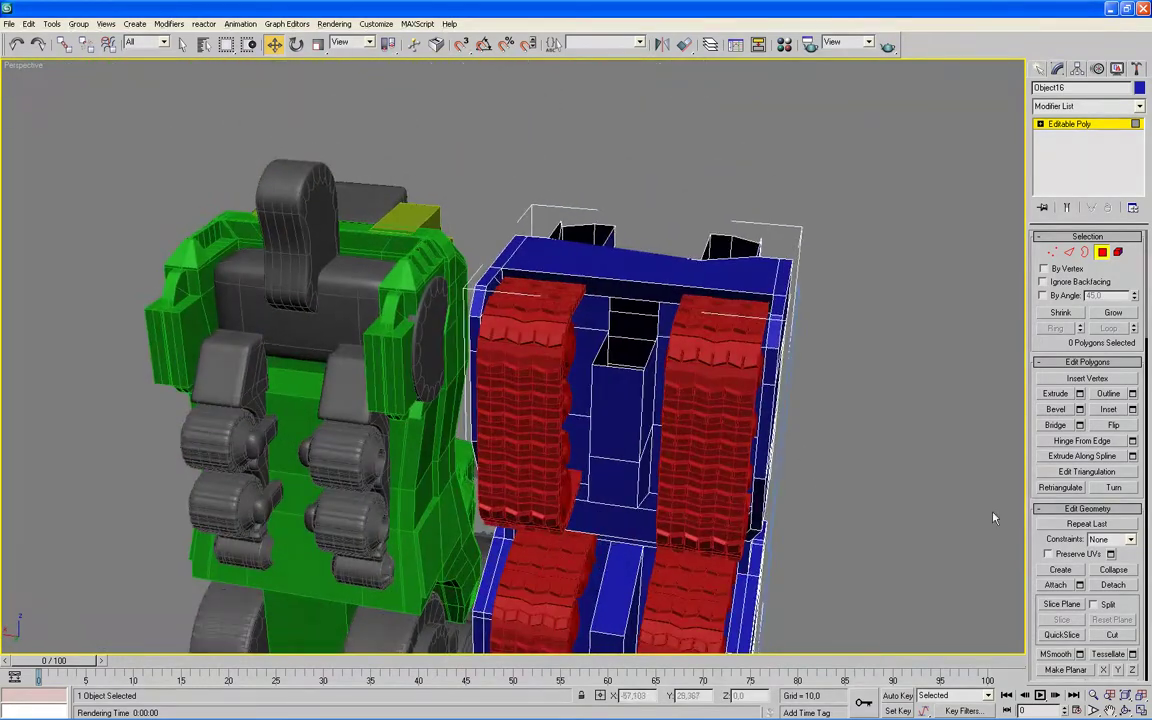
Build two new polygons over the inner box's opening with Edit Geometry > Create.
left_click(1060, 570)
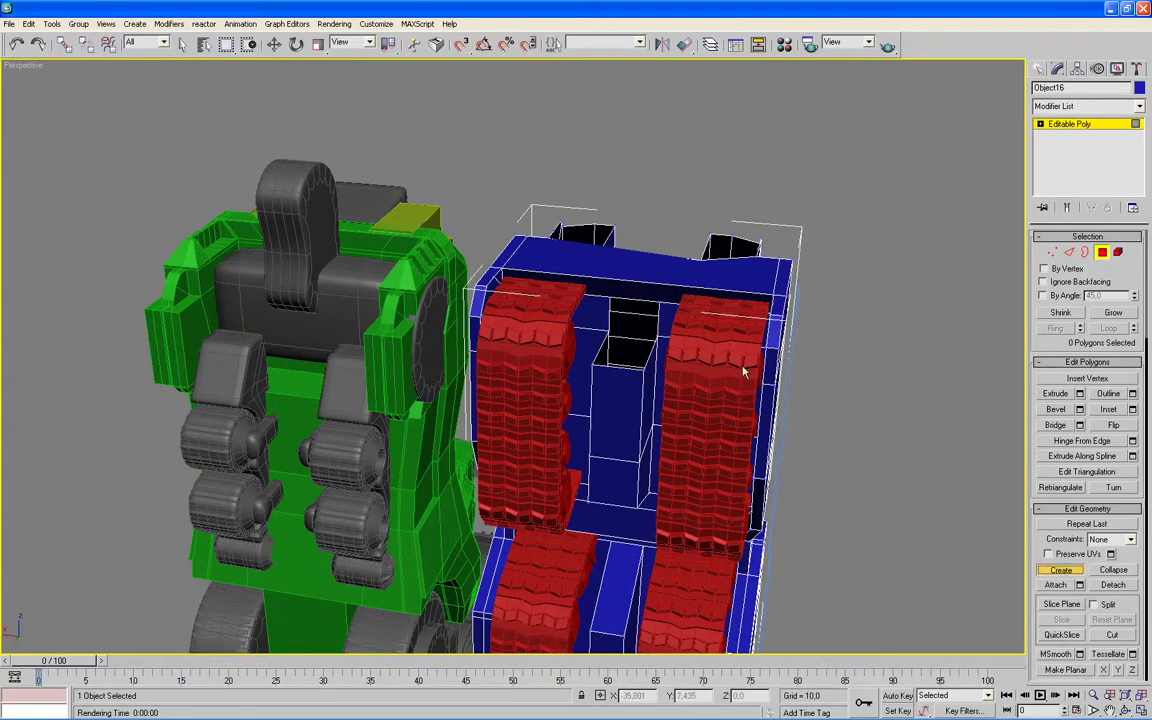
left_click(601, 358)
left_click(645, 370)
left_click(632, 345)
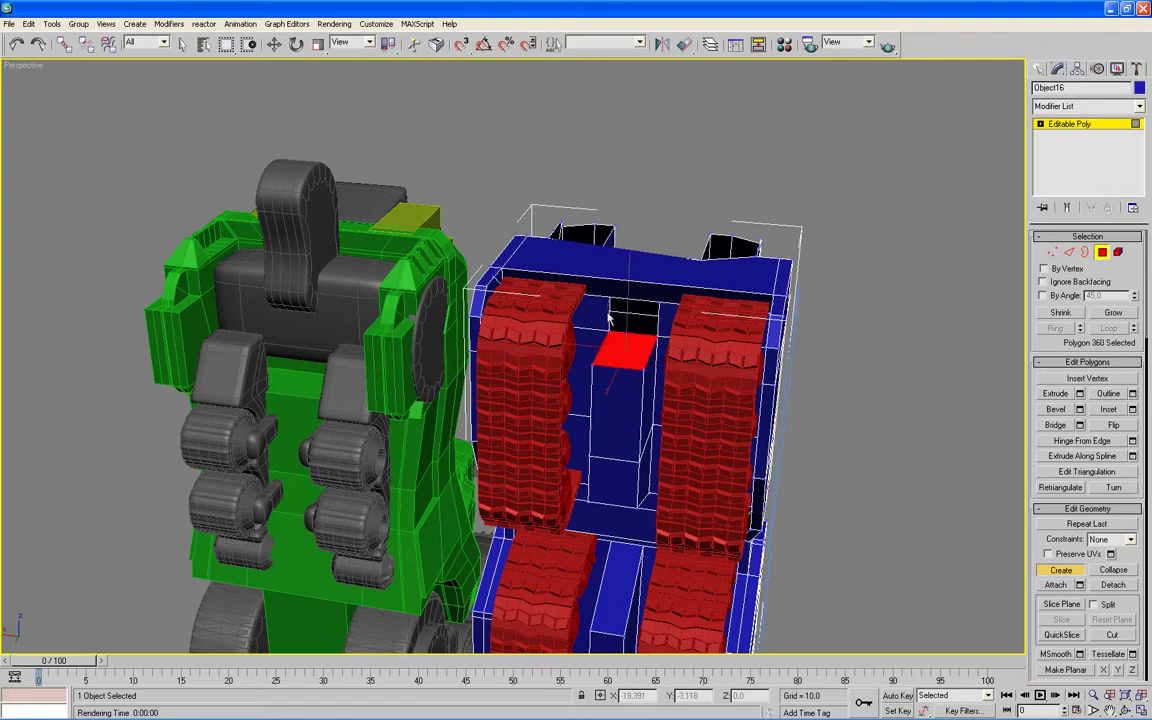
left_click(608, 330)
left_click(658, 322)
left_click(610, 297)
left_click(612, 302, "ctrl")
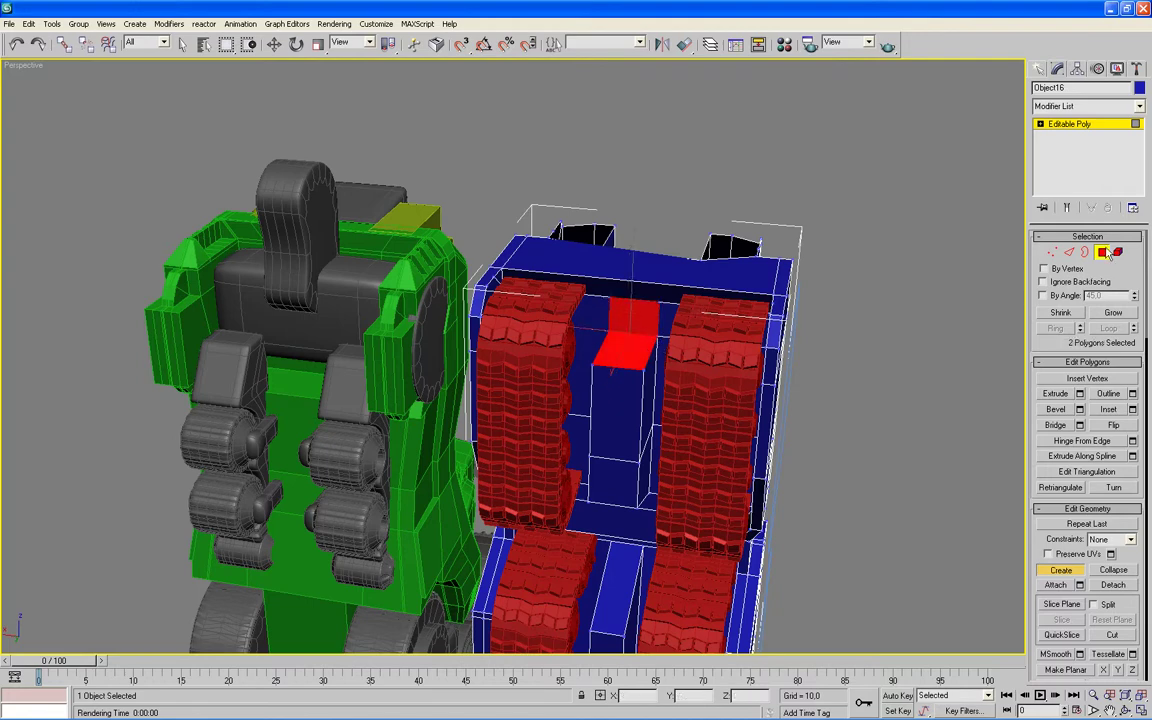
Exit sub-object mode and select the green robot's chair-back cylinder.
key("4")
key("w")
left_click(270, 168)
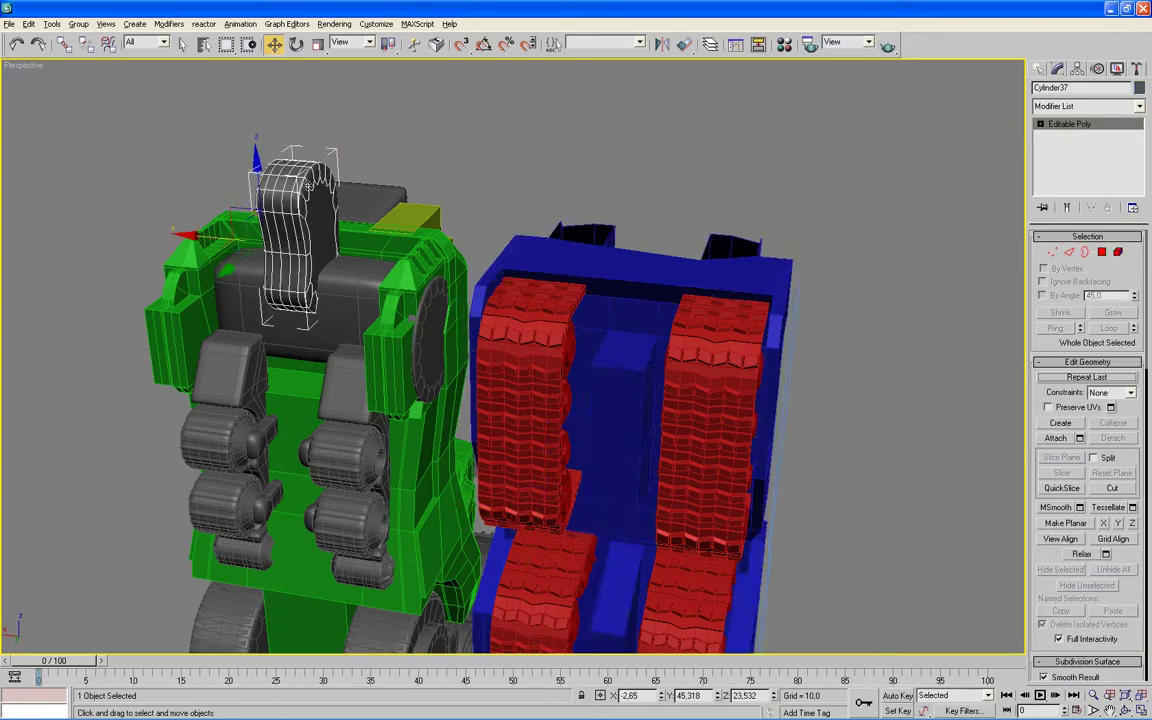
Maximize the Back viewport in wireframe, framing both robots.
key("alt+w")
scroll(535, 172, "up", 1)
key("alt+w")
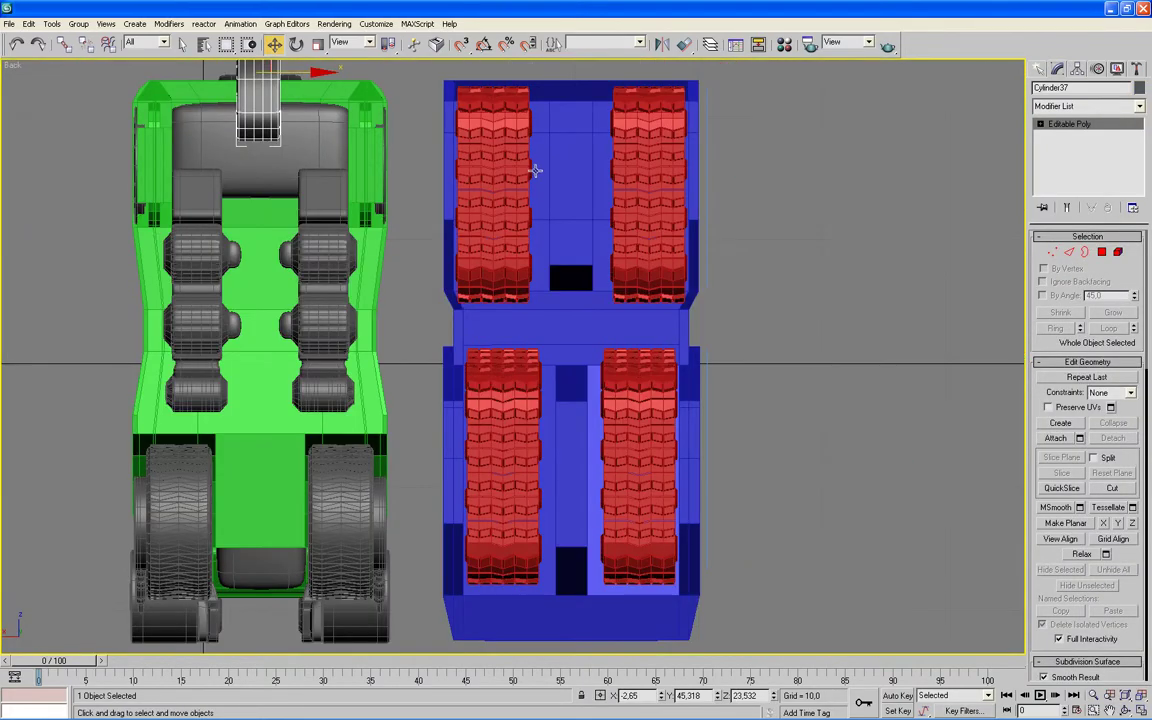
scroll(591, 319, "down", 1)
middle_click_drag(591, 319, 614, 337)
key("F3")
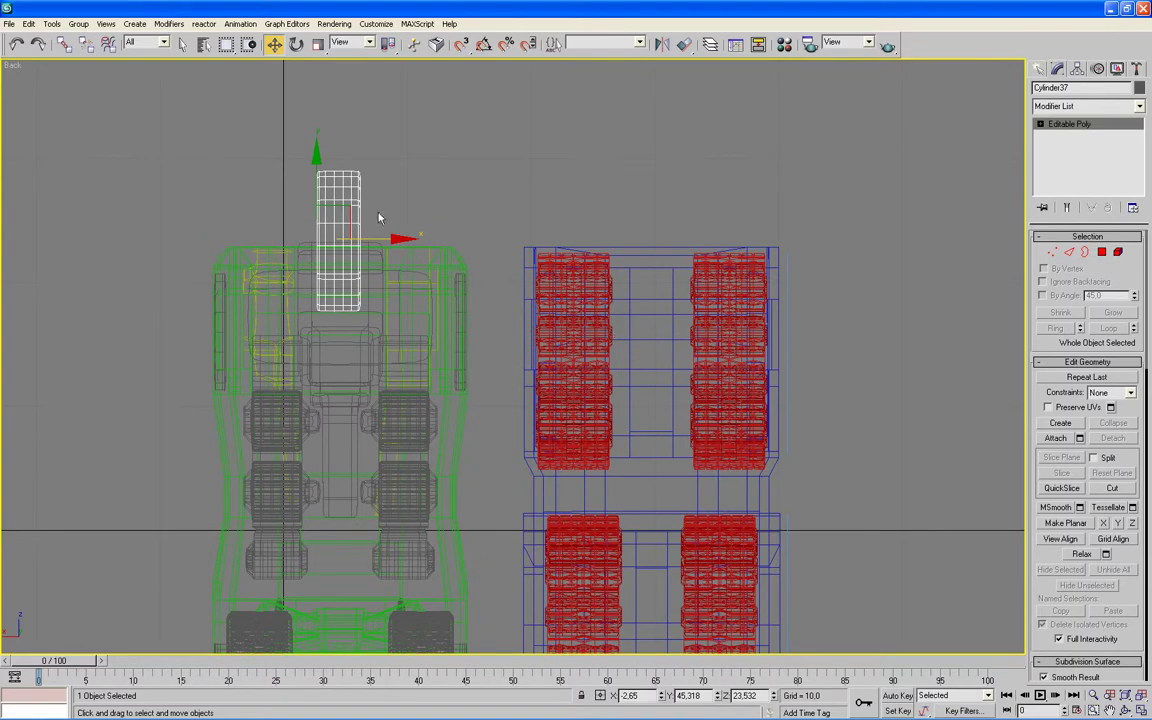
Clone Cylinder37 as a copy and move it along X onto the blue torso between the red tracks.
right_click(353, 194)
left_click(372, 252)
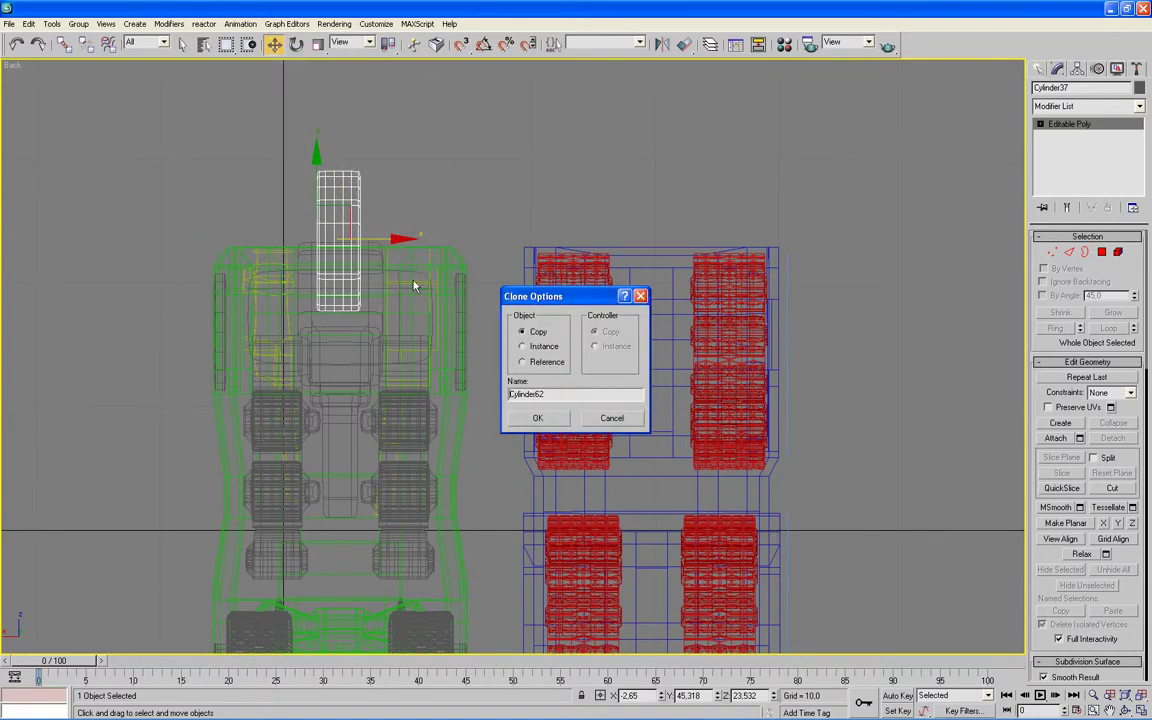
key("Return")
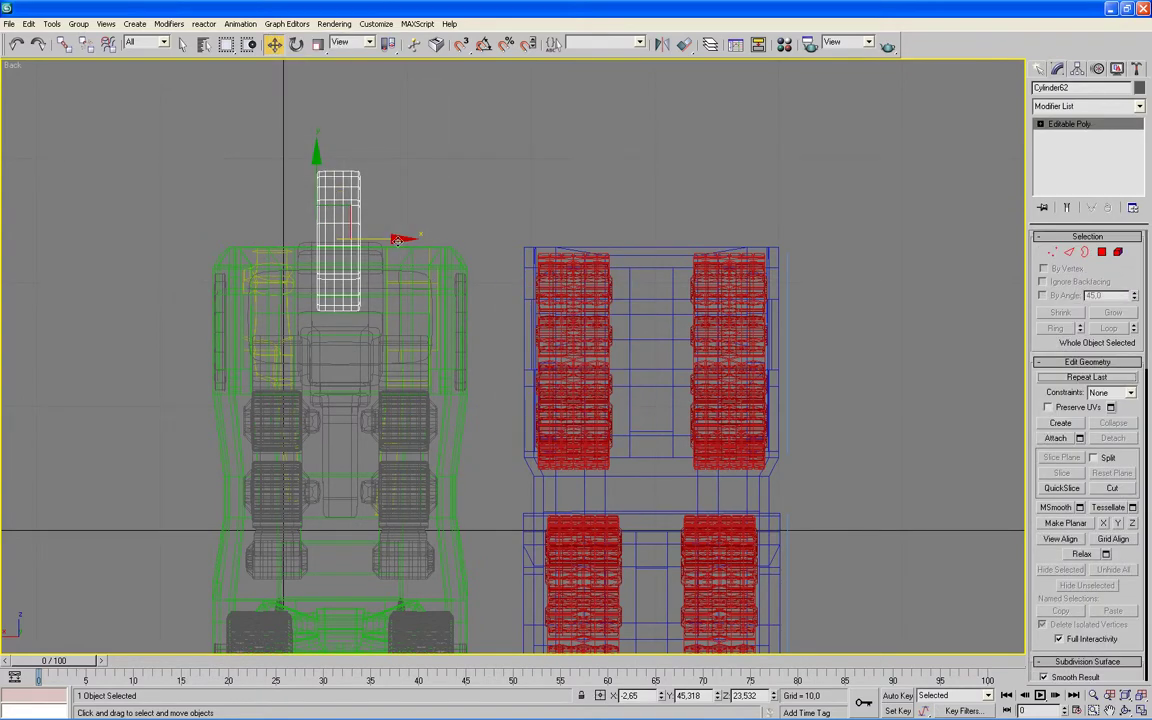
left_click_drag(397, 241, 709, 251)
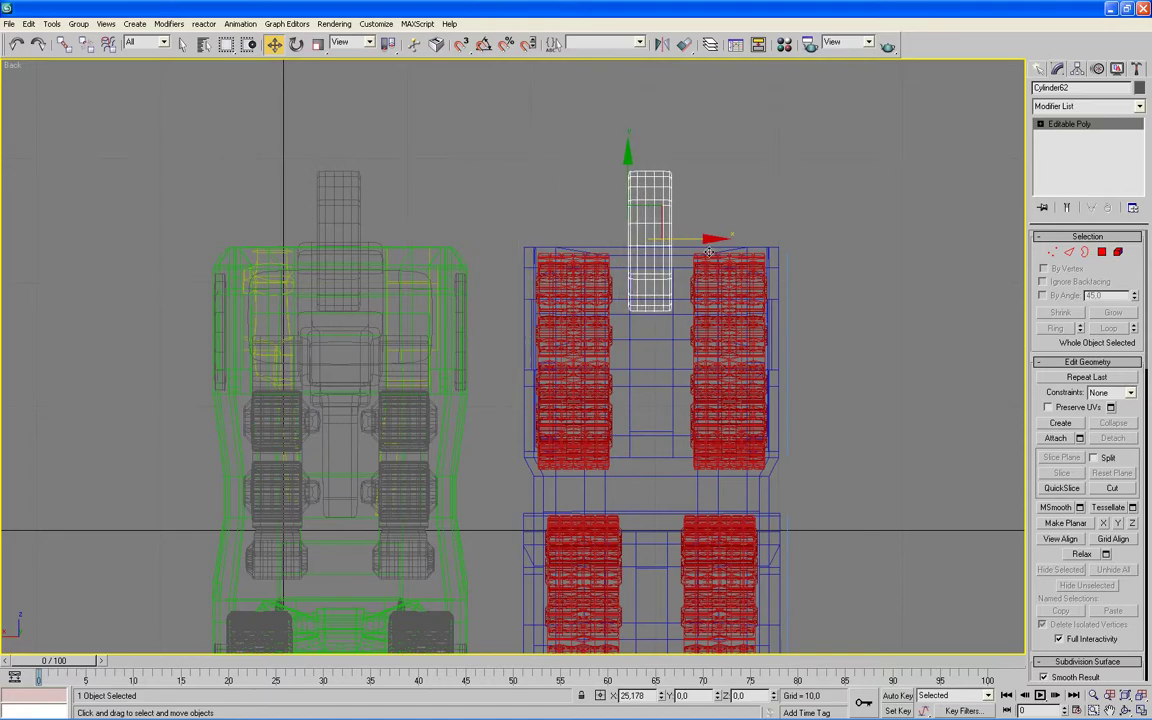
scroll(709, 251, "up", 5)
scroll(522, 381, "down", 2)
scroll(546, 437, "up", 4)
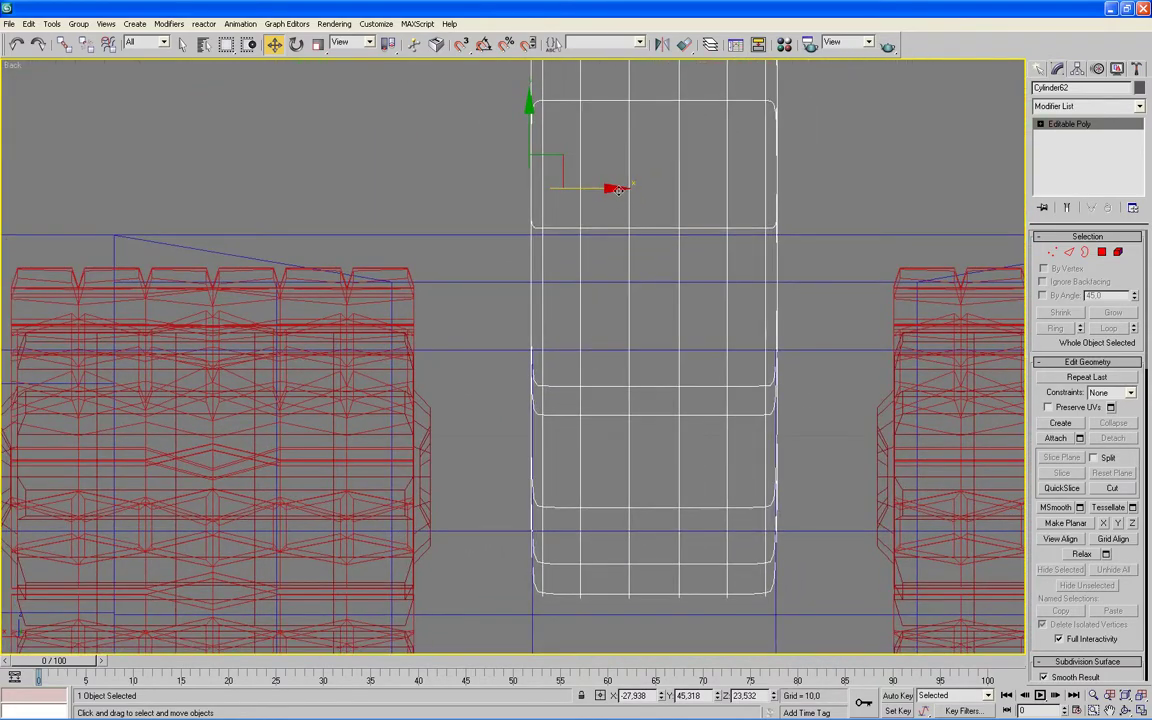
left_click_drag(616, 189, 616, 189)
Switch to a maximized Perspective view looking from above and select the blue torso.
scroll(700, 300, "down", 5)
scroll(733, 311, "down", 1)
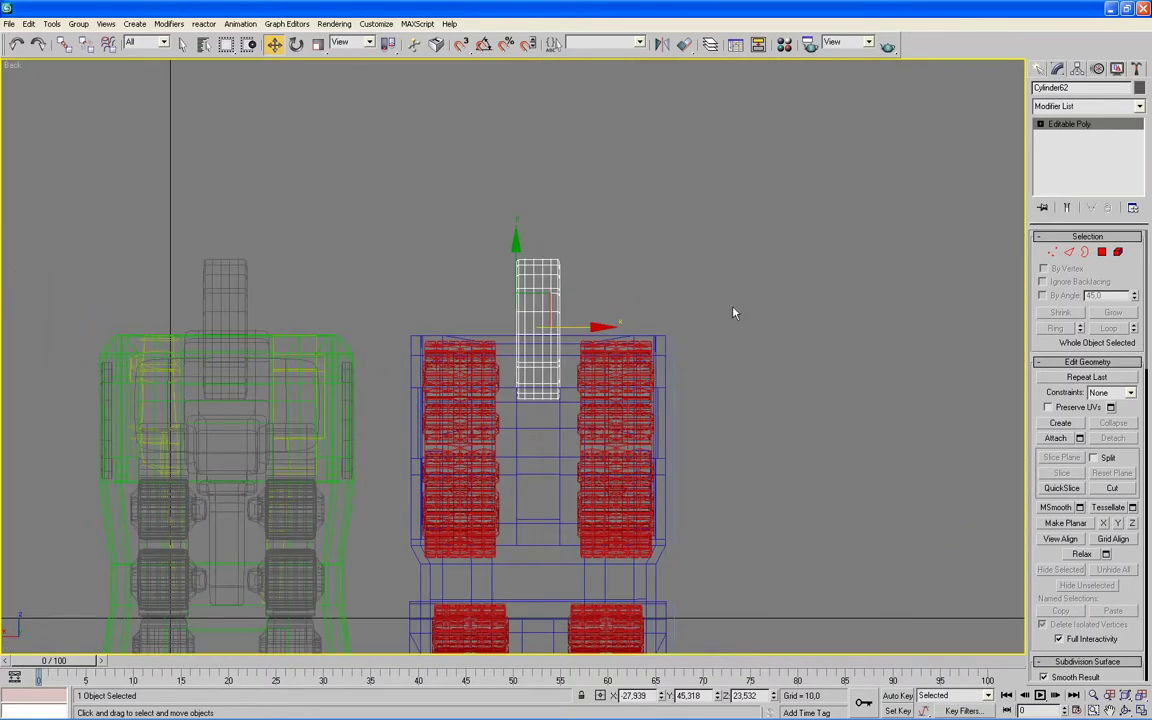
middle_click_drag(733, 311, 758, 157)
key("alt+w")
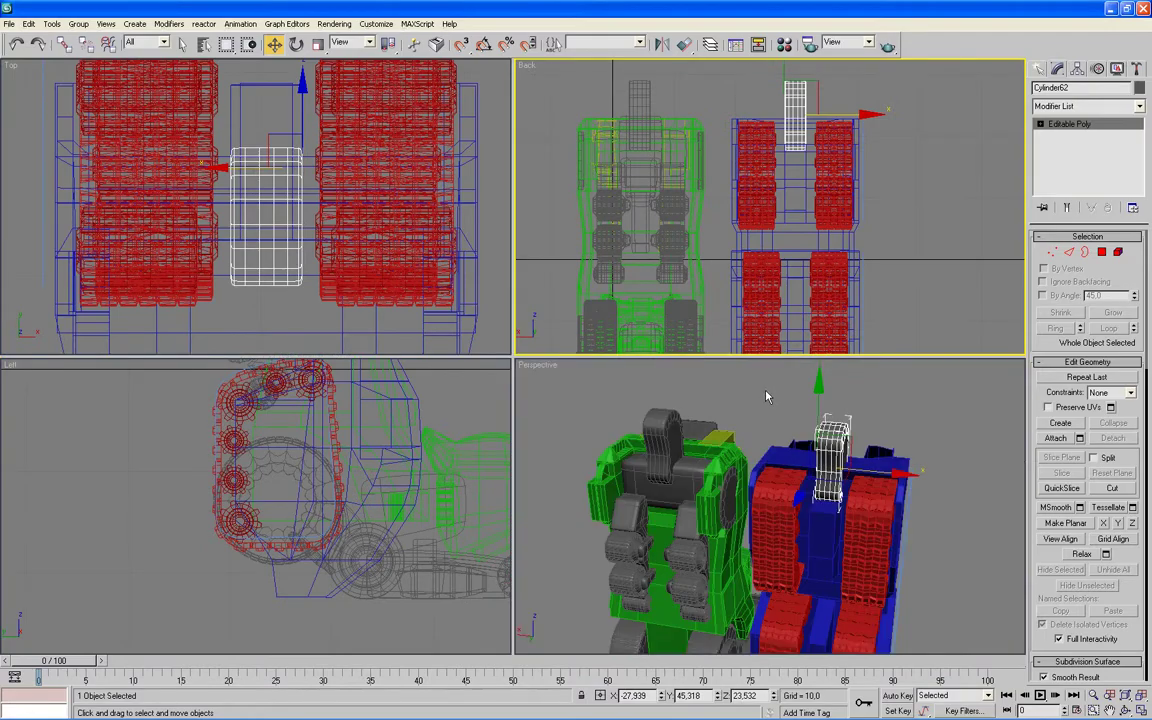
right_click(762, 395)
key("alt+w")
mouse_move(838, 397)
middle_mouse_down("alt")
mouse_move(784, 393)
mouse_move(754, 454)
middle_mouse_up("alt")
left_click(684, 419)
mouse_move(684, 419)
middle_mouse_down("alt")
mouse_move(771, 476)
mouse_move(746, 496)
mouse_move(697, 497)
mouse_move(648, 412)
mouse_move(581, 403)
mouse_move(737, 460)
mouse_move(551, 284)
middle_mouse_up("alt")
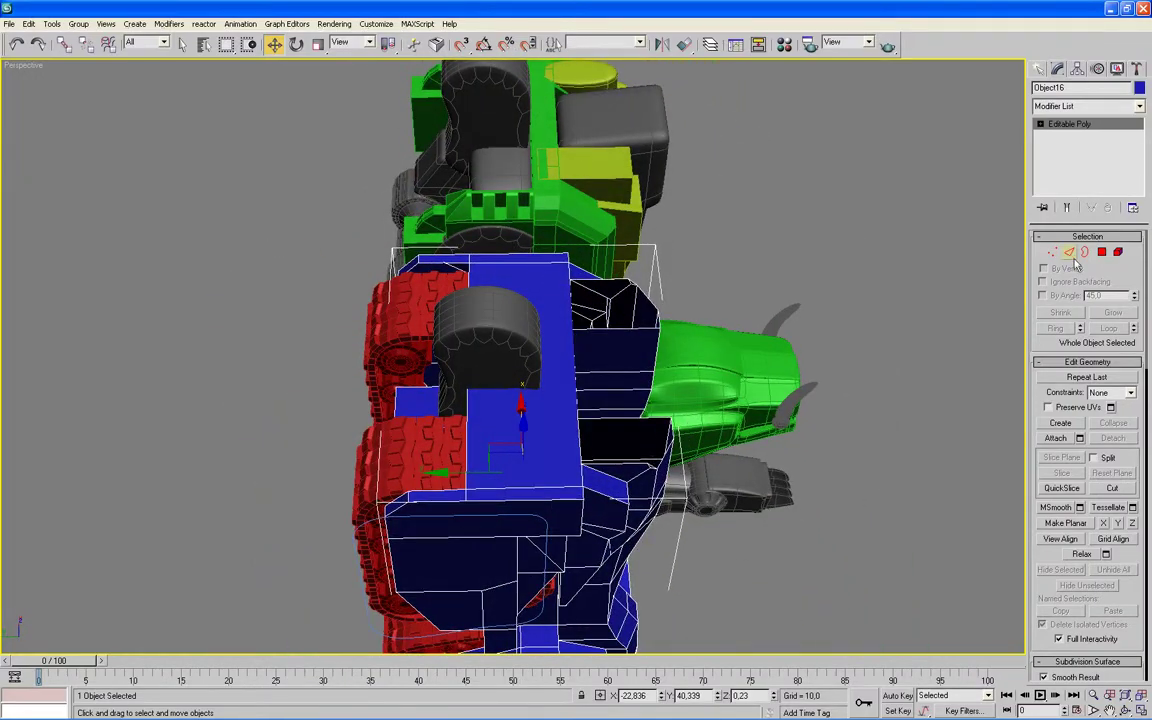
Connect two opposite front-face edges of the torso with a single new edge.
key("2")
left_click(452, 239)
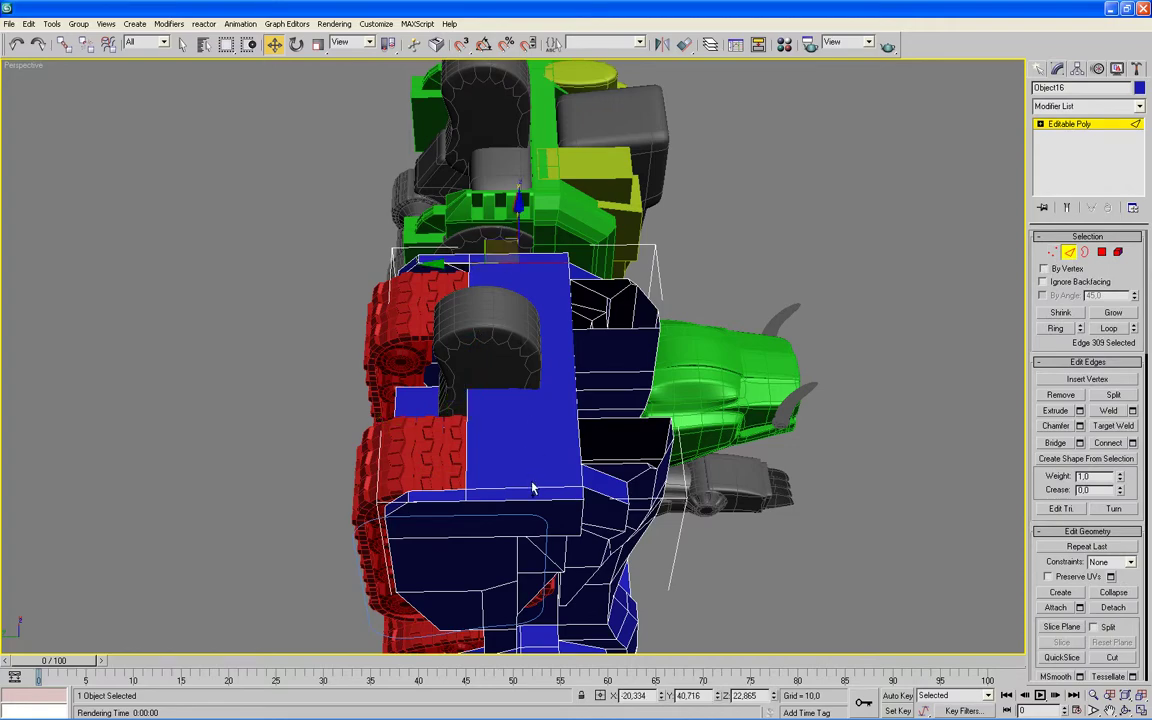
left_click(530, 491, "ctrl")
middle_click_drag(530, 491, 609, 474, "alt")
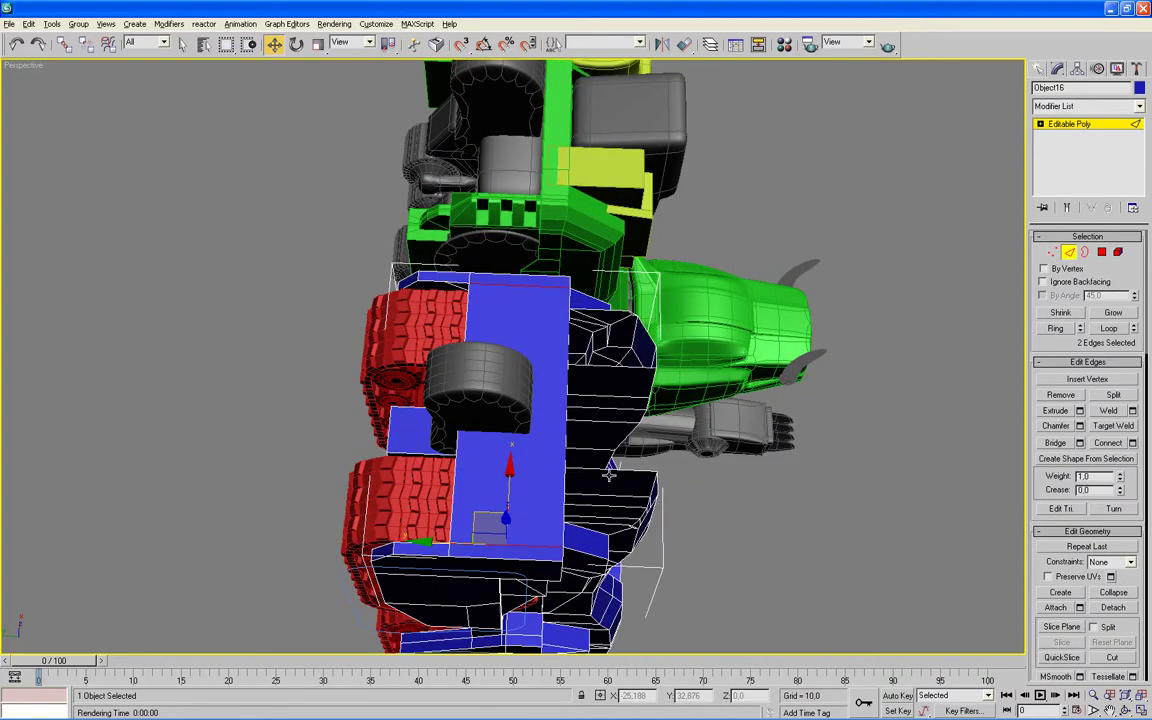
scroll(609, 474, "up", 2)
scroll(676, 470, "down", 1)
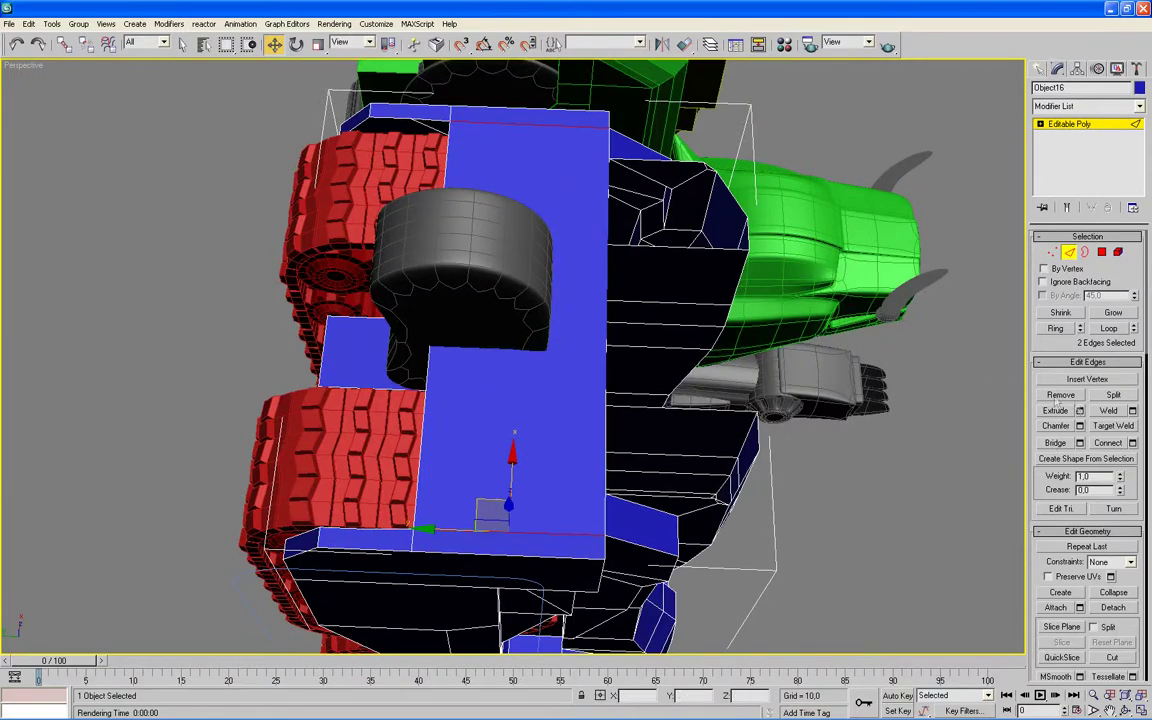
left_click(1132, 442)
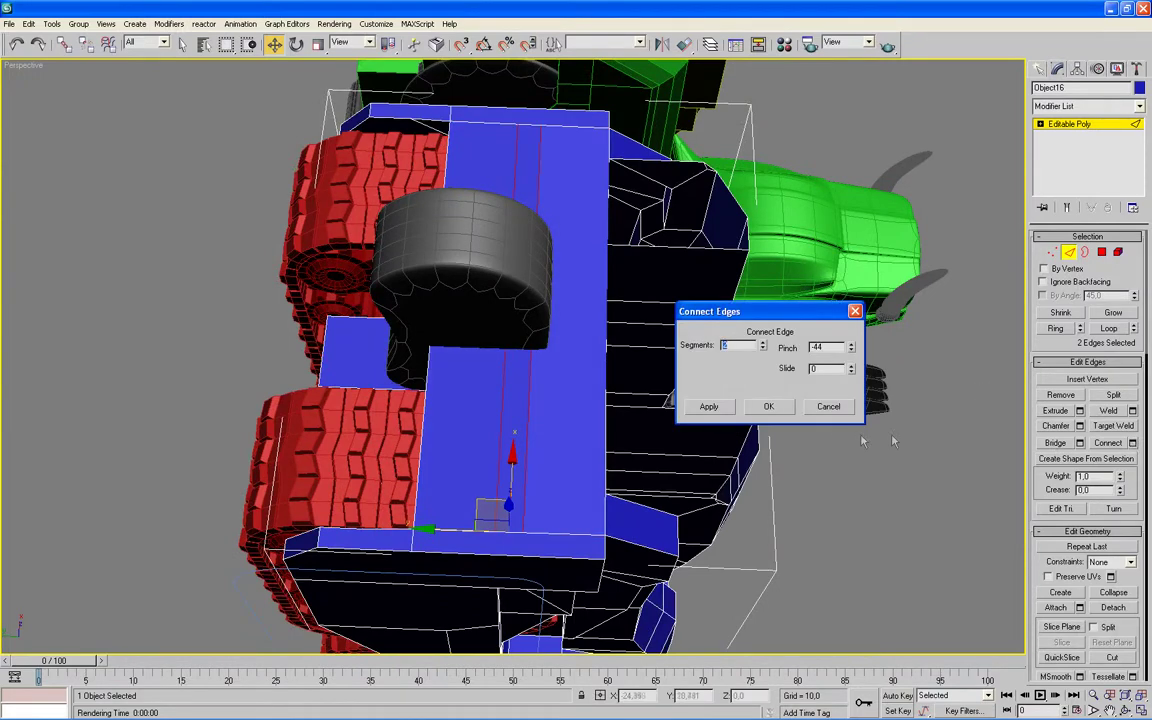
left_click(763, 348)
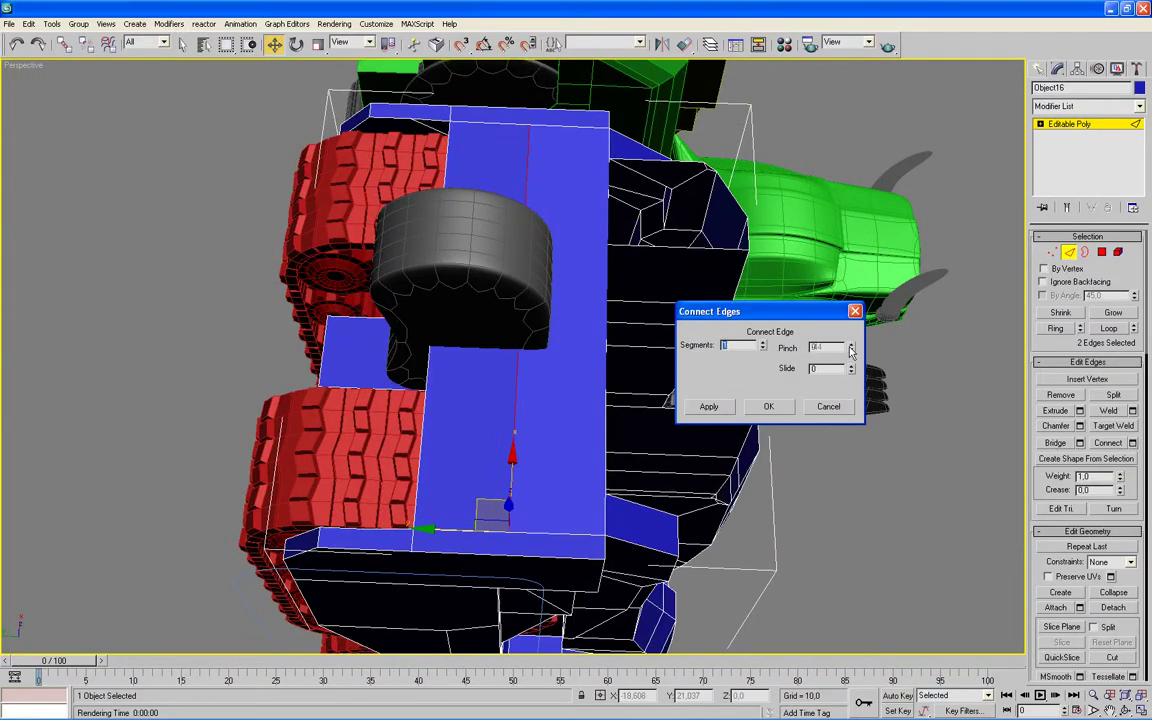
left_click(770, 407)
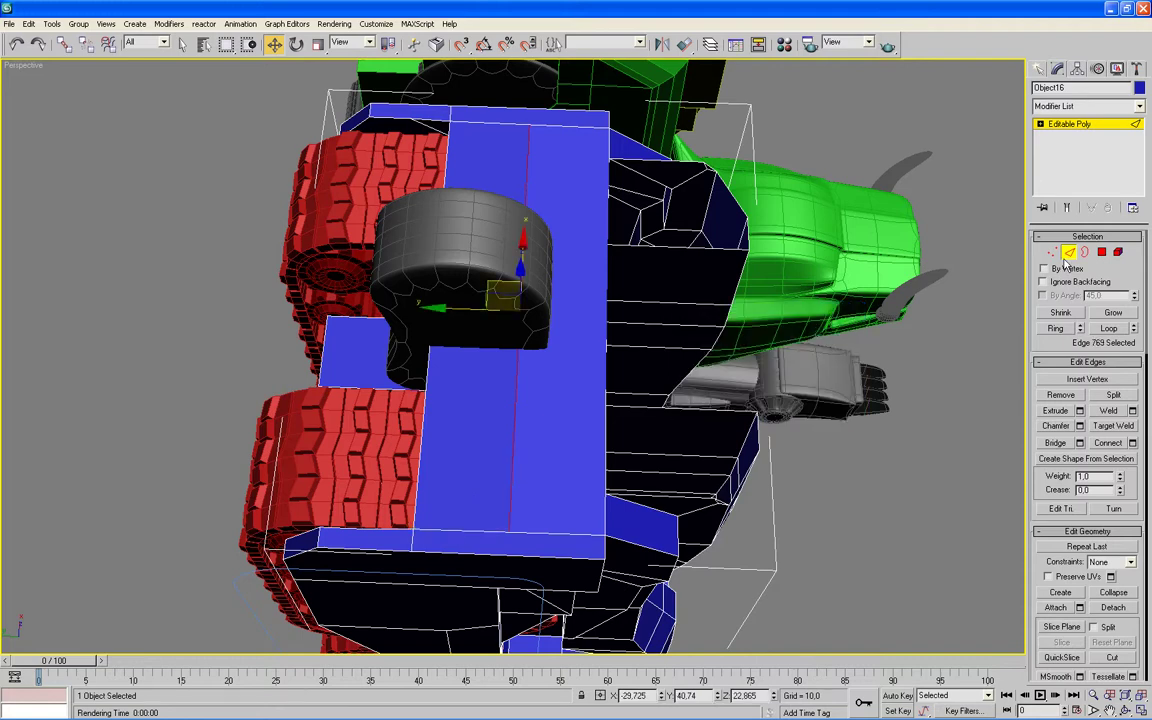
Move both vertices of the new edge slightly down in the Top view.
key("1")
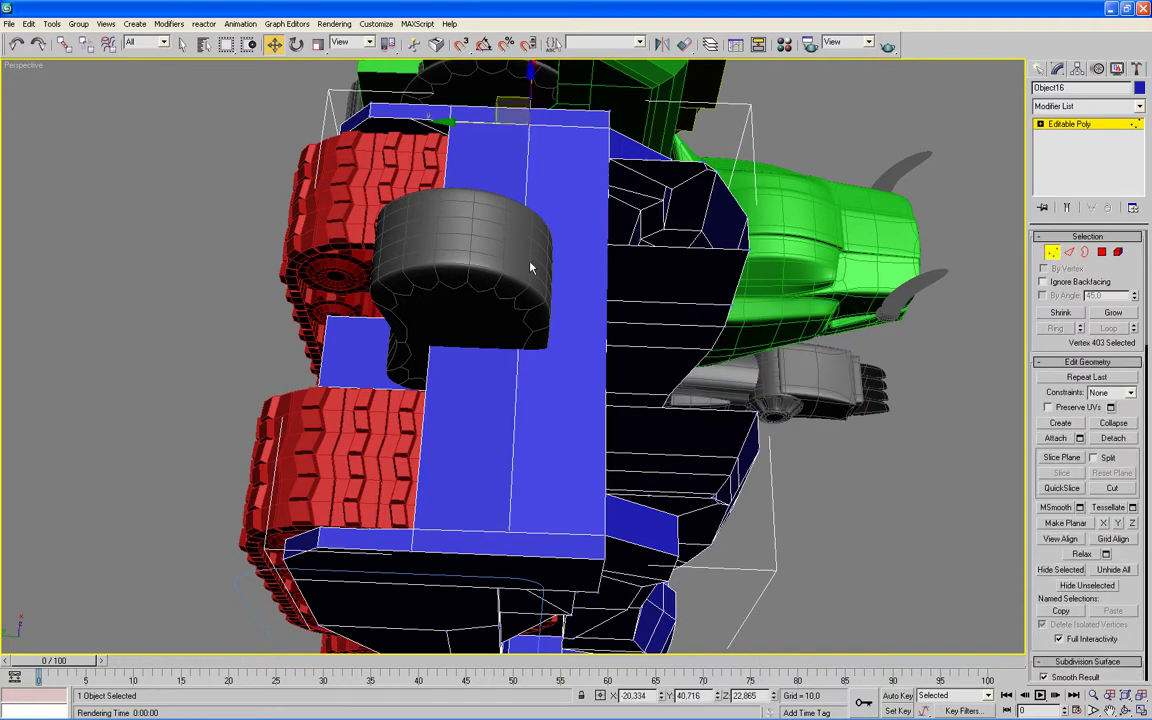
left_click(508, 532, "ctrl")
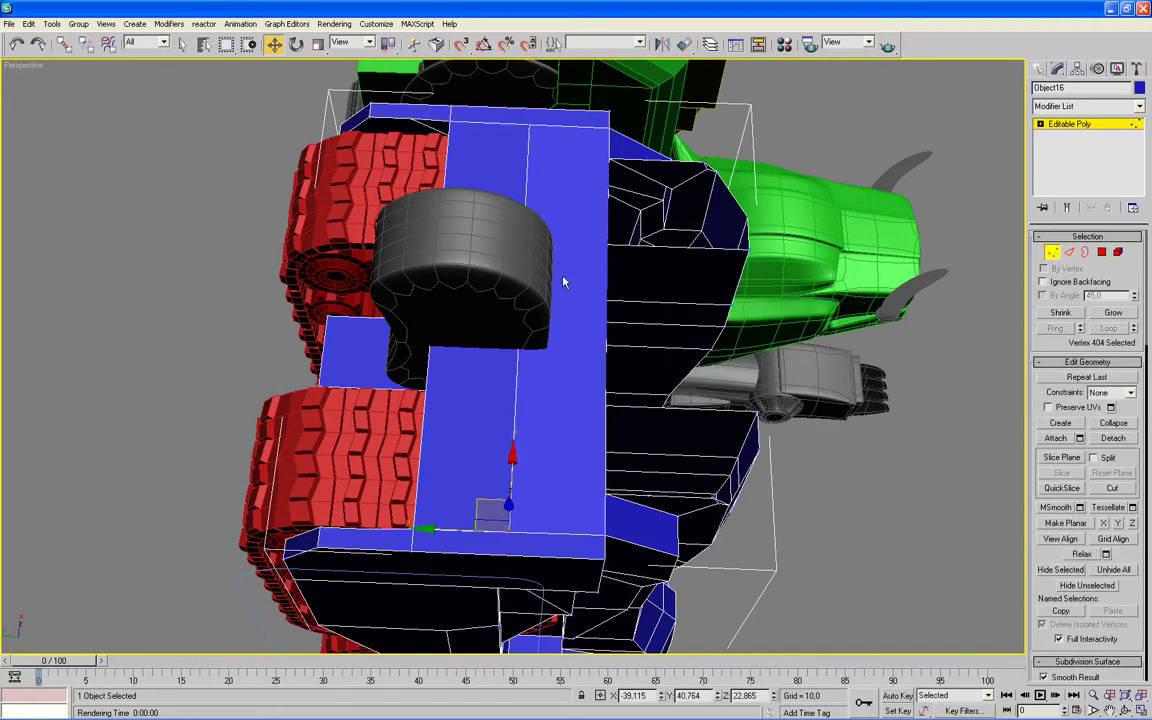
left_click_drag(529, 125, 564, 199)
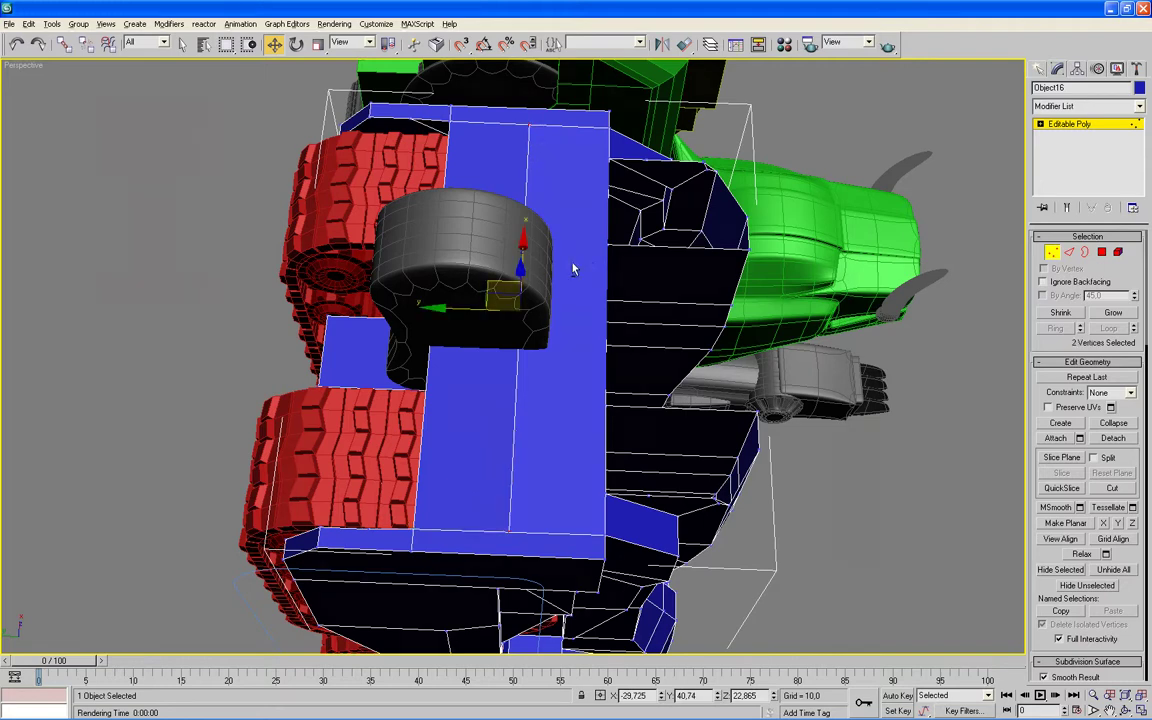
key("alt+w")
right_click(288, 180)
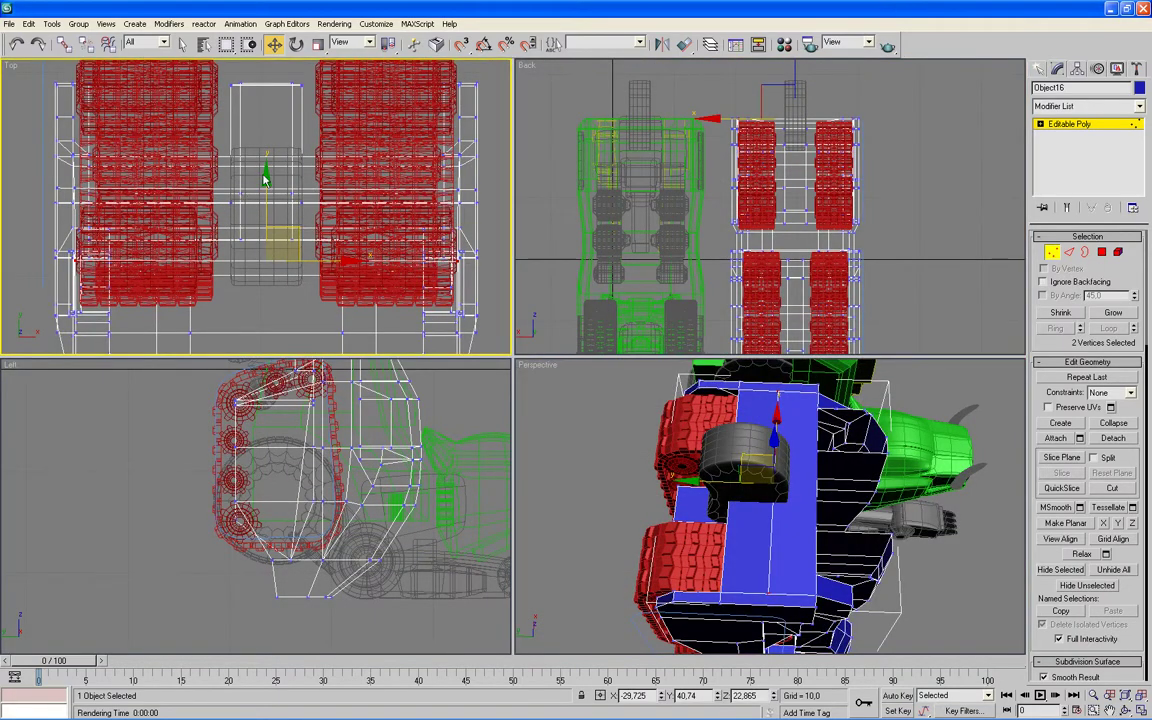
left_click_drag(265, 178, 265, 207)
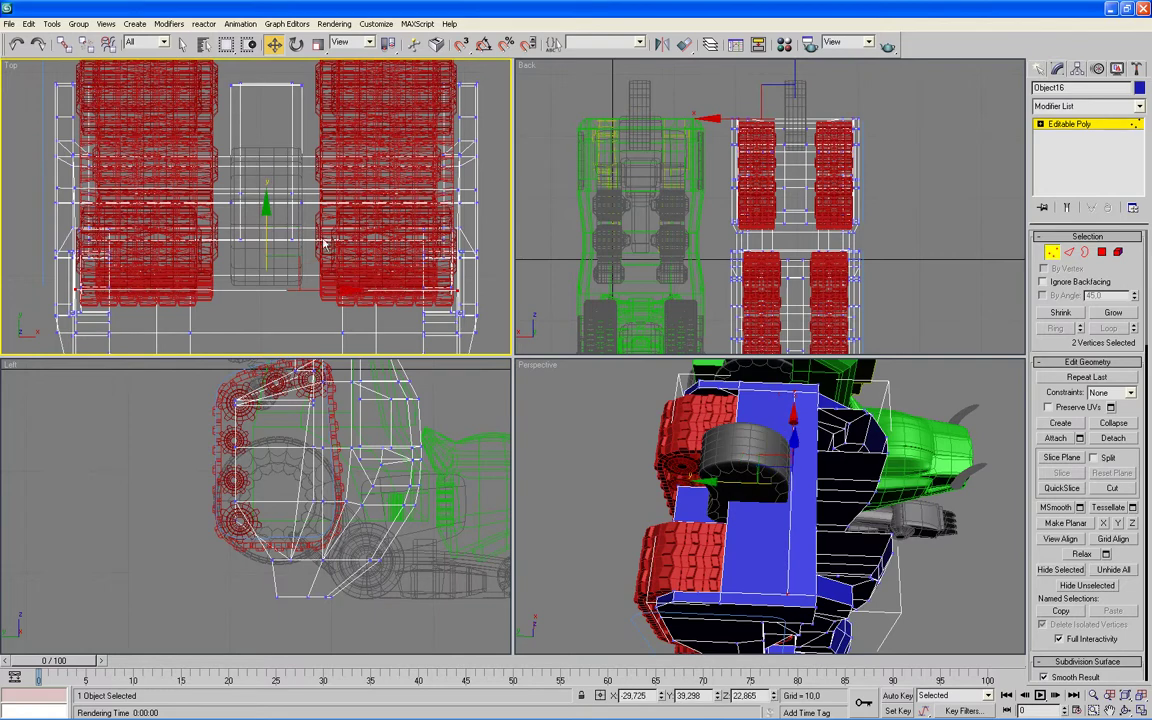
Select two edges on the torso's front at Edge level.
key("2")
left_click(728, 515)
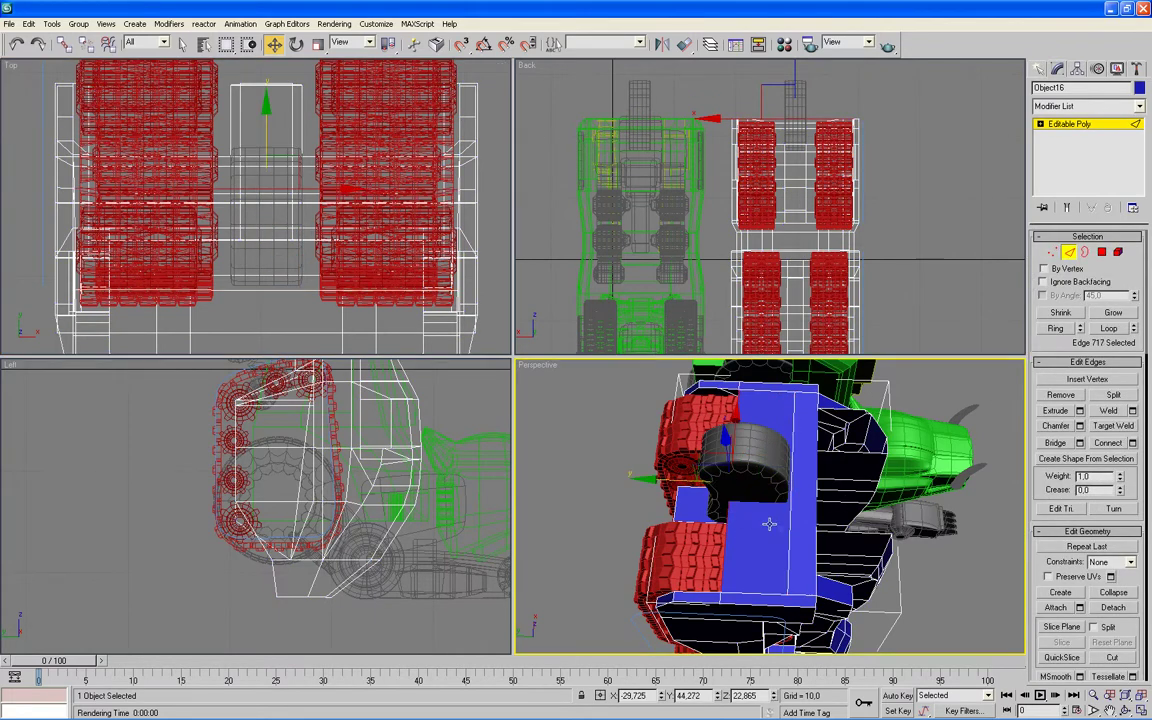
left_click(790, 518, "ctrl")
mouse_move(790, 518)
middle_mouse_down("alt")
mouse_move(833, 527)
mouse_move(805, 512)
middle_mouse_up("alt")
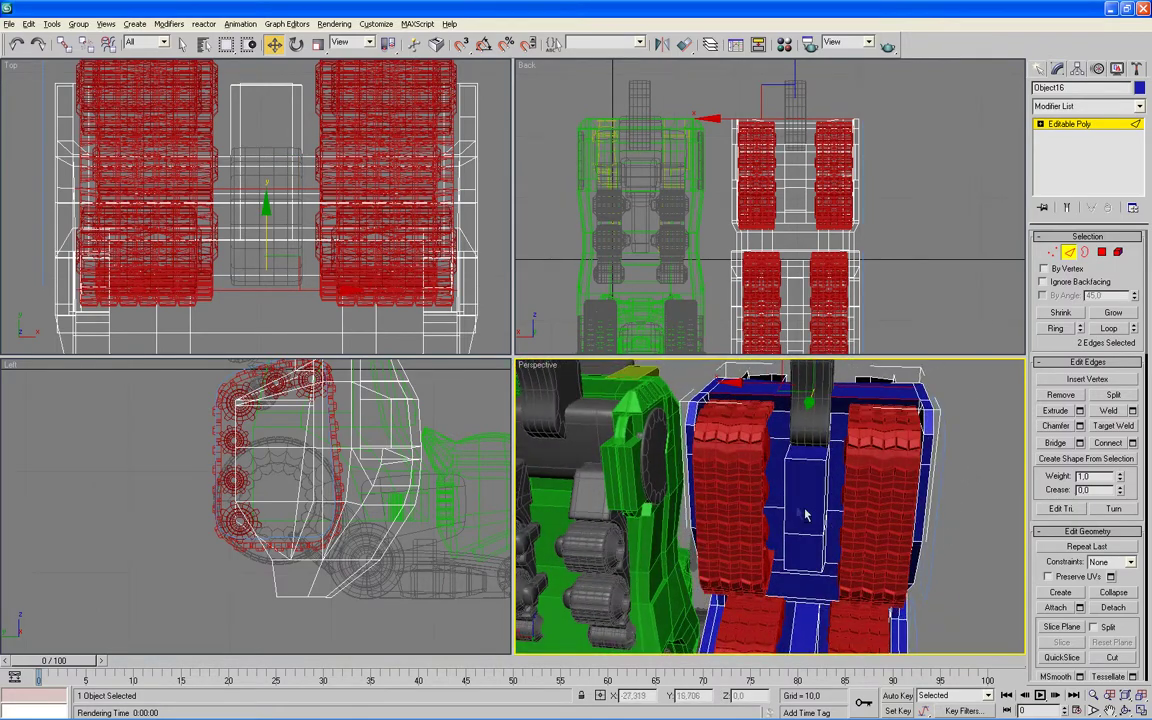
Connect the selected edges beside the tracks, adjusting the new edge's slide.
key("alt+w")
scroll(650, 495, "up", 3)
middle_click_drag(665, 507, 690, 500, "alt")
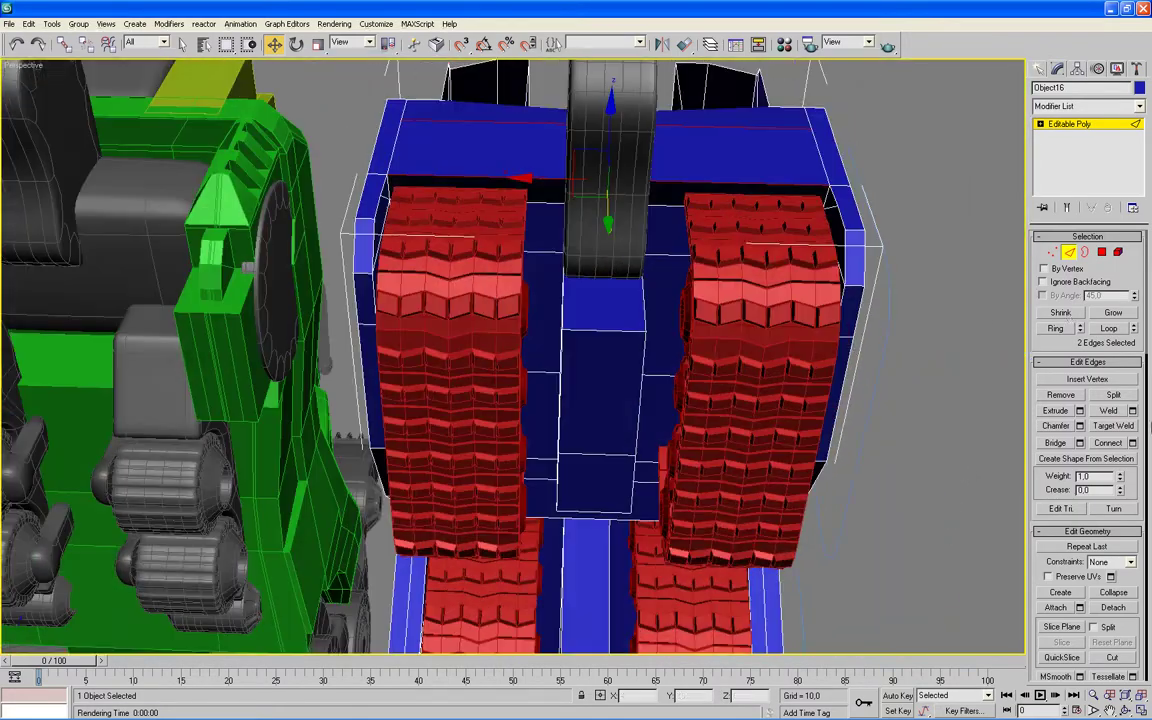
left_click(1134, 445)
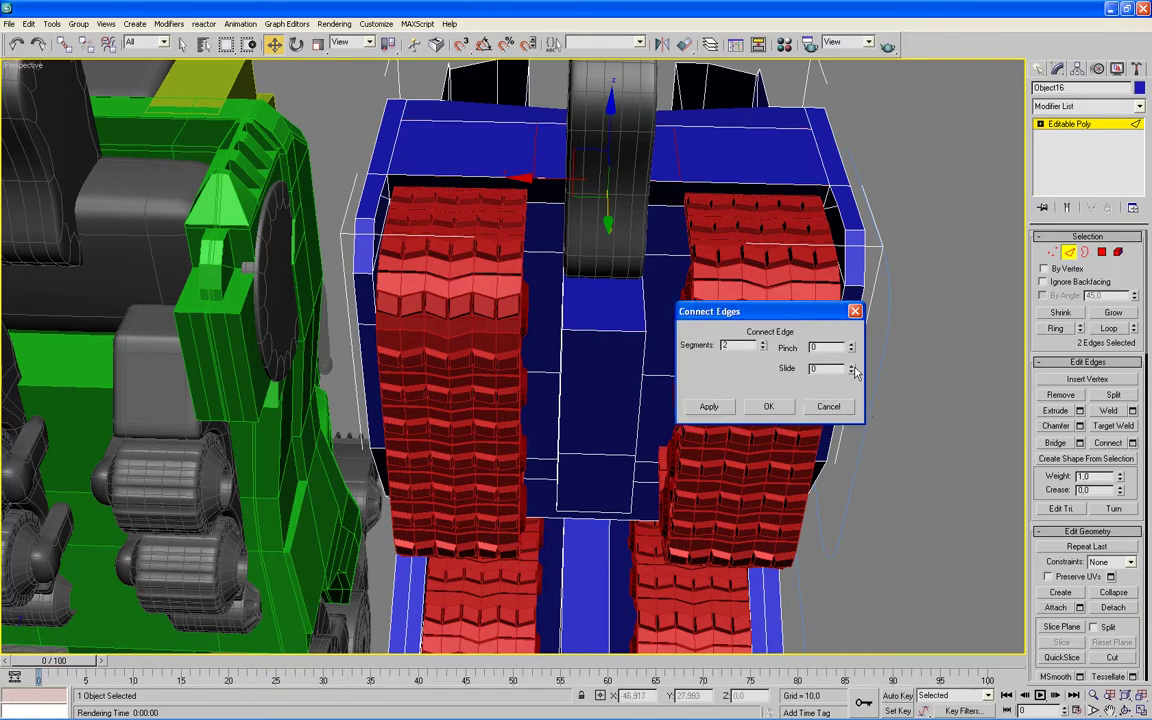
left_click_drag(853, 348, 851, 366)
mouse_move(637, 432)
middle_mouse_down("alt")
mouse_move(645, 455)
mouse_move(625, 429)
middle_mouse_up("alt")
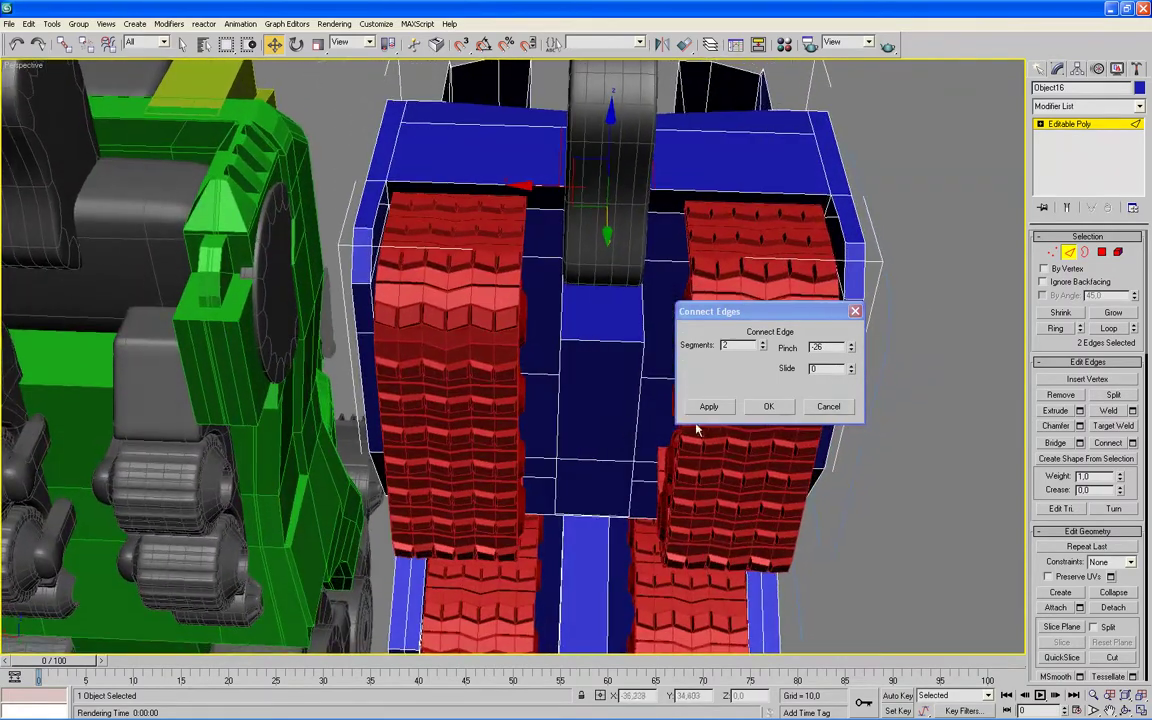
key("Return")
Connect a second edge pair with 1 segment, slid off centre.
scroll(700, 432, "up", 4)
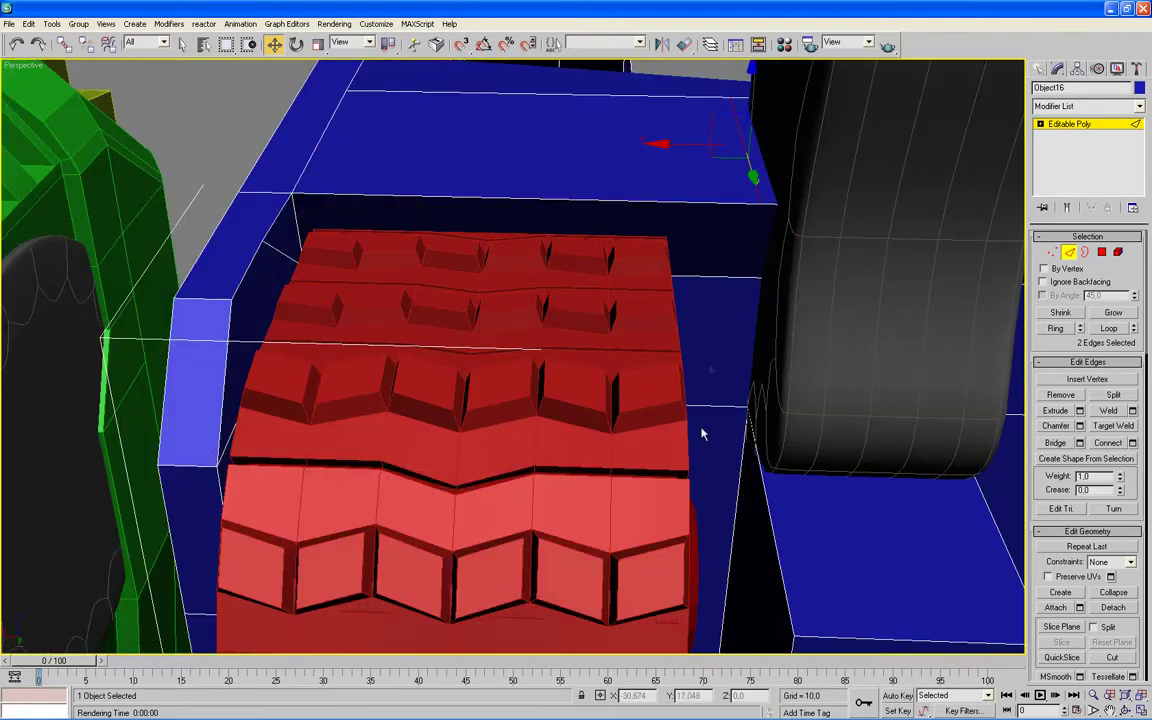
left_click(738, 204)
left_click(743, 279, "ctrl")
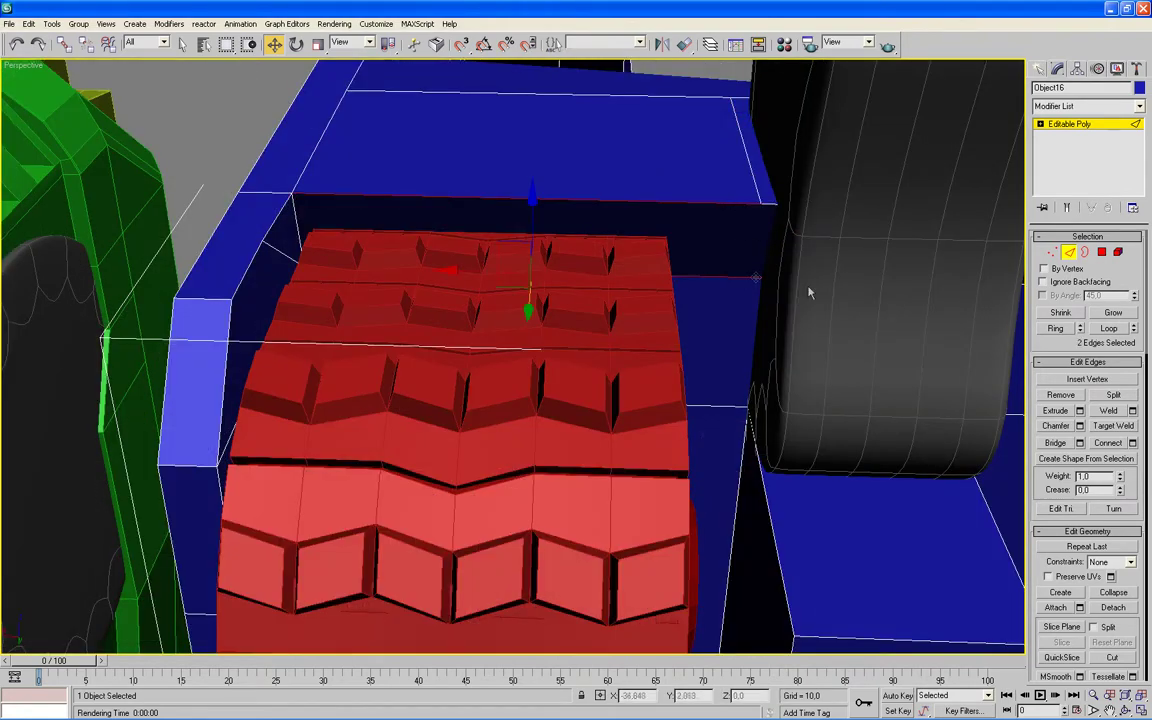
left_click(1132, 443)
left_click(763, 348)
left_click_drag(853, 350, 897, 487)
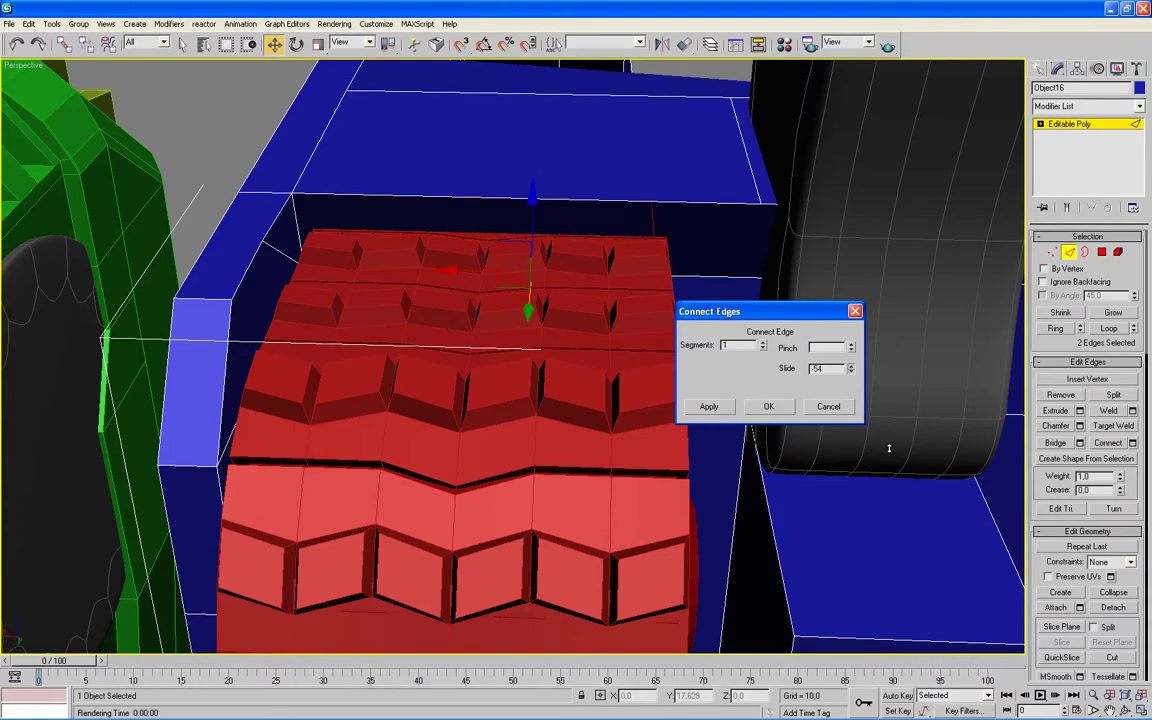
left_click(768, 406)
Connect the edges right of the dark wheel, sliding the new edge toward the other side.
middle_click_drag(899, 352, 752, 354)
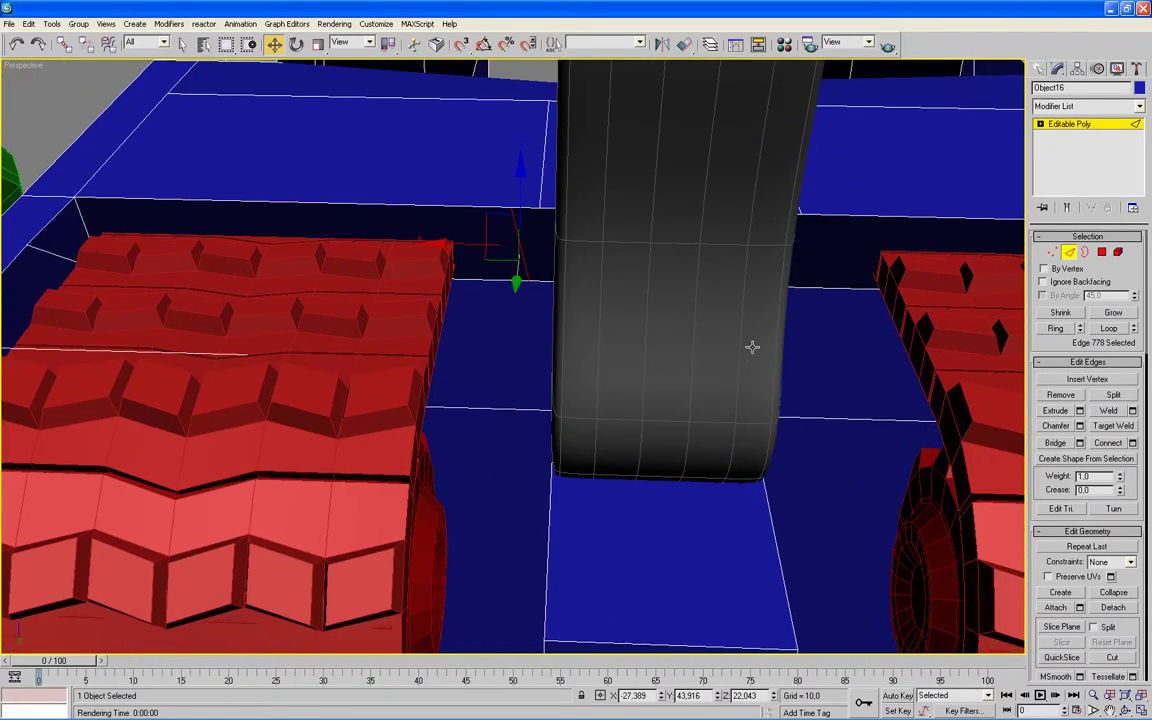
left_click(846, 214)
left_click(838, 288, "ctrl")
left_click(1132, 443)
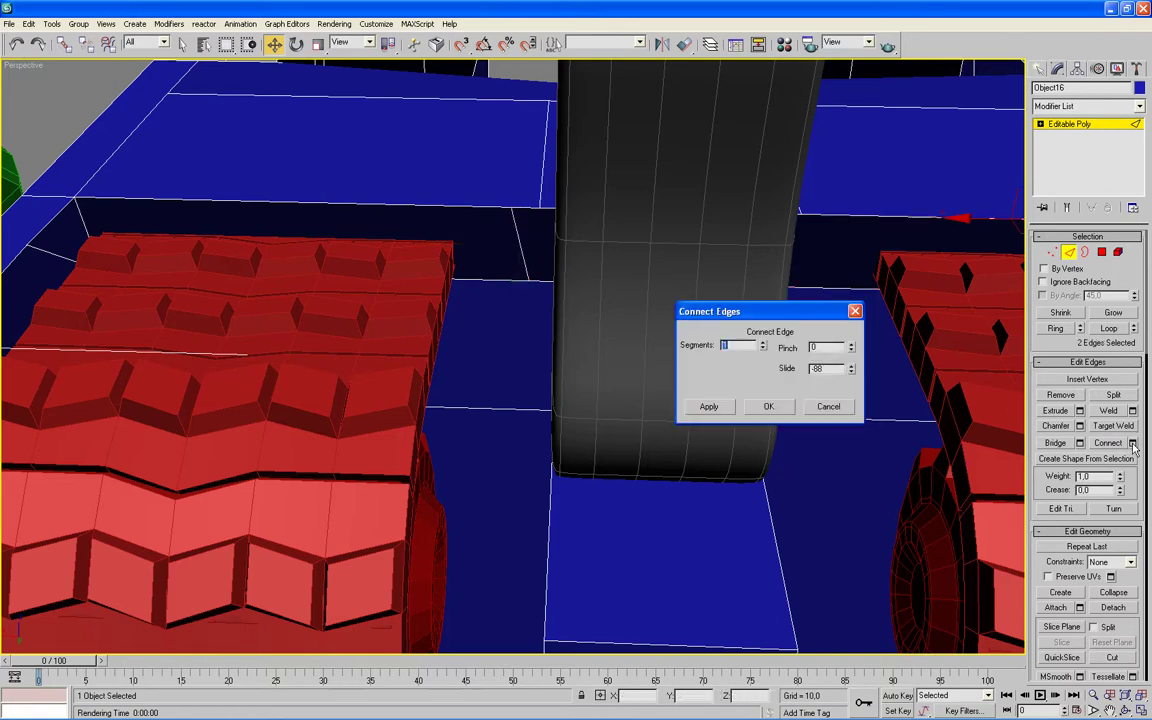
left_click_drag(850, 372, 841, 139)
left_click(769, 406)
Switch to Vertex level in the four-view layout with the Back view active.
left_click(1051, 253)
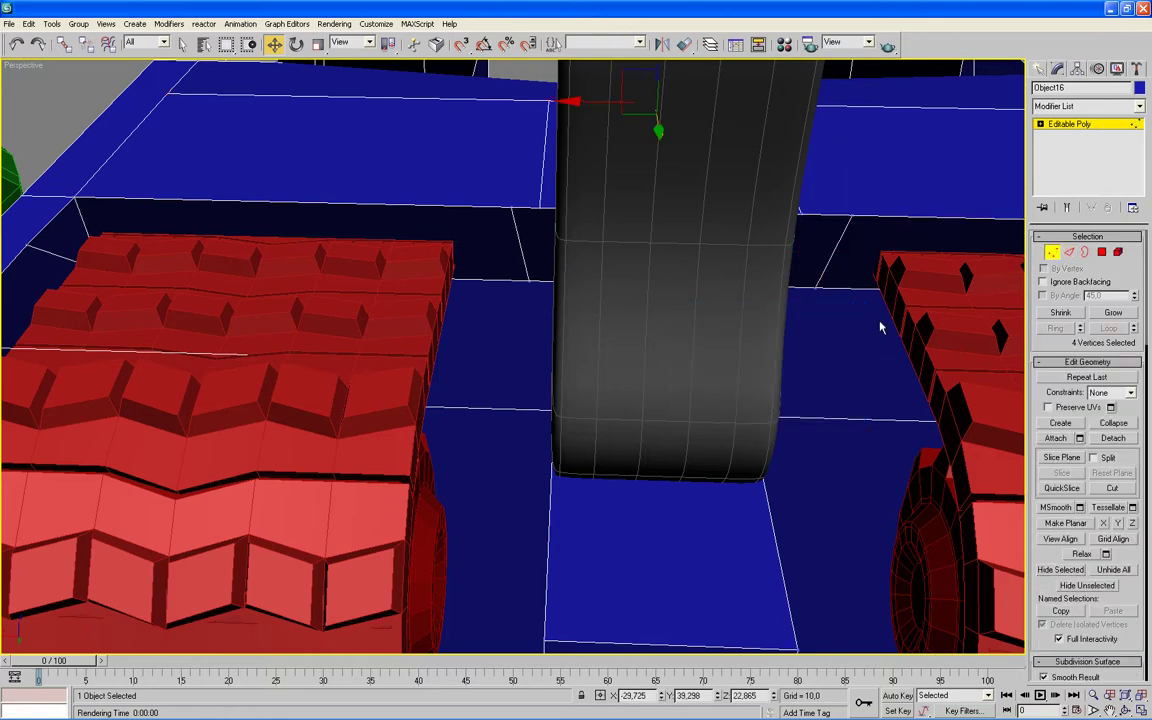
key("alt+w")
middle_click(814, 183)
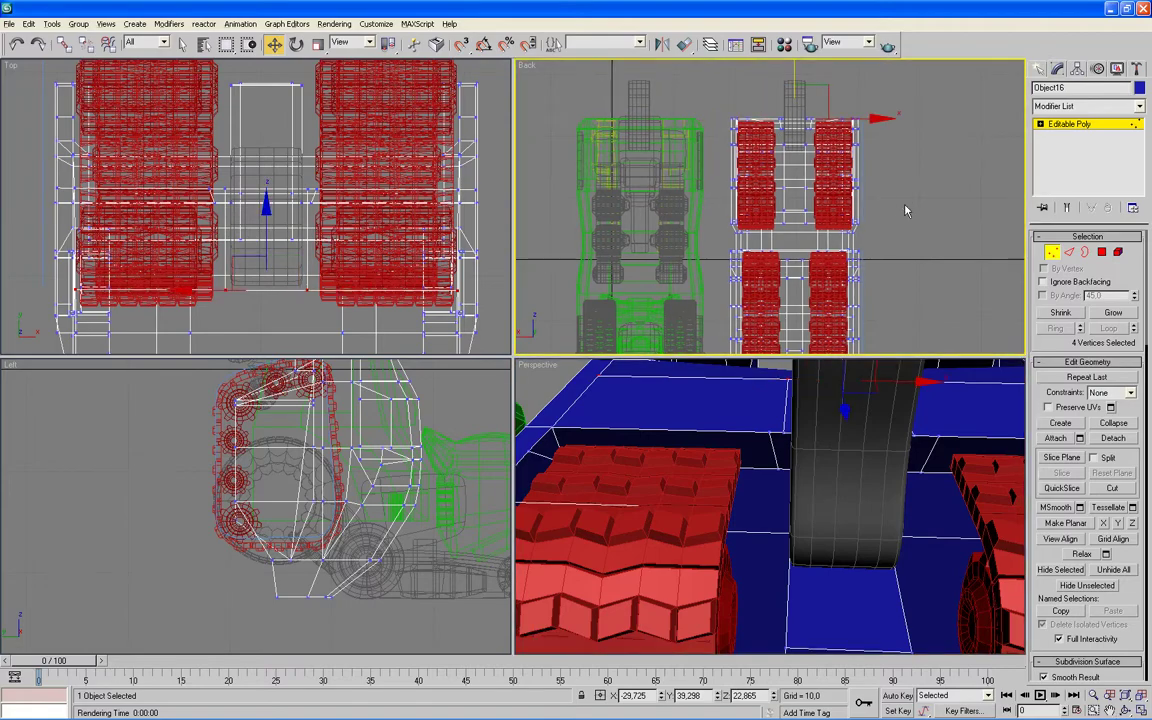
Check the Back view, then maximize Perspective and scroll the panel to Edit Vertices.
key("alt+w")
scroll(738, 244, "up", 3)
scroll(740, 257, "up", 3)
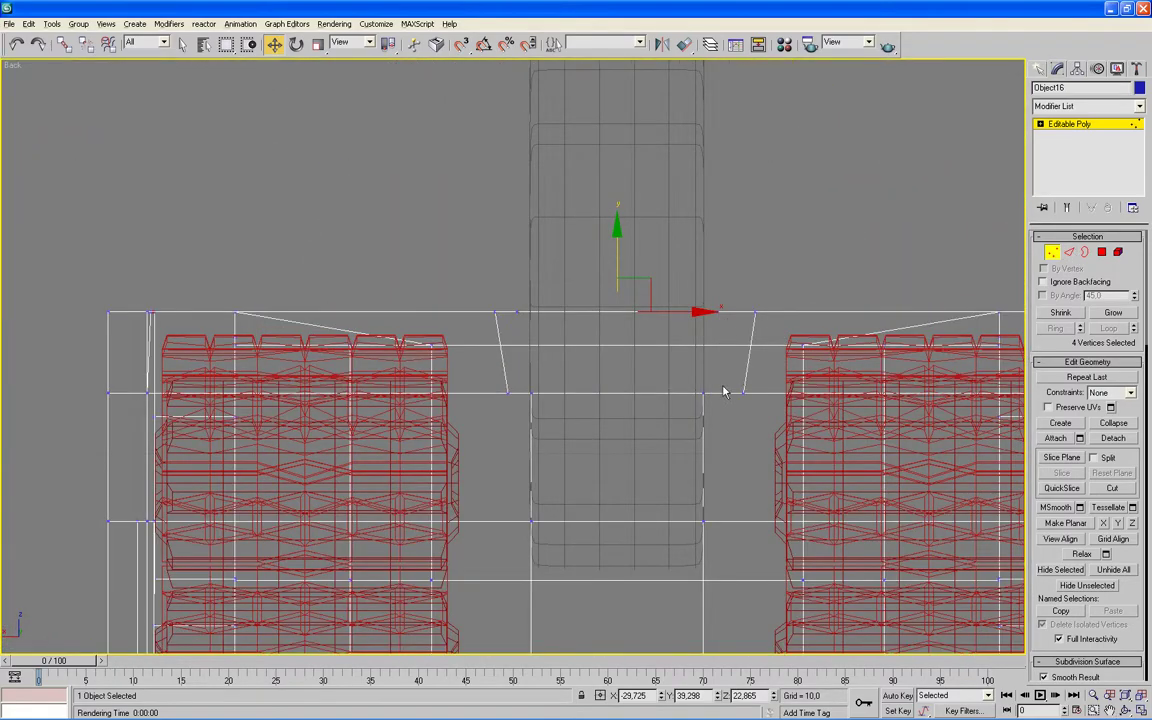
key("alt+w")
scroll(790, 456, "up", 3)
key("alt+w")
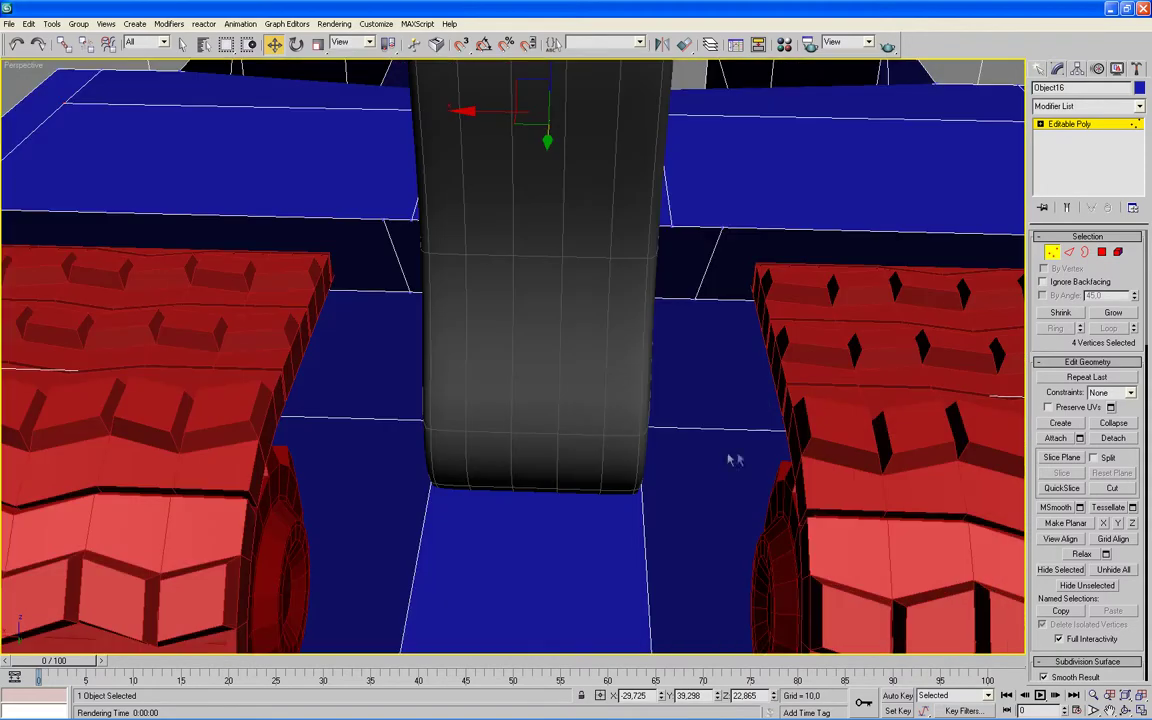
scroll(637, 450, "up", 1)
scroll(635, 440, "up", 3)
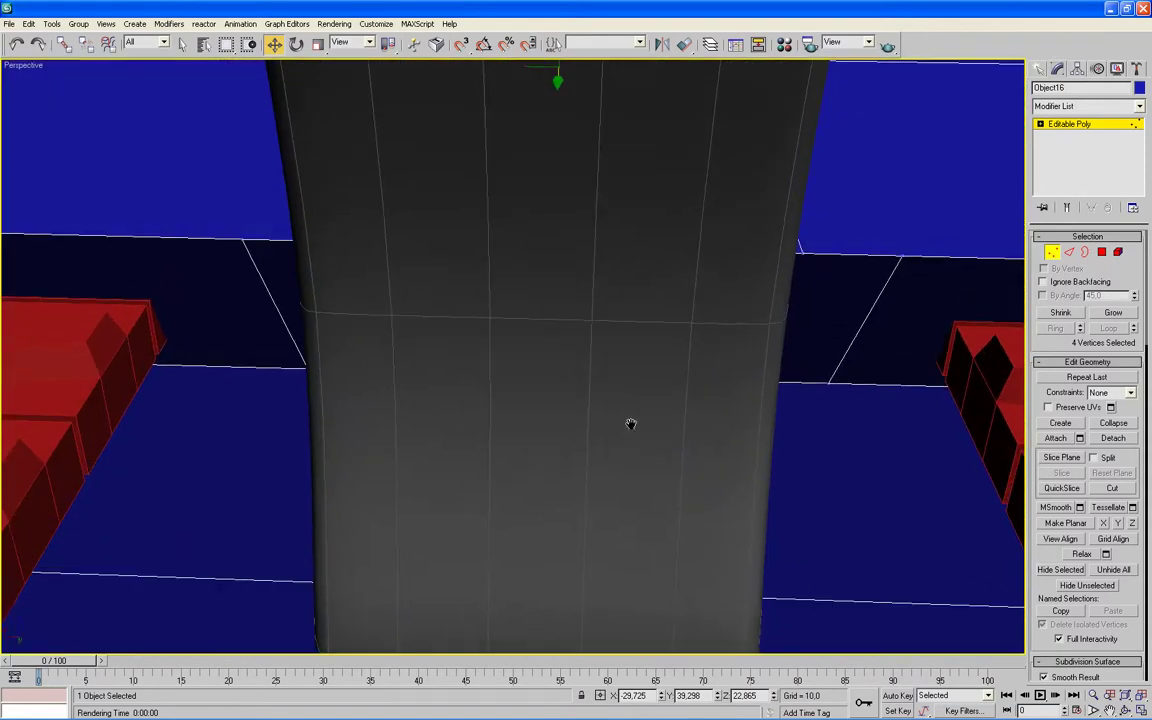
scroll(1040, 545, "down", 5)
scroll(1073, 432, "down", 2)
left_click_drag(1038, 578, 1018, 240)
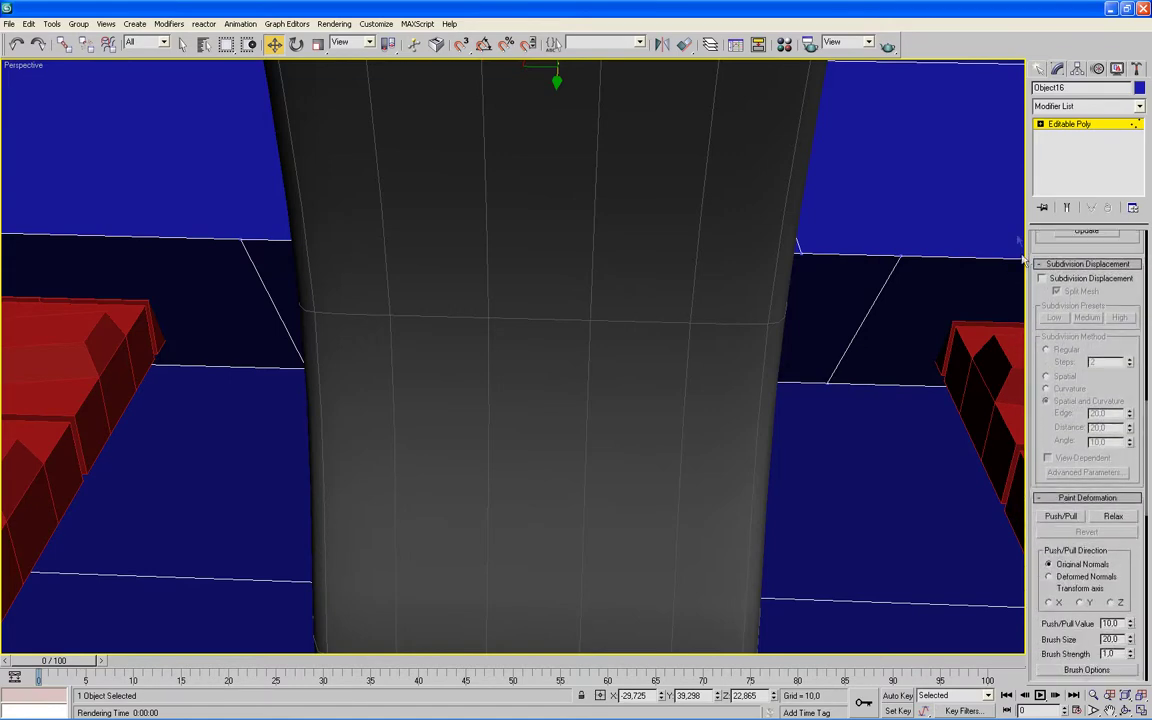
left_click_drag(1046, 580, 1053, 289)
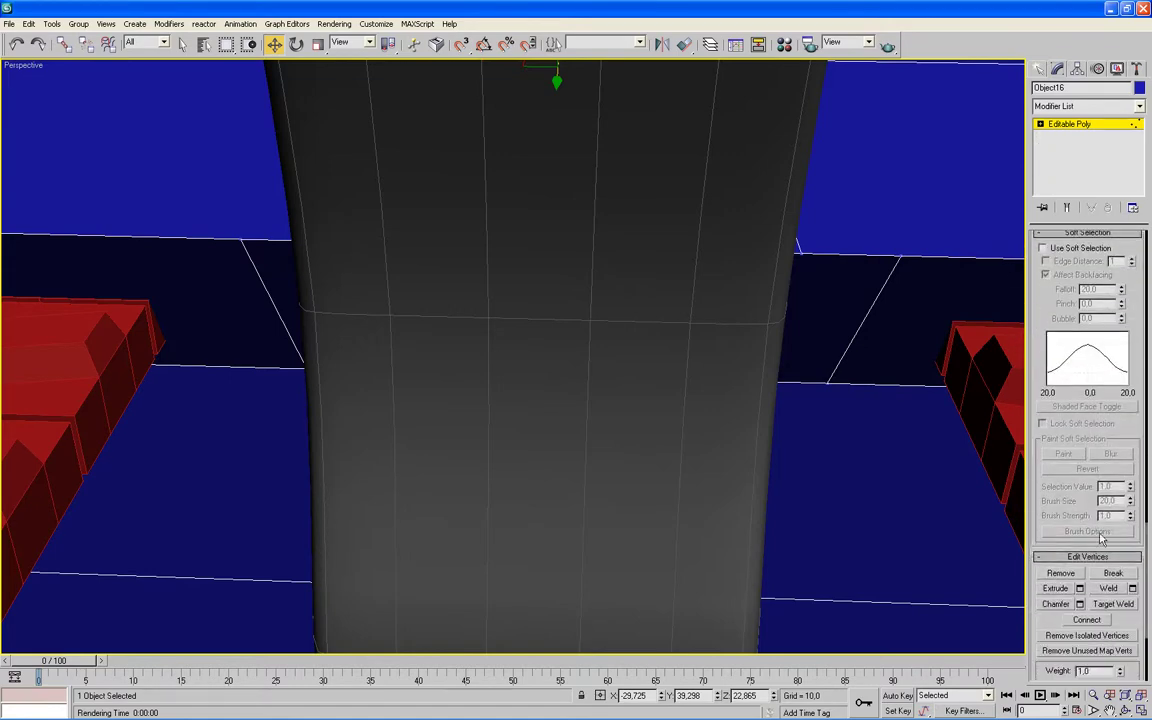
Target Weld the loose vertices onto the torso's corner vertices.
left_click(1117, 605)
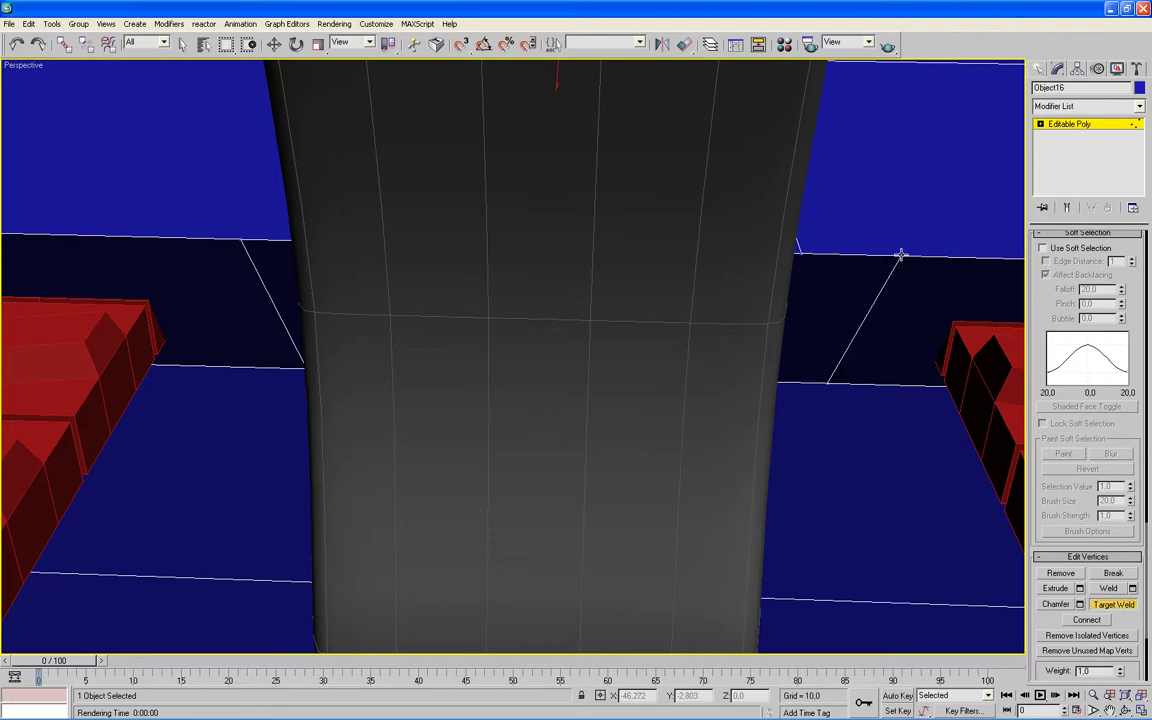
left_click(798, 243)
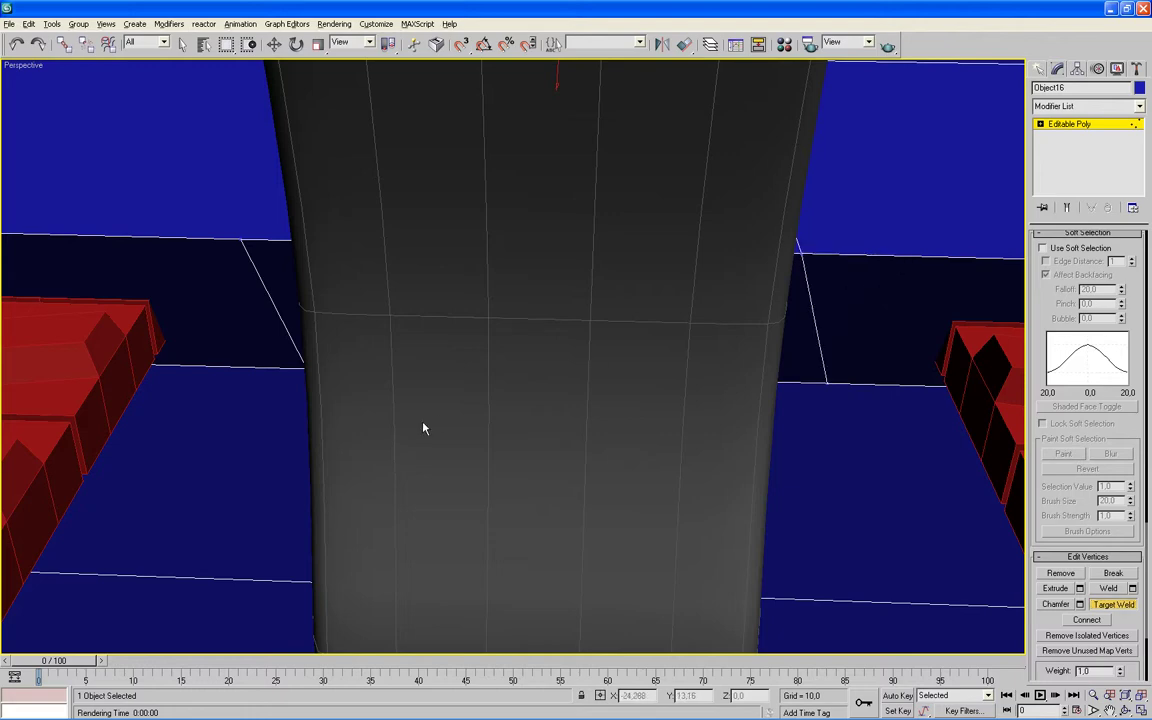
scroll(423, 428, "up", 5)
left_click(431, 248)
left_click(486, 243)
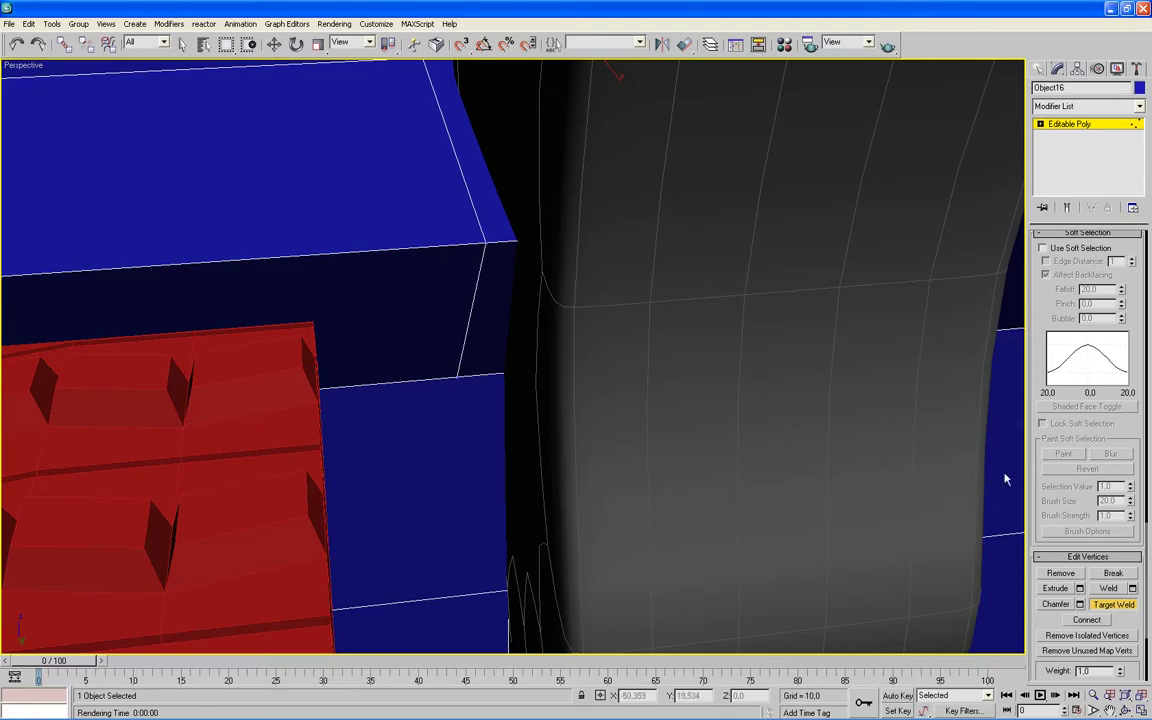
scroll(1087, 400, "up", 5)
Return to four views, pick Select and Move, and activate the Back view.
key("alt+w")
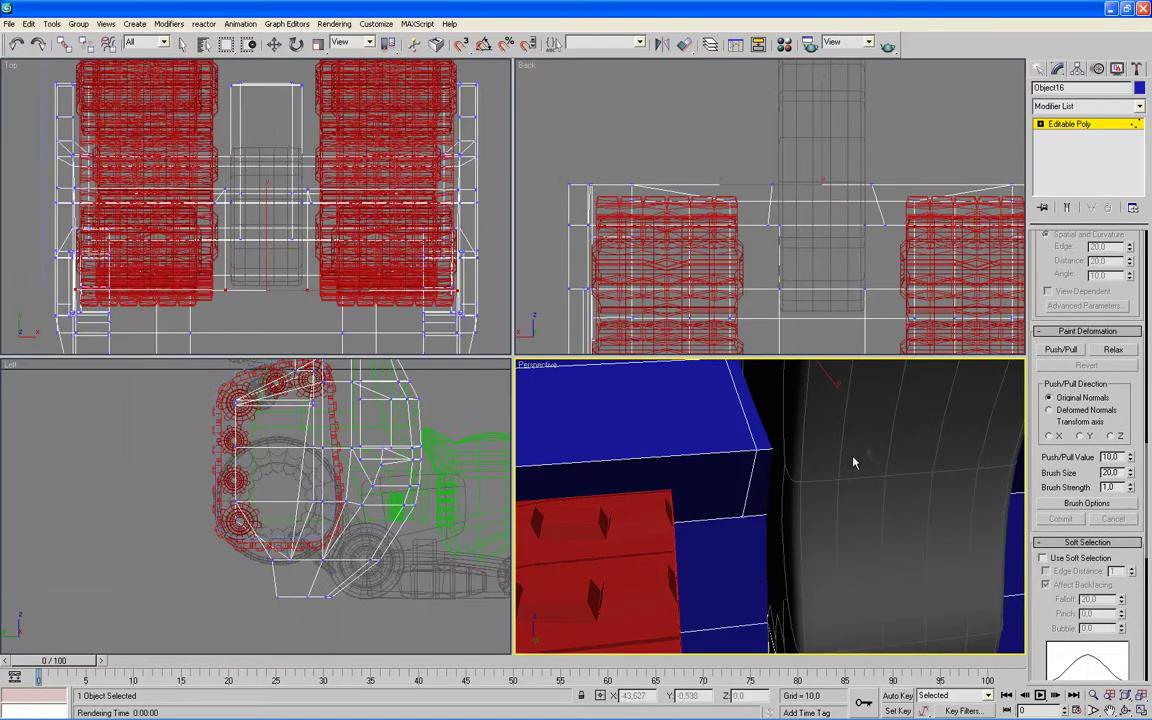
scroll(1028, 283, "up", 5)
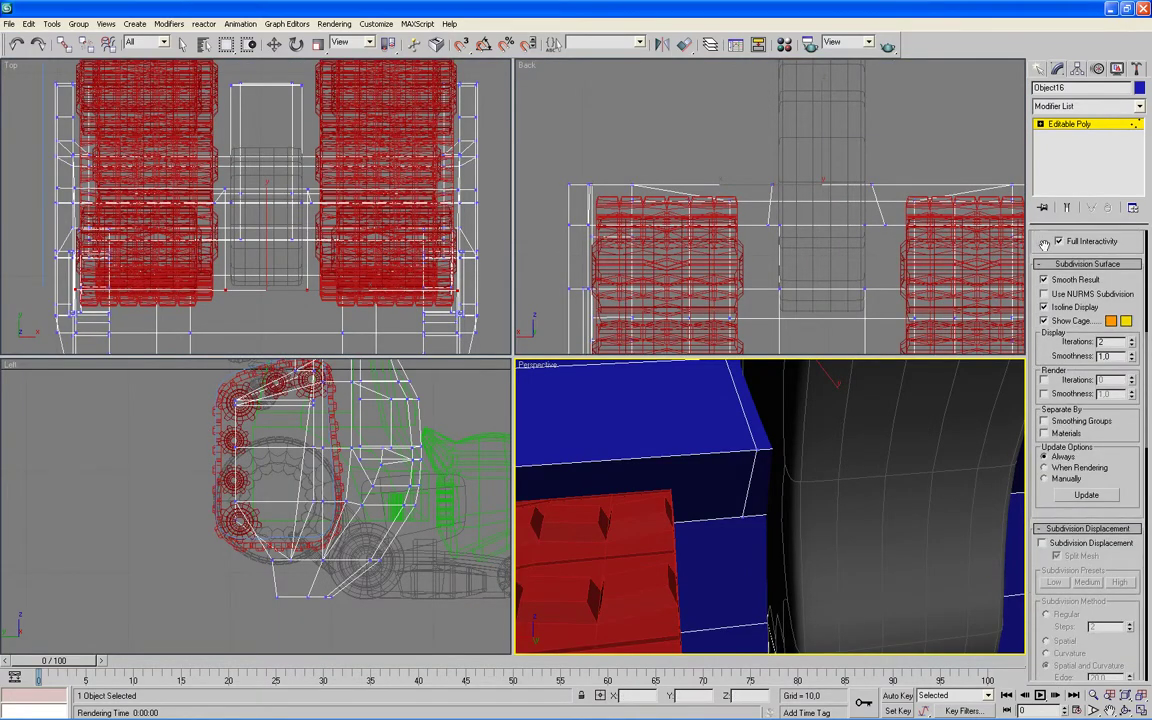
scroll(1044, 243, "up", 5)
scroll(1044, 243, "up", 3)
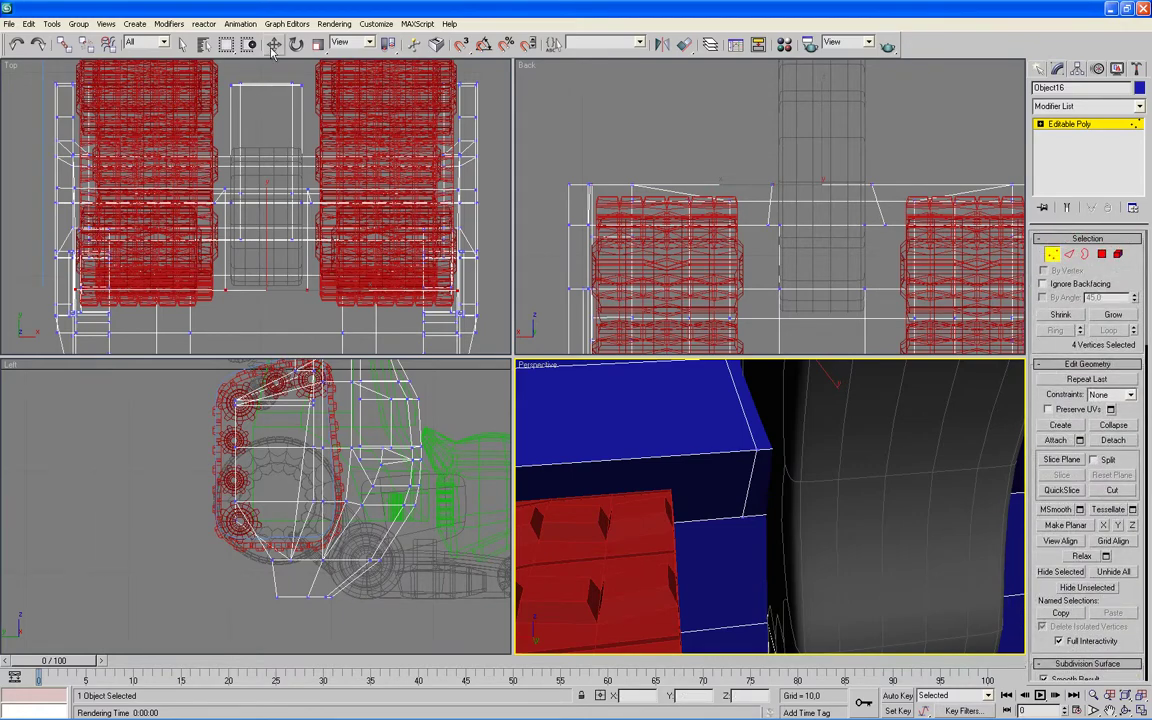
left_click(273, 45)
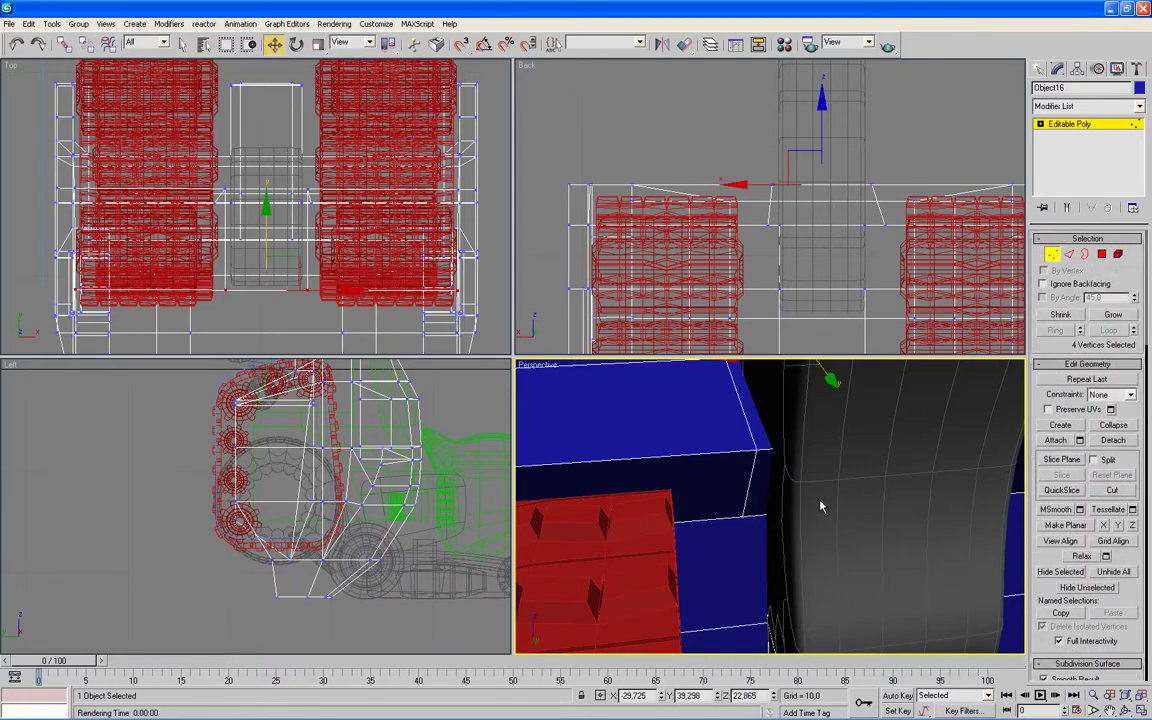
right_click(828, 313)
In the Back view, move vertex 408 right and vertex 410 left so the wheel-side edges stand vertical.
key("alt+w")
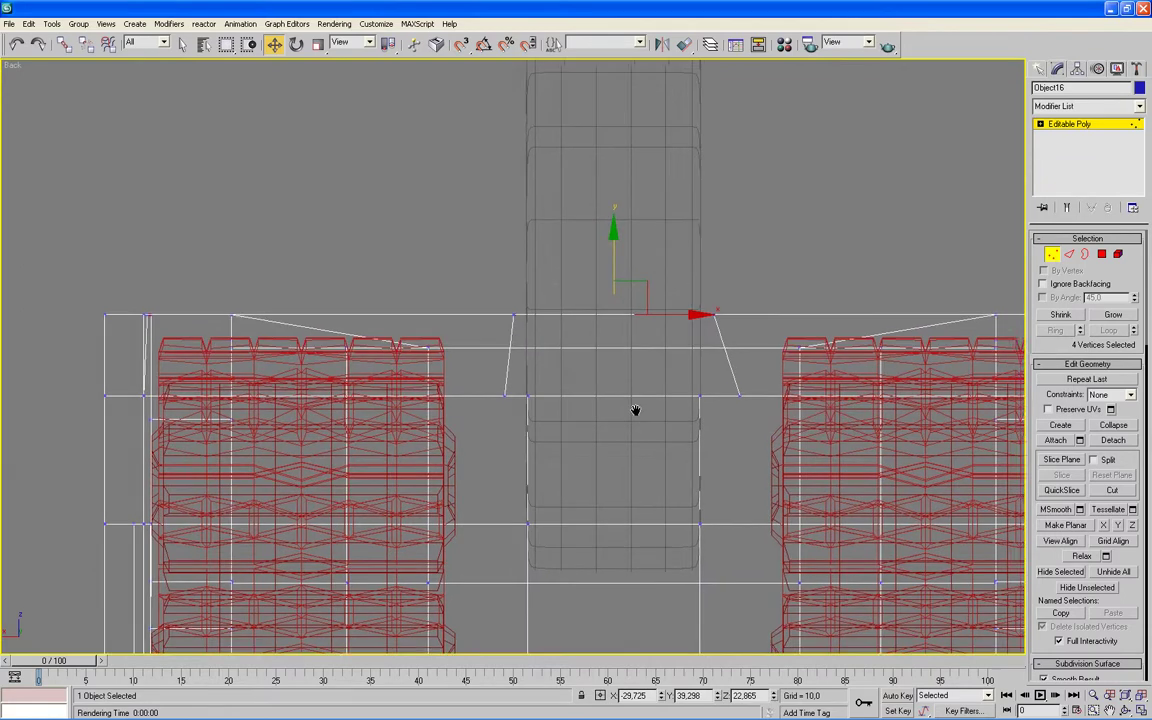
middle_click_drag(635, 411, 609, 438)
scroll(609, 438, "up", 2)
left_click(462, 442)
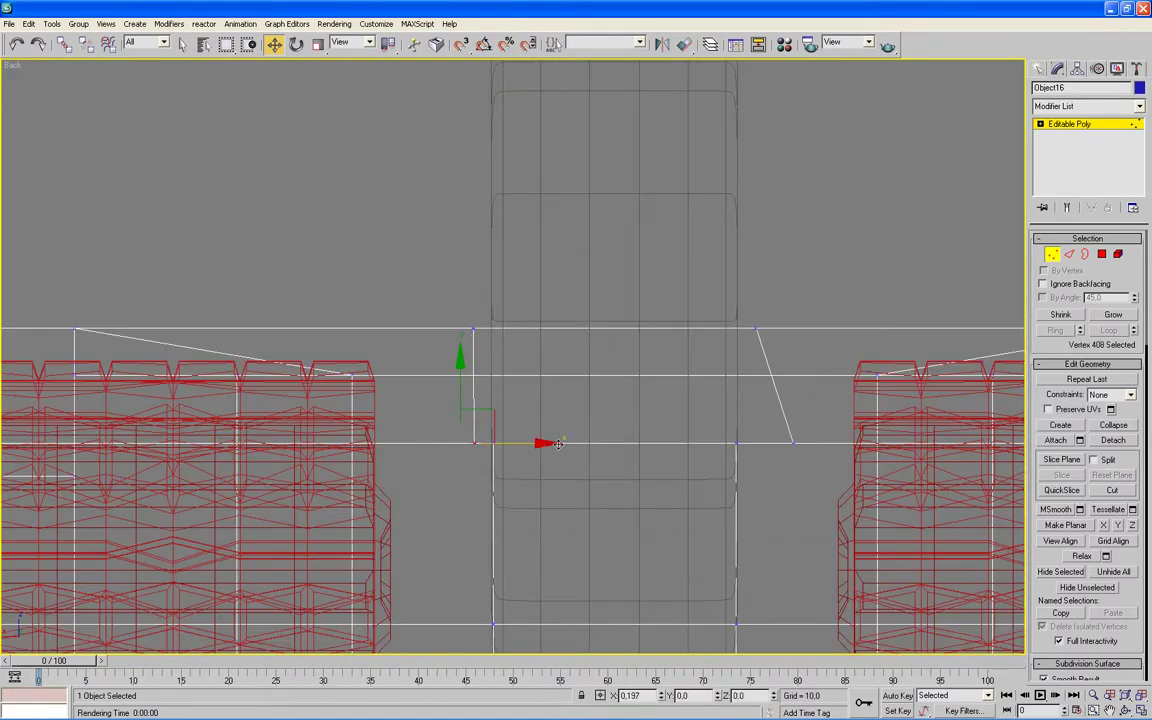
left_click_drag(542, 443, 554, 443)
left_click(797, 442)
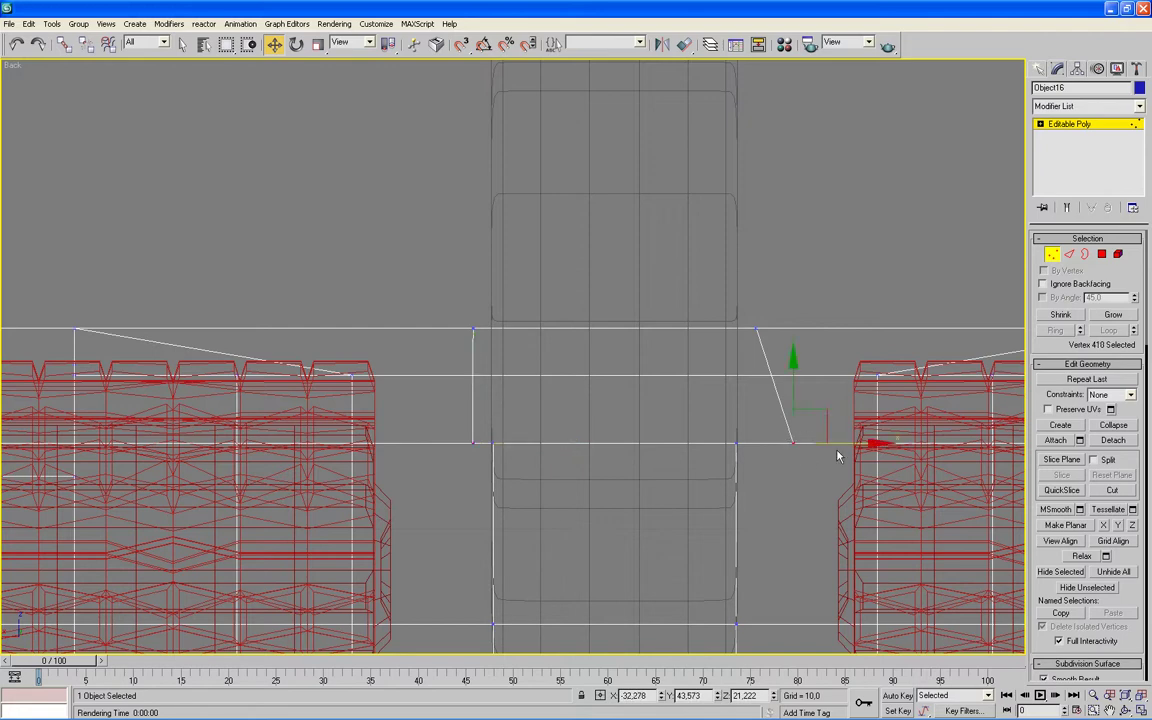
left_click_drag(877, 443, 845, 443)
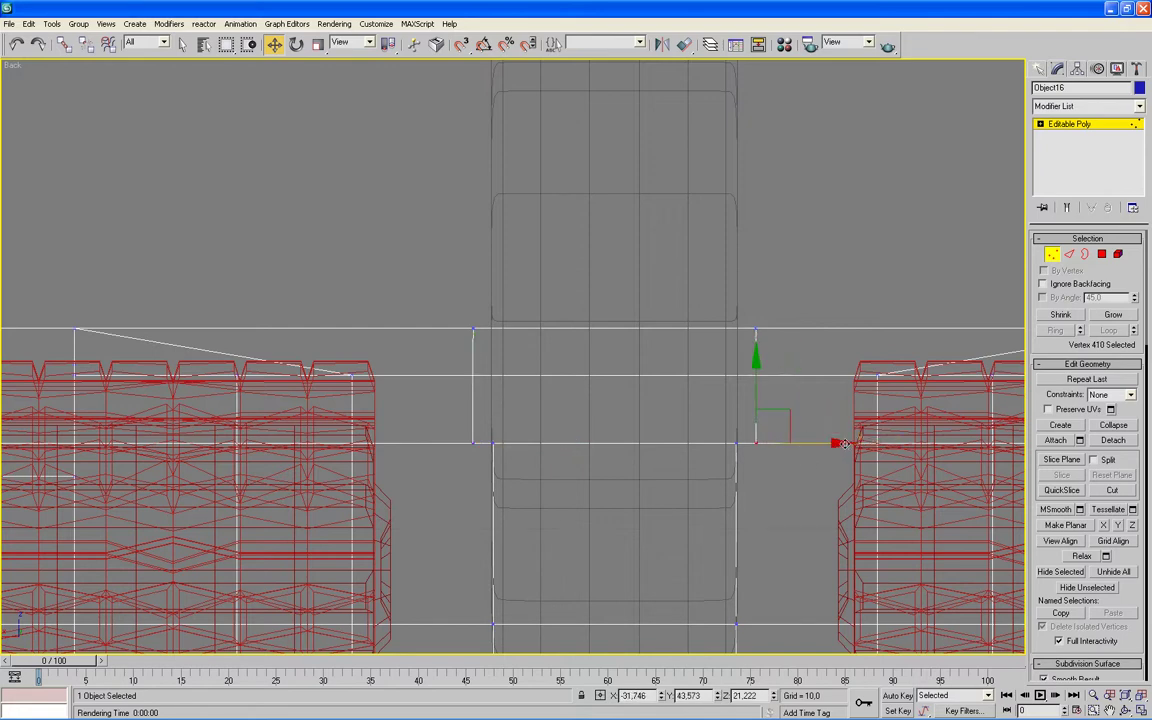
Return to a maximized Perspective view, exit vertex editing, and select the dark wheel.
key("alt+w")
right_click(812, 530)
key("alt+w")
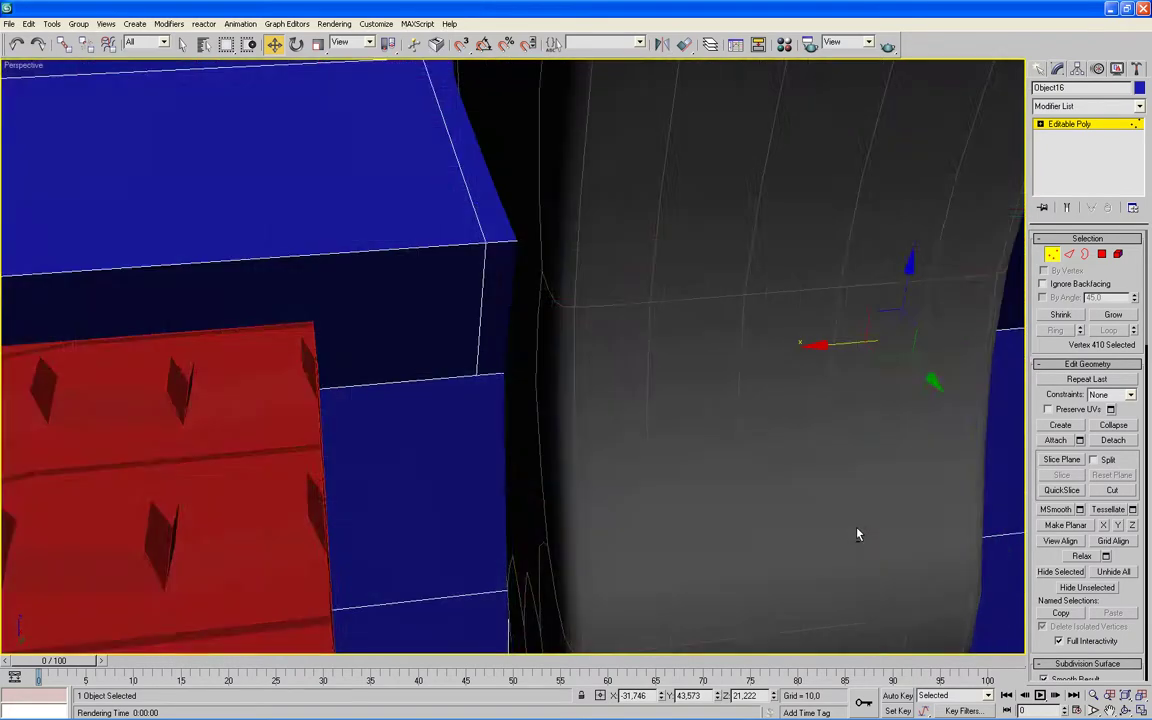
scroll(708, 266, "down", 3)
key("ctrl+b")
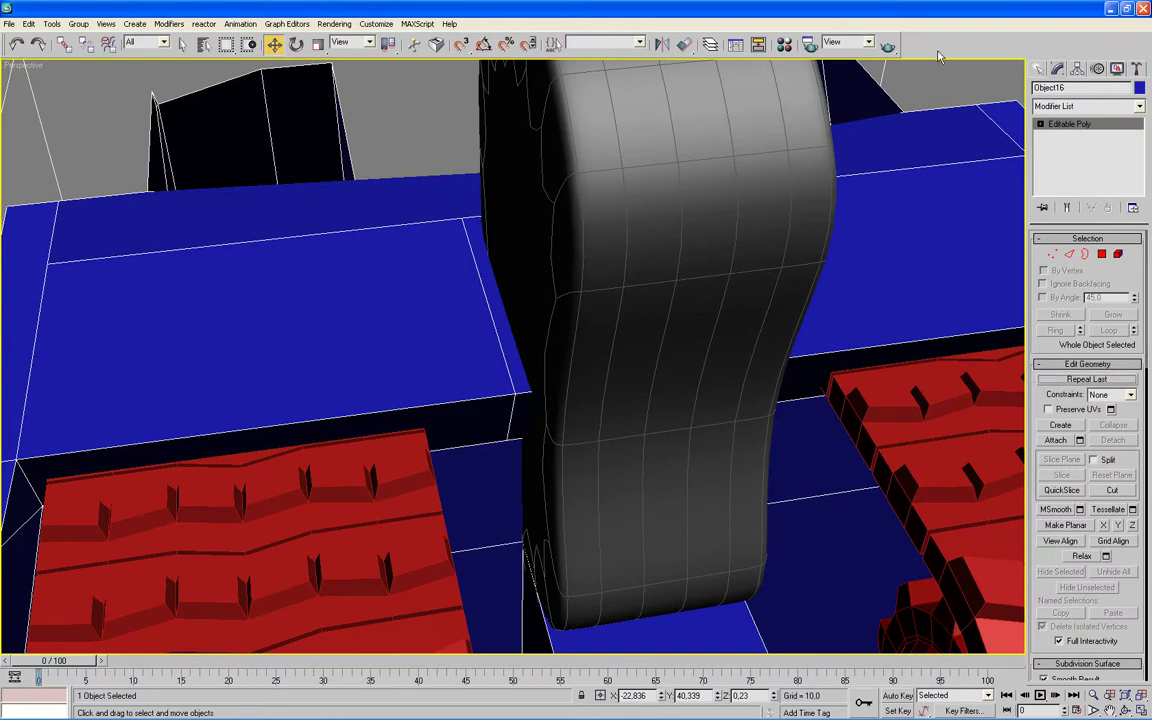
left_click(745, 170)
Hide the dark wheel Cylinder62 and select the blue torso Object16.
right_click(745, 170)
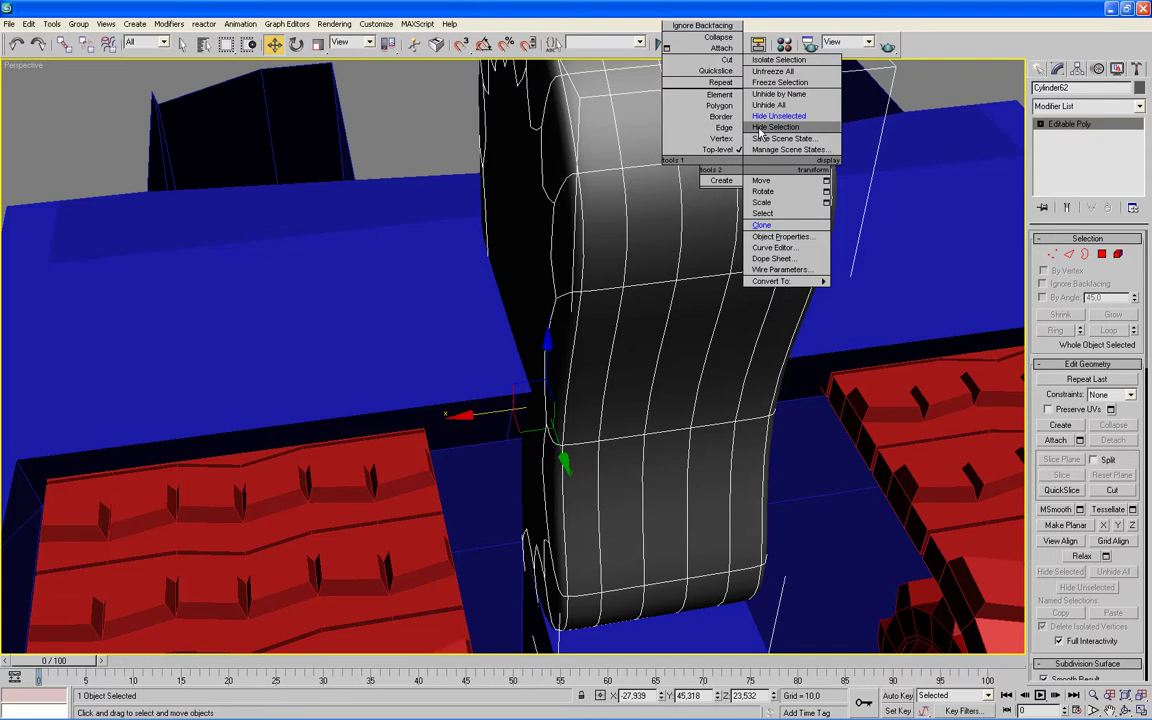
left_click(760, 130)
left_click(675, 304)
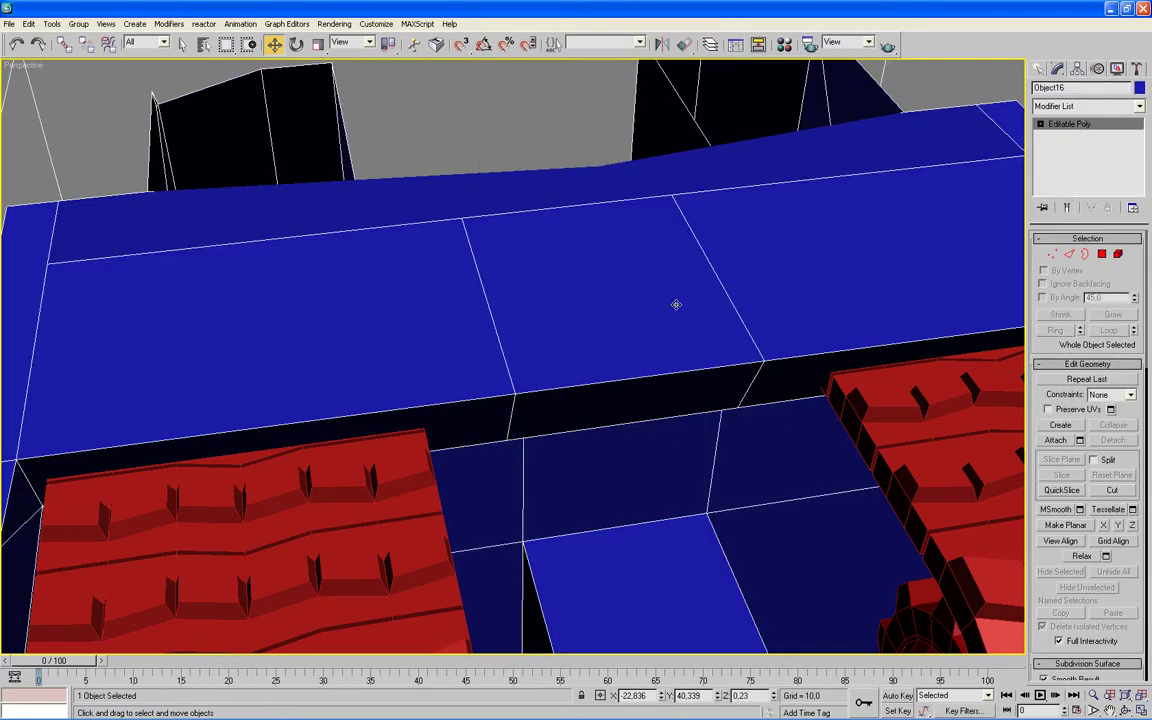
Delete the torso's top and front polygons where the wheel was.
key("4")
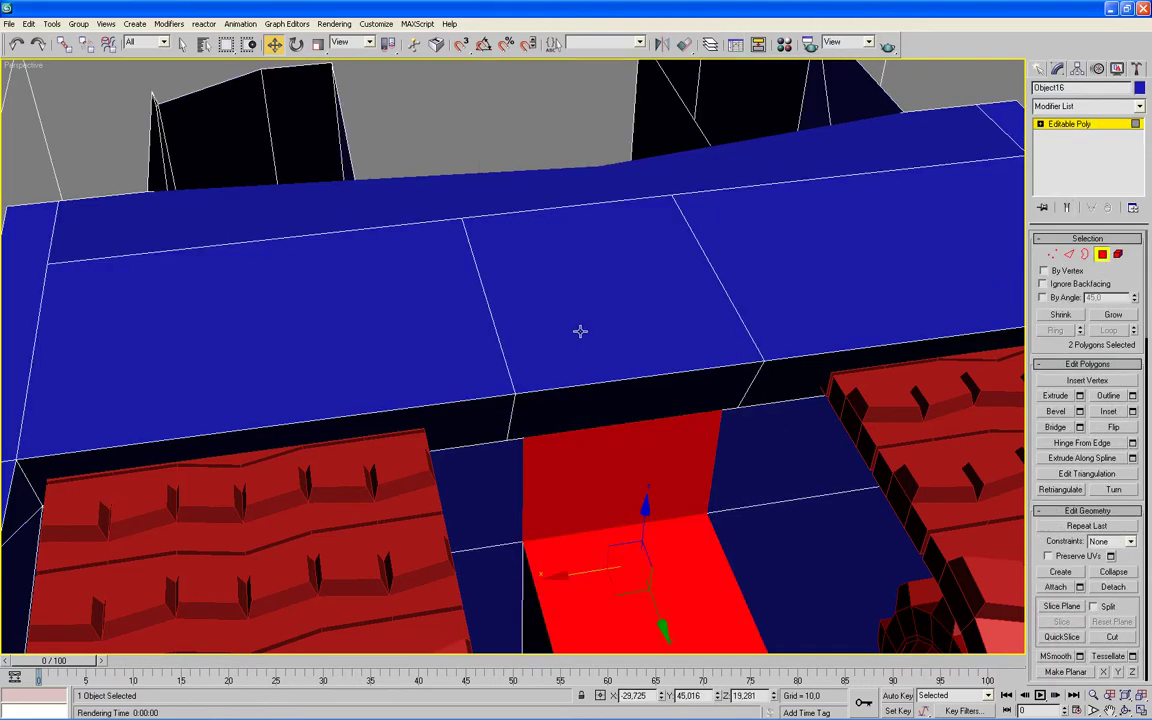
left_click(580, 331)
key("Delete")
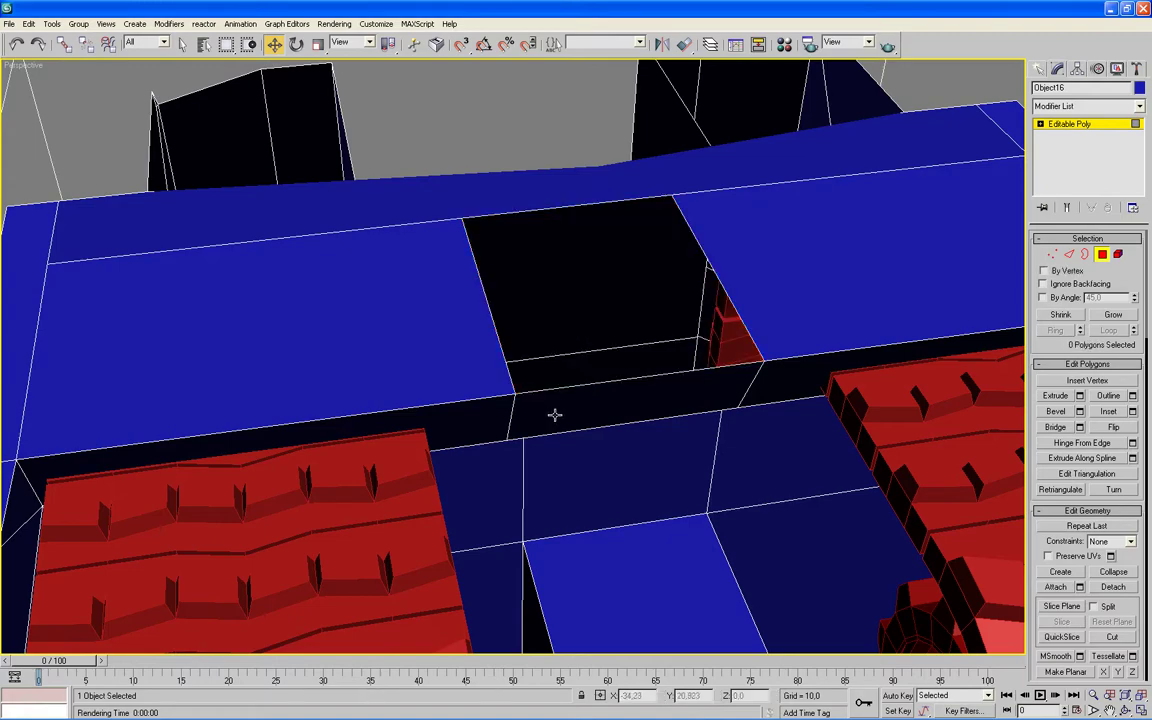
left_click(557, 413)
key("Delete")
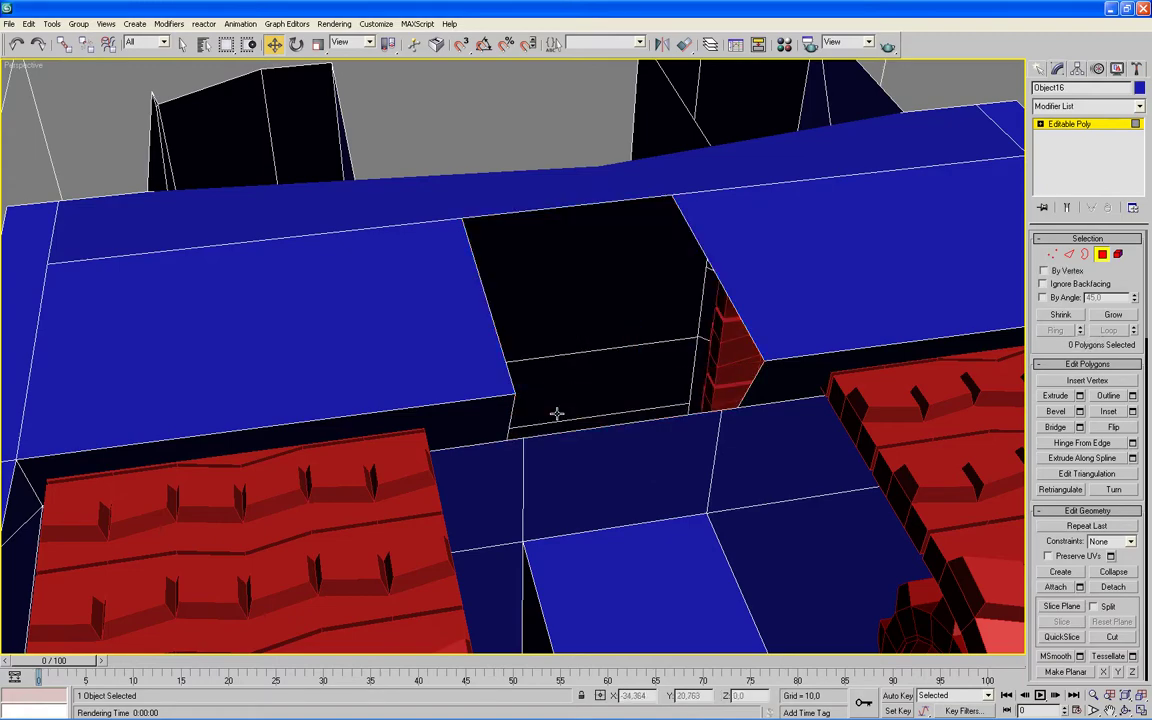
mouse_move(554, 411)
middle_mouse_down("alt")
mouse_move(477, 400)
mouse_move(488, 398)
mouse_move(491, 478)
middle_mouse_up("alt")
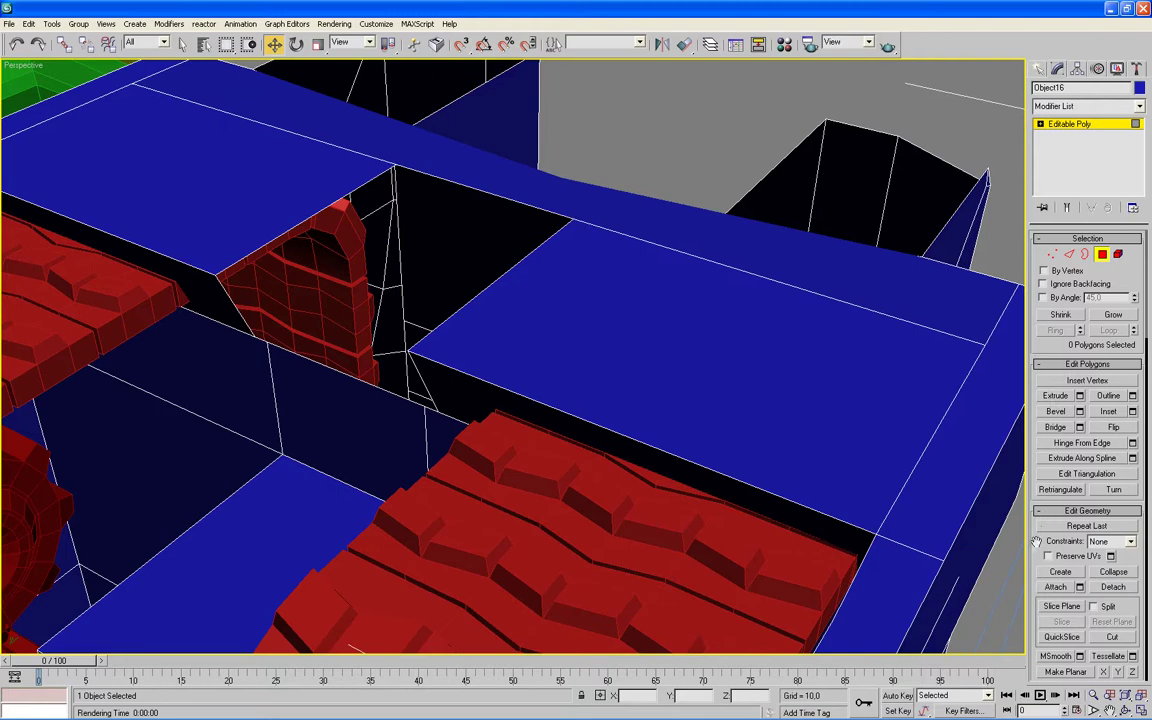
Create a triangular face from the top corner vertex across the gap.
left_click(1054, 573)
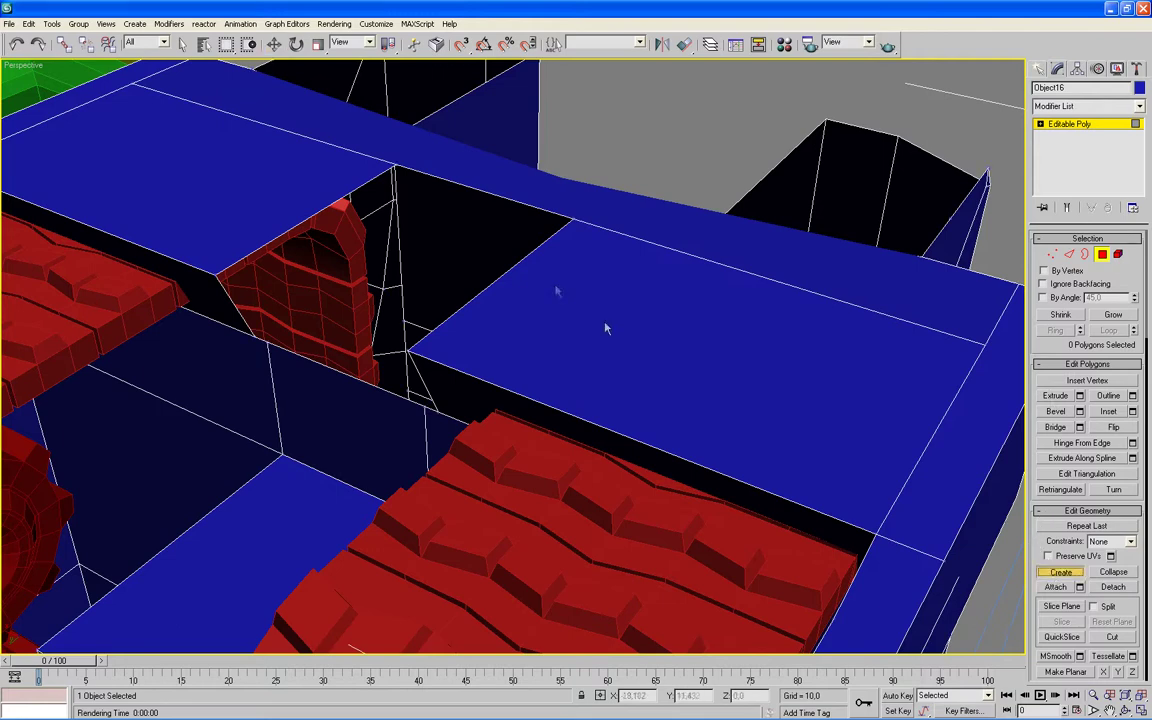
left_click(395, 165)
left_click(215, 275)
left_click(253, 336)
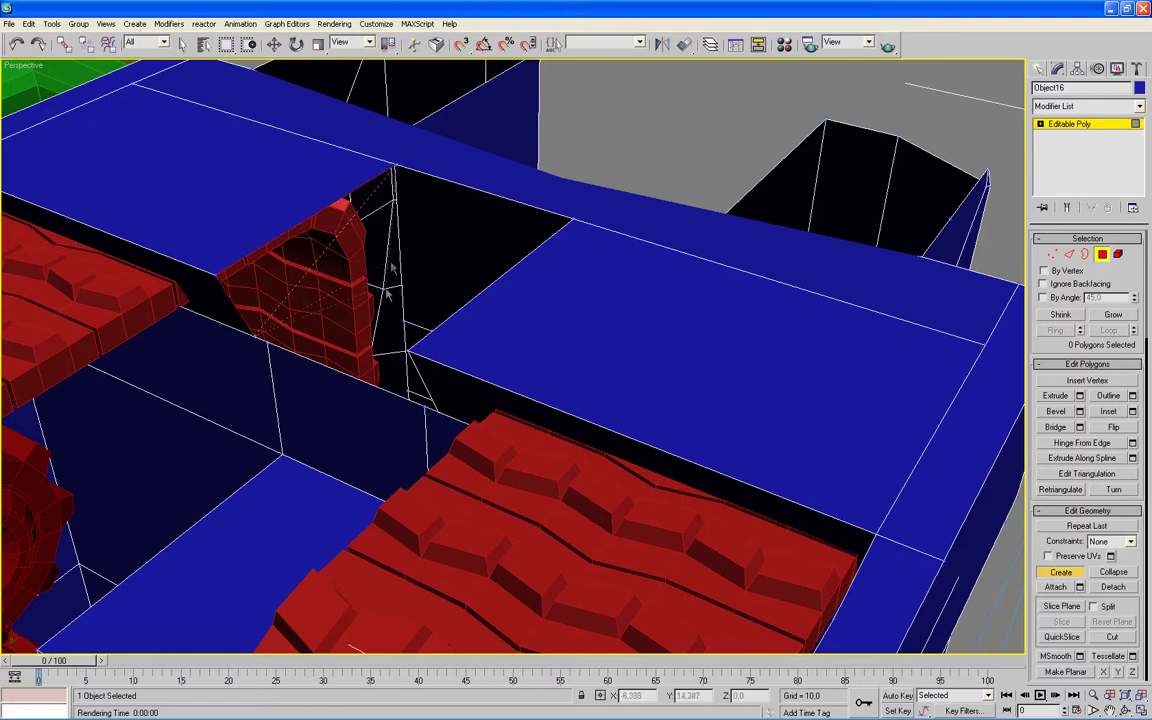
left_click(393, 165)
mouse_move(419, 272)
middle_mouse_down("alt")
mouse_move(434, 285)
mouse_move(501, 281)
middle_mouse_up("alt")
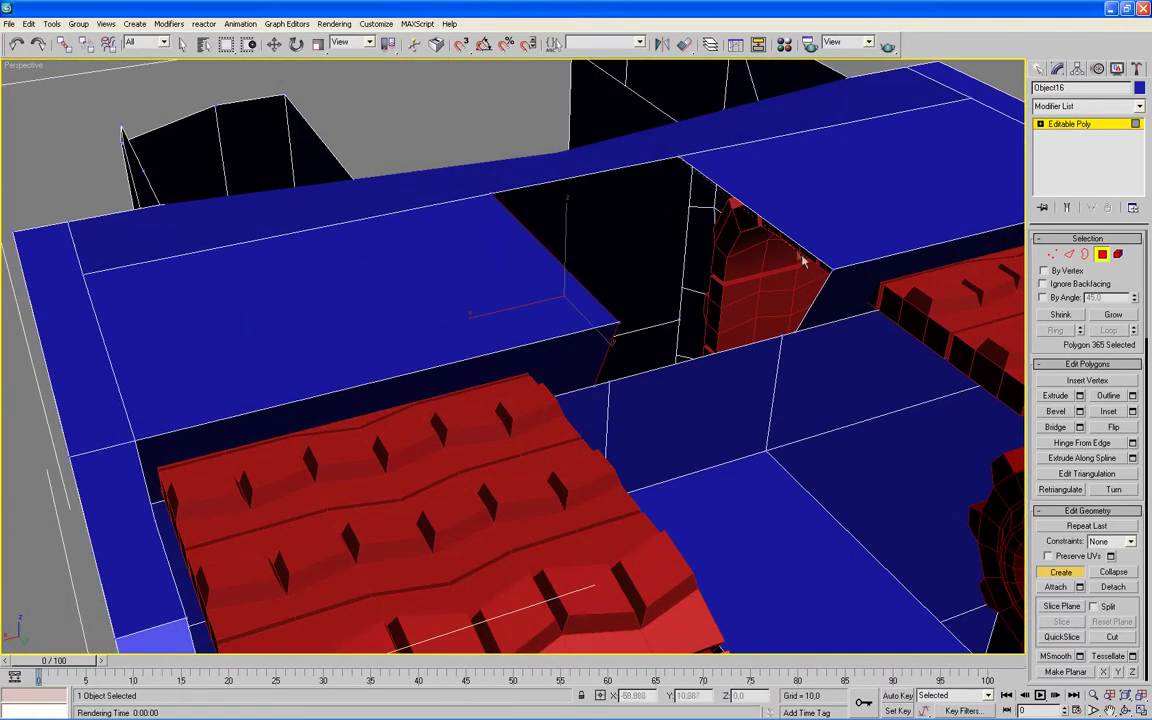
Create a second face on the far side of the gap, then exit sub-object mode.
left_click(790, 330)
left_click(680, 158)
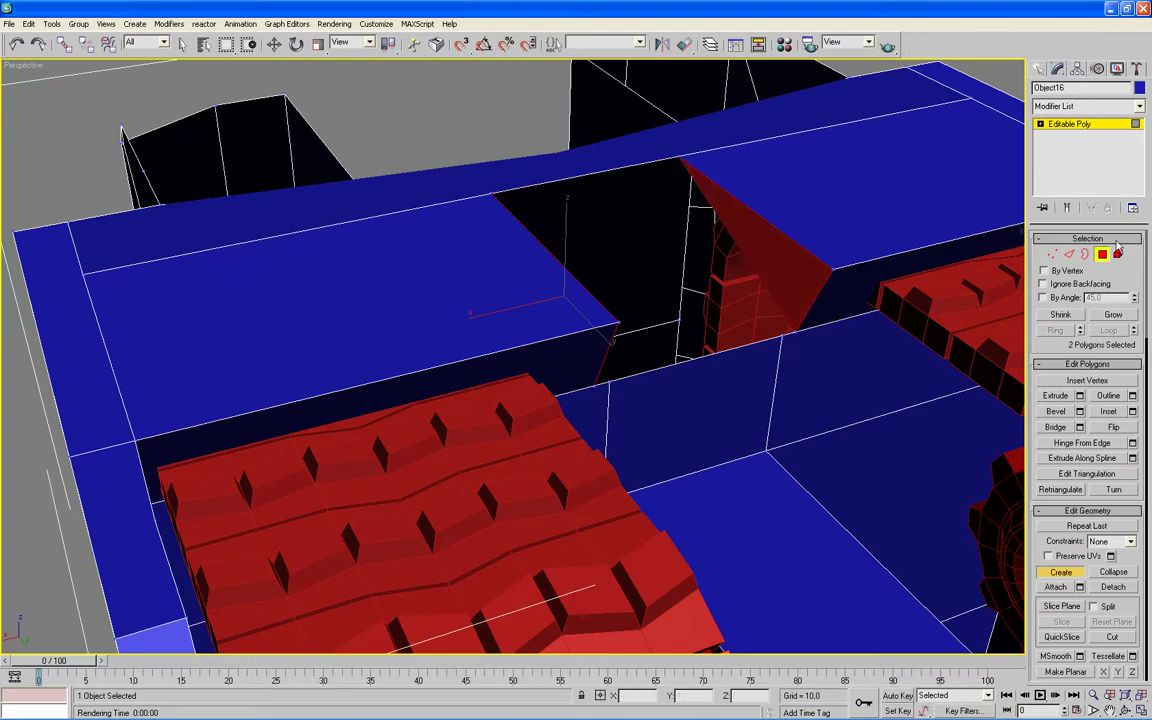
key("4")
key("w")
middle_click_drag(866, 293, 709, 290, "alt")
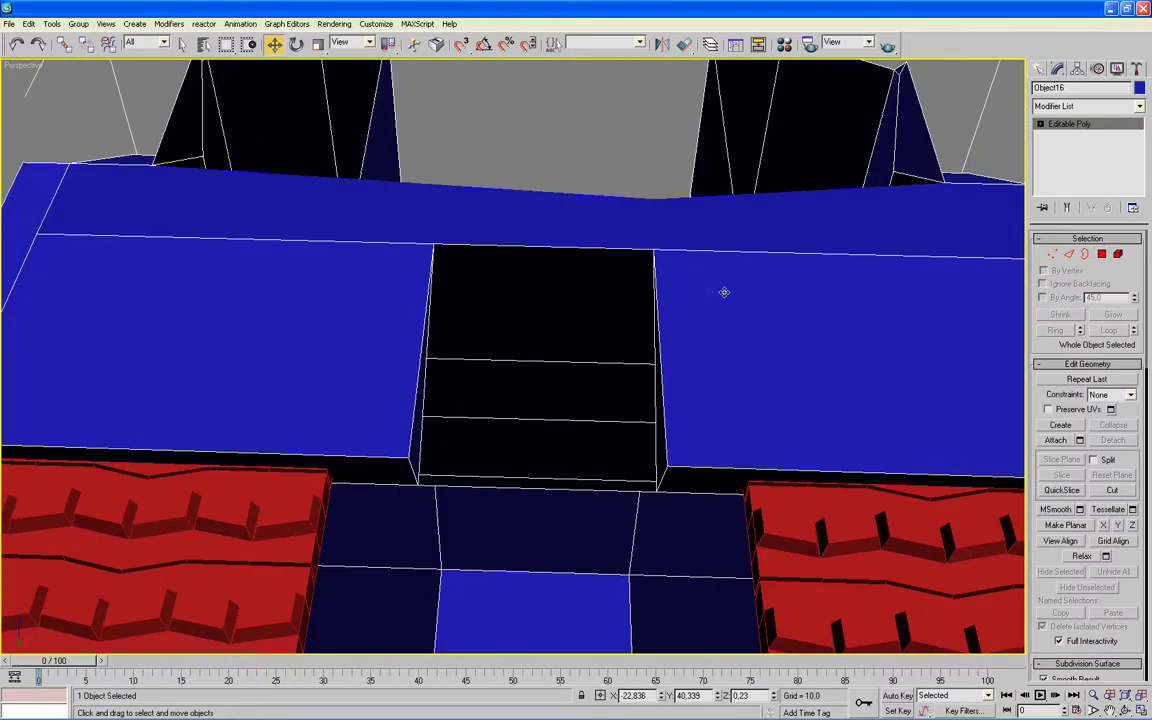
At Polygon level, Create a four-corner face capping the gap between the top blue blocks.
left_click(1101, 255)
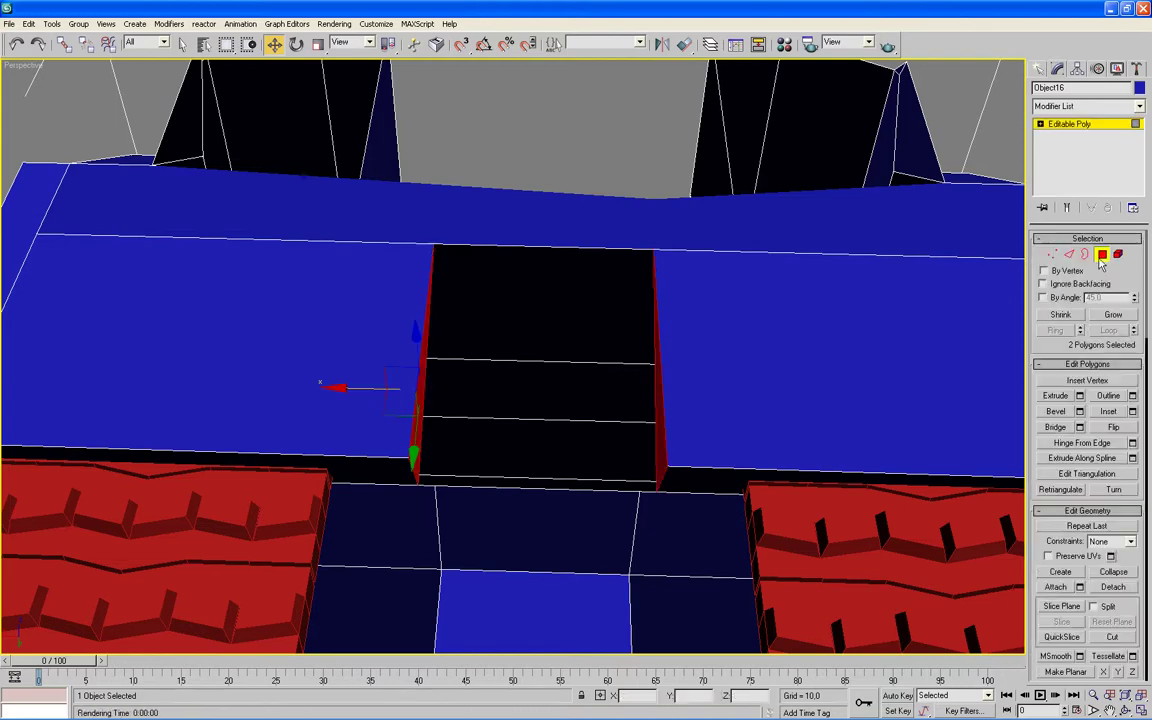
left_click(1052, 571)
left_click(651, 246)
left_click(433, 243)
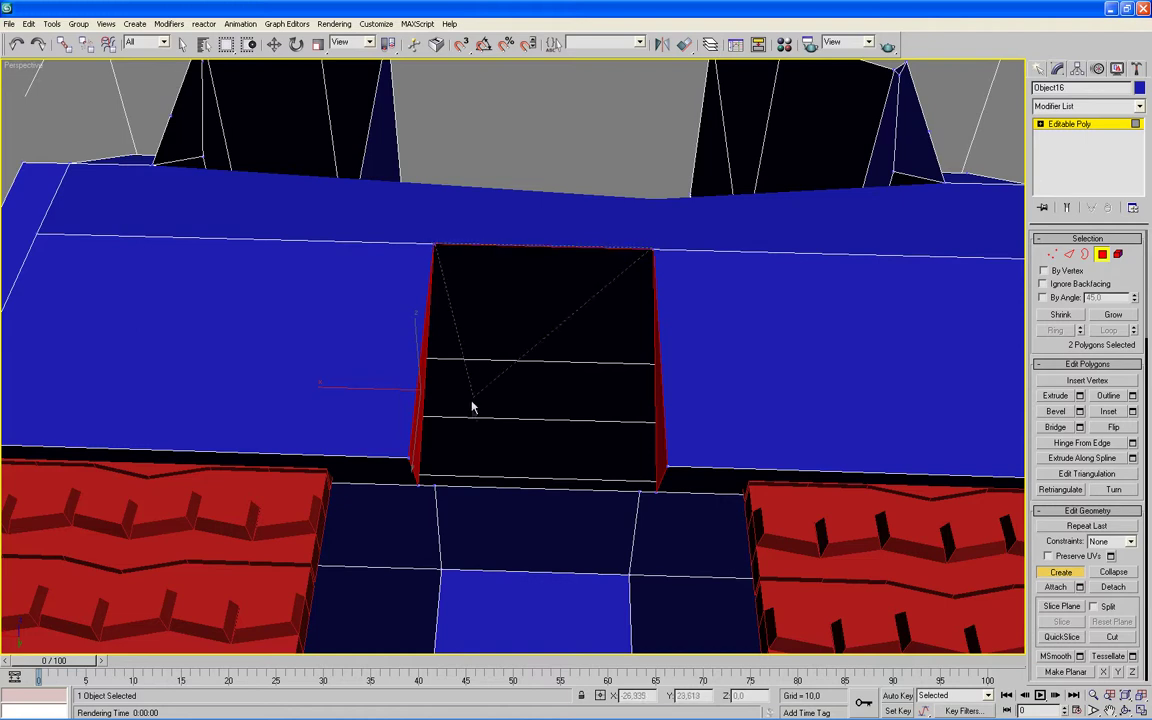
left_click(432, 488)
left_click(655, 485)
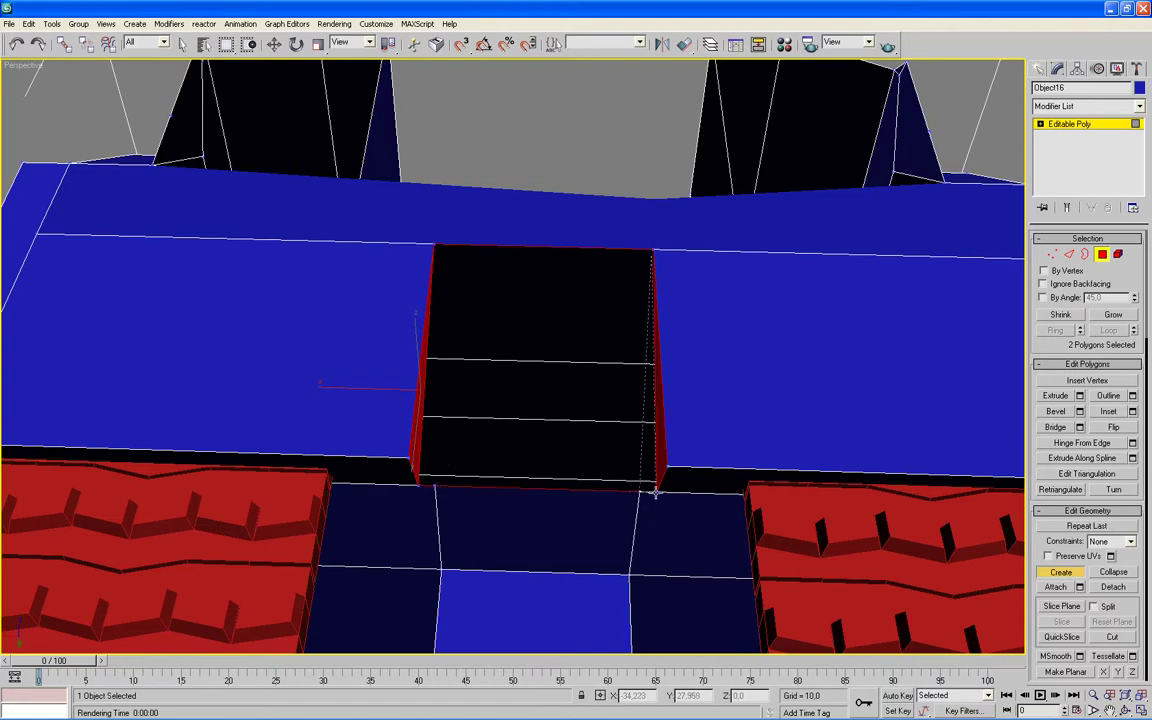
left_click(652, 249)
left_click(1103, 255)
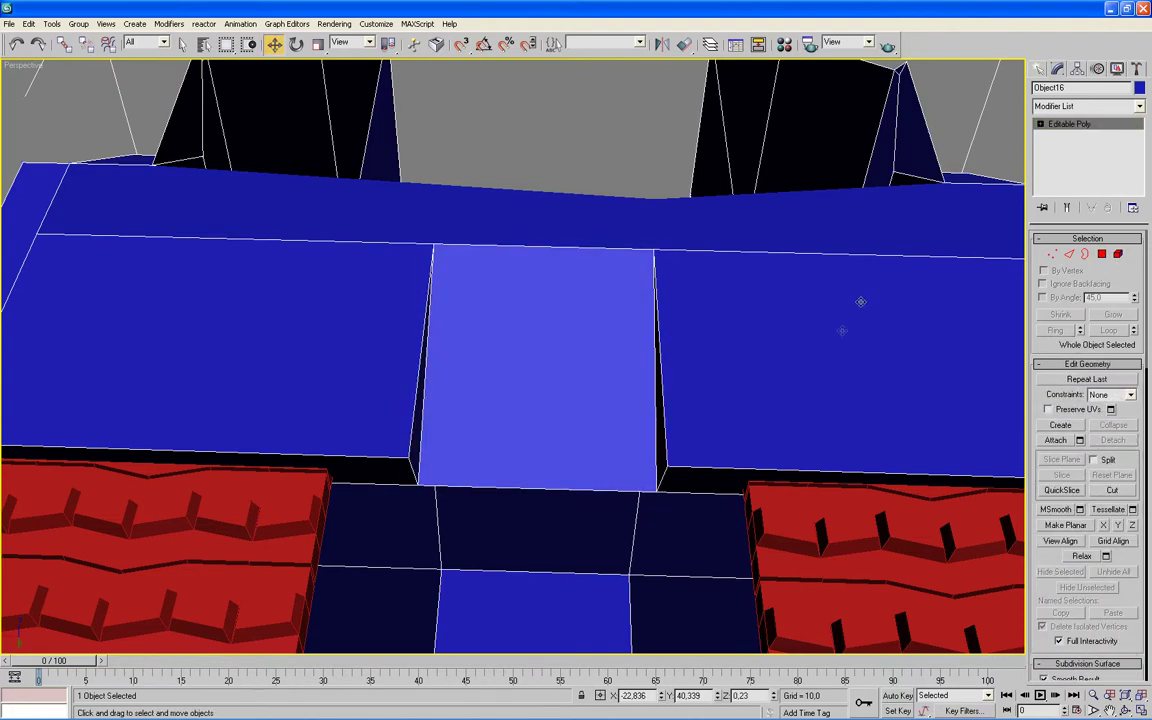
scroll(527, 155, "down", 4)
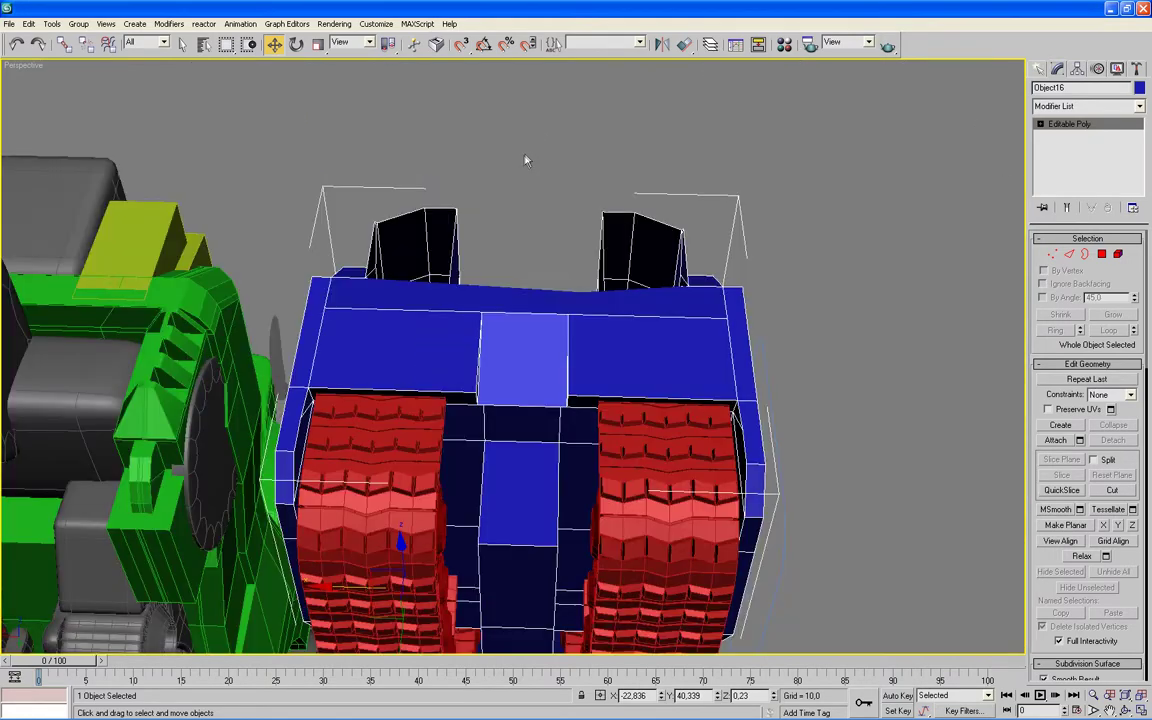
Box-select the blue and green models and Hide Unselected to hide the rest of the robot.
scroll(527, 158, "down", 4)
scroll(540, 220, "down", 2)
mouse_move(558, 317)
middle_mouse_down("alt")
mouse_move(643, 381)
mouse_move(648, 321)
middle_mouse_up("alt")
right_click(824, 338)
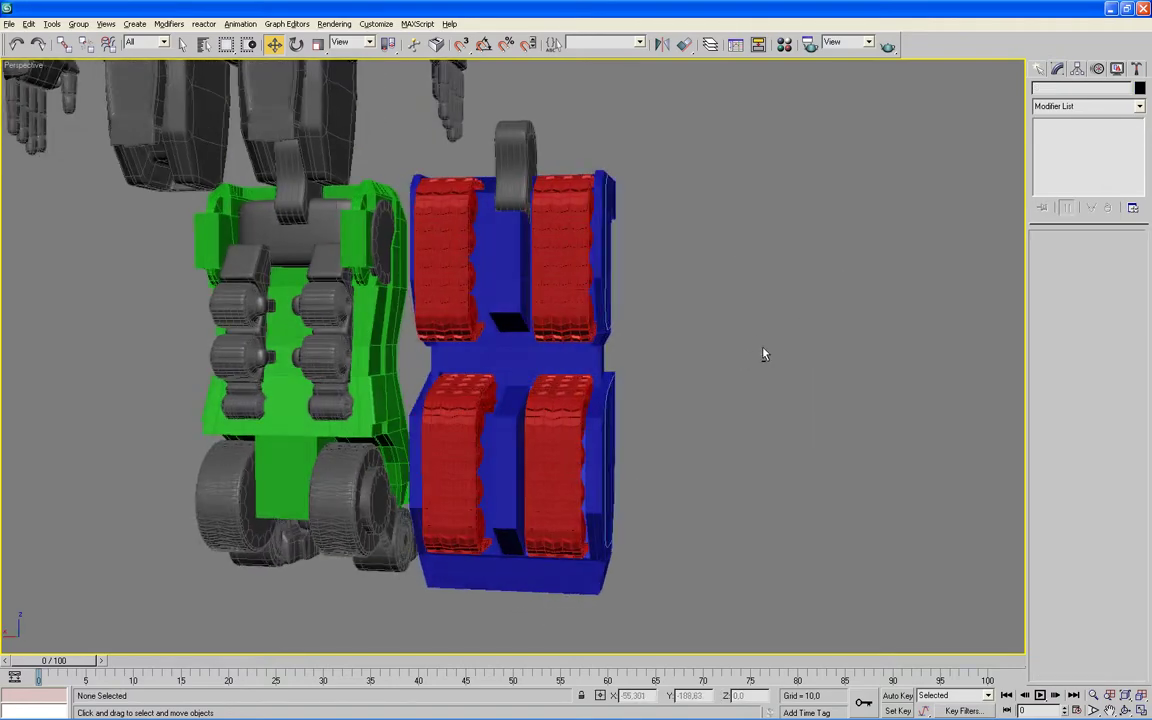
middle_click_drag(763, 354, 776, 352, "alt")
left_click_drag(730, 190, 175, 620)
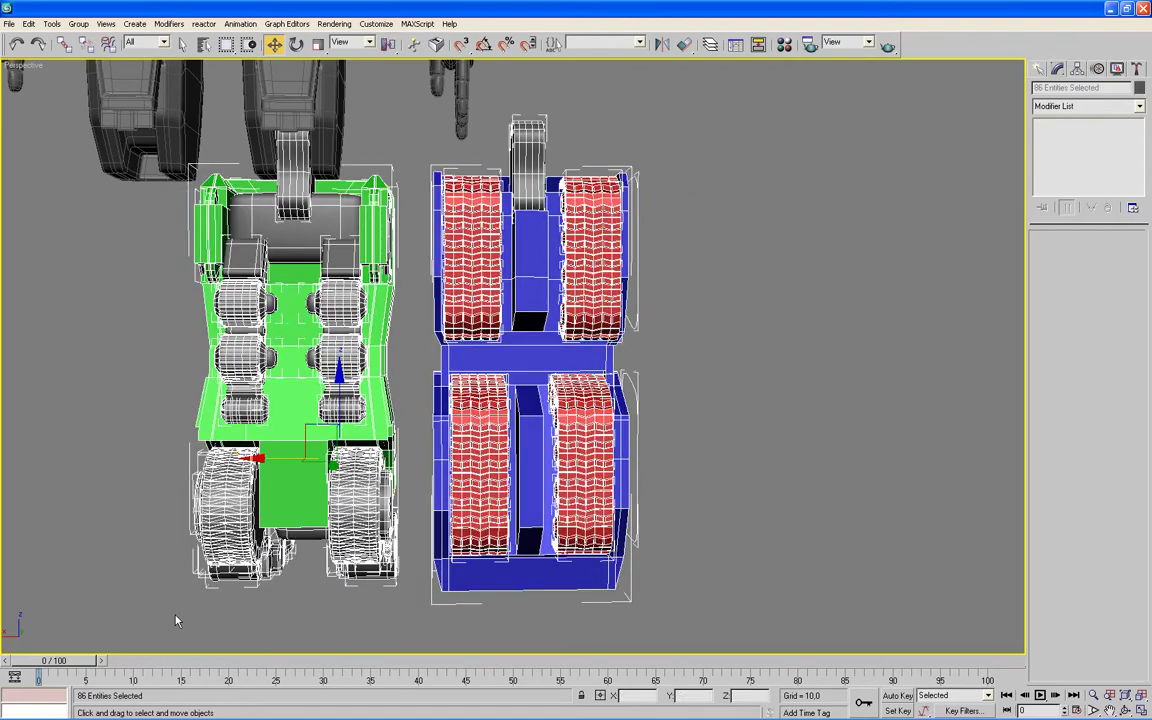
right_click(762, 358)
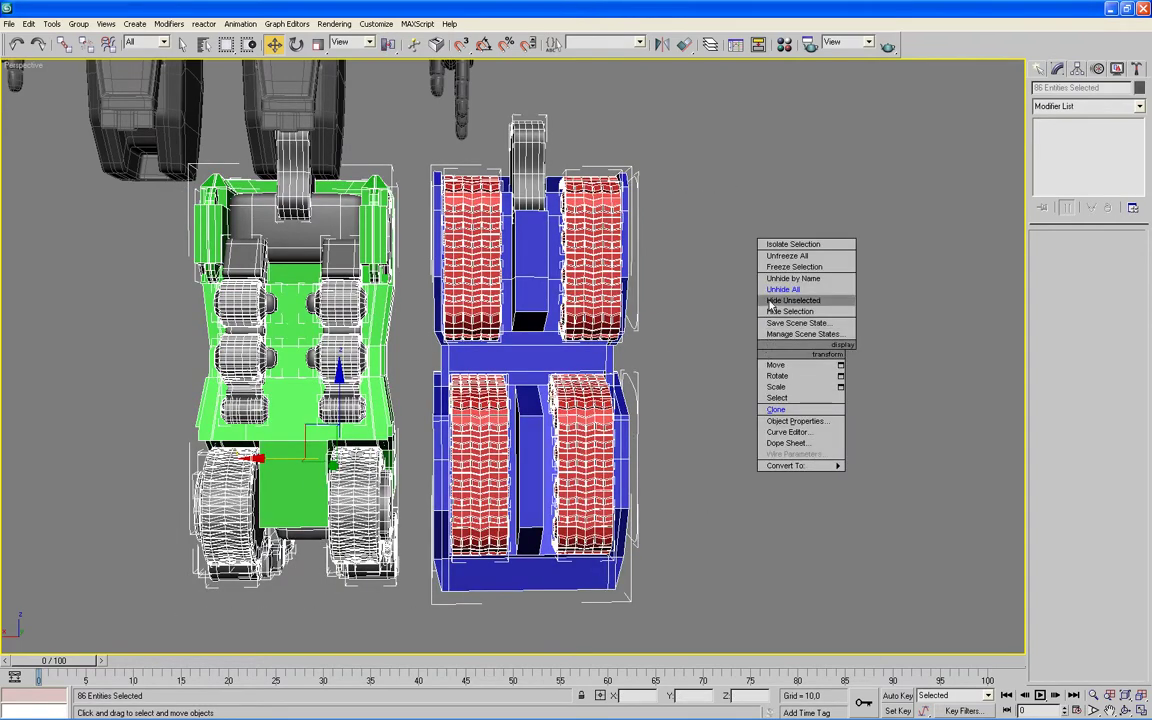
left_click(790, 298)
left_click(746, 309)
mouse_move(746, 309)
middle_mouse_down("alt")
mouse_move(692, 368)
mouse_move(586, 401)
mouse_move(607, 283)
mouse_move(584, 473)
mouse_move(735, 432)
middle_mouse_up("alt")
Select the blue torso and pick the two top-left rim vertices at Vertex level.
left_click(735, 432)
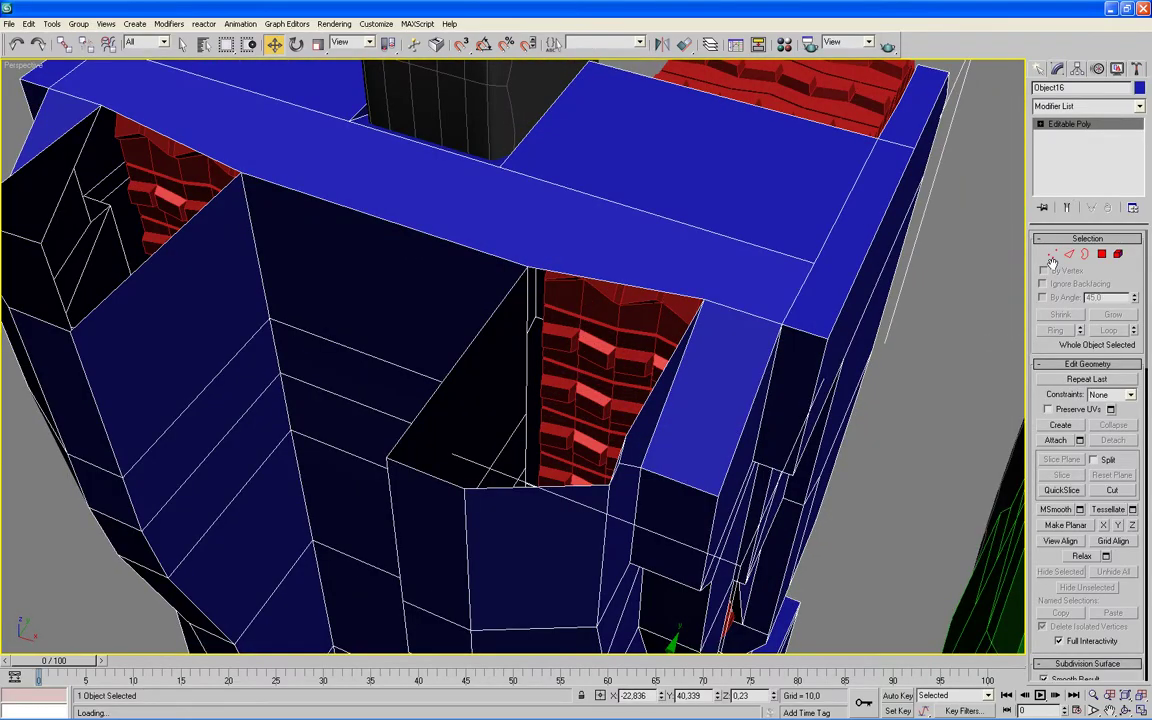
left_click(675, 349)
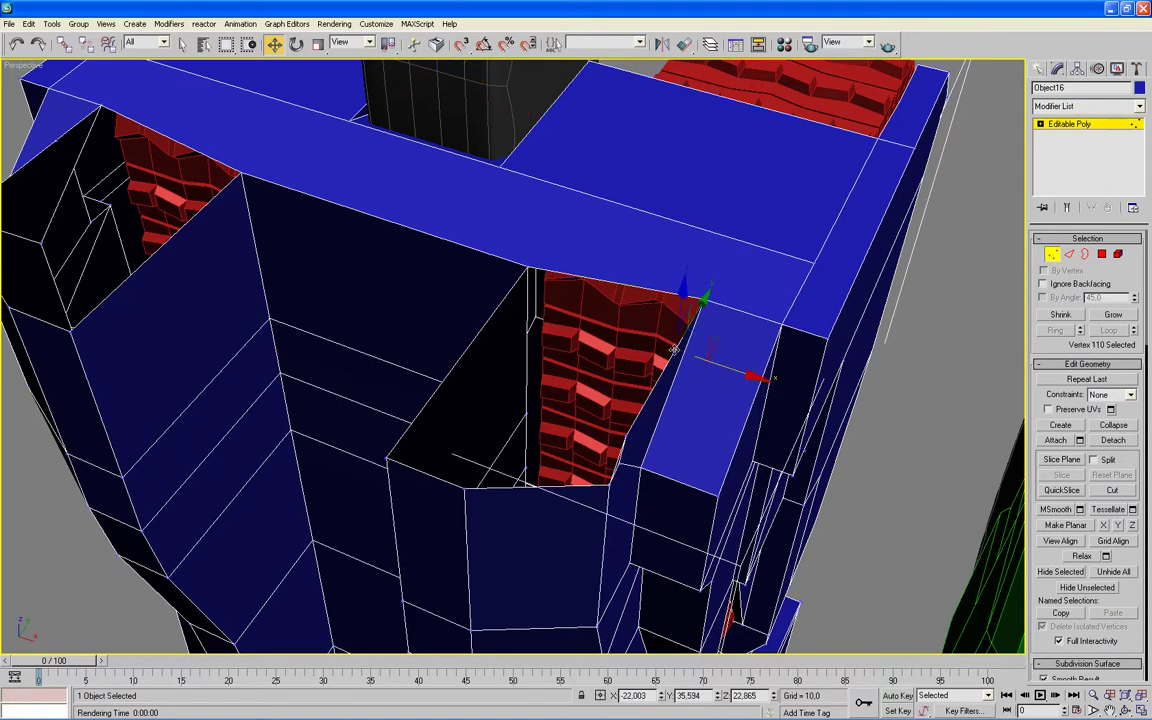
left_click(57, 137)
left_click(57, 137)
mouse_move(543, 367)
middle_mouse_down("alt")
mouse_move(616, 466)
mouse_move(455, 339)
mouse_move(548, 424)
middle_mouse_up("alt")
left_click(514, 385)
left_click(125, 150, "ctrl")
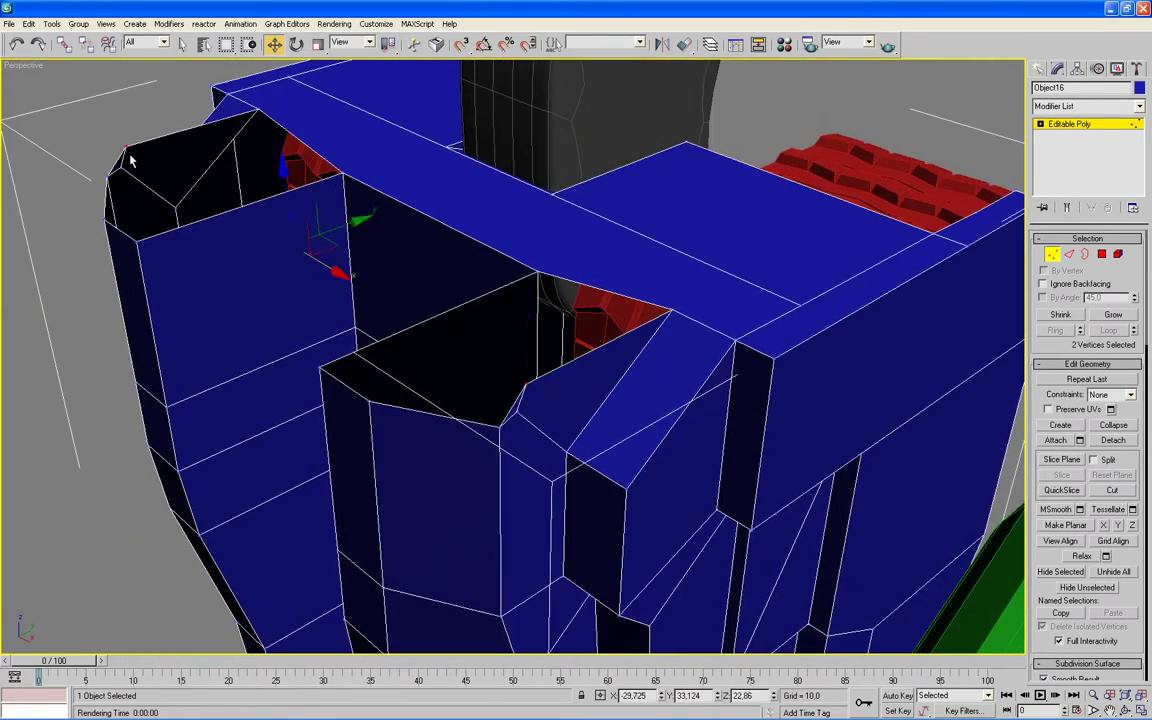
key("alt+w")
right_click(378, 424)
key("alt+w")
In the Left view, slide the two selected rim vertices left along X.
mouse_move(378, 424)
middle_mouse_down()
mouse_move(561, 442)
mouse_move(545, 612)
middle_mouse_up()
scroll(643, 450, "up", 2)
scroll(818, 309, "up", 2)
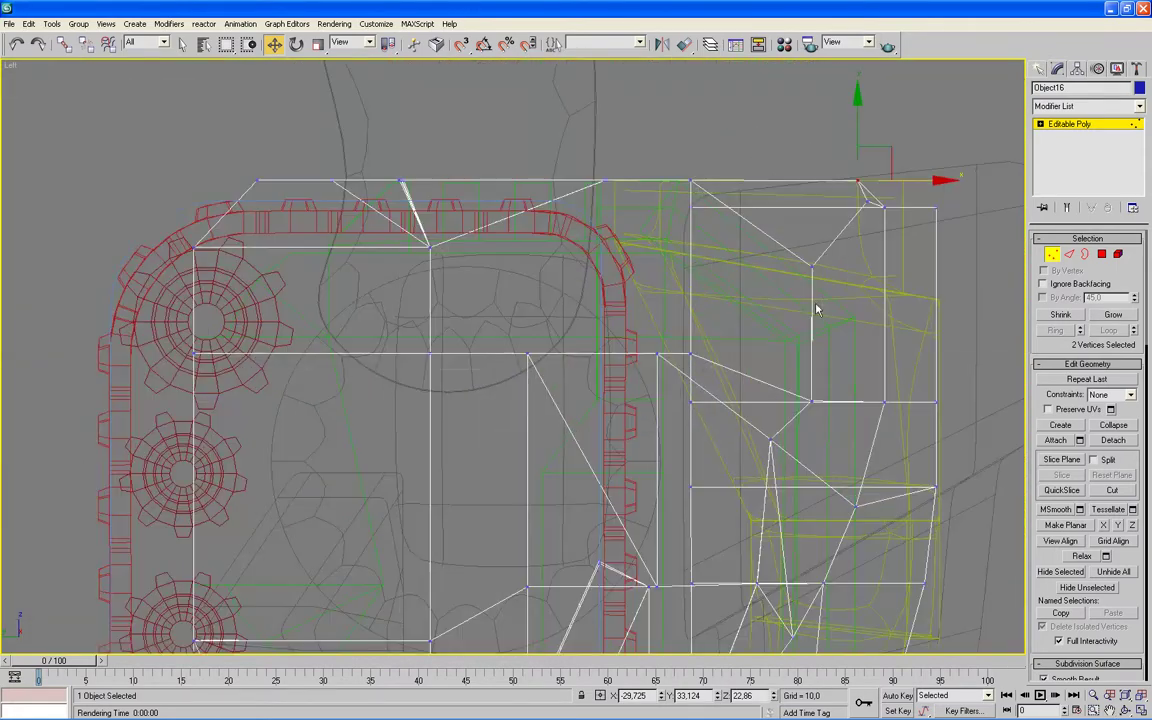
scroll(857, 291, "up", 2)
left_click_drag(817, 270, 763, 263)
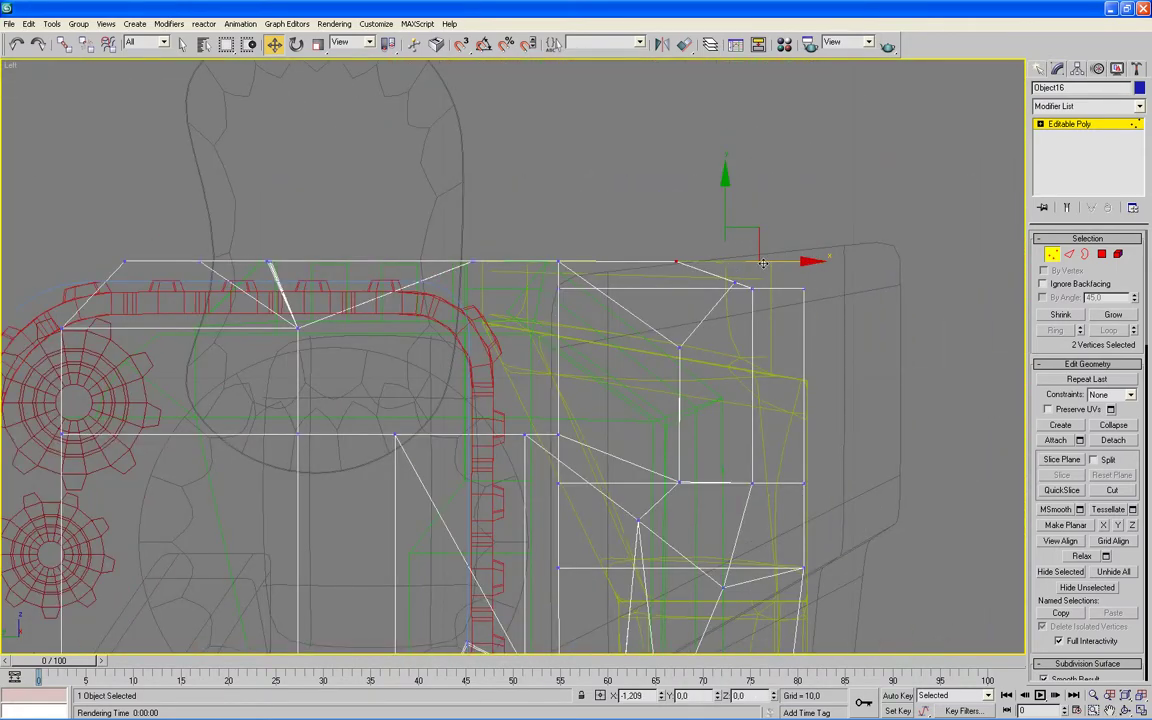
key("alt+w")
scroll(818, 470, "up", 2)
key("alt+w")
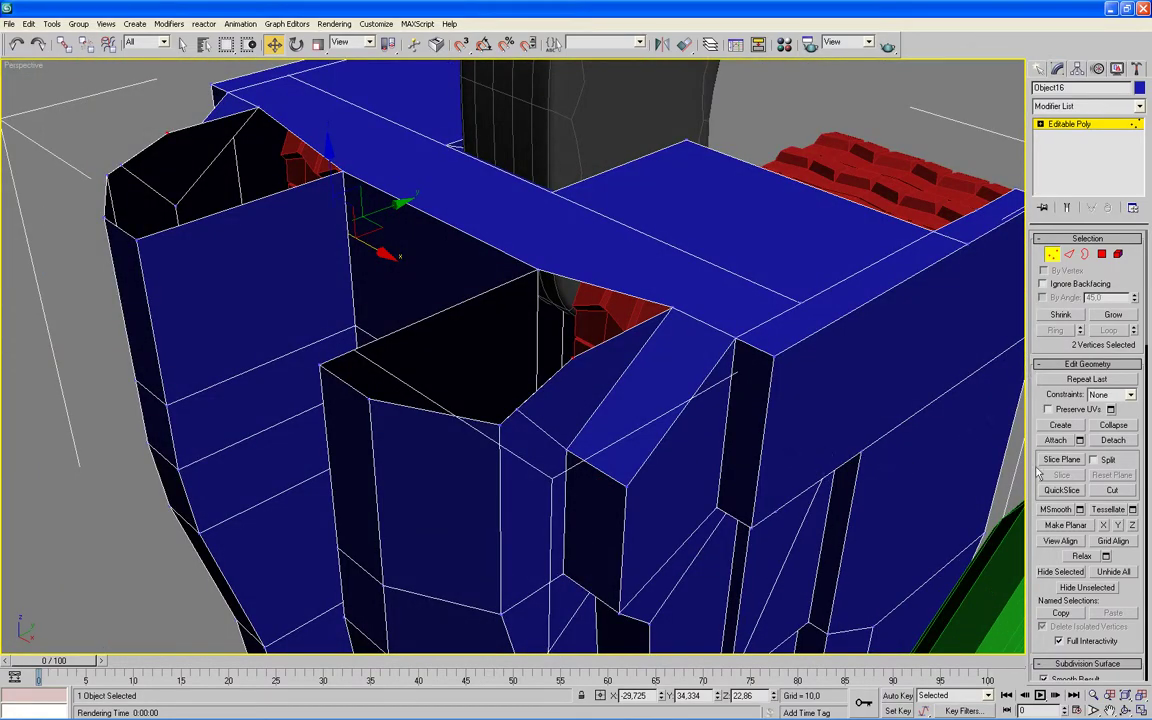
Target Weld stray vertices onto neighbouring corners, including the top-left corner pair.
scroll(1040, 465, "down", 3)
scroll(1042, 455, "down", 5)
scroll(1045, 440, "down", 3)
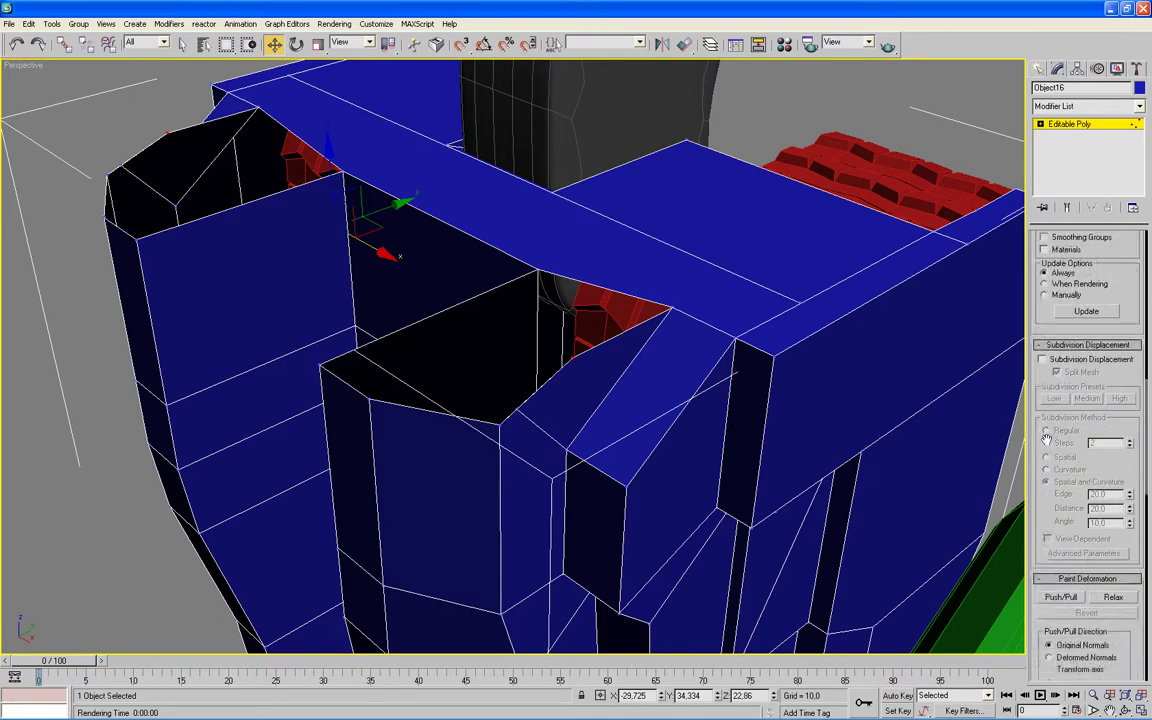
scroll(1045, 438, "down", 5)
scroll(1060, 510, "down", 3)
scroll(1100, 507, "down", 2)
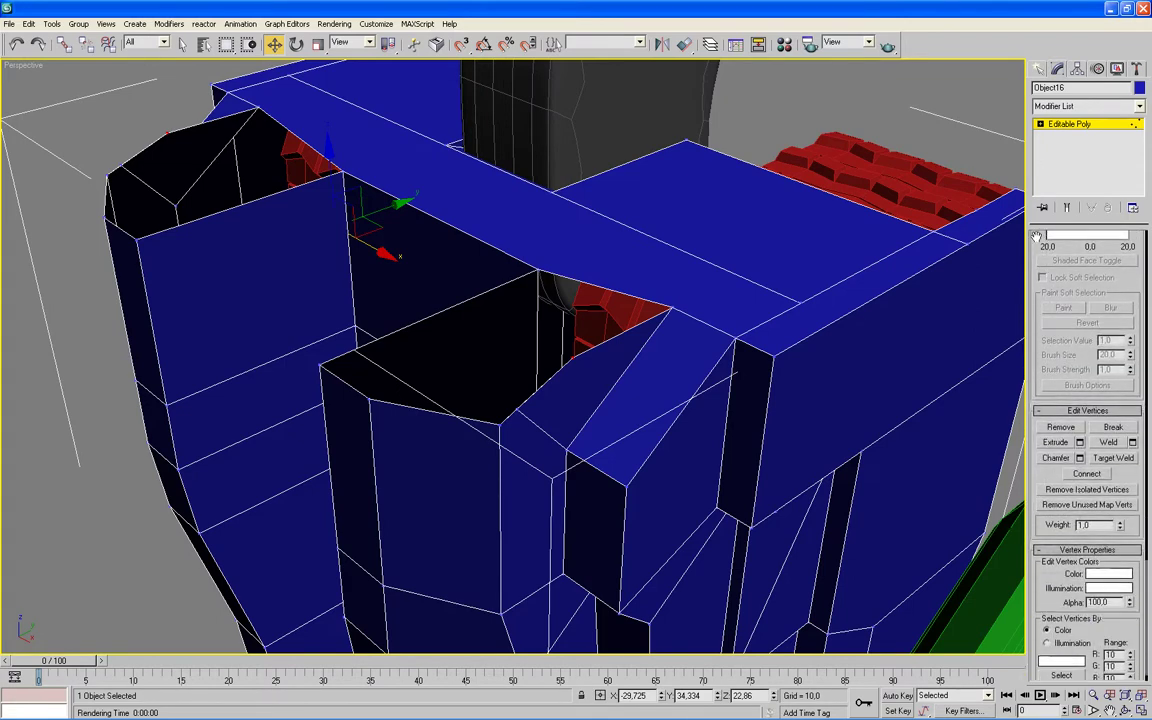
left_click(1113, 458)
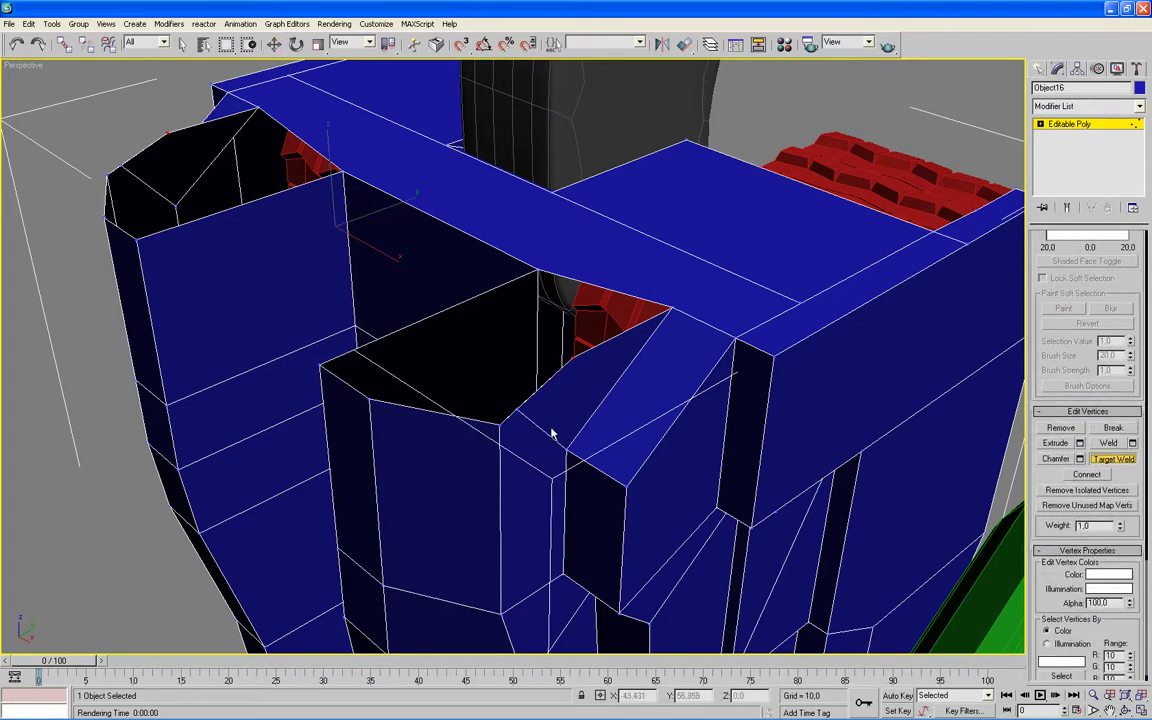
left_click(516, 410)
left_click(565, 450)
left_click(168, 207)
left_click(174, 207)
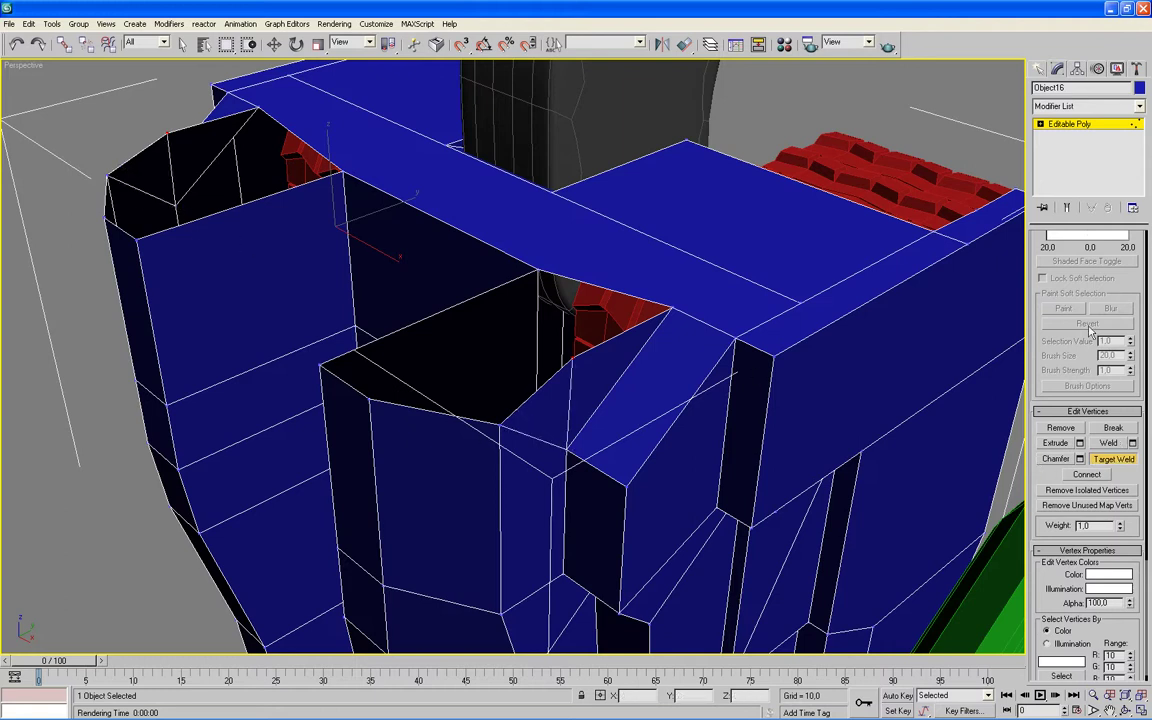
Scroll the Editable Poly panel and enter Polygon sub-object level.
left_click_drag(1041, 243, 1043, 430)
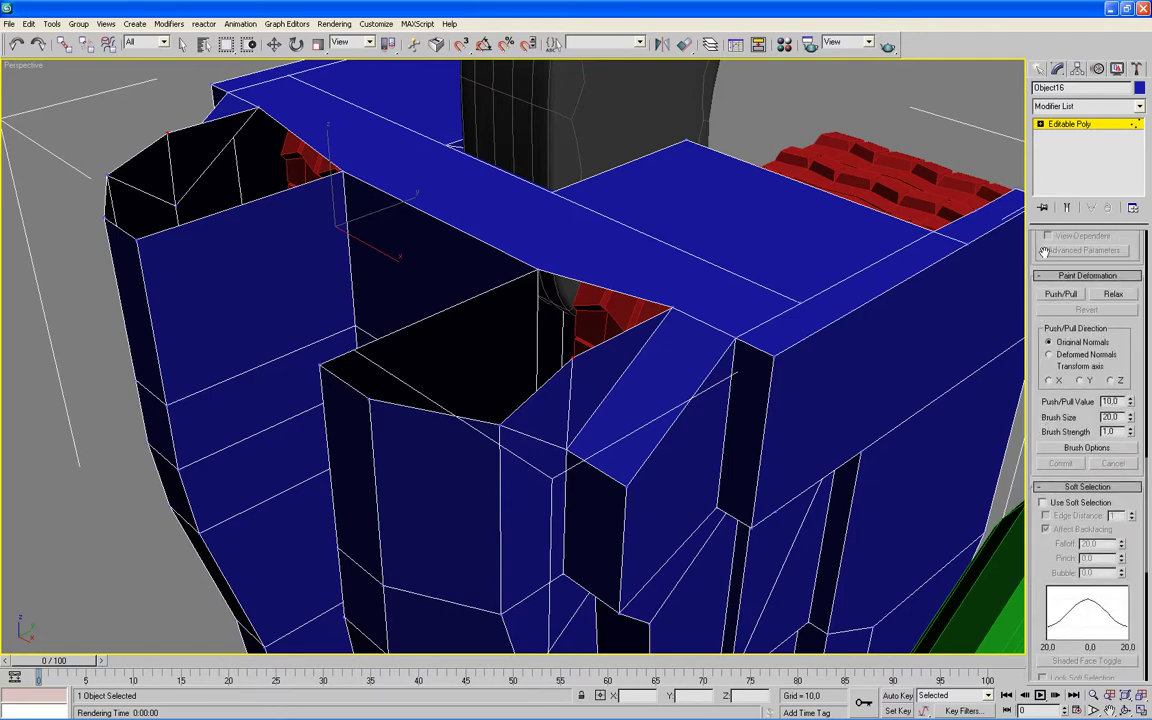
left_click_drag(1044, 251, 1043, 640)
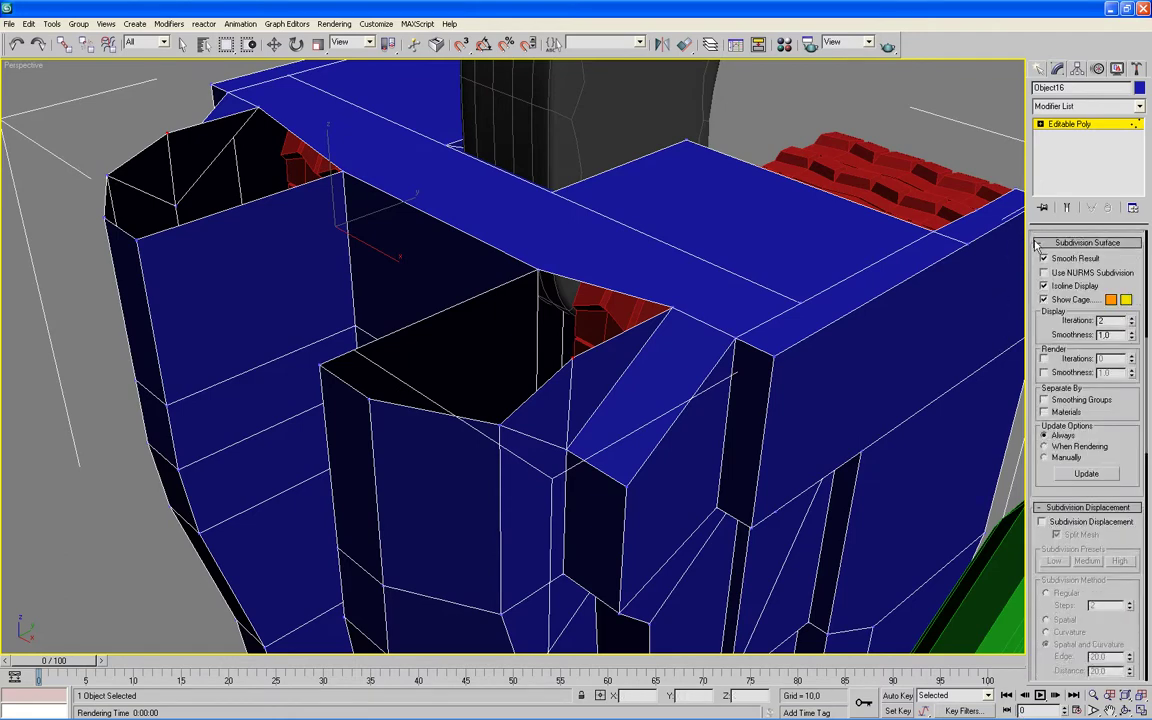
left_click_drag(1038, 245, 1055, 686)
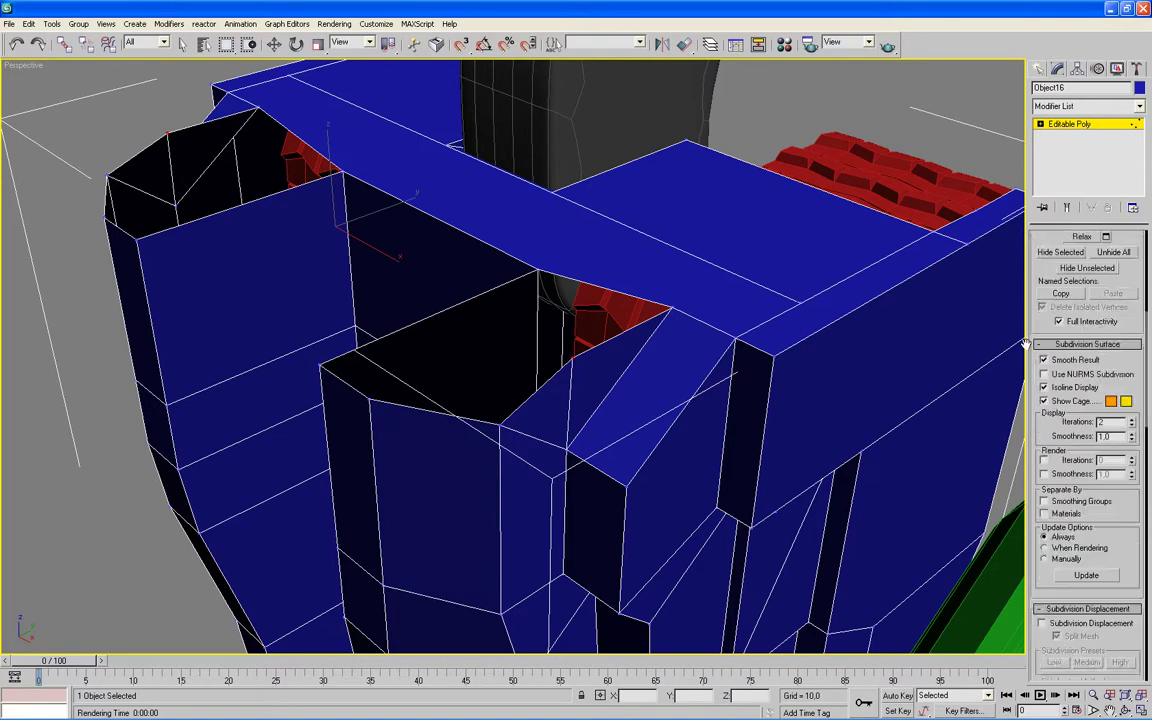
left_click_drag(1039, 243, 1029, 255)
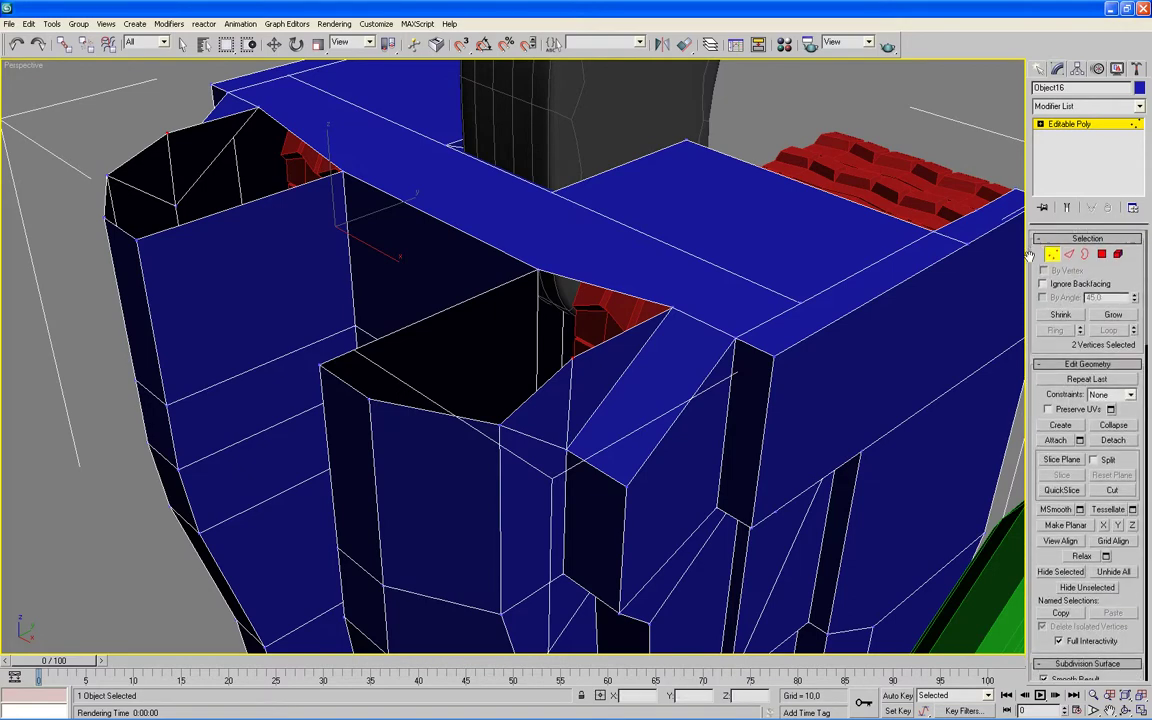
left_click(1101, 254)
key("w")
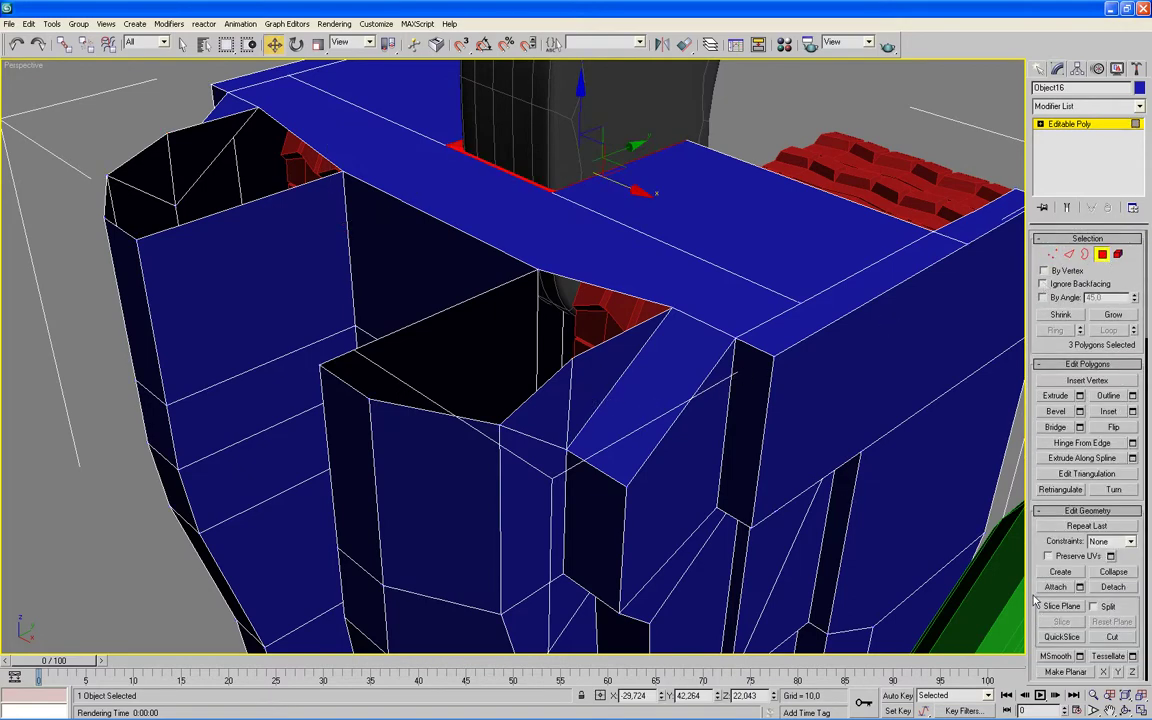
Create two triangles: one filling the inner gap's top, one capping the top-left corner.
left_click(1050, 573)
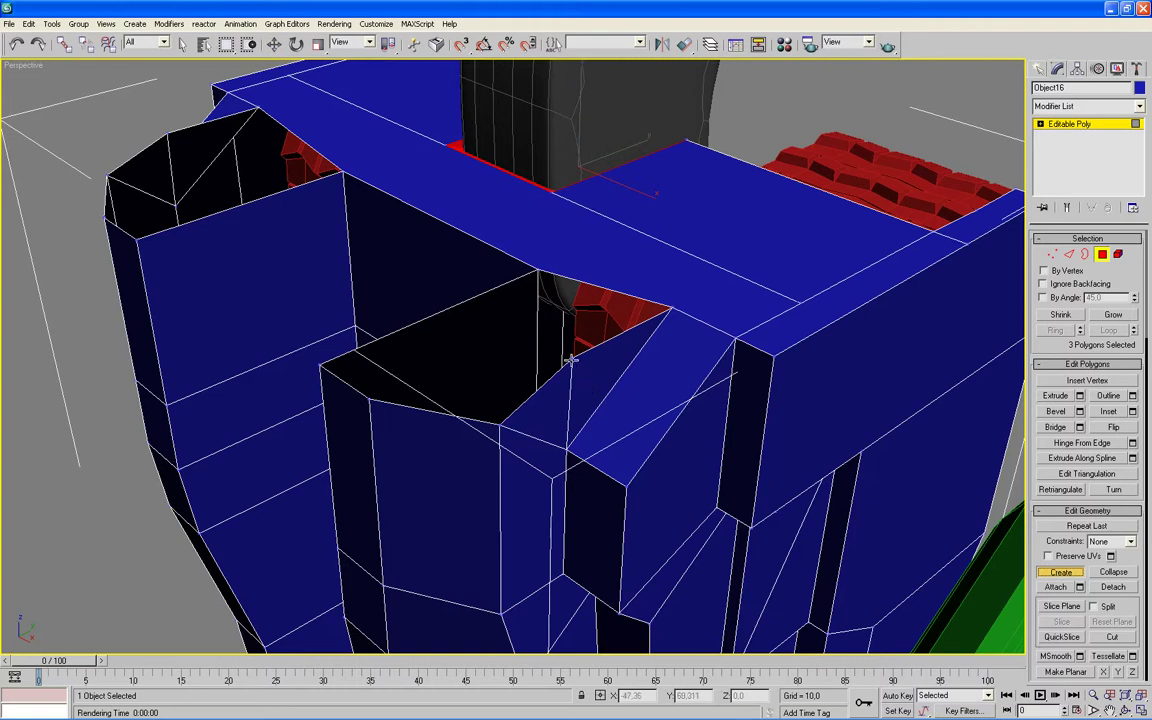
left_click(502, 422)
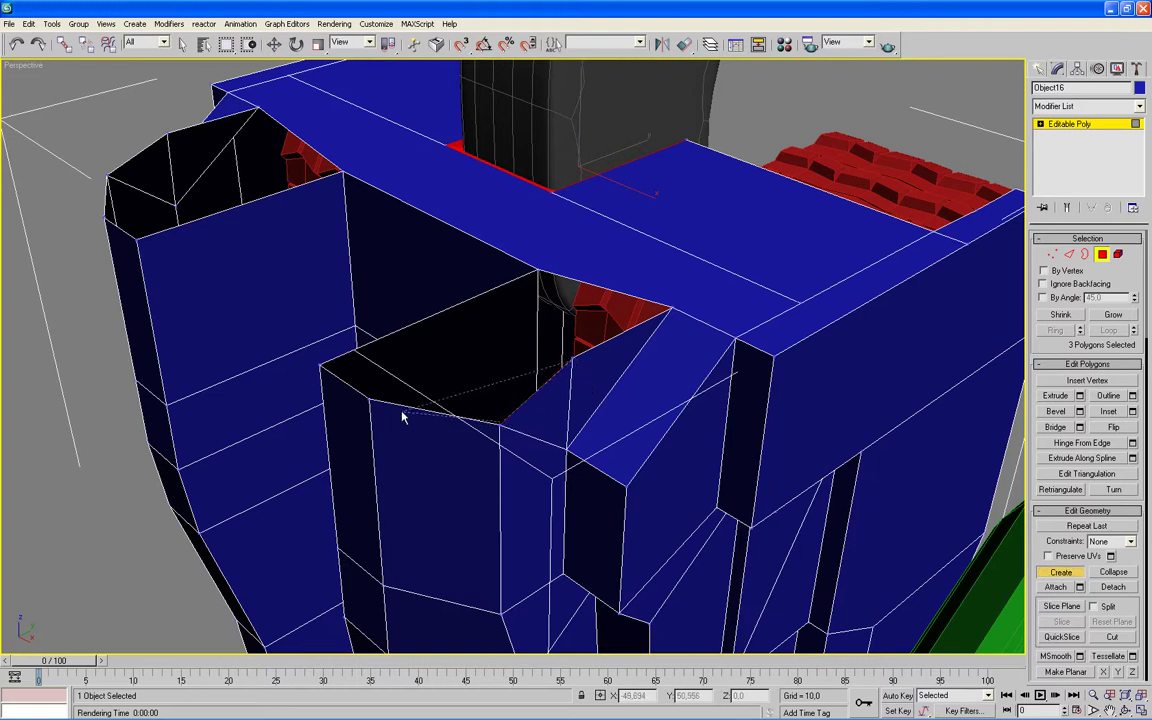
left_click(370, 398)
left_click(569, 364)
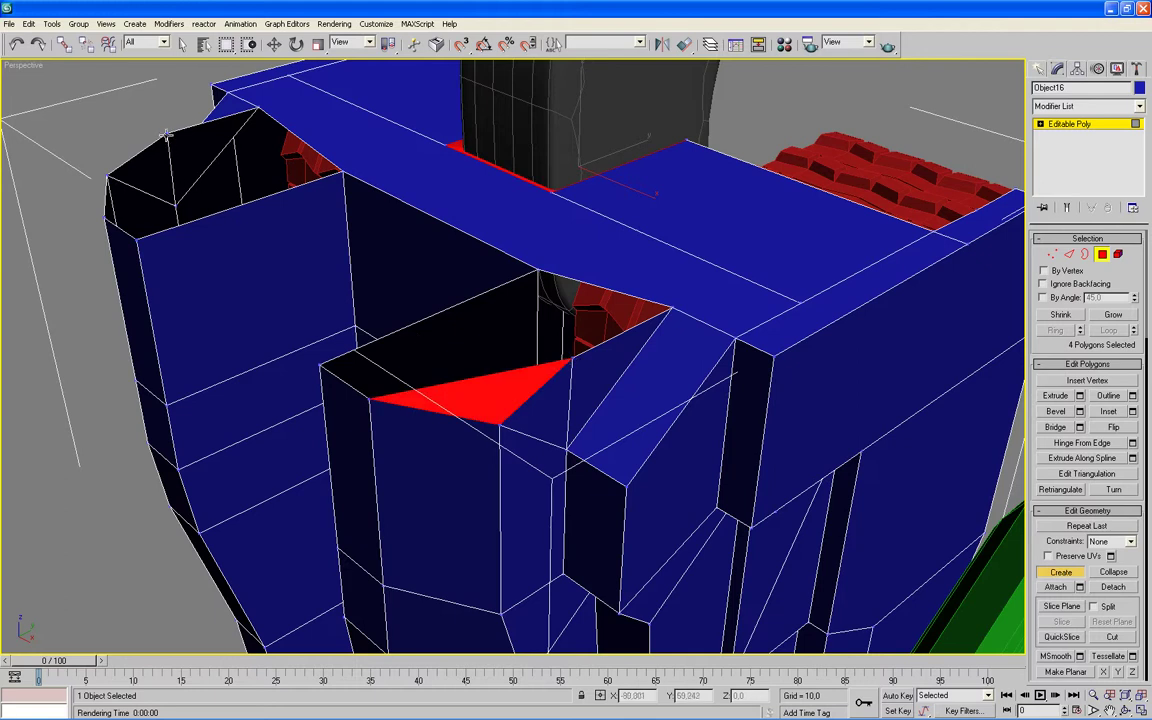
left_click(108, 172)
left_click(105, 218)
left_click(166, 132)
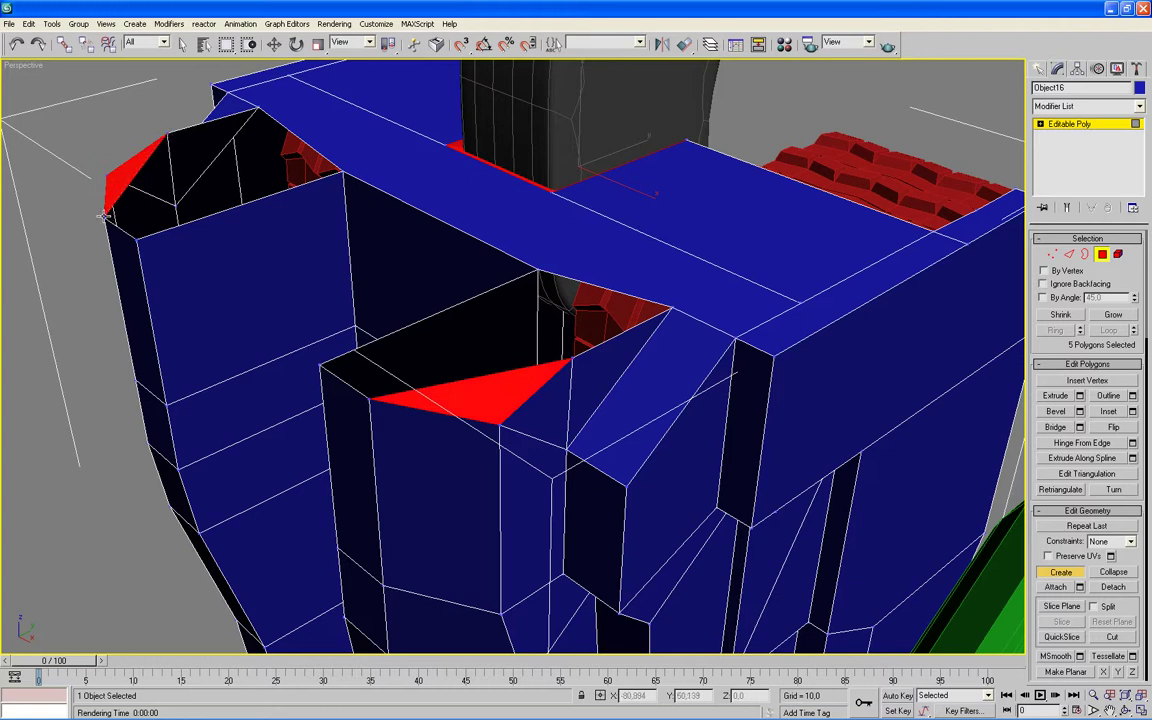
Build two four-sided polygons closing the top rim cap and the lower gap.
left_click(135, 237)
left_click(338, 169)
left_click(257, 108)
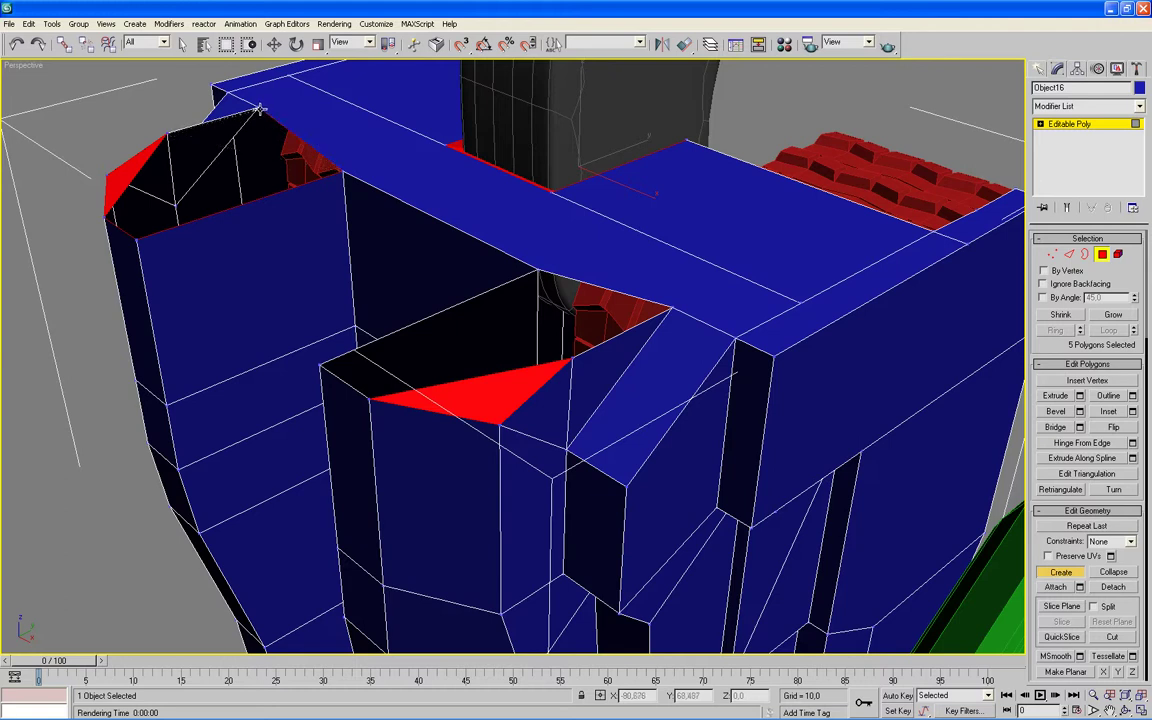
left_click(167, 133)
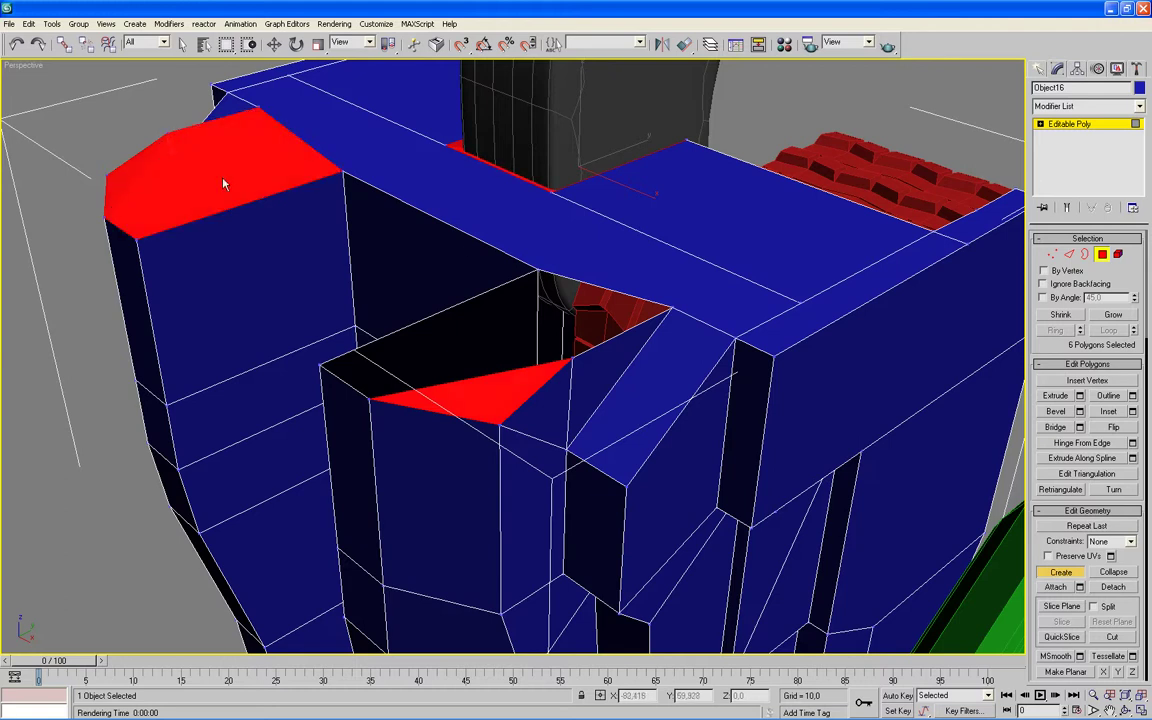
left_click(321, 363)
left_click(367, 398)
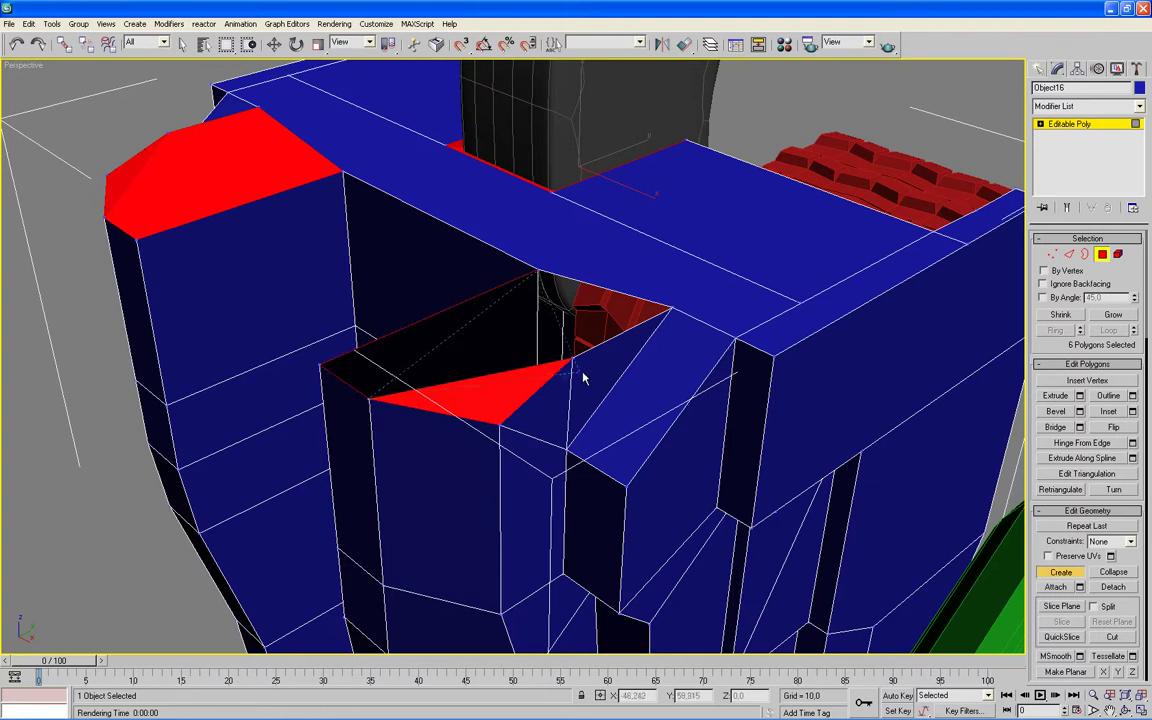
left_click(665, 306)
left_click(537, 271)
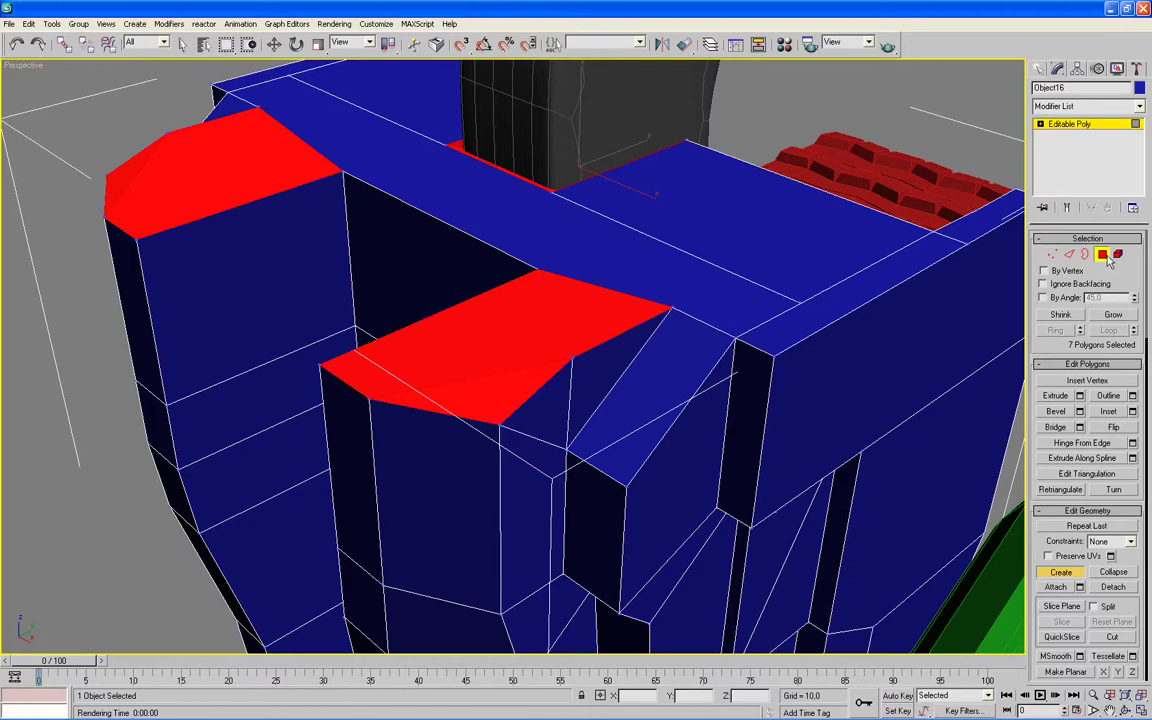
key("ctrl+b")
middle_click_drag(892, 285, 401, 414, "alt")
Hide Unselected so the green robot part disappears, leaving only the blue torso.
scroll(401, 414, "down", 5)
scroll(674, 470, "down", 3)
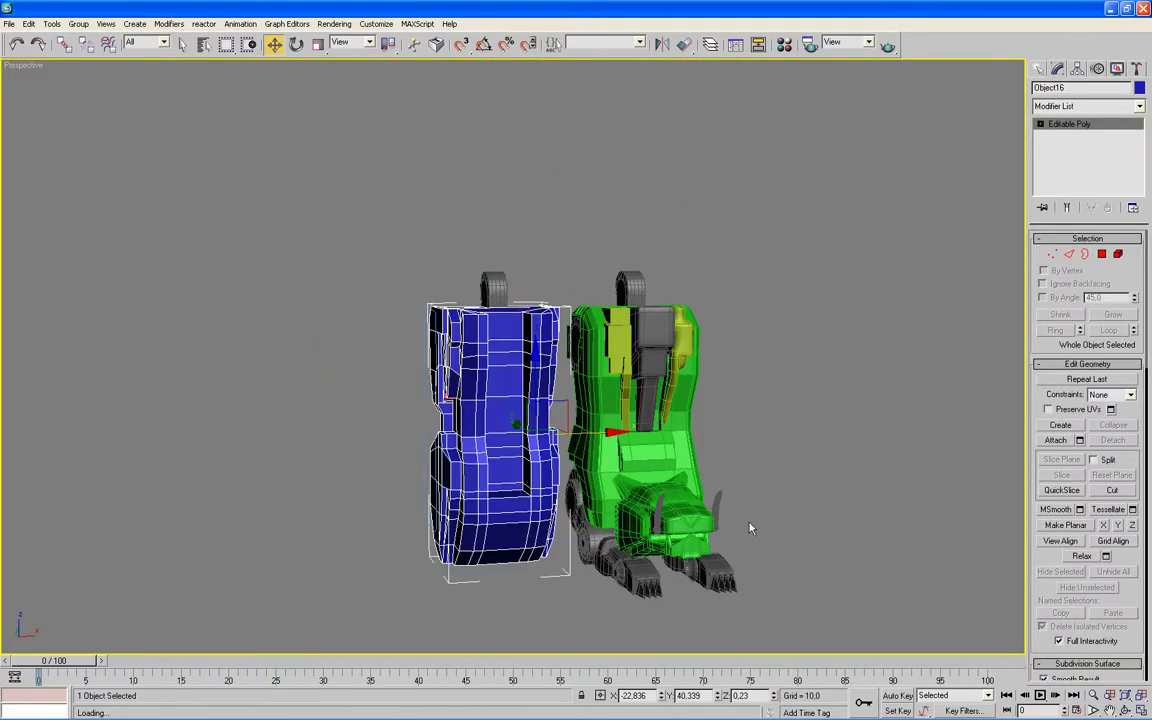
right_click(789, 398)
left_click(813, 351)
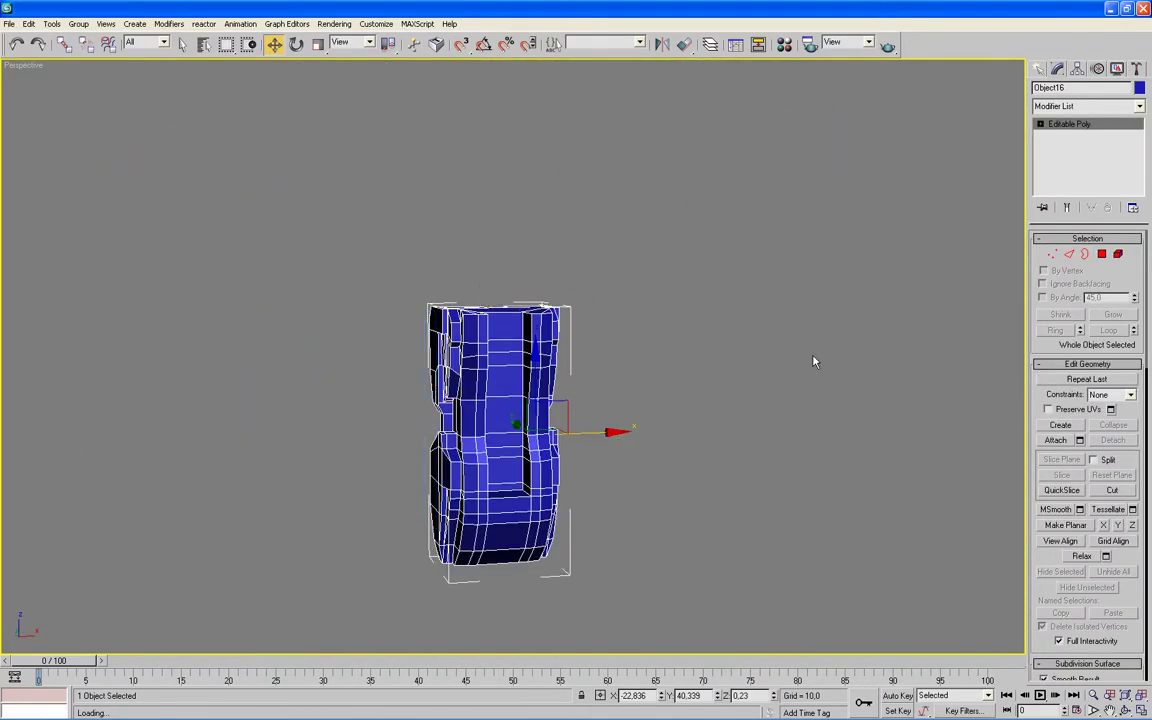
At Edge level, box-select all of the torso's edges.
left_click(1069, 254)
left_click_drag(902, 257, 342, 566)
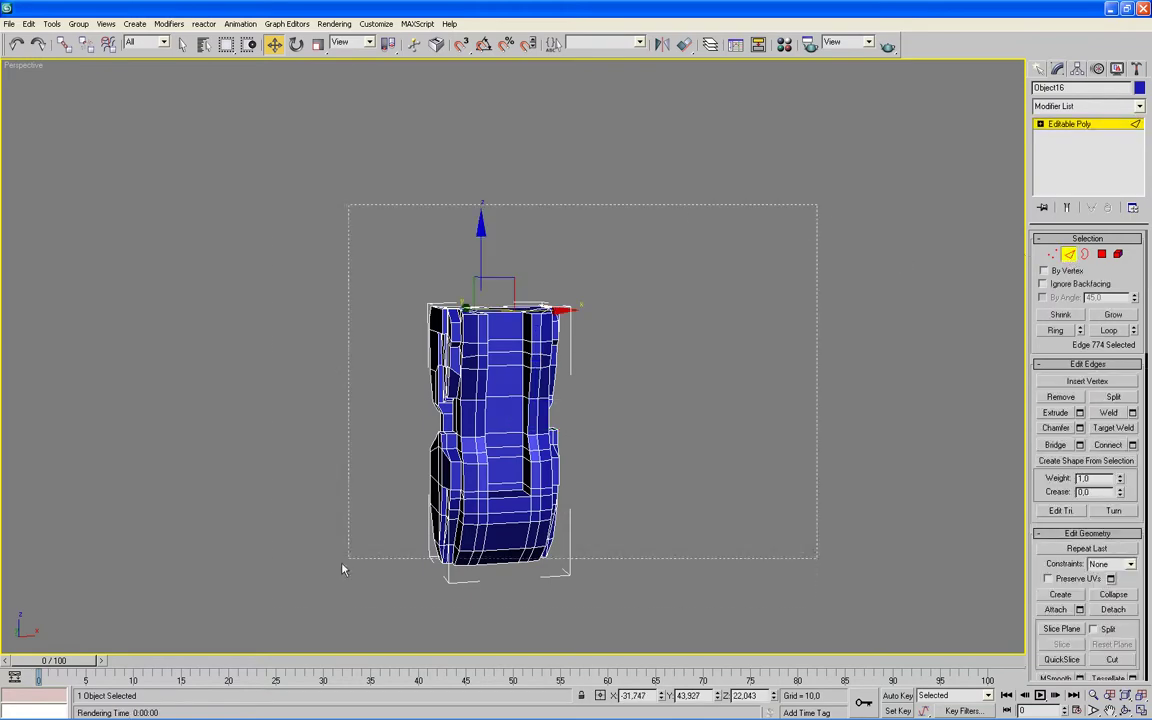
scroll(712, 563, "up", 2)
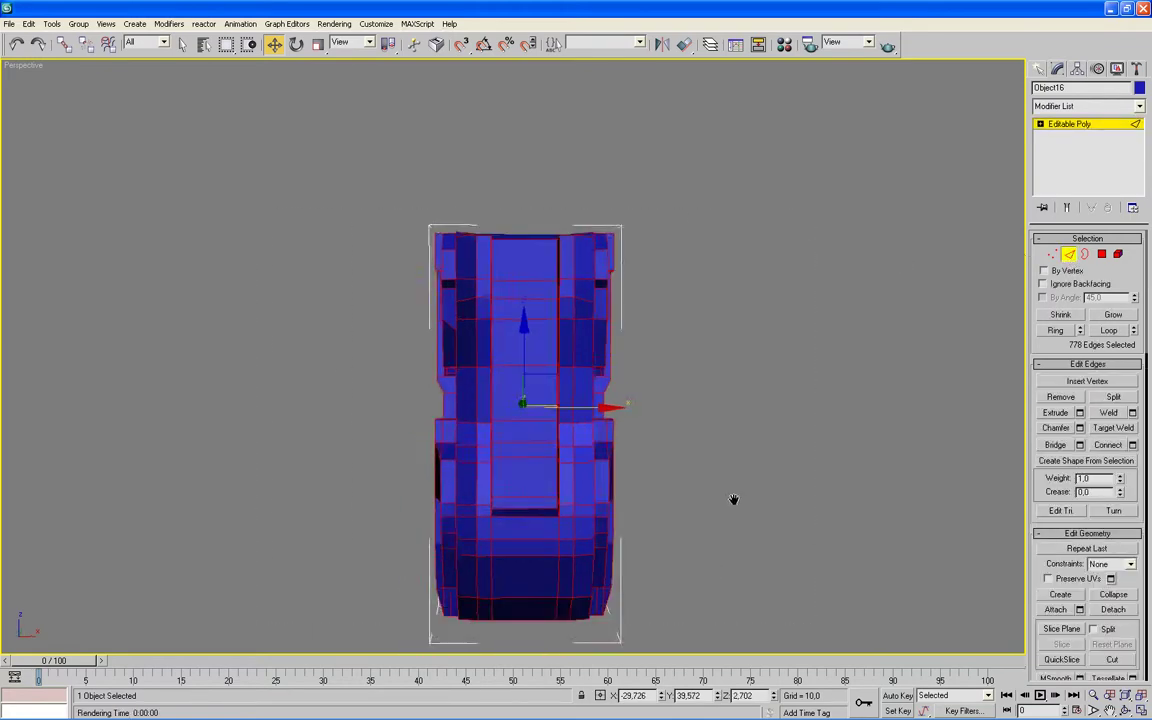
middle_click_drag(707, 561, 777, 442)
Change the maximized back viewport to a shaded Front view framing the torso.
key("alt+w")
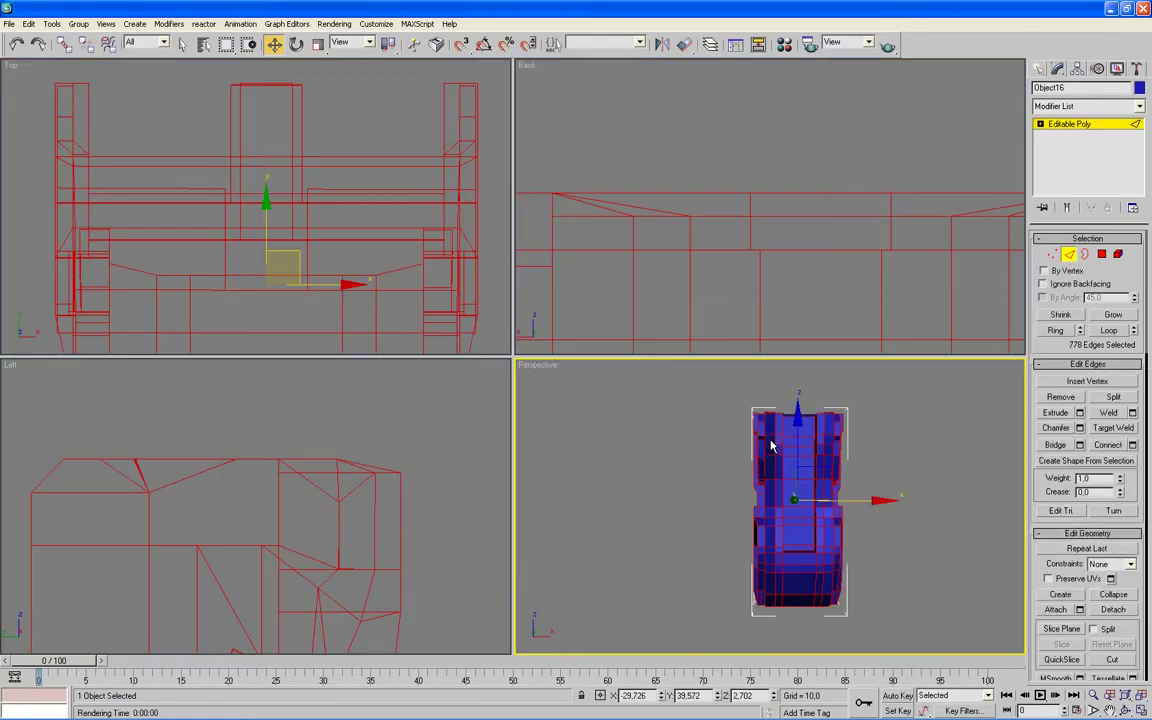
right_click(753, 237)
key("alt+w")
scroll(720, 327, "down", 2)
scroll(720, 327, "down", 2)
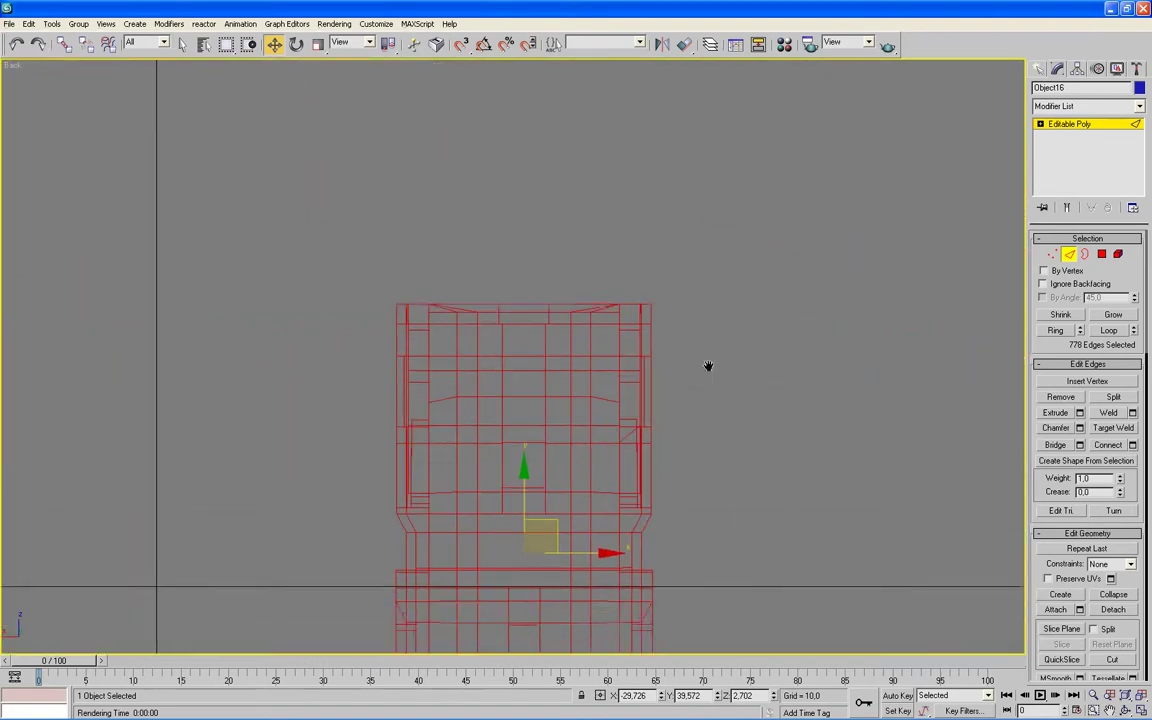
middle_click_drag(710, 363, 708, 213)
right_click(14, 65)
mouse_move(36, 69)
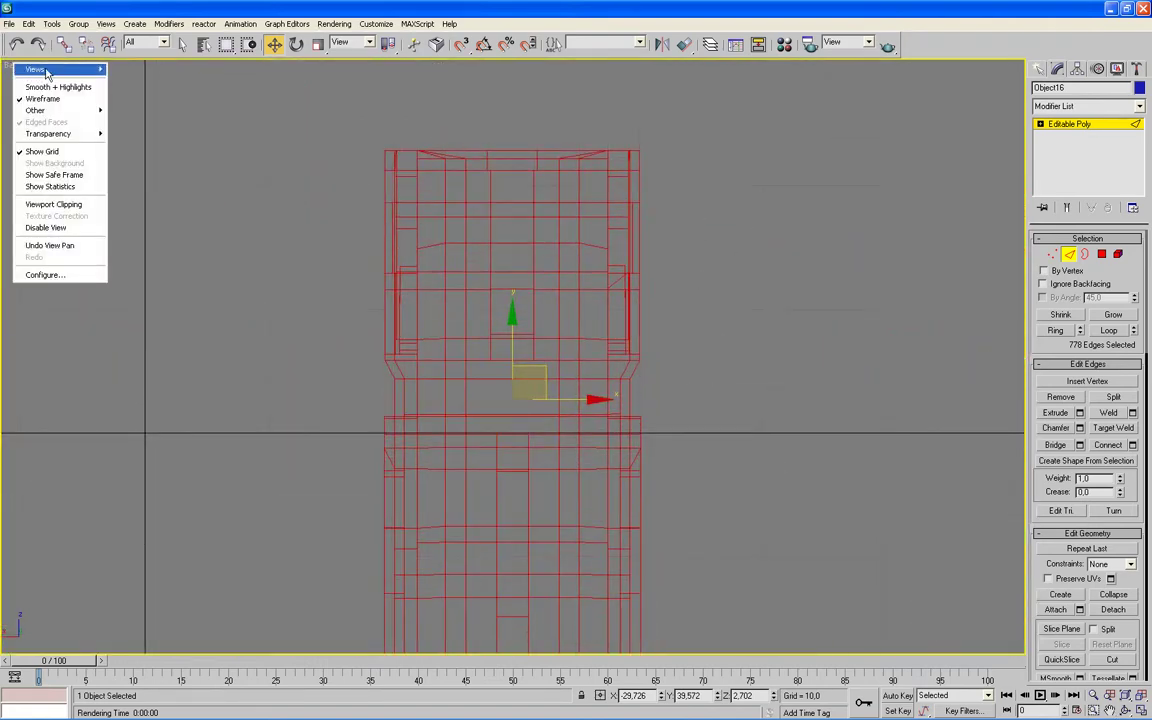
left_click(125, 93)
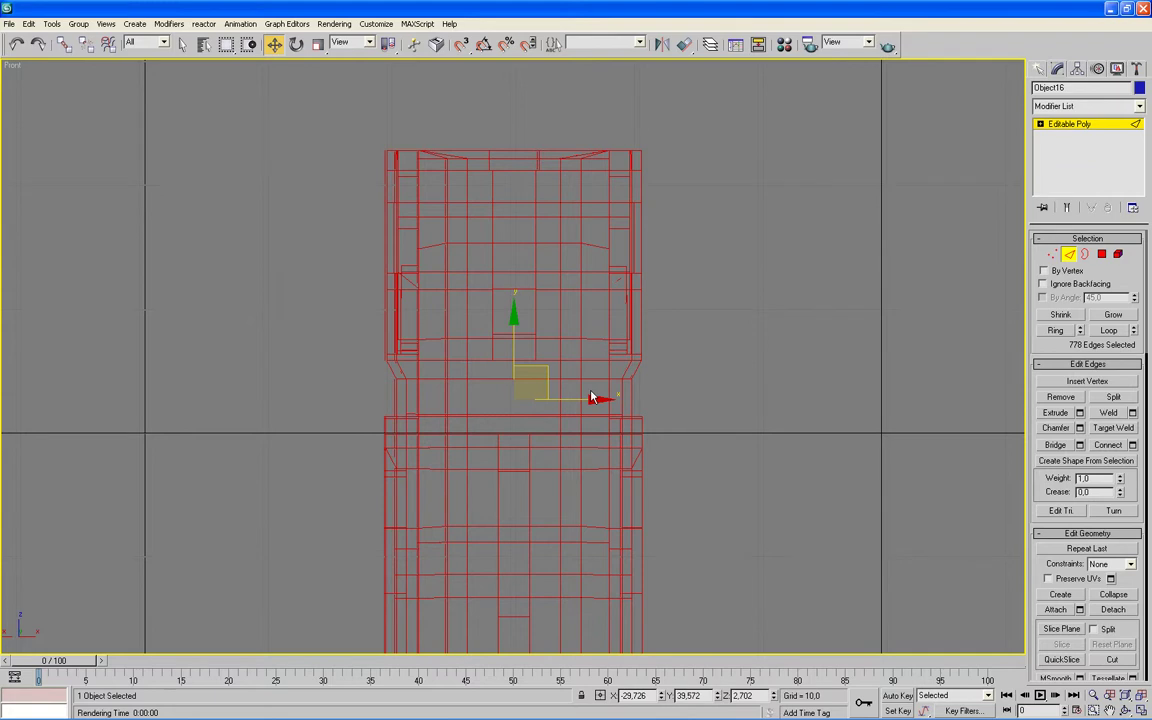
key("F3")
middle_click_drag(699, 399, 699, 306)
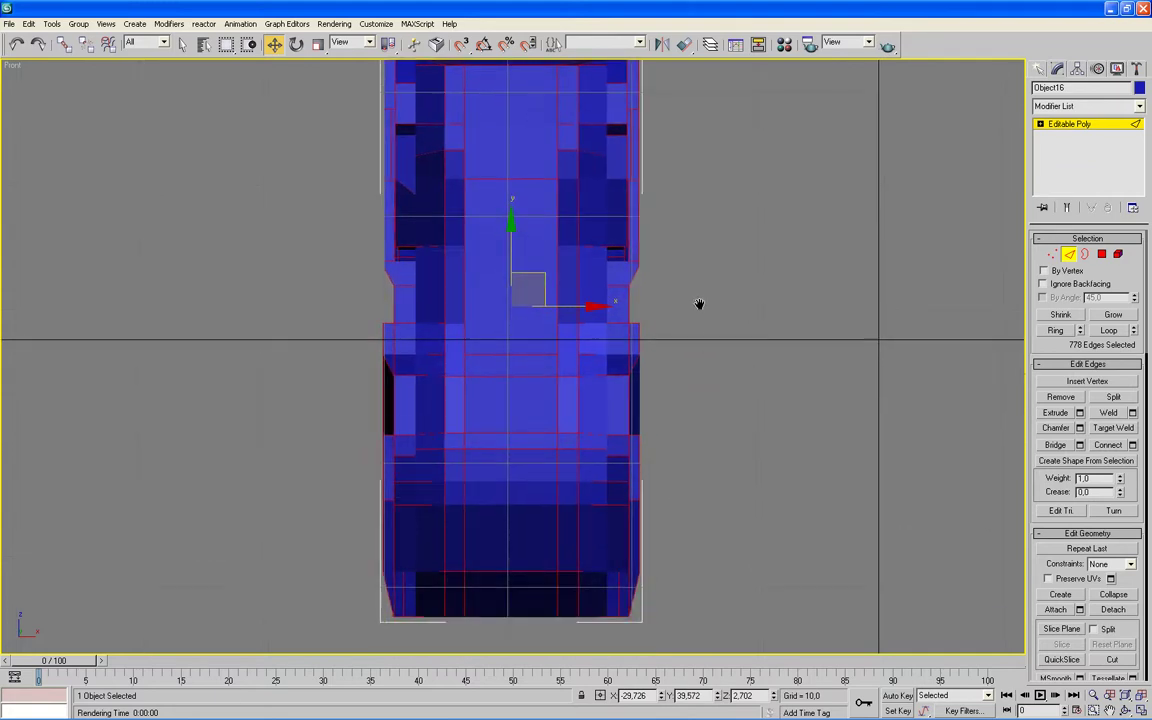
scroll(699, 299, "down", 2)
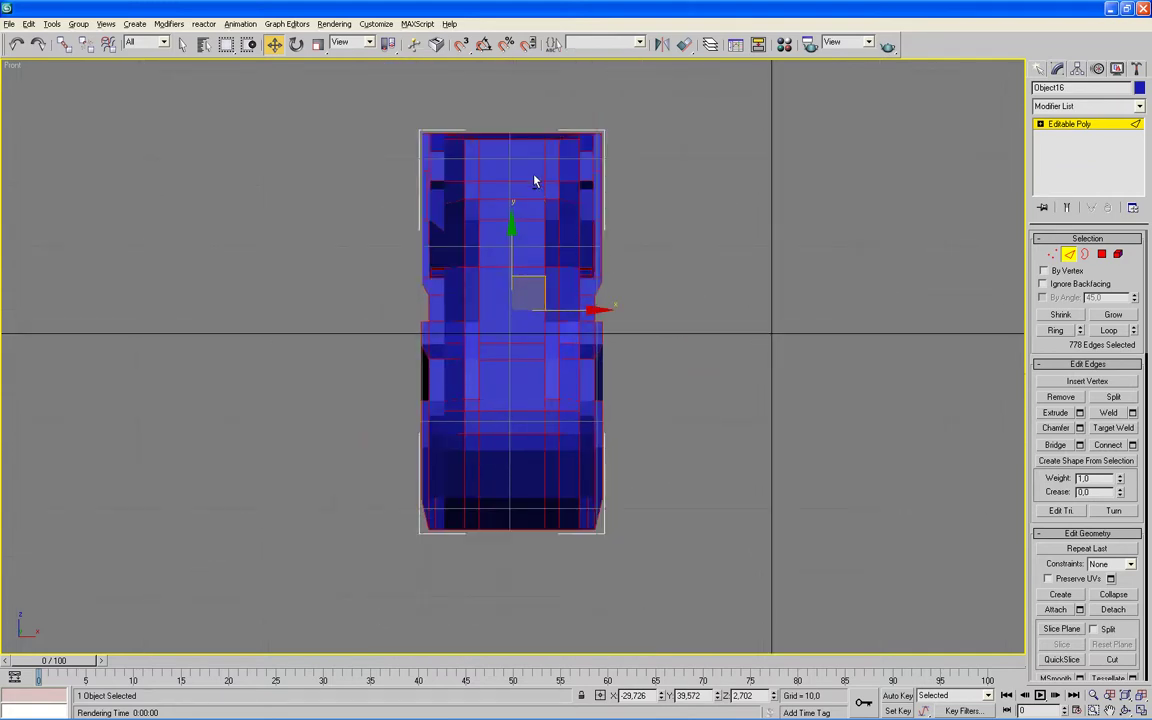
Deselect the edges running along the torso's centre.
left_click(515, 400, "alt")
key("alt+w")
right_click(535, 440)
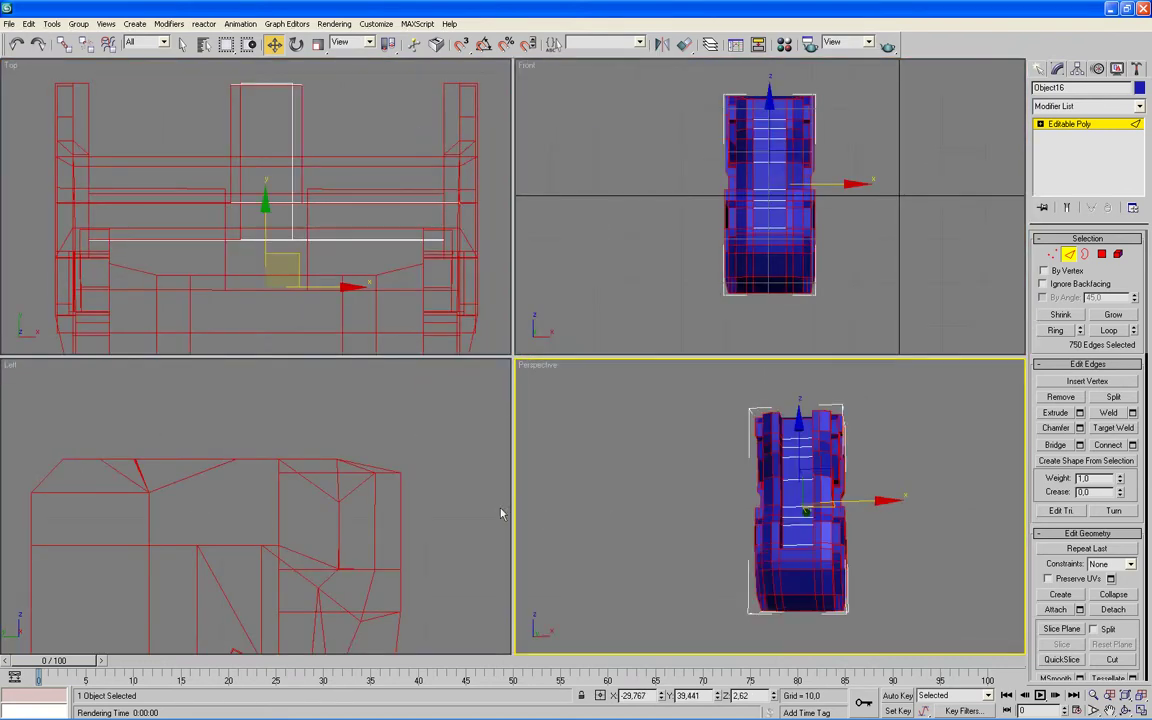
right_click(471, 483)
scroll(471, 488, "down", 3)
Region-add edges from the Left view to the torso's edge selection.
scroll(471, 490, "down", 2)
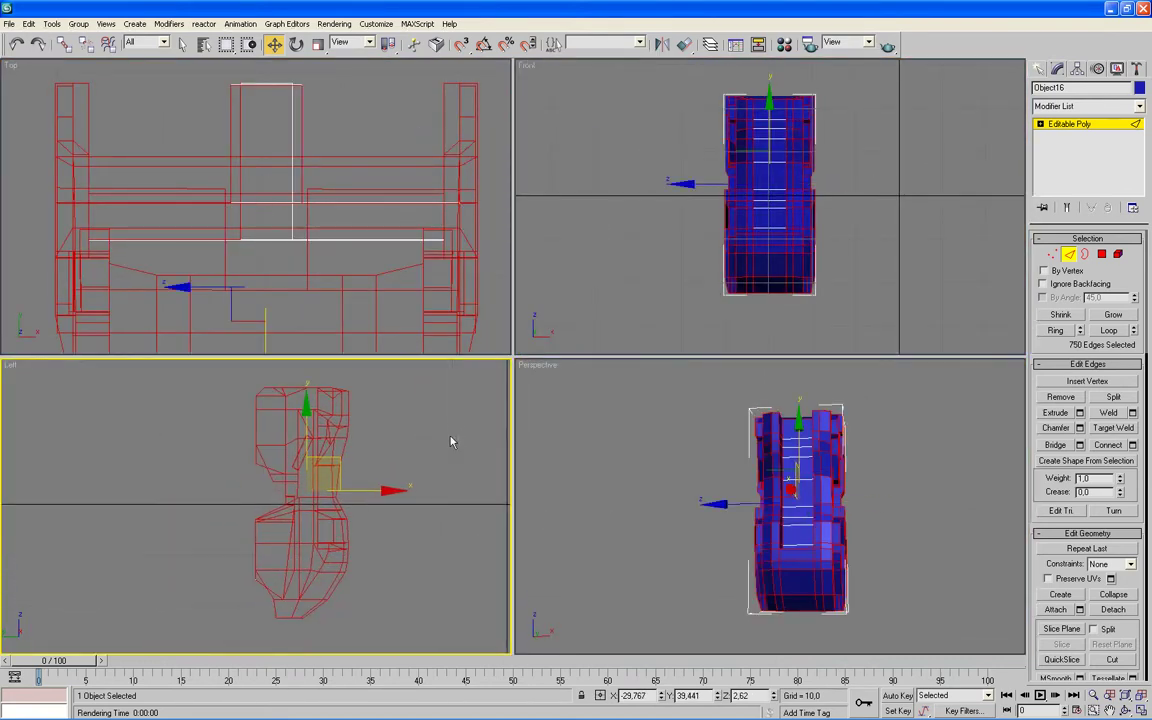
left_click_drag(195, 366, 303, 650, "ctrl")
right_click(641, 538)
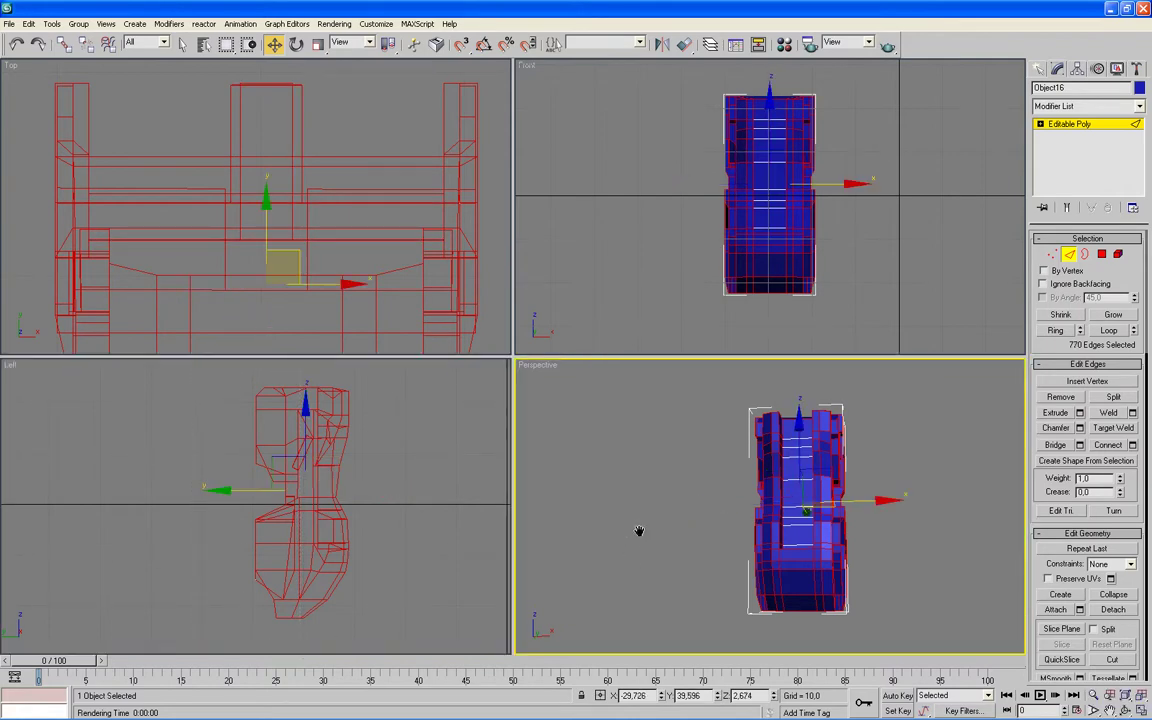
key("alt+w")
key("alt+w")
right_click(885, 248)
scroll(872, 272, "up", 3)
middle_click_drag(866, 283, 864, 278)
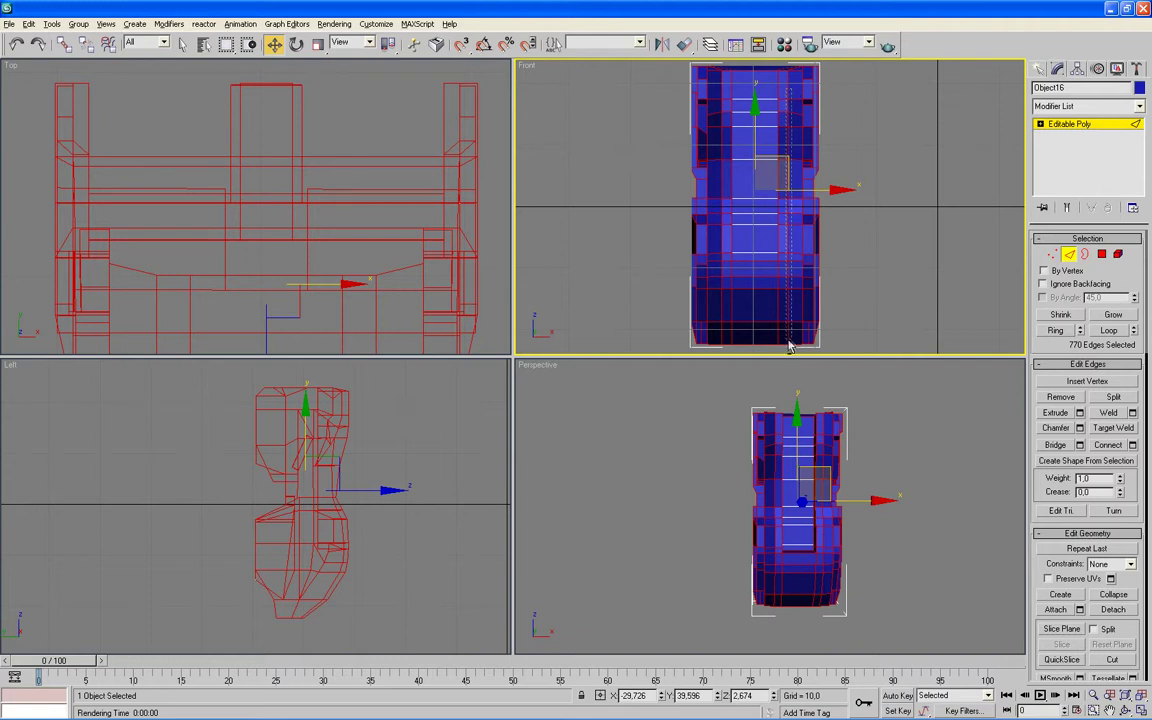
In the Front view, drop four vertical edge strips, leaving 708 edges selected.
left_click_drag(795, 95, 798, 341, "alt")
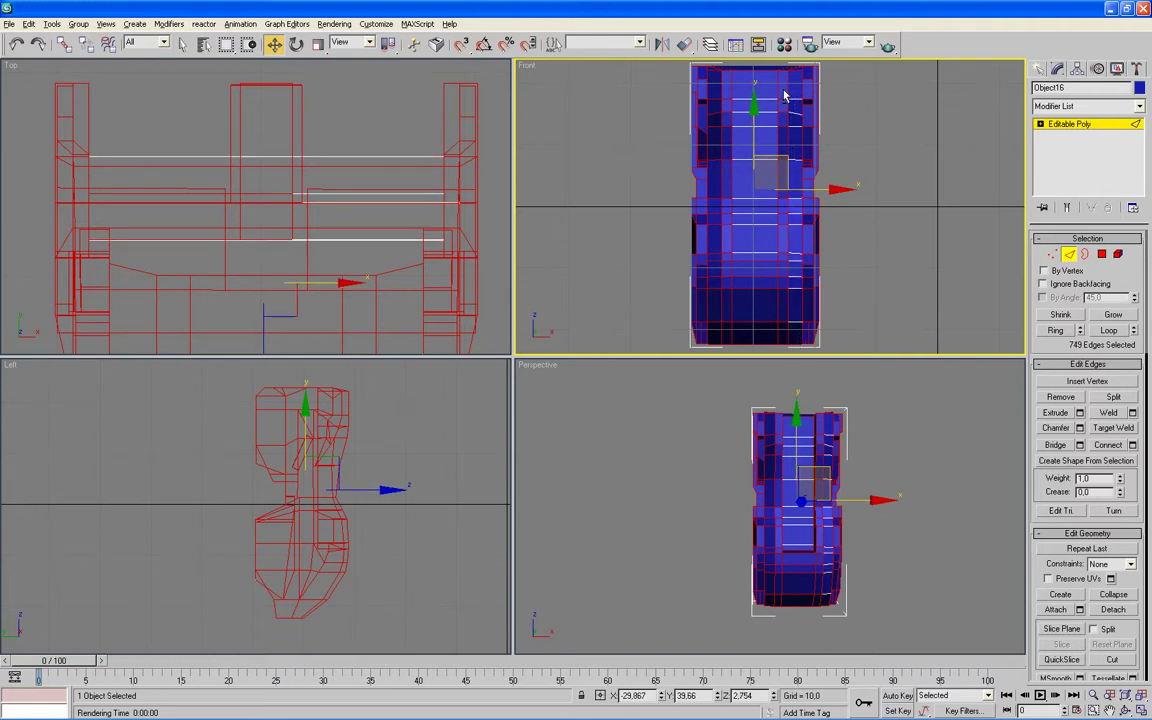
left_click_drag(703, 100, 788, 334, "alt")
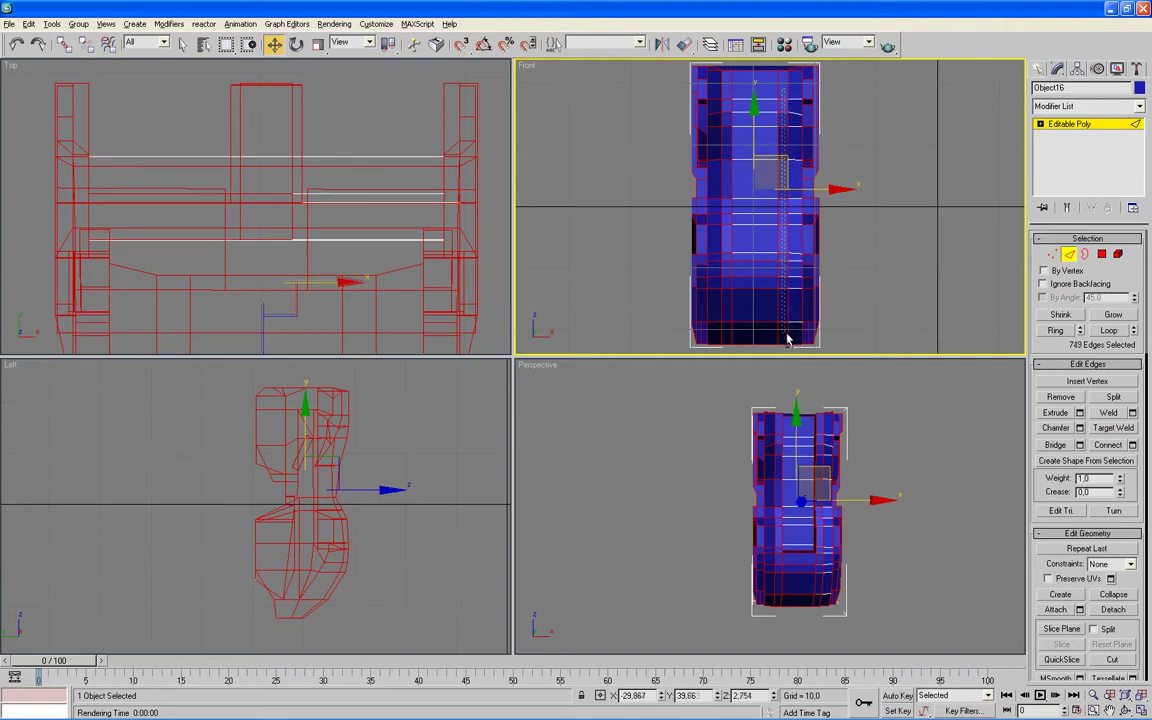
left_click_drag(725, 80, 733, 341, "alt")
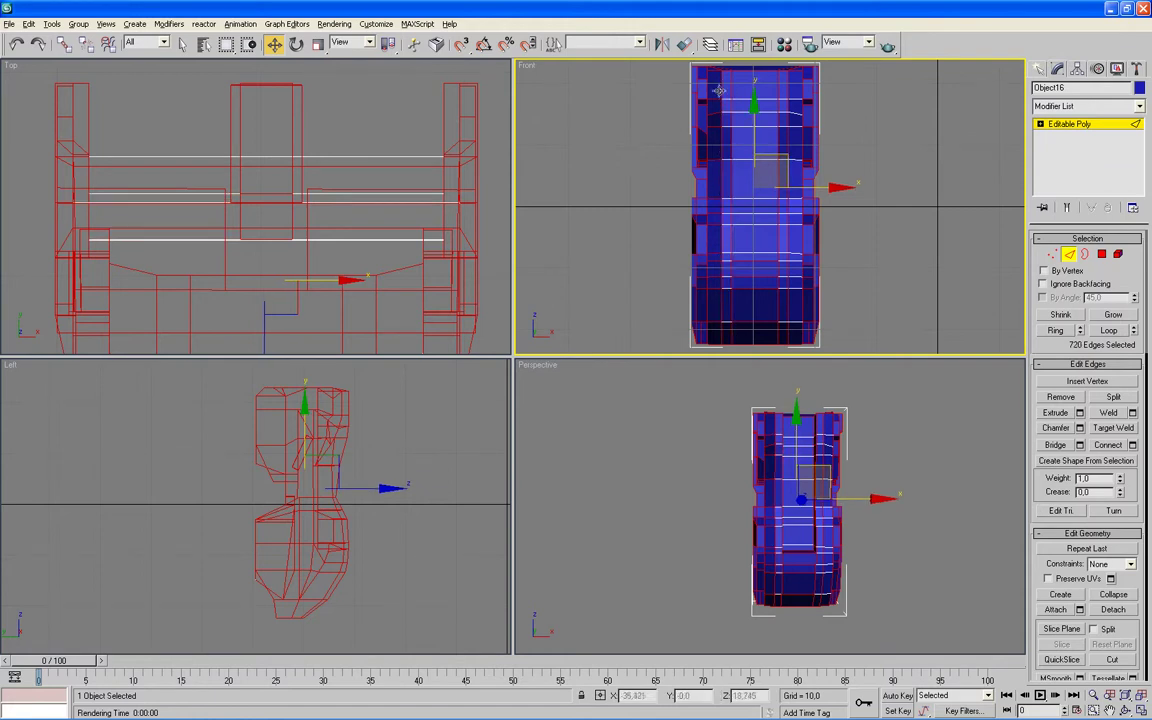
left_click_drag(716, 90, 716, 340, "alt")
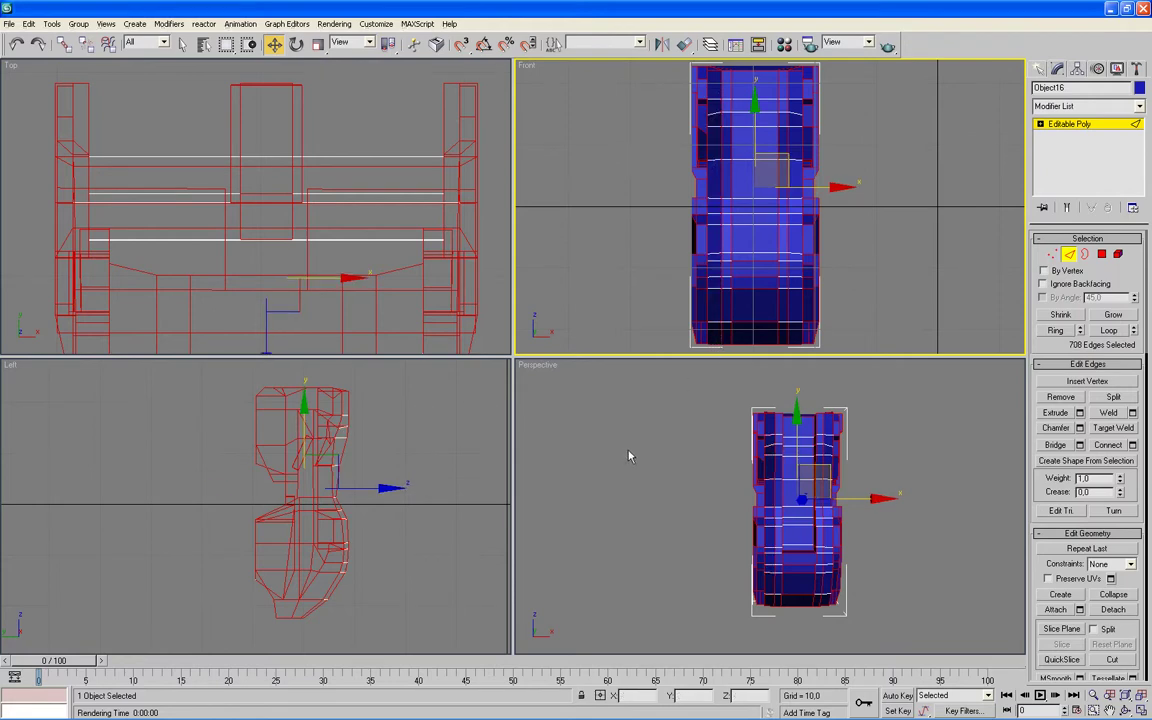
key("alt+w")
mouse_move(627, 447)
middle_mouse_down("alt")
mouse_move(715, 435)
mouse_move(677, 428)
mouse_move(848, 437)
middle_mouse_up("alt")
scroll(677, 428, "up", 2)
key("alt+w")
In the Left view, add a region of torso edges, then deselect the bottom and side edges.
right_click(432, 445)
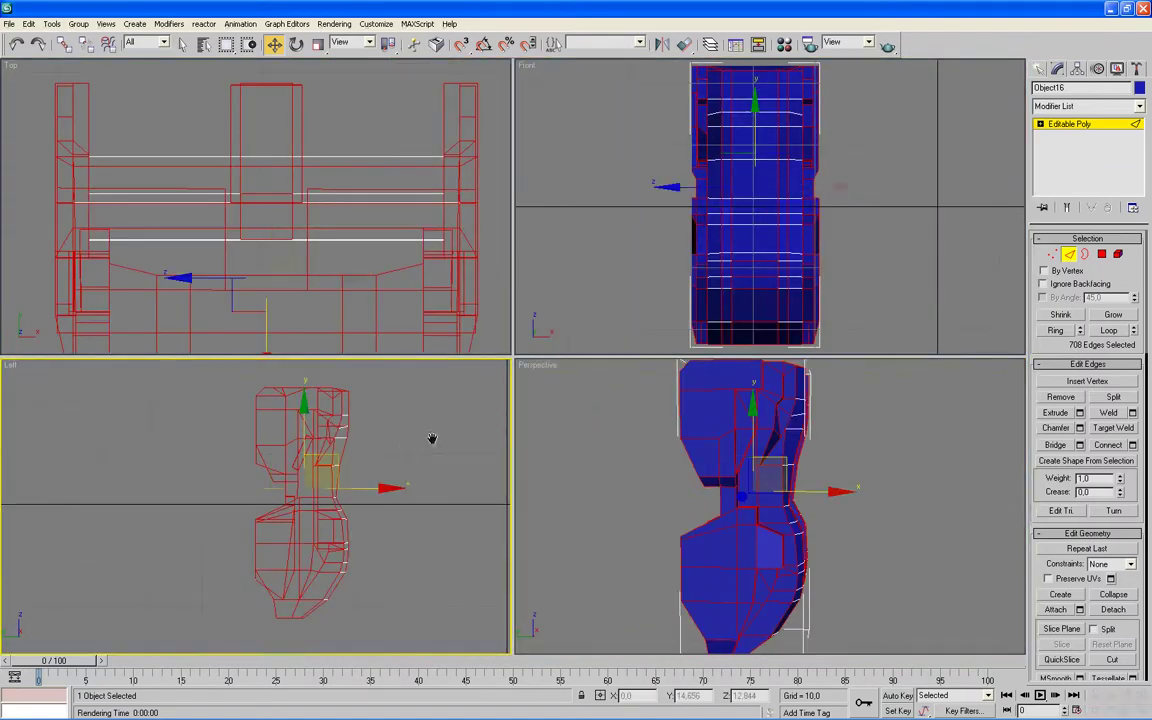
left_click_drag(214, 366, 310, 585)
scroll(437, 540, "up", 2)
scroll(443, 560, "up", 2)
mouse_move(443, 560)
middle_mouse_down()
mouse_move(329, 478)
mouse_move(375, 540)
mouse_move(337, 512)
middle_mouse_up()
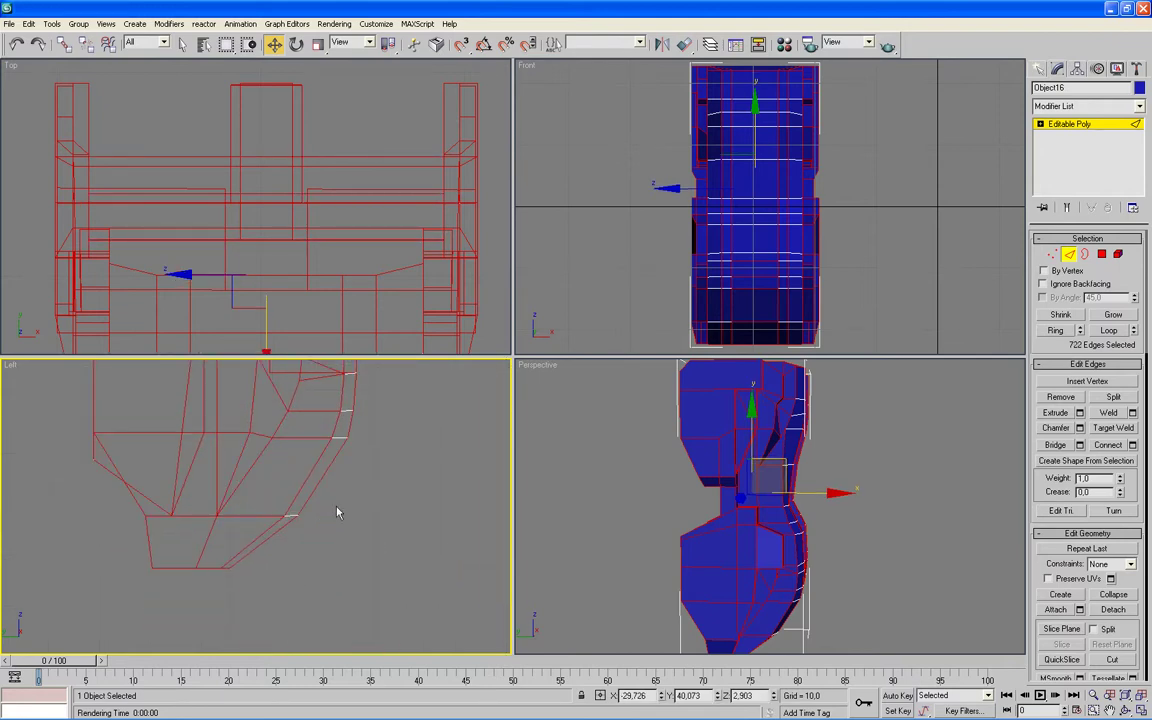
left_click(250, 517, "alt")
left_click(280, 400, "ctrl")
left_click(285, 371, "ctrl")
middle_click_drag(385, 453, 373, 531)
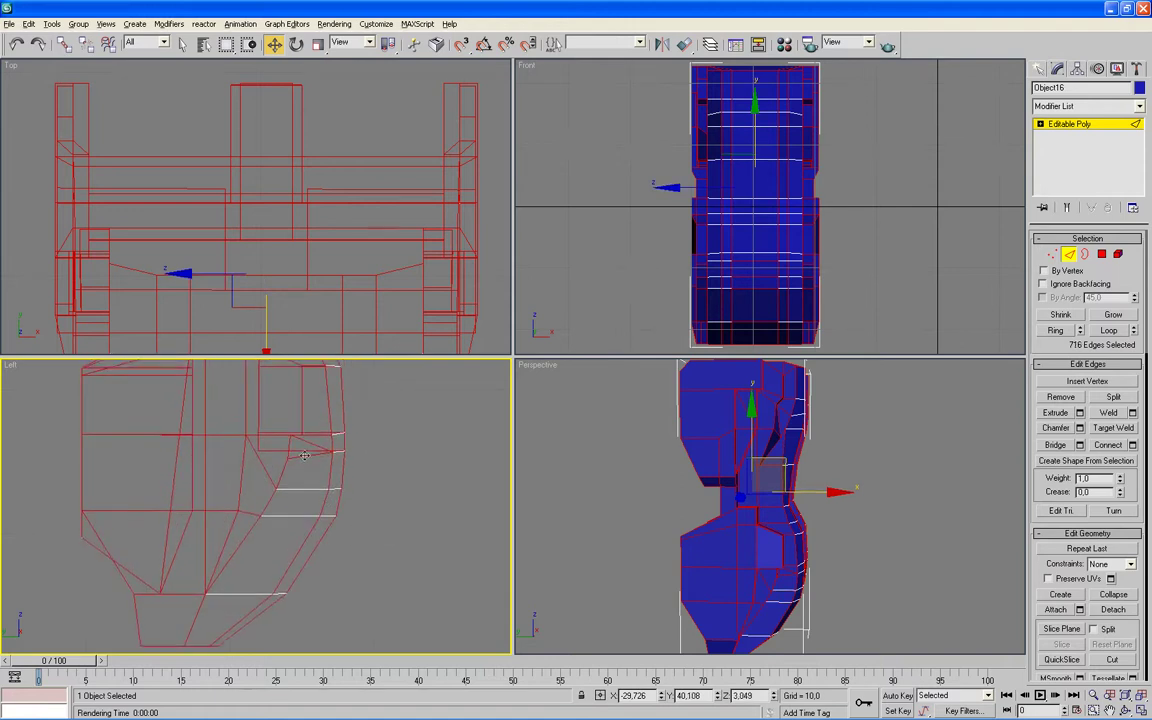
left_click_drag(318, 465, 317, 468, "alt")
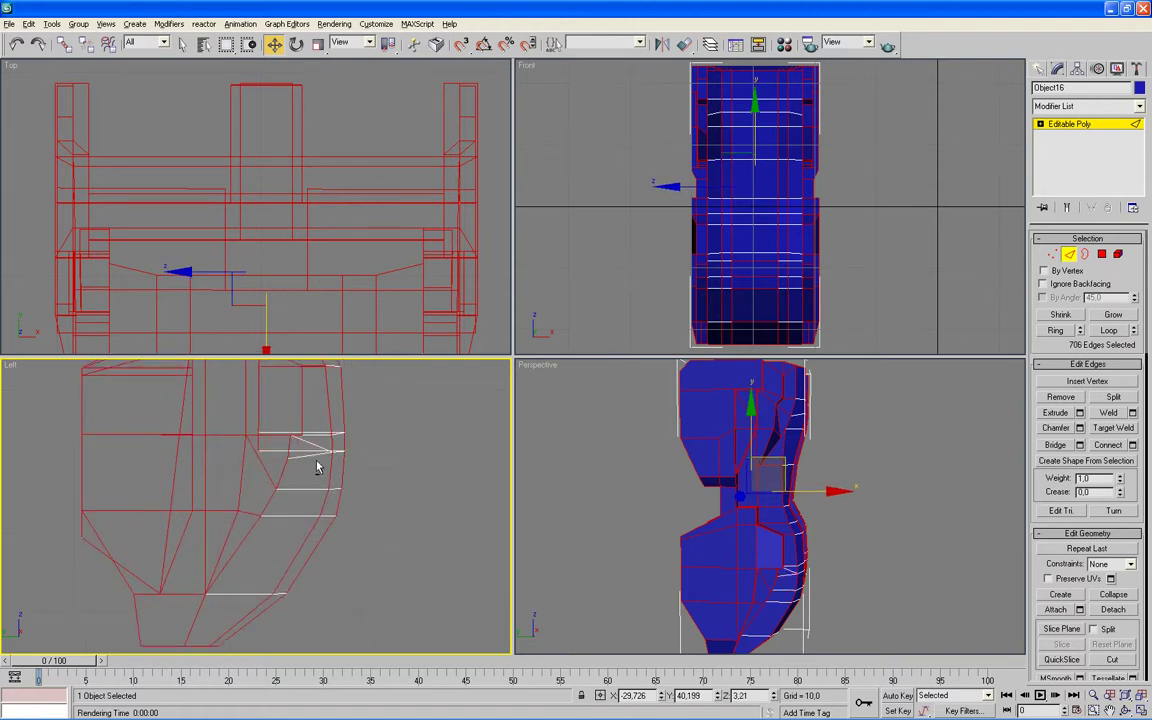
Reframe the Perspective and Left views around the torso and deselect another side edge.
scroll(807, 466, "up", 5)
scroll(900, 419, "up", 3)
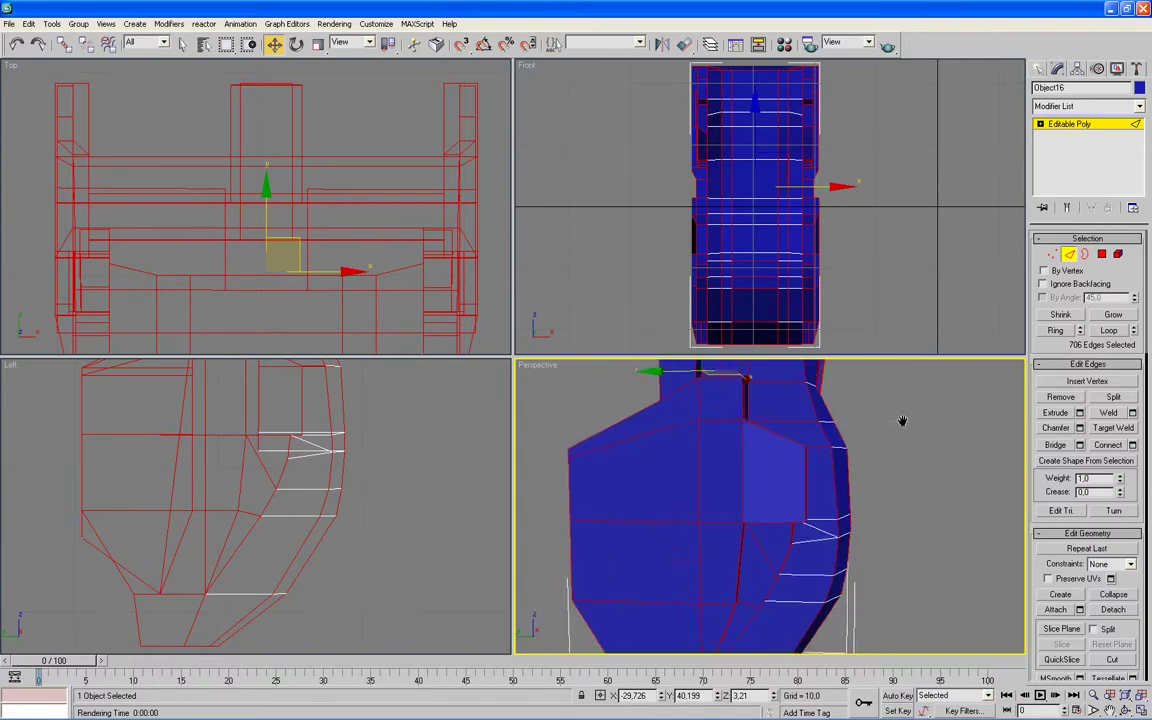
middle_click_drag(912, 527, 842, 442)
scroll(771, 501, "up", 3)
scroll(738, 494, "up", 2)
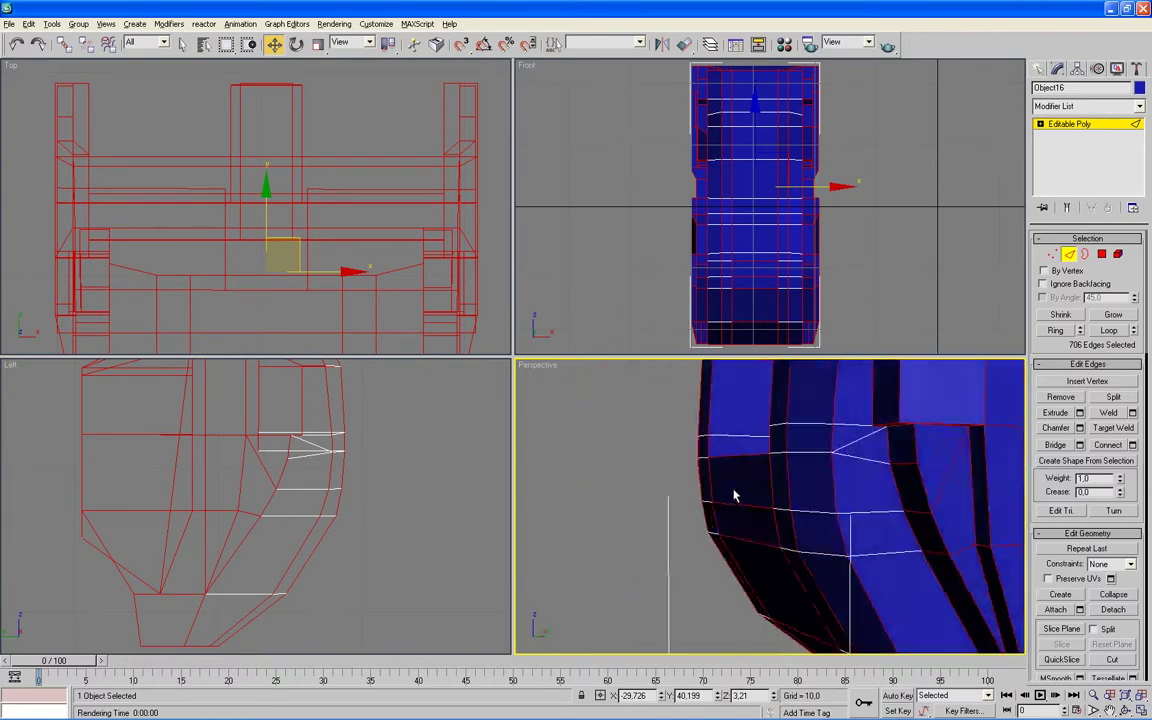
scroll(718, 489, "up", 2)
mouse_move(715, 478)
middle_mouse_down("alt")
mouse_move(792, 496)
mouse_move(920, 470)
mouse_move(909, 561)
mouse_move(918, 458)
middle_mouse_up("alt")
scroll(423, 549, "up", 3)
scroll(423, 549, "up", 2)
middle_click_drag(423, 549, 423, 553)
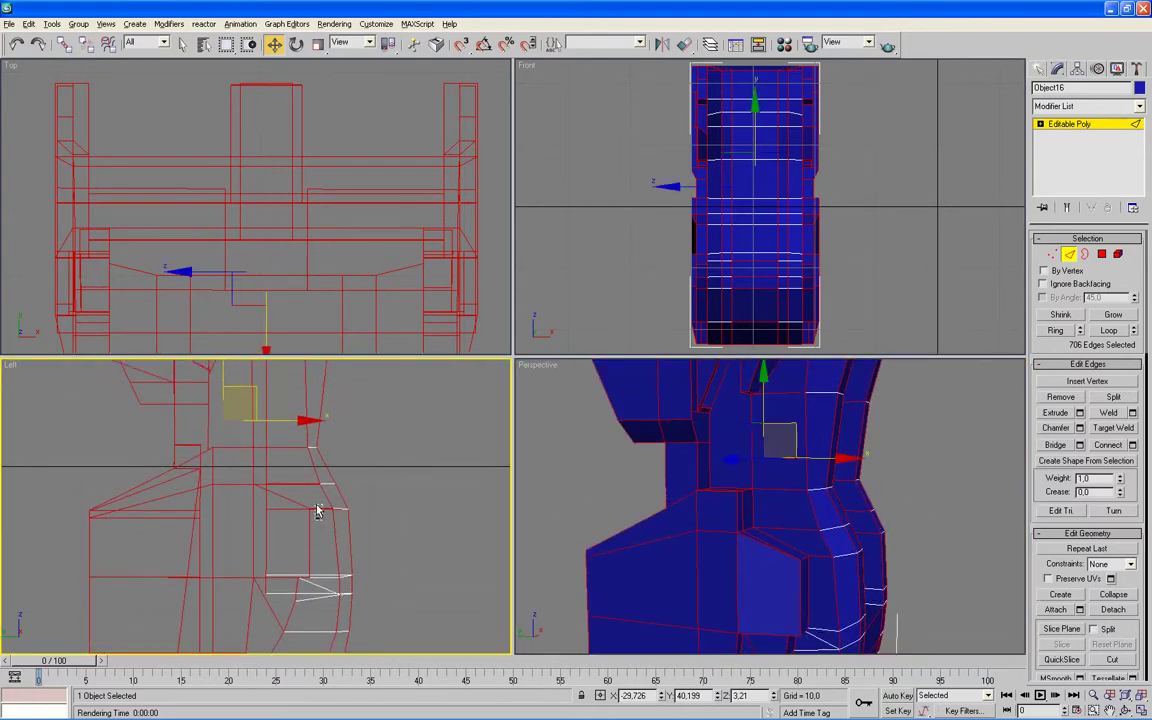
left_click(316, 510, "alt")
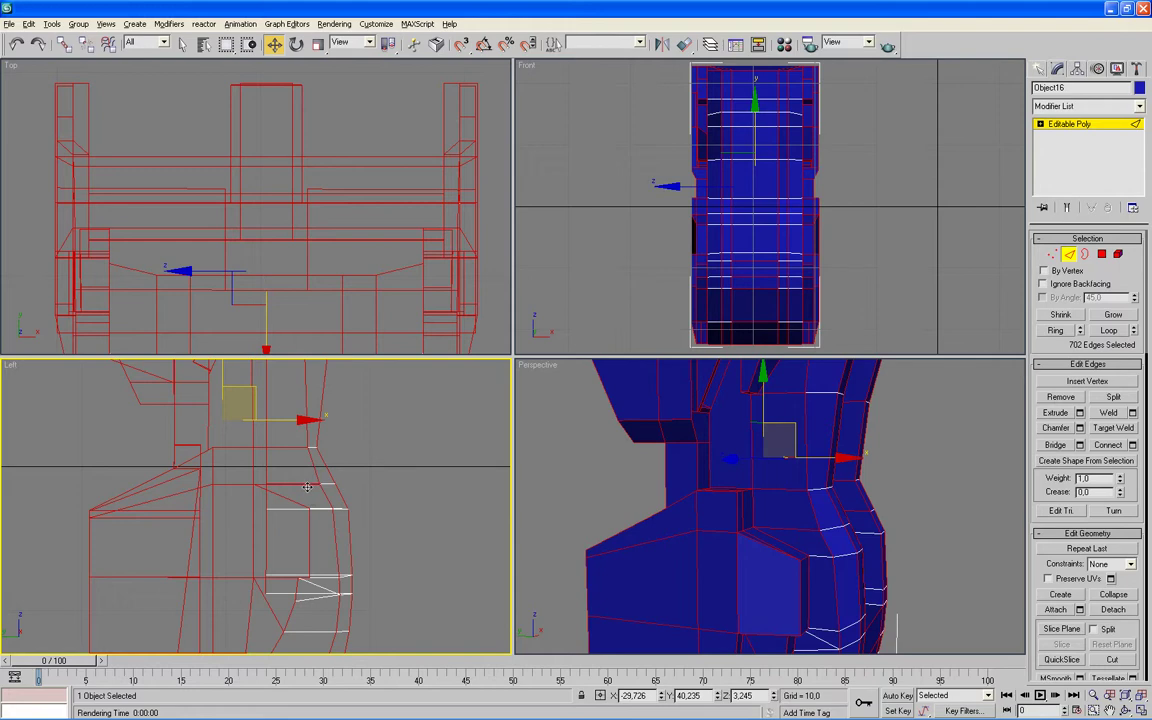
mouse_move(285, 455)
middle_mouse_down()
mouse_move(369, 463)
mouse_move(337, 550)
middle_mouse_up()
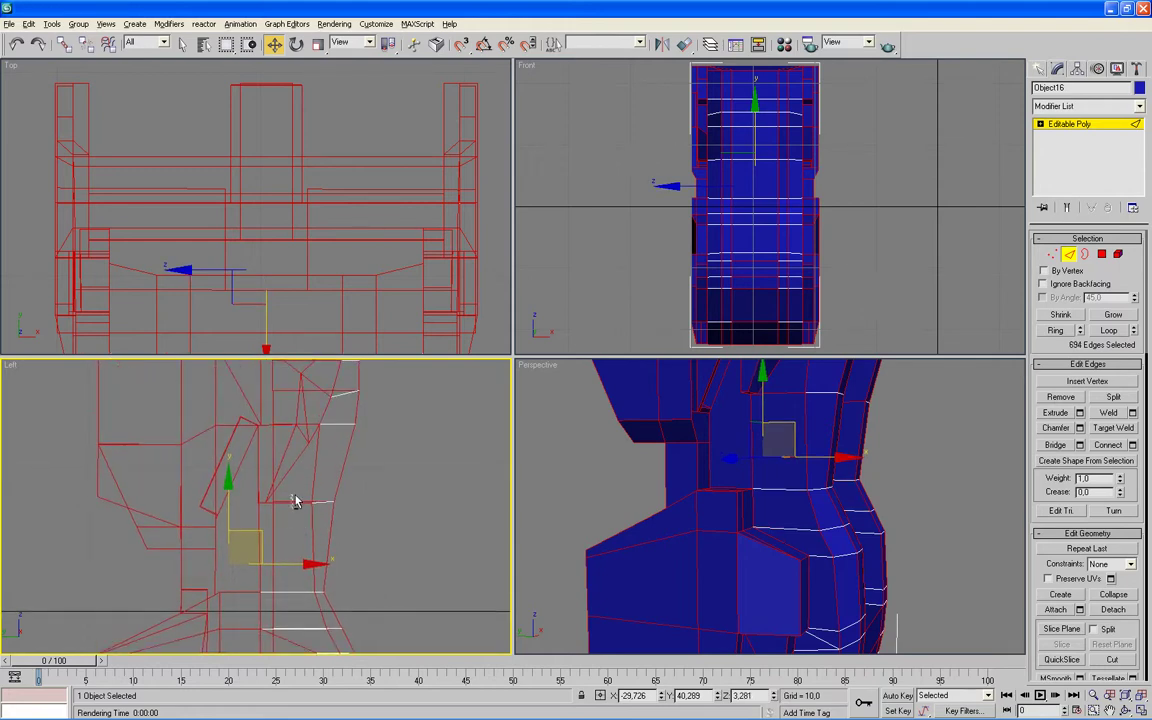
mouse_move(848, 481)
middle_mouse_down("alt")
mouse_move(845, 585)
mouse_move(856, 545)
mouse_move(863, 562)
middle_mouse_up("alt")
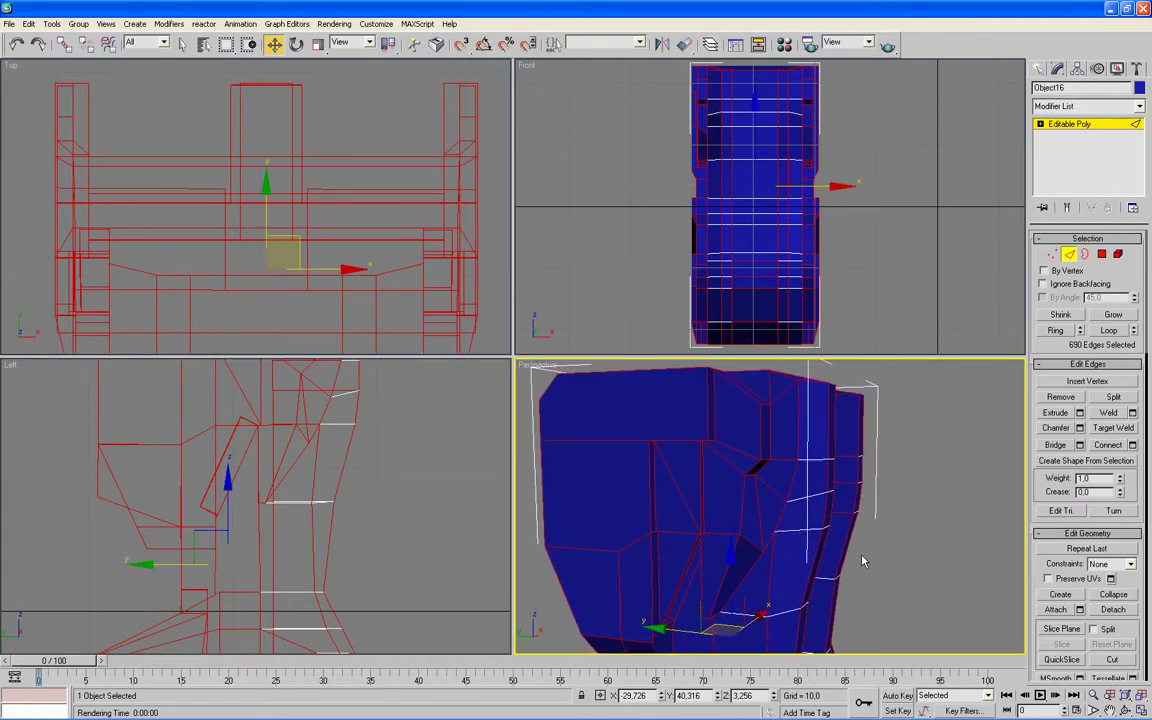
mouse_move(422, 479)
middle_mouse_down()
mouse_move(386, 540)
mouse_move(386, 566)
middle_mouse_up()
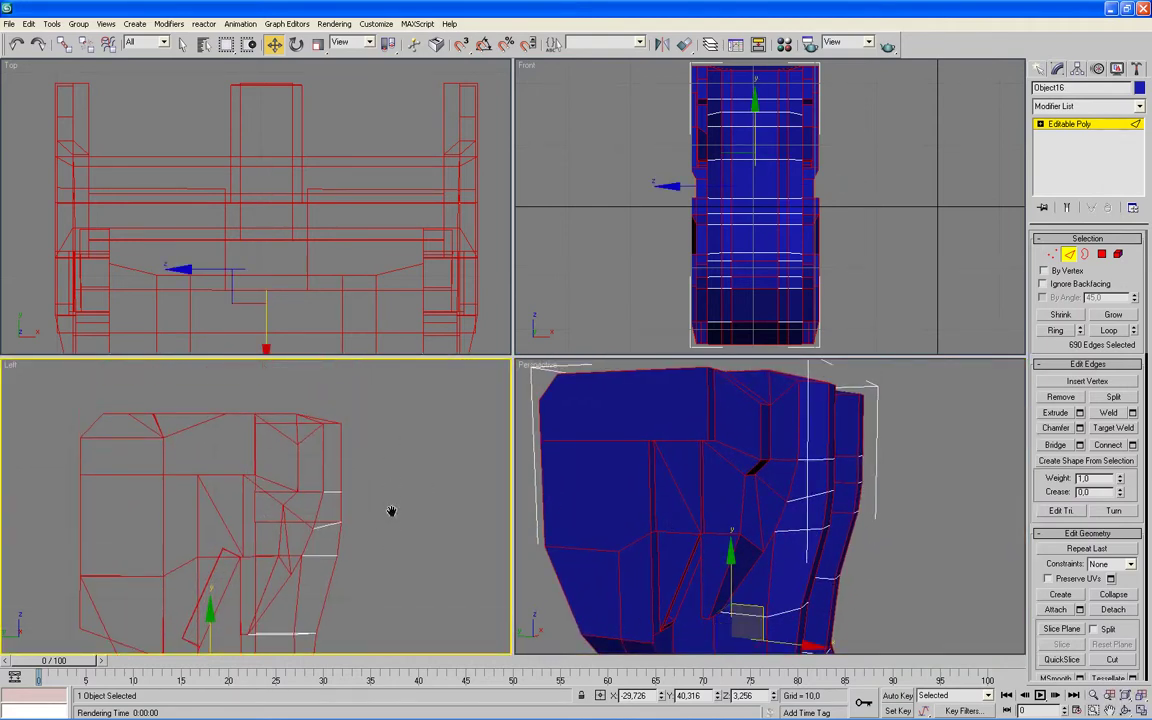
mouse_move(830, 488)
middle_mouse_down("alt")
mouse_move(863, 492)
mouse_move(811, 491)
middle_mouse_up("alt")
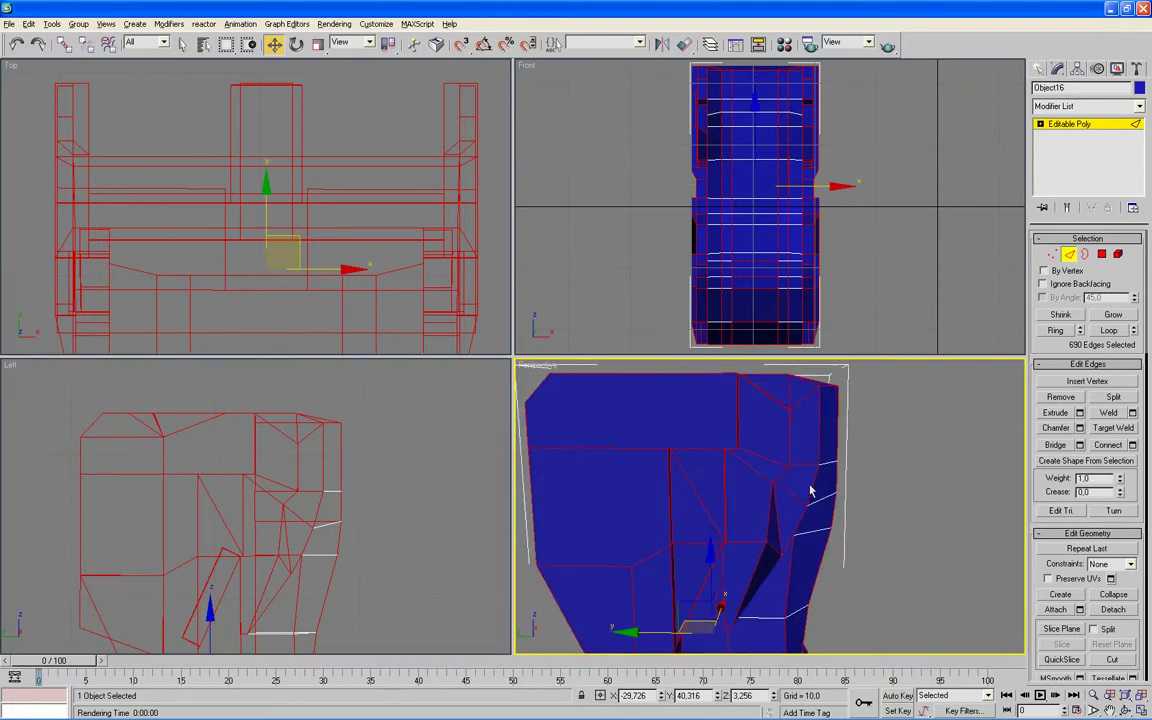
Shade the Left viewport with Smooth+Highlights and deselect stray side edges, leaving 680 selected.
right_click(442, 450)
key("F3")
middle_click_drag(889, 509, 836, 514, "alt")
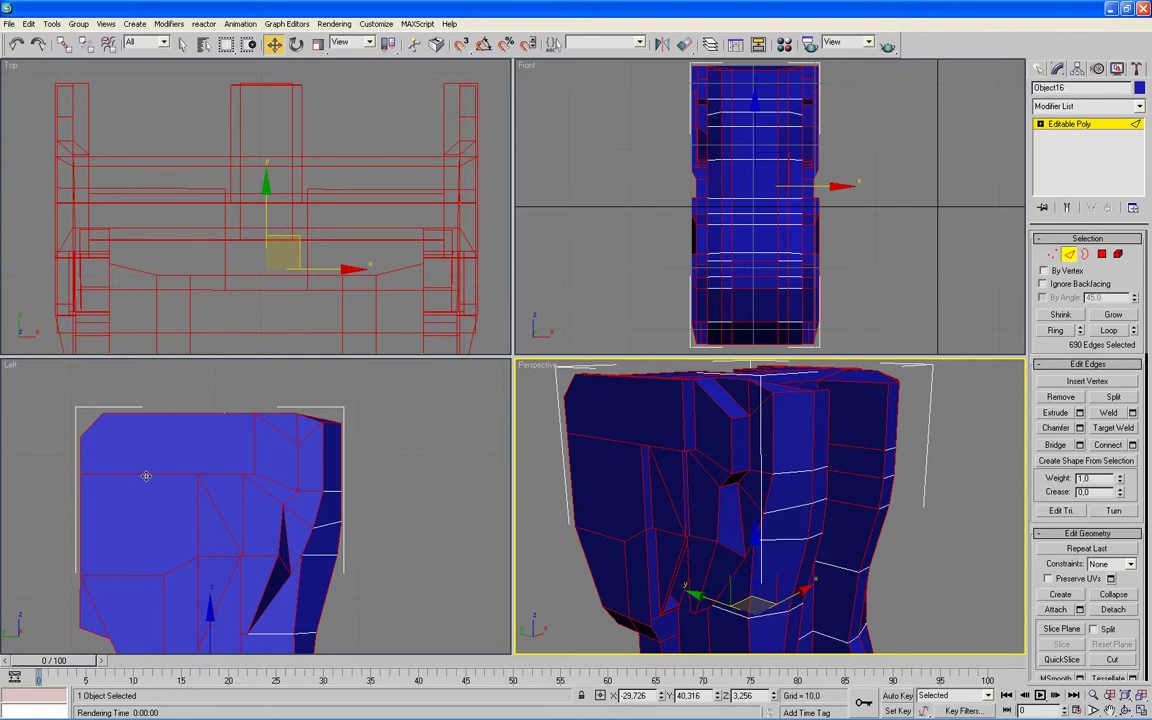
right_click(314, 446)
left_click(310, 443, "alt")
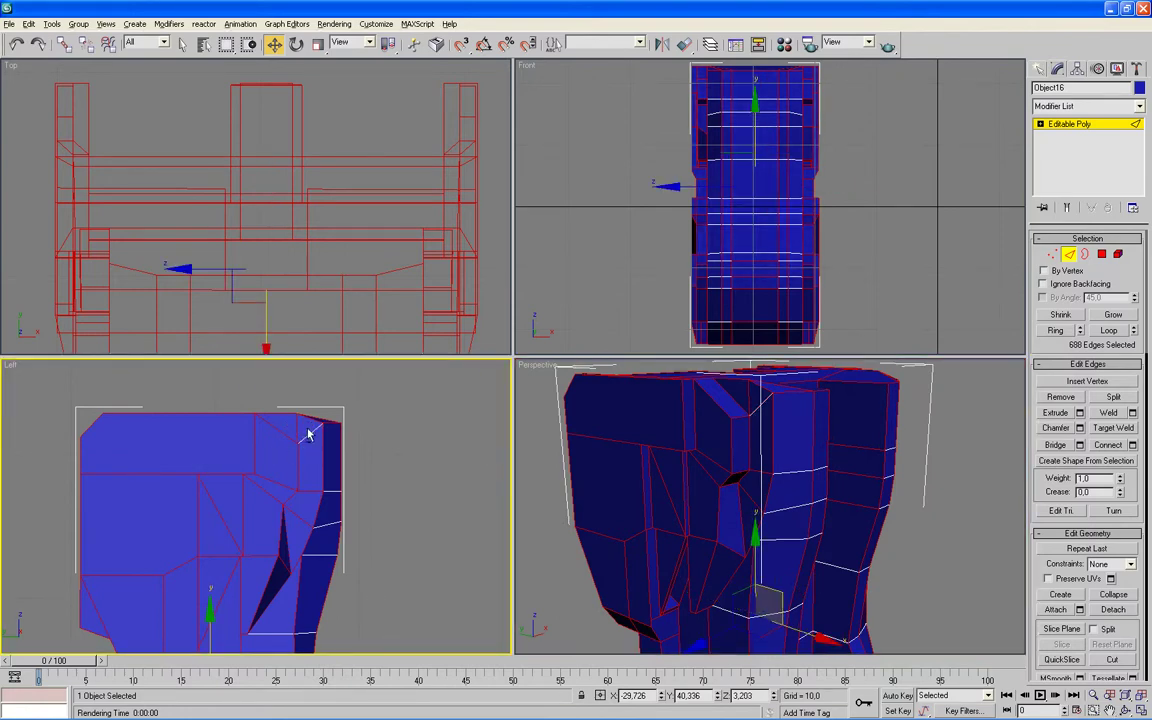
left_click(287, 426, "alt")
mouse_move(406, 444)
middle_mouse_down()
mouse_move(390, 483)
mouse_move(419, 427)
middle_mouse_up()
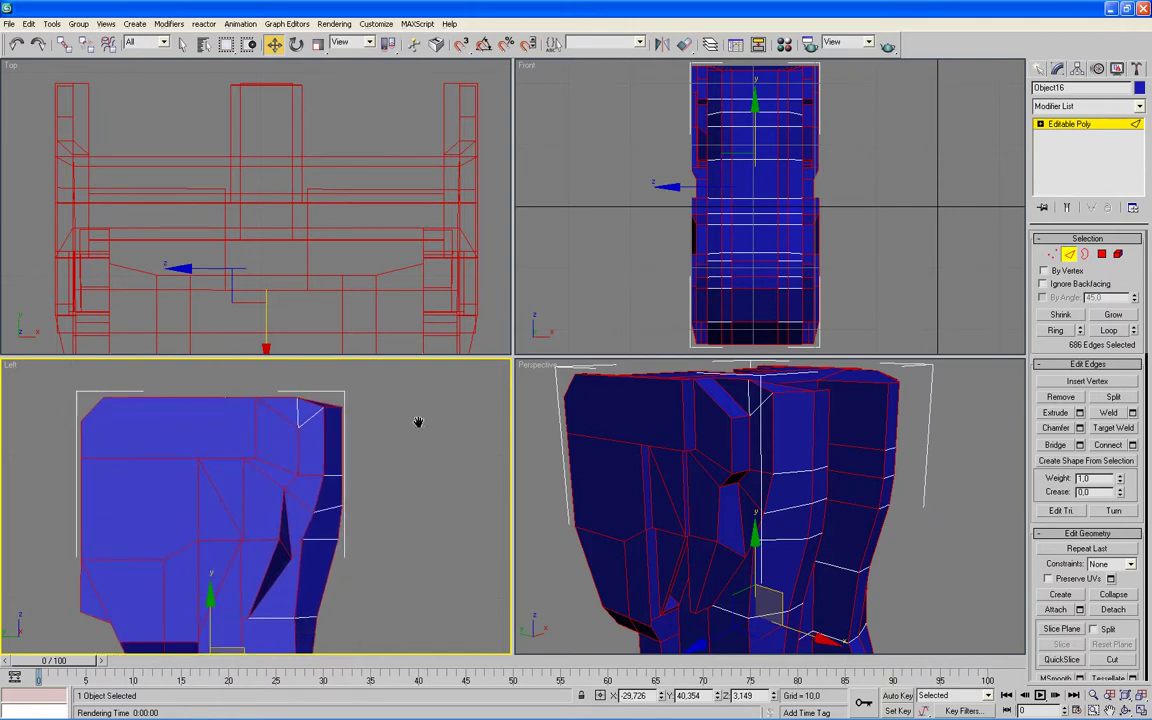
middle_click_drag(727, 503, 634, 505, "alt")
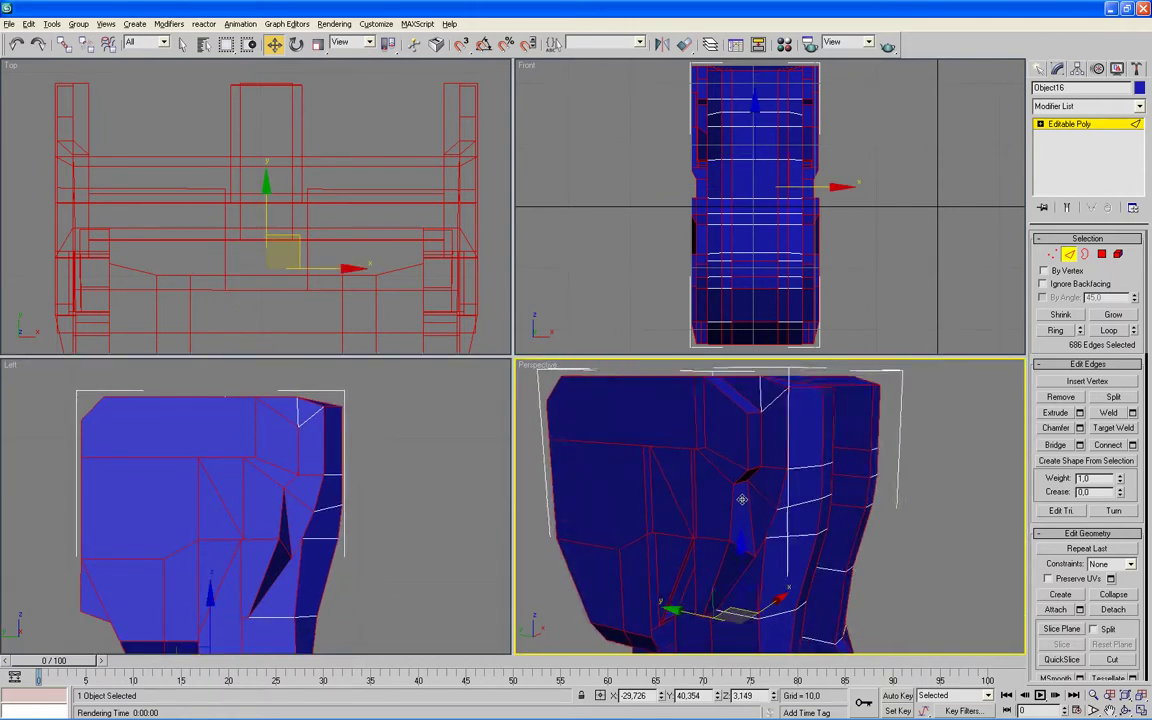
left_click(318, 475, "alt")
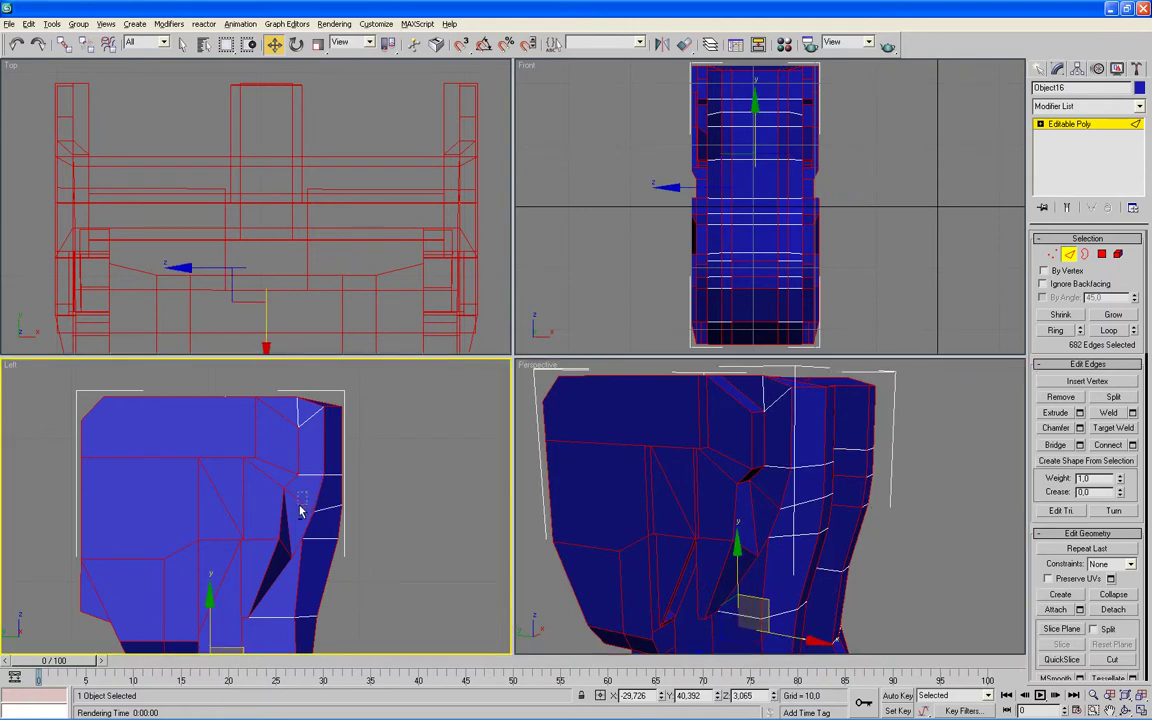
left_click(742, 494, "alt")
mouse_move(683, 443)
middle_mouse_down("alt")
mouse_move(742, 494)
mouse_move(782, 471)
middle_mouse_up("alt")
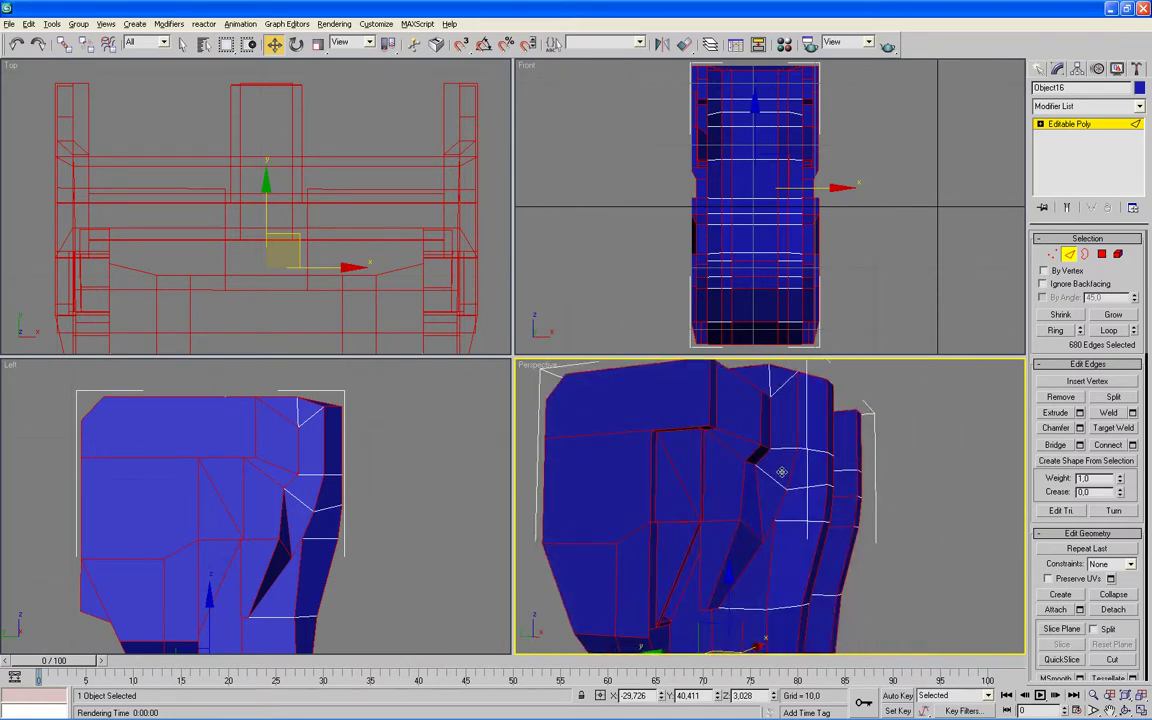
key("1")
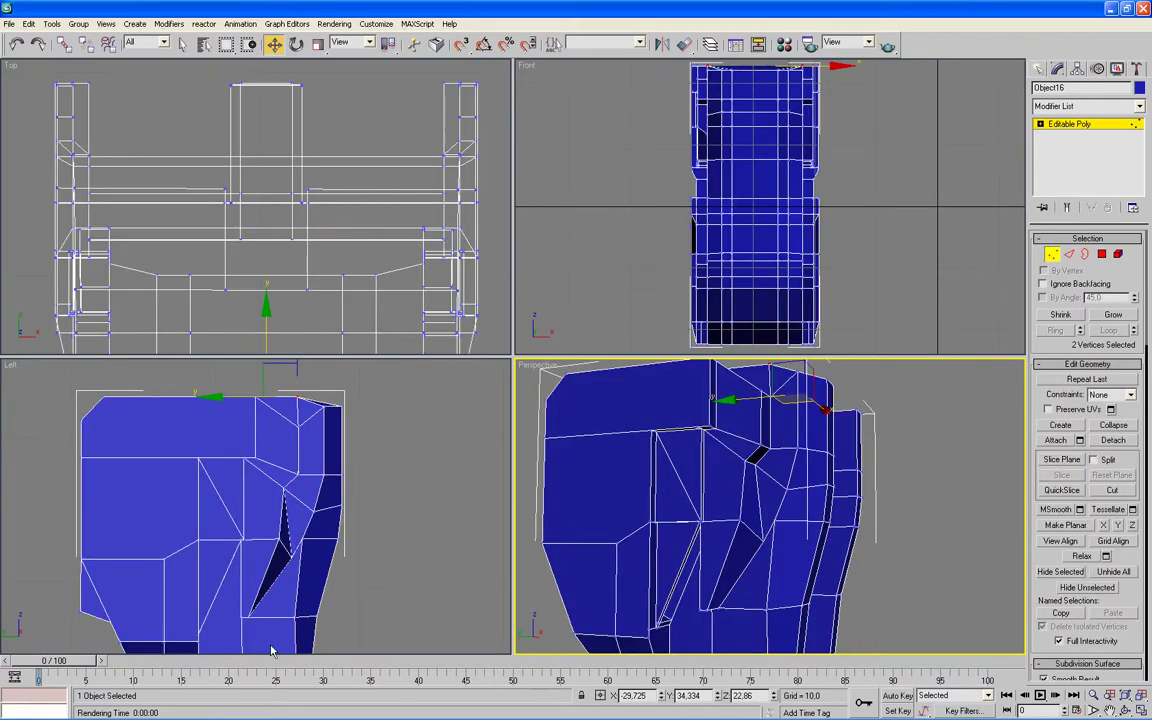
Move the torso's side vertex up and toward the front in the maximized wireframe Left view.
left_click(763, 541)
middle_click(440, 569)
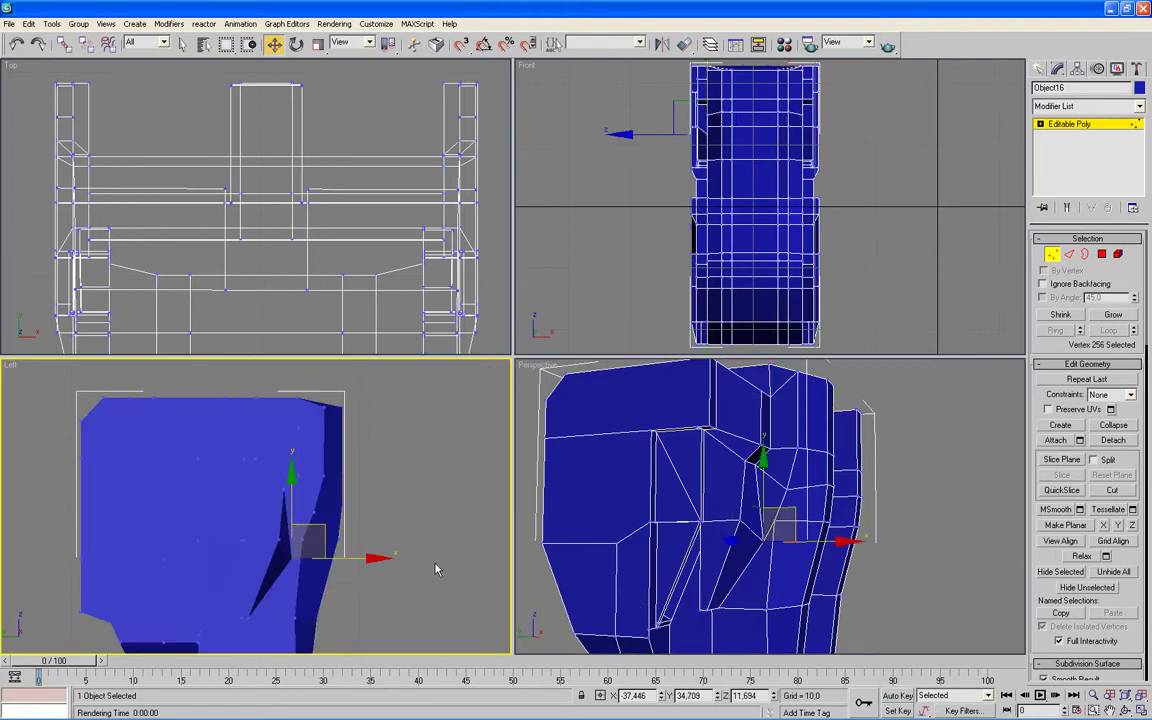
key("F3")
key("alt+w")
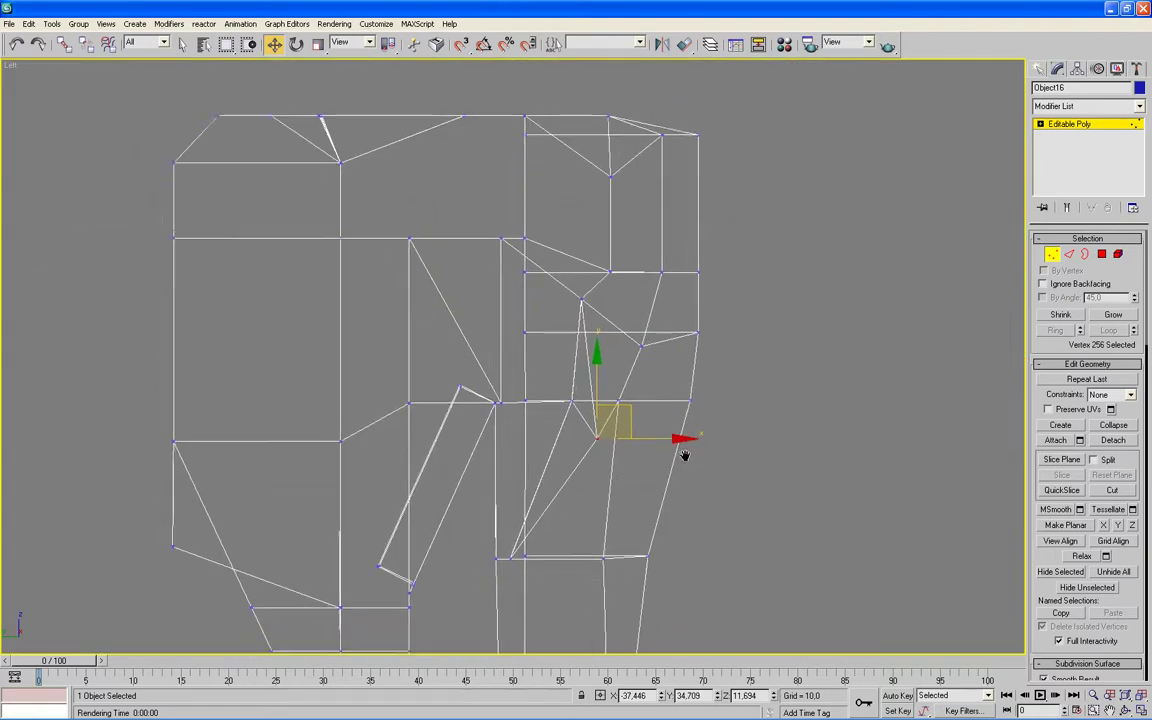
scroll(683, 453, "up", 4)
left_click_drag(674, 430, 635, 374)
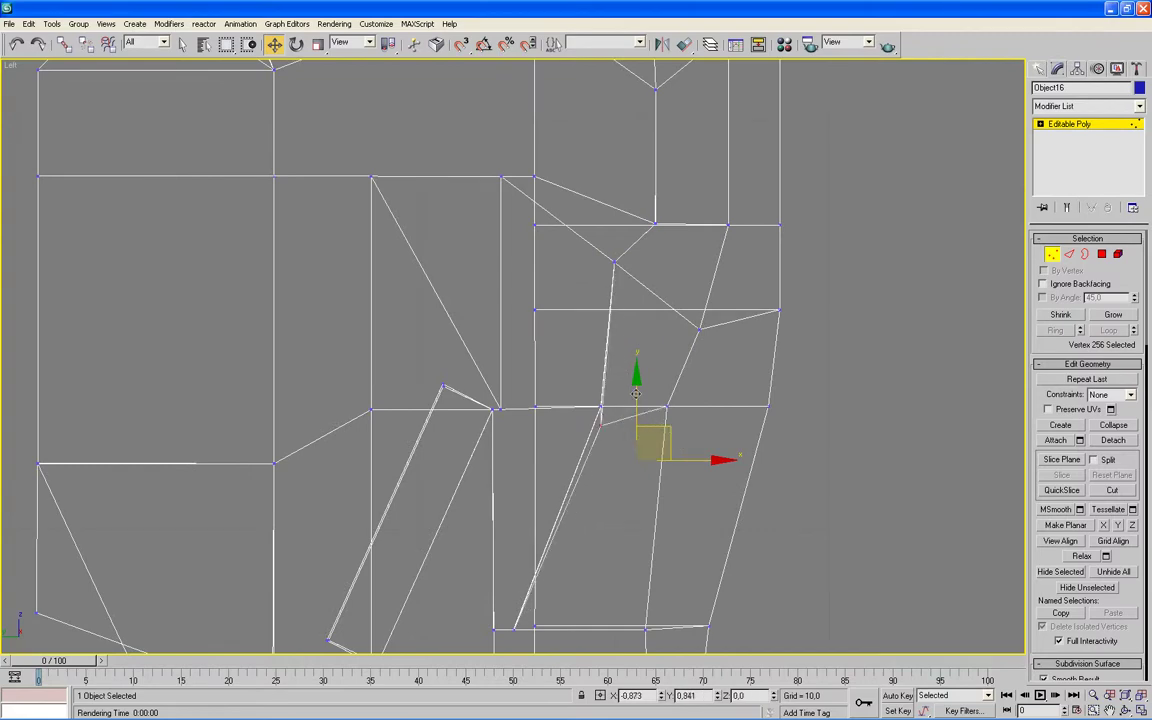
left_click_drag(635, 374, 635, 375)
key("alt+w")
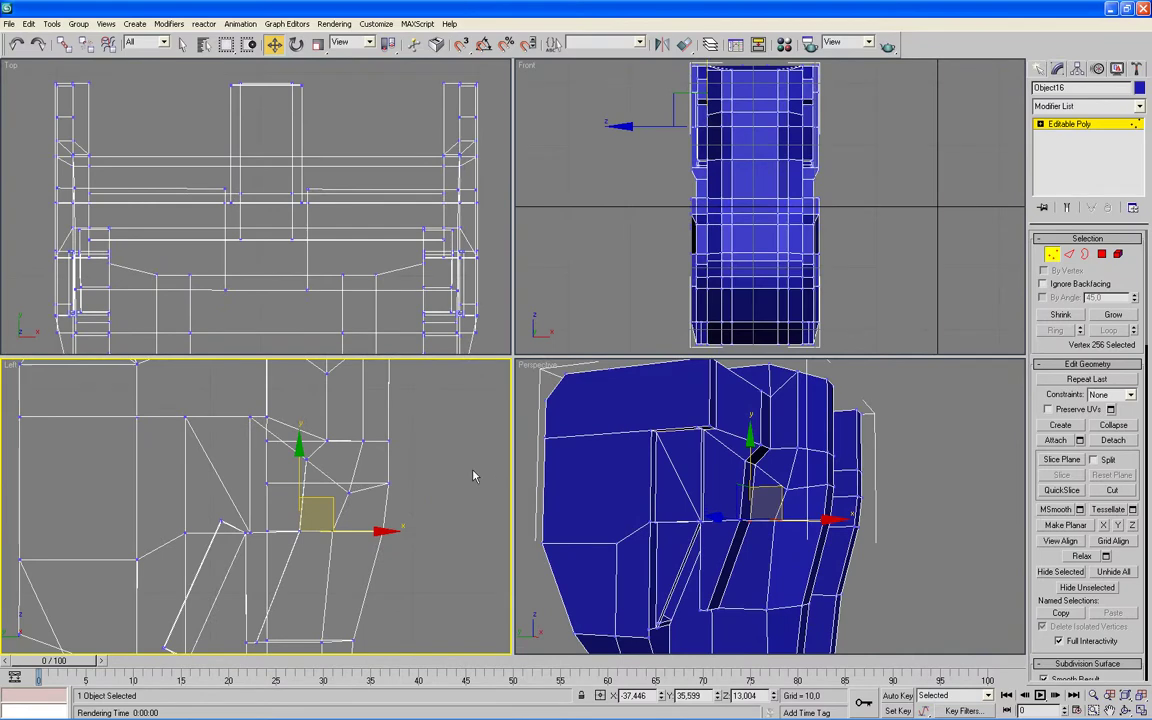
key("F3")
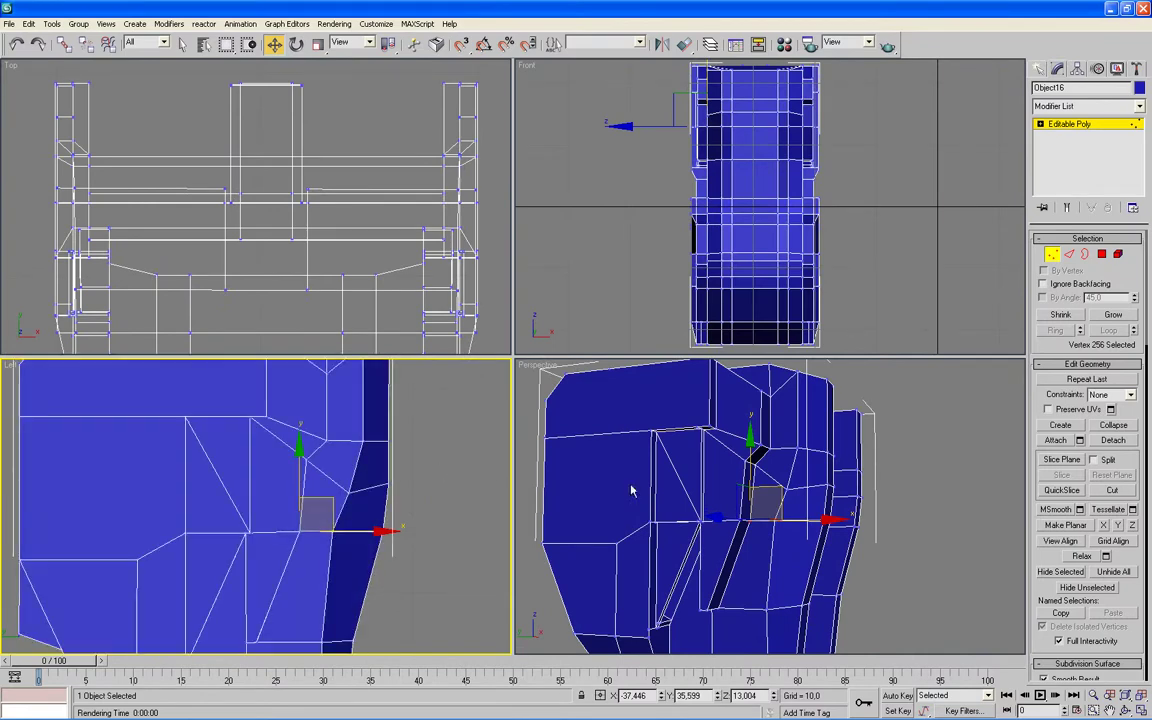
right_click(963, 487)
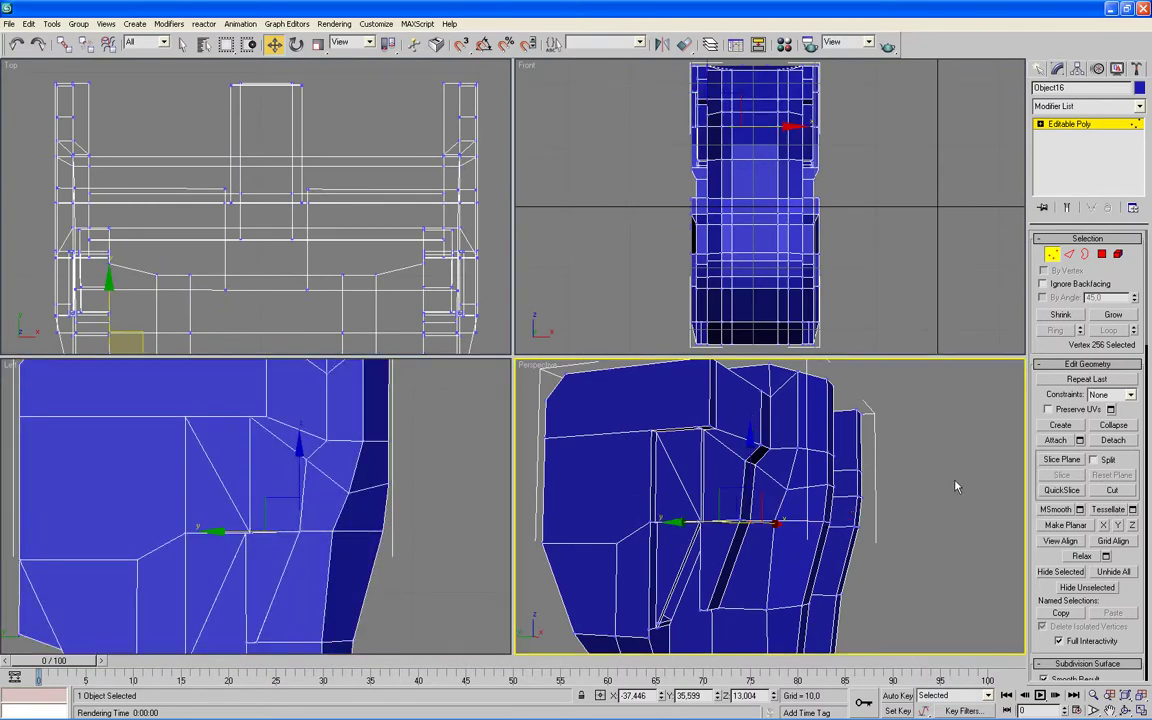
Return to Edge mode and deselect an edge on the torso's side.
key("2")
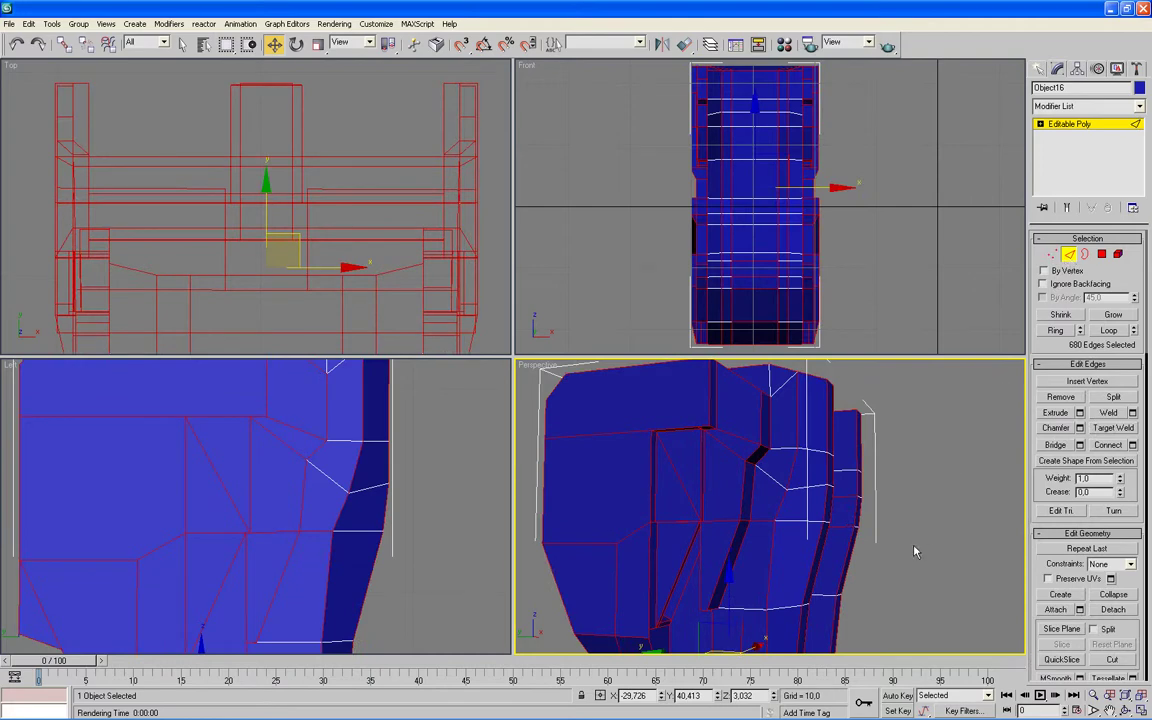
middle_click_drag(905, 560, 918, 537, "alt")
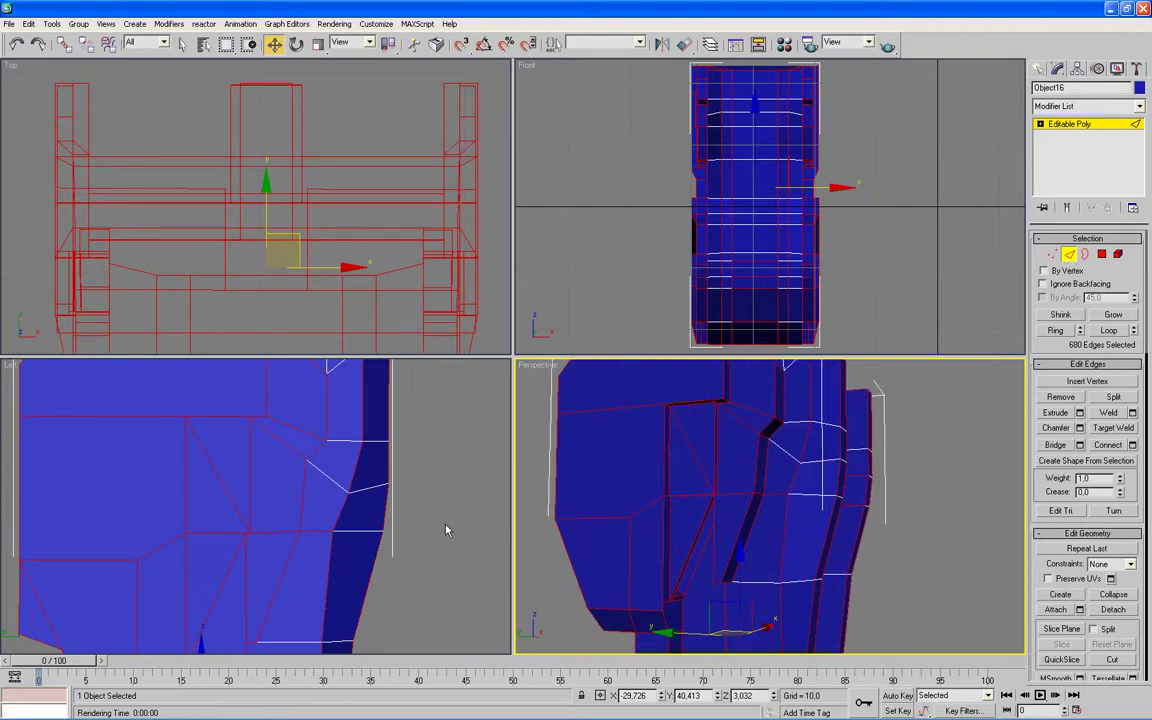
middle_click_drag(447, 532, 440, 514)
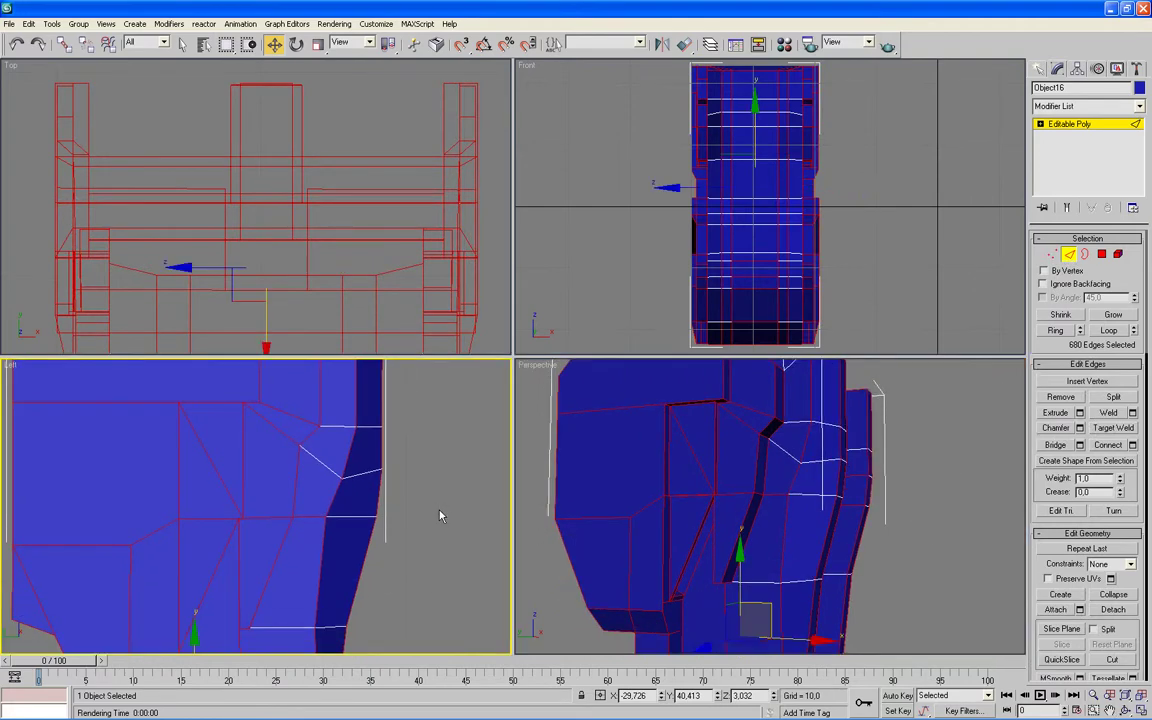
left_click(305, 540, "alt")
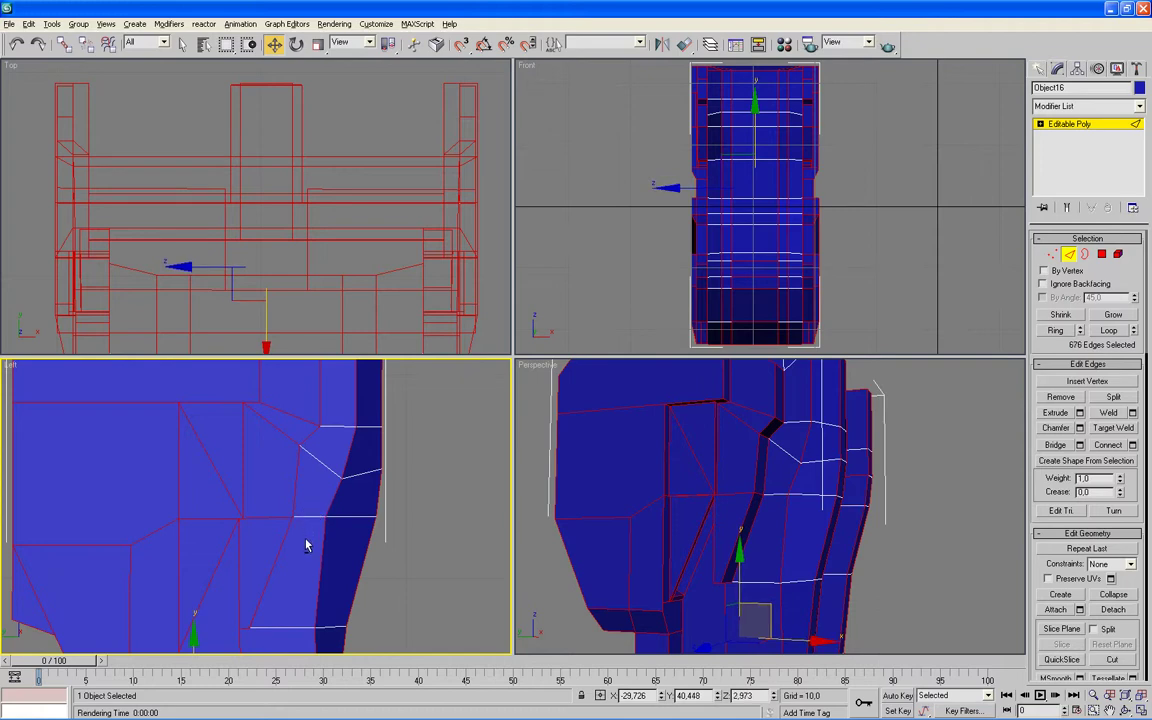
middle_click_drag(405, 584, 436, 531)
mouse_move(757, 604)
middle_mouse_down("alt")
mouse_move(791, 524)
mouse_move(636, 559)
mouse_move(690, 600)
middle_mouse_up("alt")
Deselect a region of front torso edges in the Front viewport.
key("alt+w")
scroll(761, 507, "up", 3)
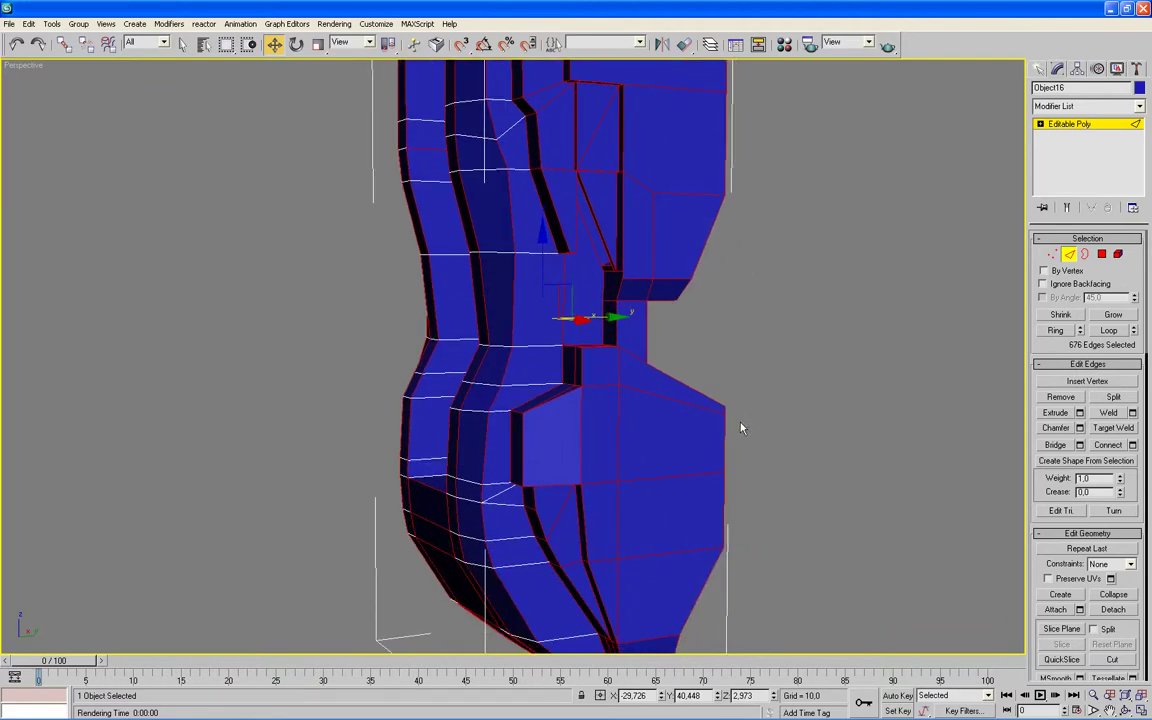
scroll(742, 428, "down", 2)
middle_click_drag(750, 440, 823, 465, "alt")
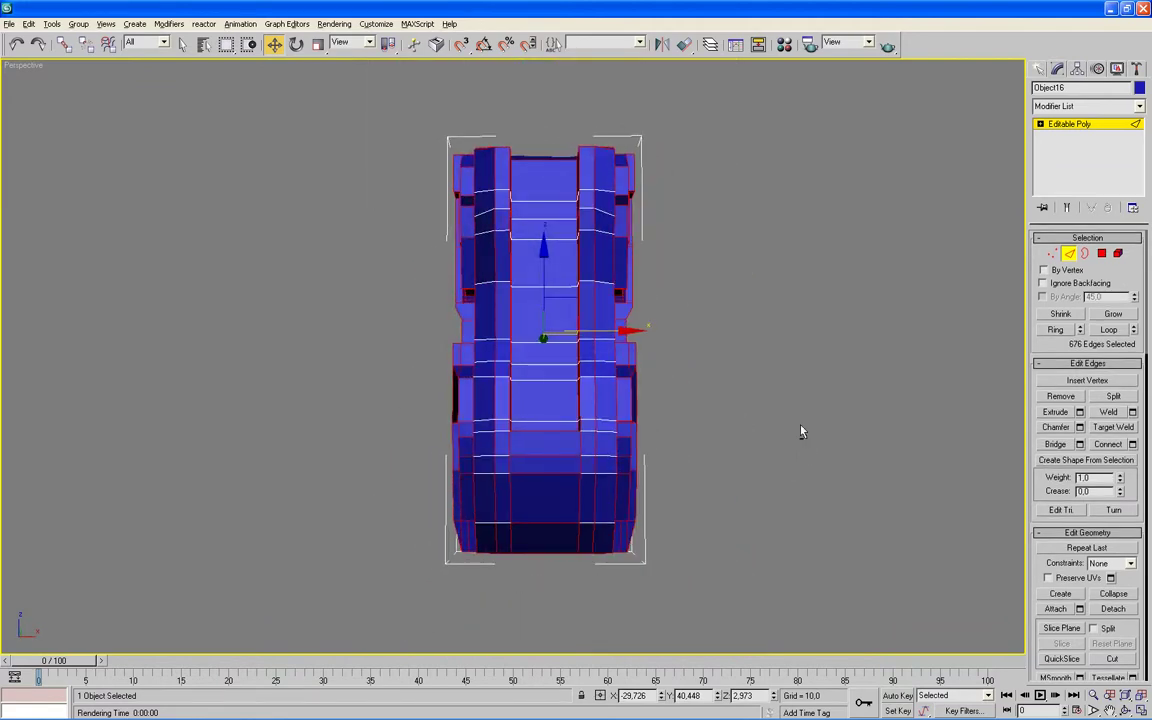
key("alt+w")
middle_click_drag(880, 310, 872, 268)
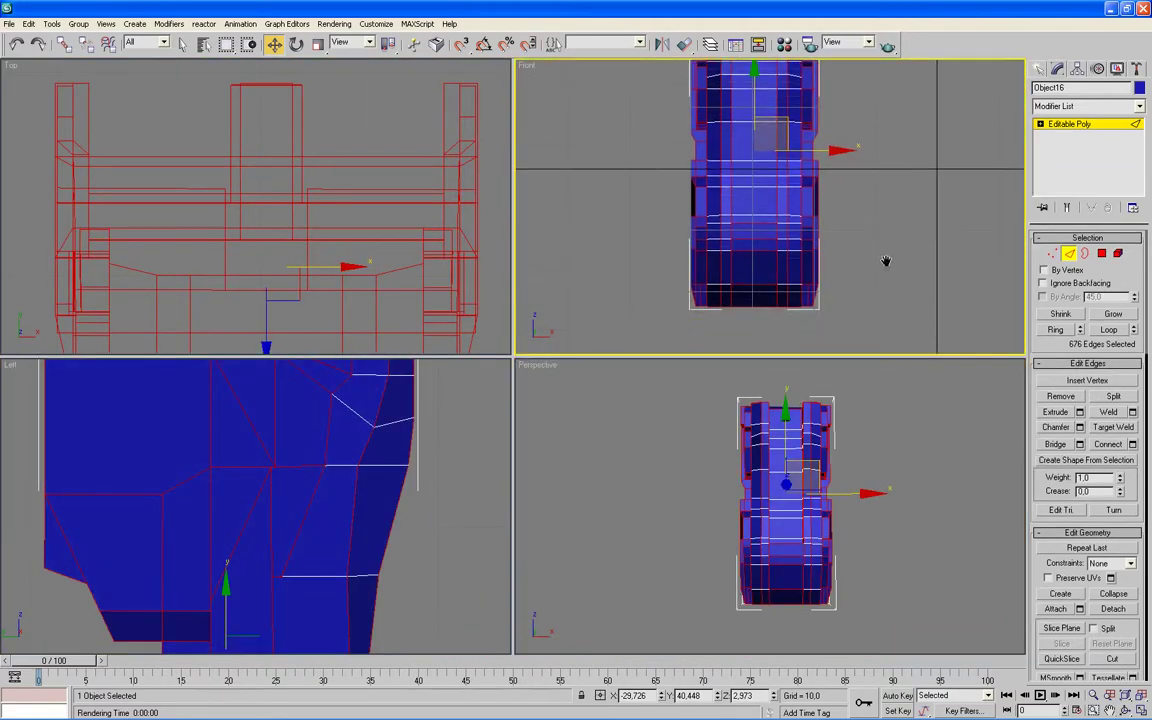
left_click_drag(762, 290, 745, 233)
Add side edges with a region box in the maximized Left view, leaving 673 selected.
middle_click(900, 535)
key("alt+w")
mouse_move(900, 535)
middle_mouse_down("alt")
mouse_move(820, 542)
mouse_move(833, 517)
mouse_move(877, 517)
mouse_move(882, 535)
middle_mouse_up("alt")
key("alt+w")
middle_click(483, 504)
key("alt+w")
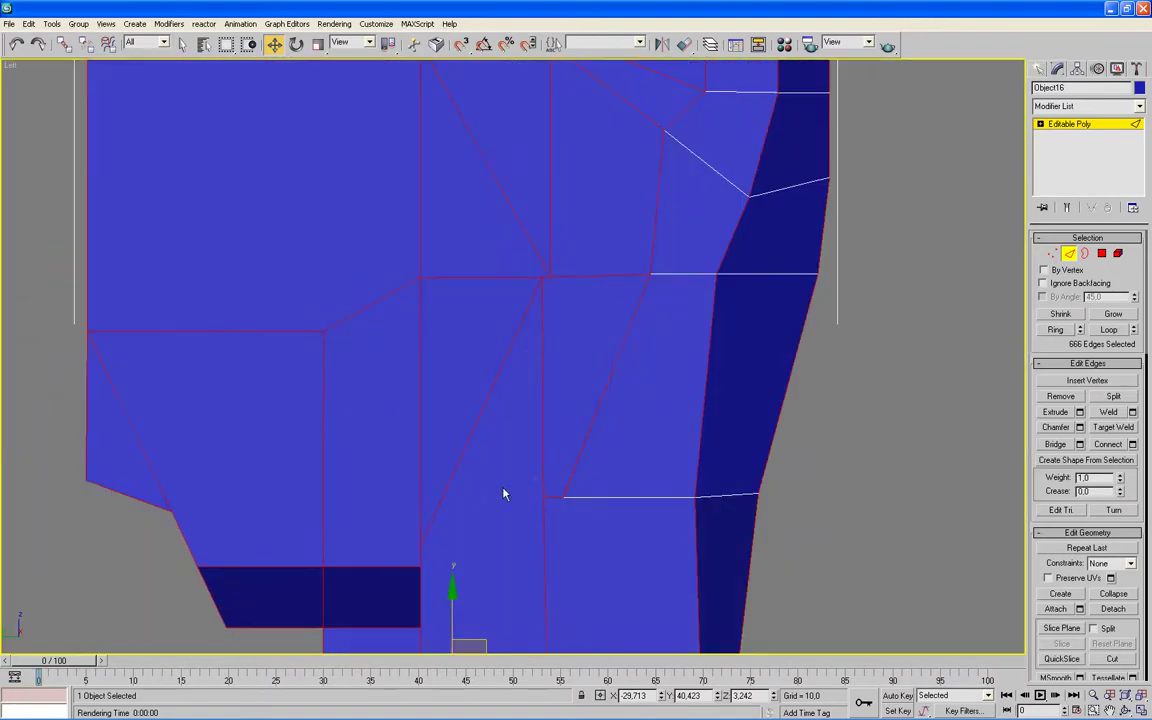
scroll(609, 458, "down", 3)
scroll(608, 456, "down", 2)
mouse_move(374, 304)
left_mouse_down()
mouse_move(470, 612)
mouse_move(489, 631)
left_mouse_up()
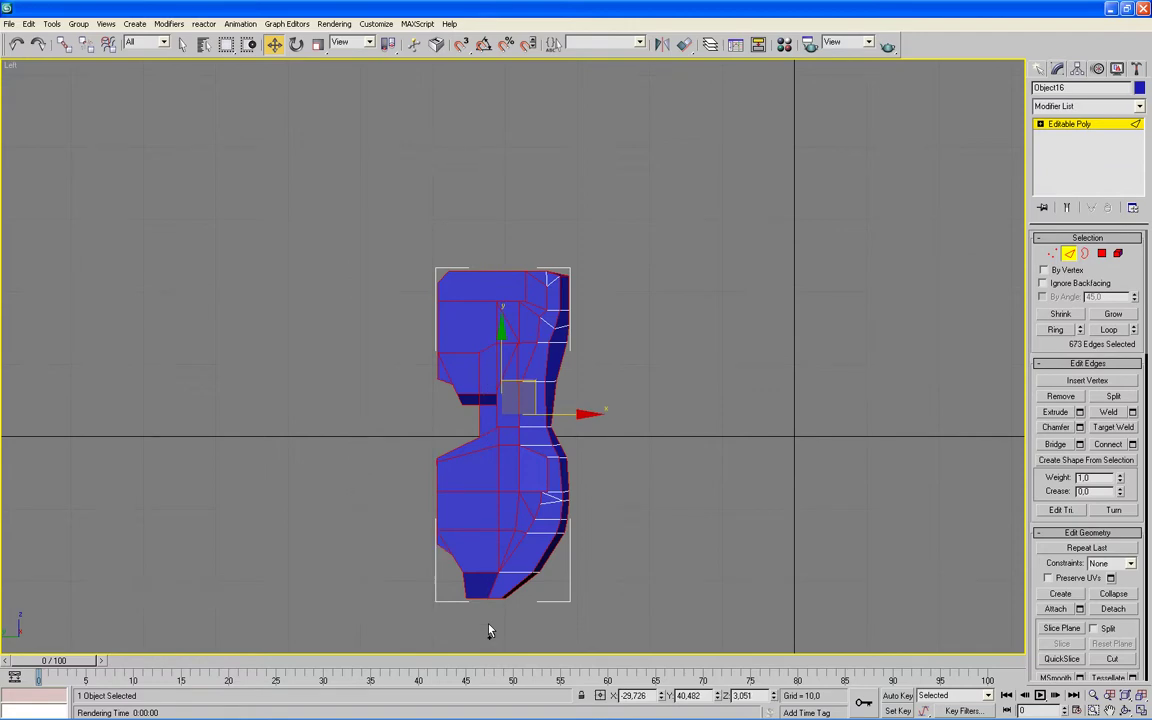
key("alt+w")
middle_click_drag(889, 594, 713, 591, "alt")
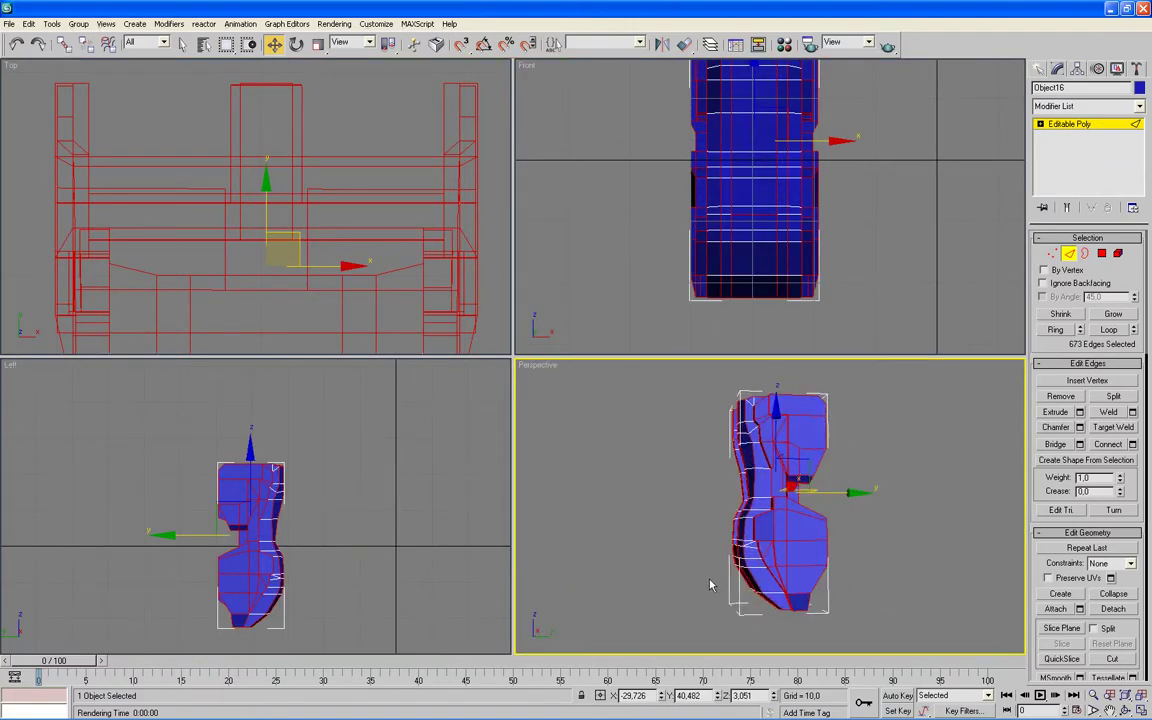
Remove edges near the torso's base from the selection in the Left view.
scroll(700, 560, "up", 2)
scroll(687, 528, "up", 2)
scroll(372, 569, "up", 2)
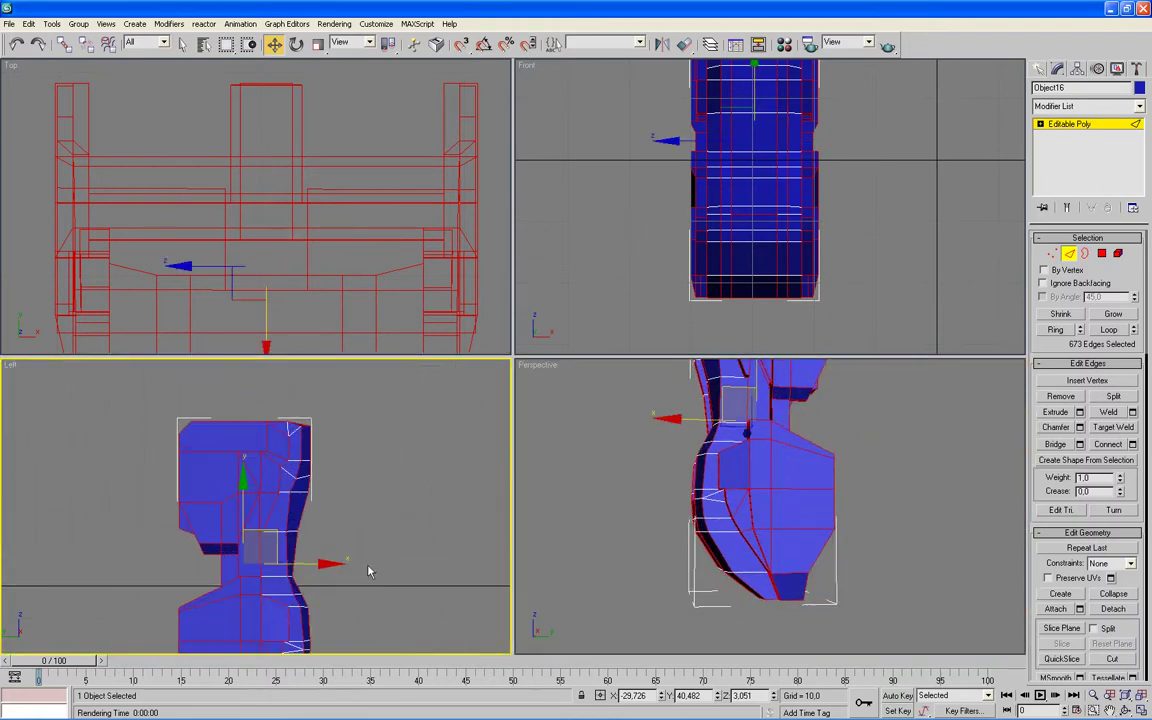
scroll(380, 520, "up", 2)
scroll(388, 481, "up", 1)
middle_click_drag(393, 537, 422, 453)
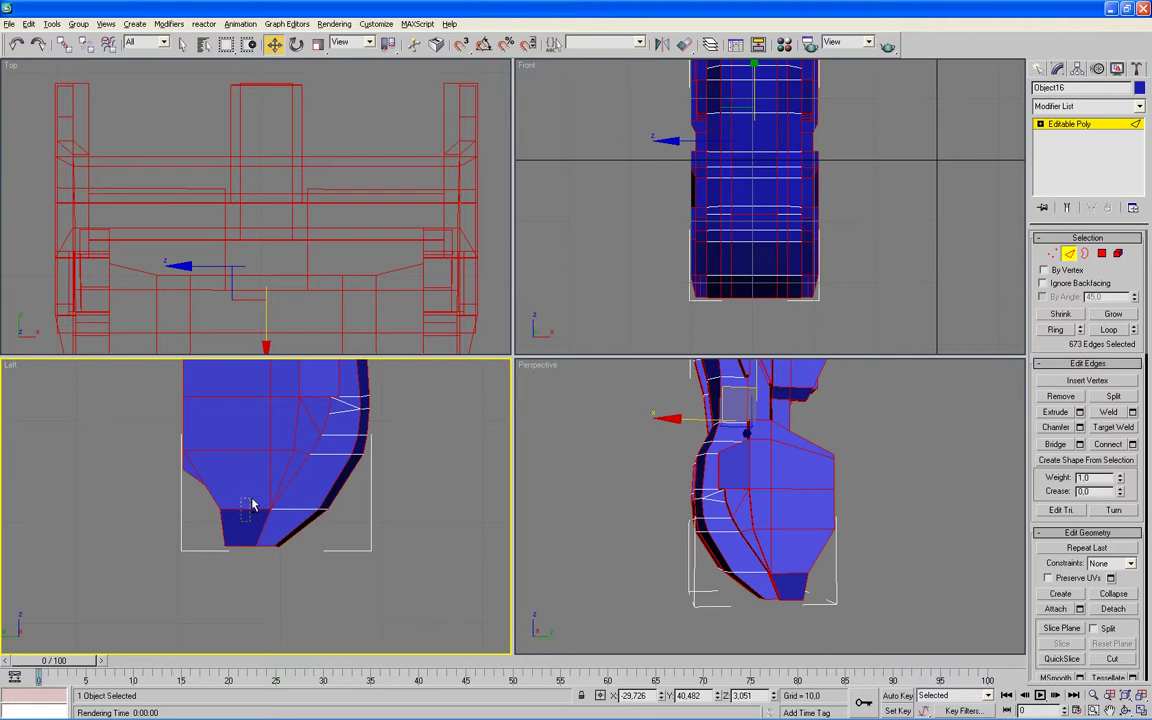
left_click_drag(252, 505, 249, 530, "alt")
mouse_move(953, 589)
middle_mouse_down("alt")
mouse_move(800, 608)
mouse_move(806, 556)
middle_mouse_up("alt")
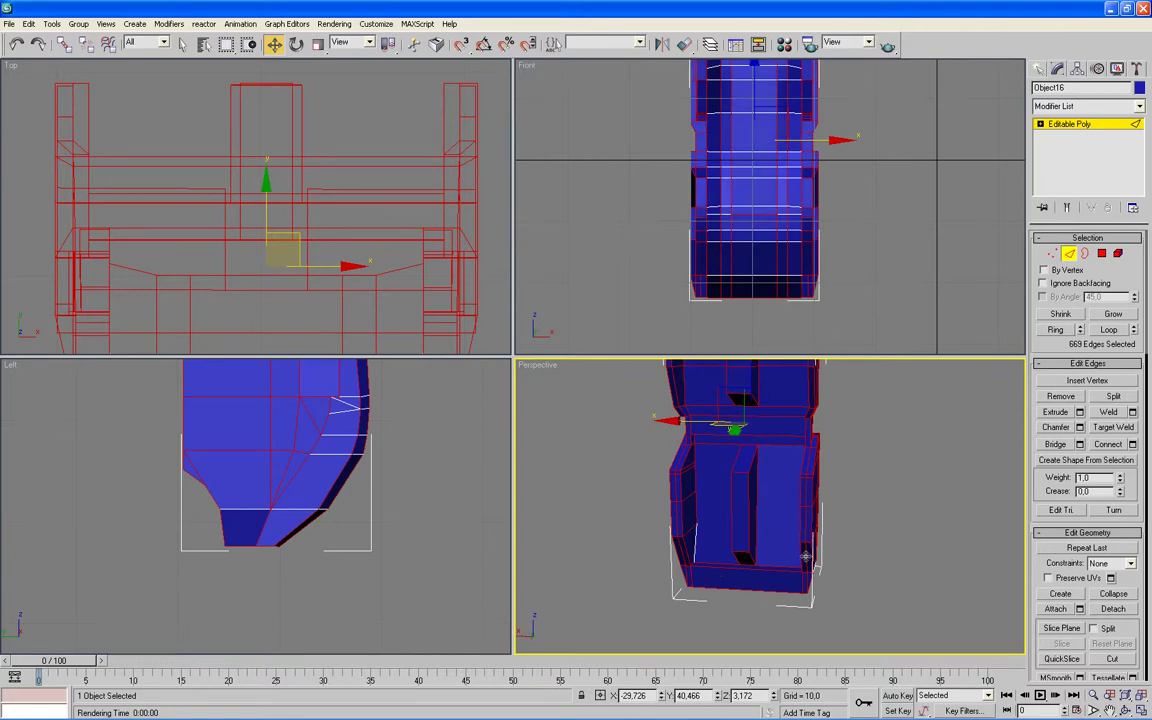
scroll(806, 556, "up", 5)
scroll(790, 560, "down", 1)
scroll(770, 563, "down", 1)
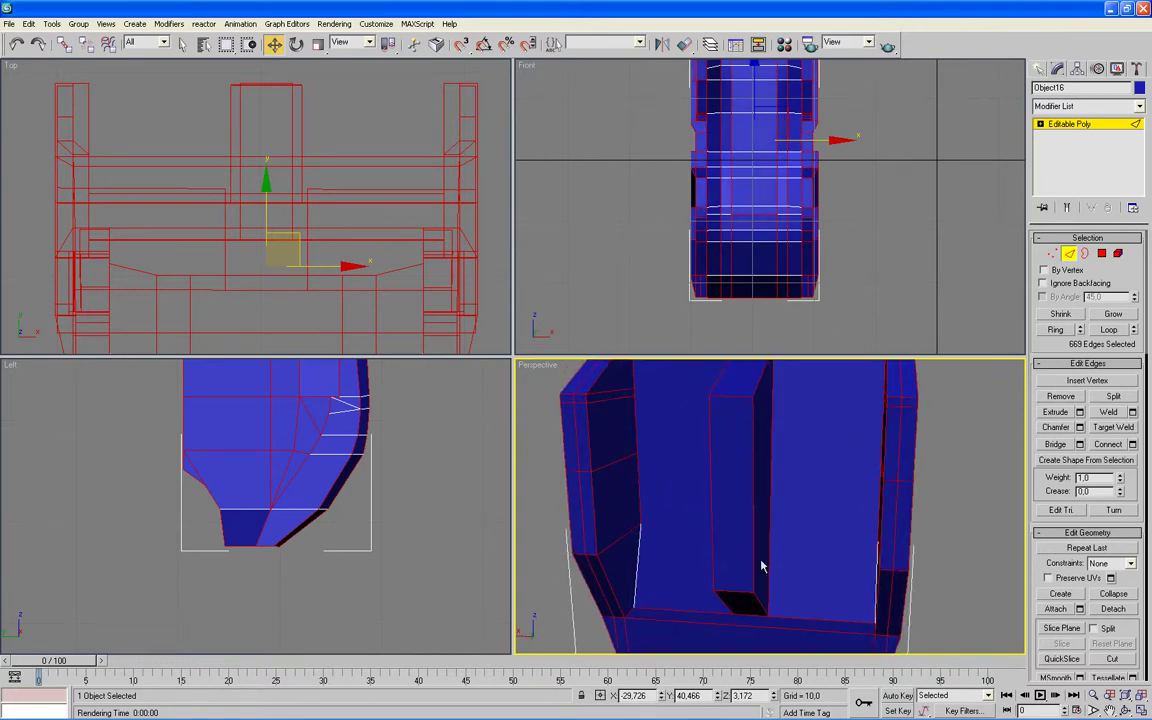
Add two base edges and an edge loop, bringing the selection to 667 edges.
left_click(639, 570, "ctrl")
middle_click_drag(790, 593, 873, 572, "alt")
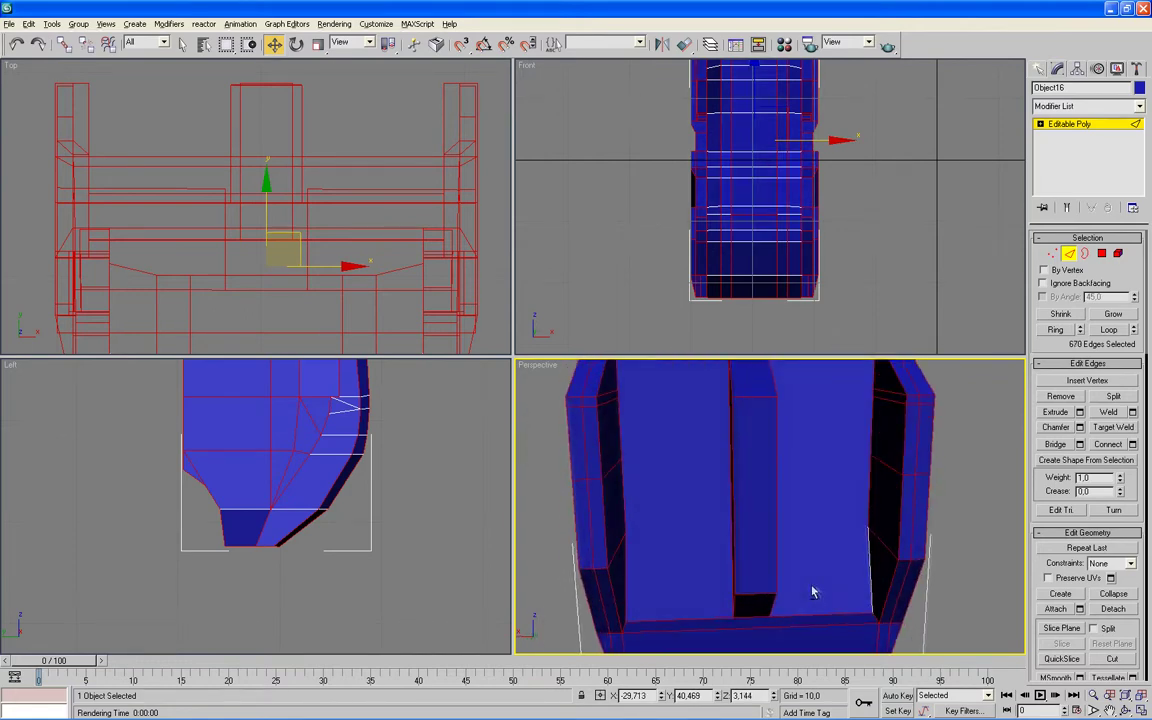
left_click(866, 570, "ctrl")
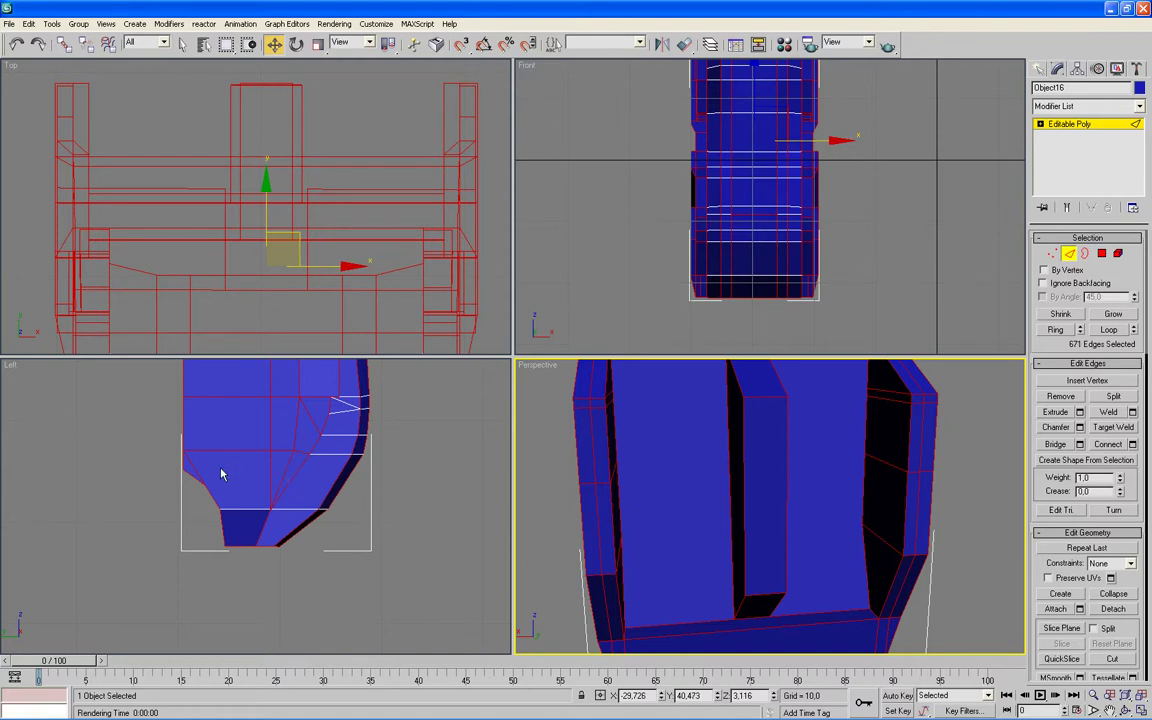
right_click(257, 443)
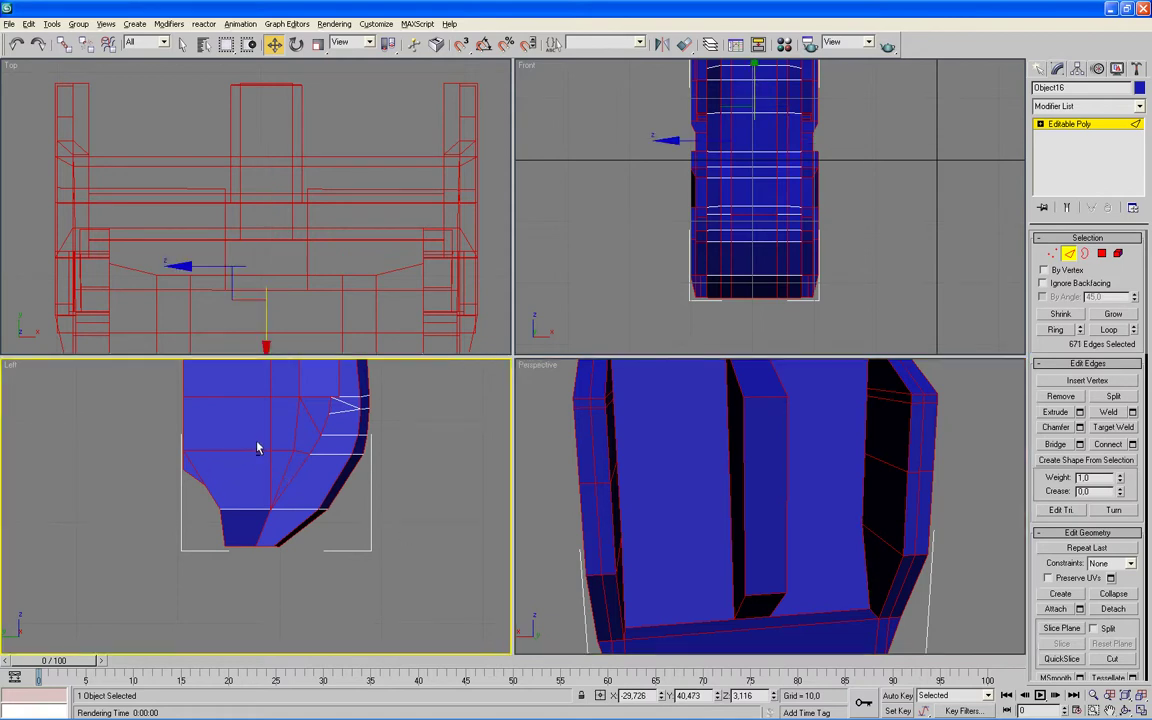
double_click(258, 466, "ctrl")
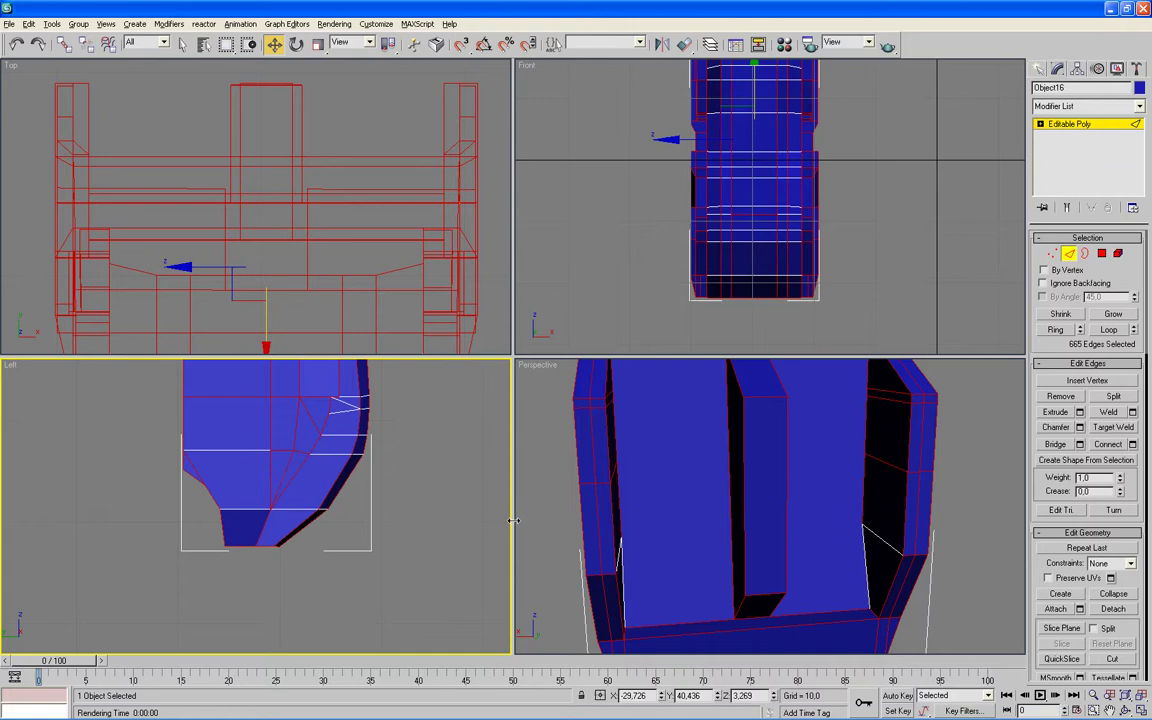
middle_click_drag(805, 508, 797, 506, "alt")
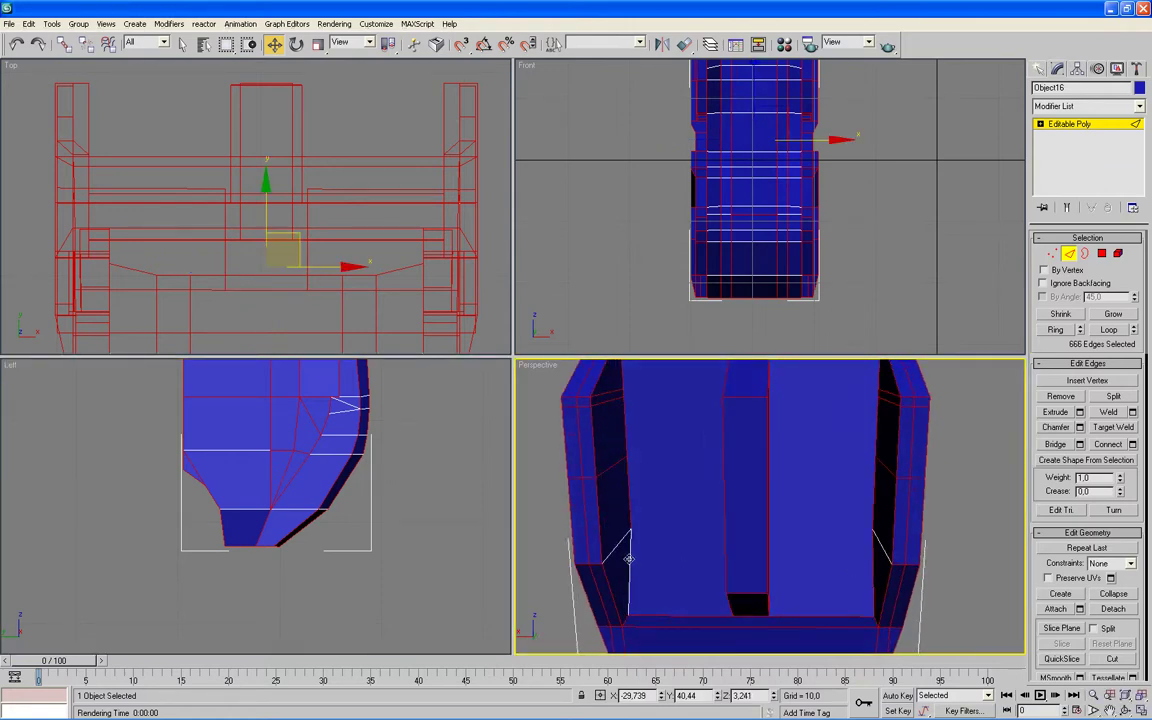
middle_click_drag(640, 580, 630, 579)
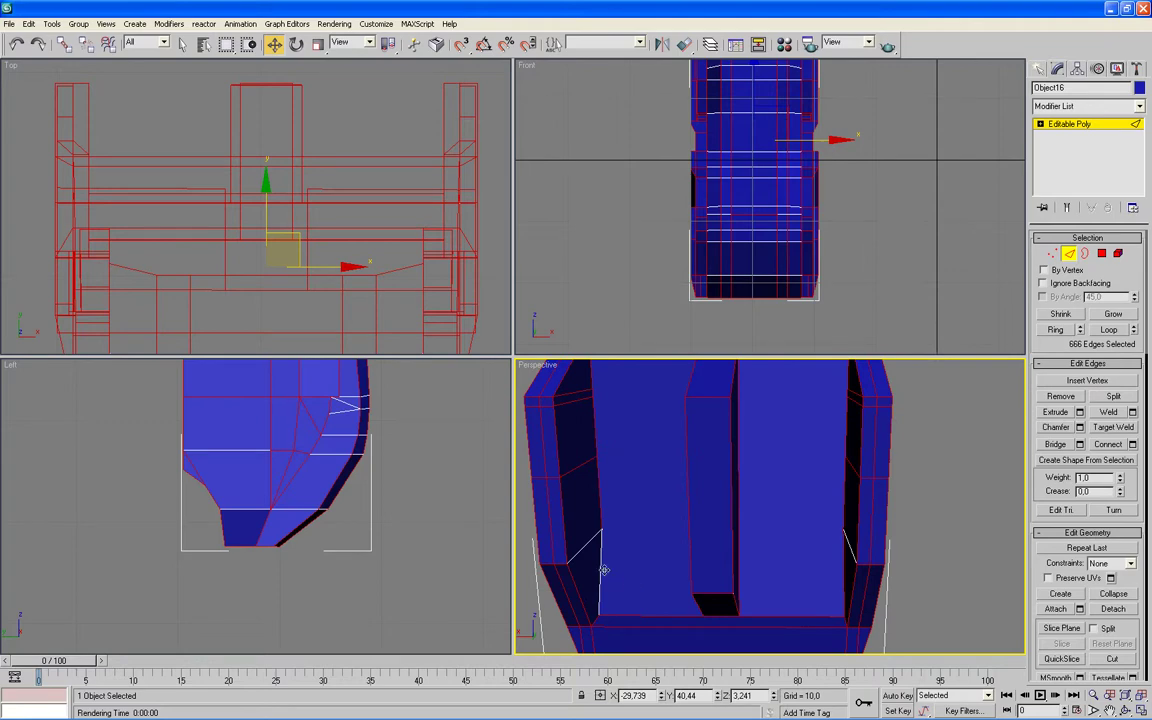
middle_click_drag(651, 577, 640, 571, "alt")
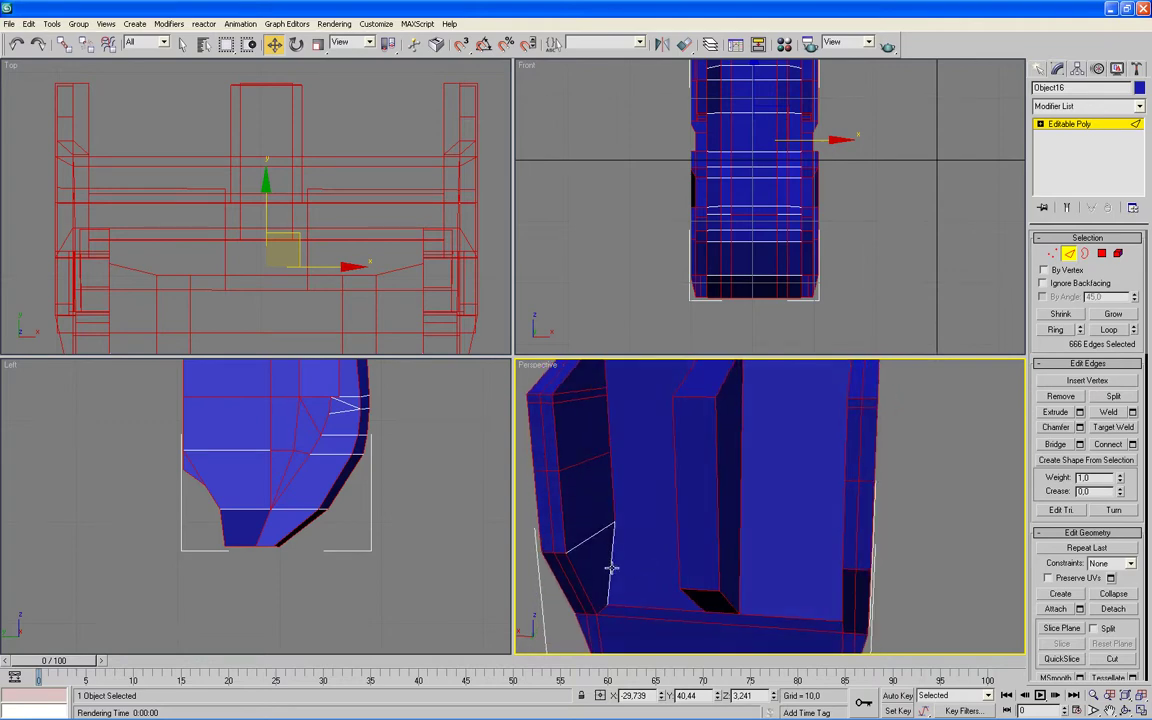
middle_click_drag(427, 500, 427, 579)
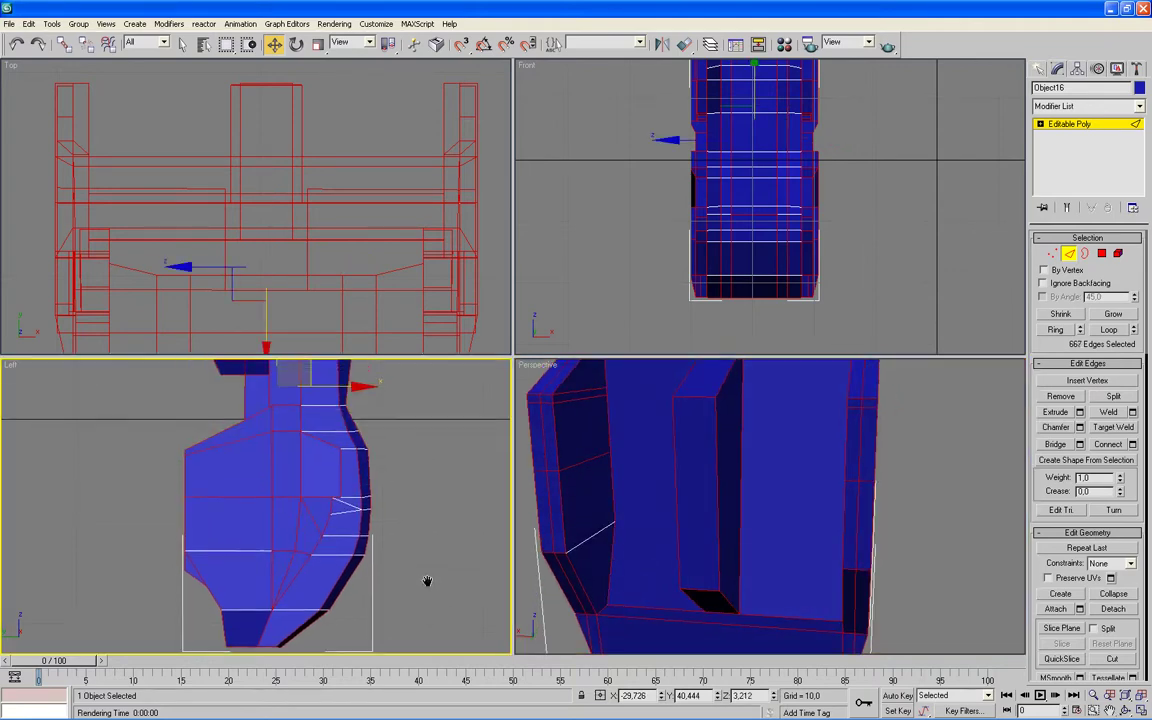
middle_click_drag(820, 532, 805, 536, "alt")
key("alt+w")
Deselect the chest plate's horizontal and diagonal edges and the front panel's edges.
mouse_move(730, 532)
middle_mouse_down("alt")
mouse_move(671, 504)
mouse_move(624, 509)
mouse_move(563, 473)
mouse_move(441, 541)
mouse_move(234, 432)
mouse_move(357, 460)
mouse_move(418, 440)
middle_mouse_up("alt")
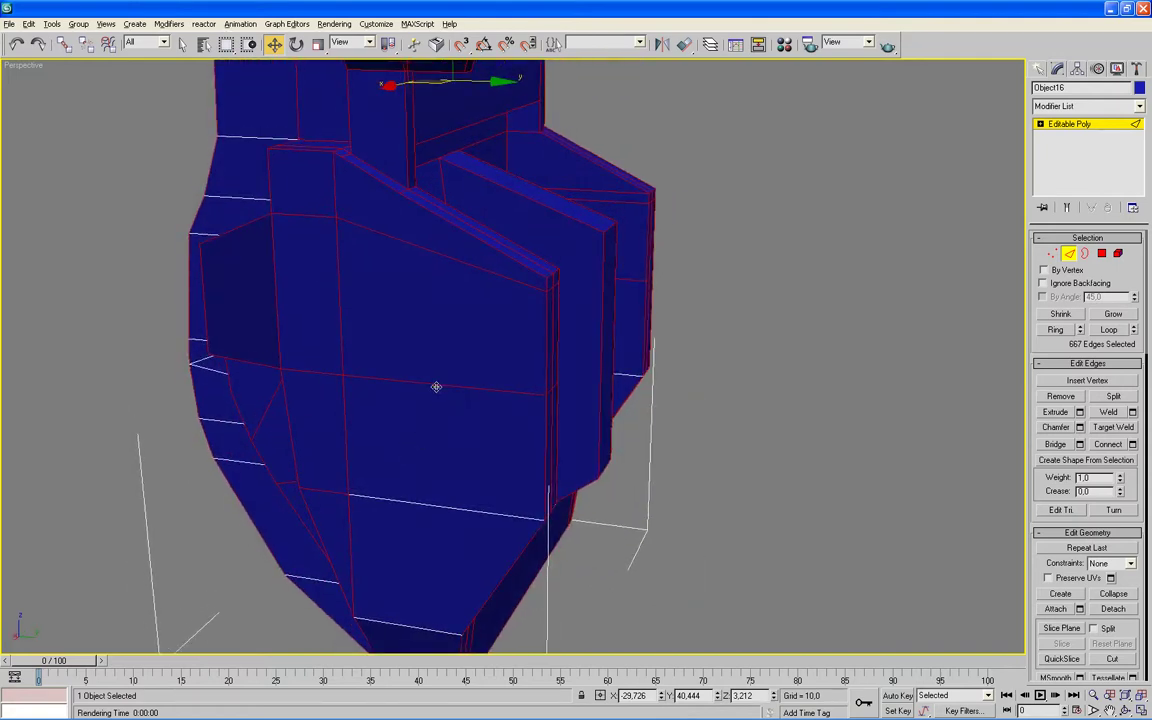
left_click(446, 385, "alt")
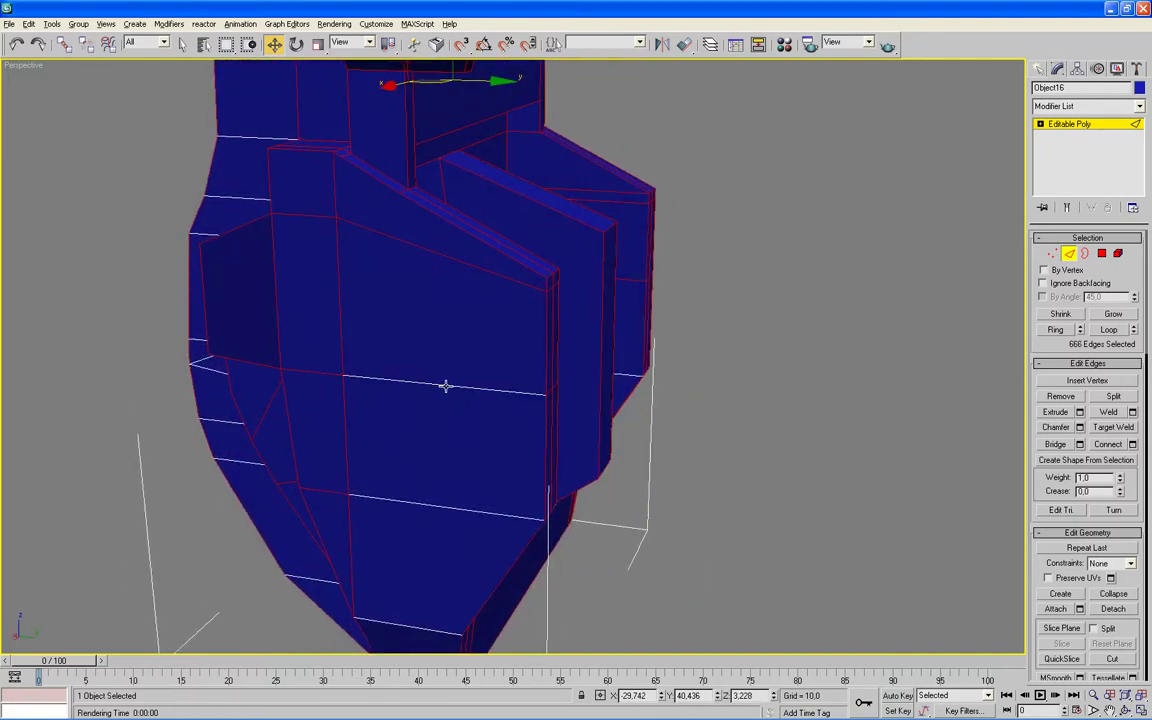
left_click(429, 251, "alt")
mouse_move(427, 260)
middle_mouse_down("alt")
mouse_move(668, 386)
mouse_move(509, 386)
mouse_move(558, 369)
middle_mouse_up("alt")
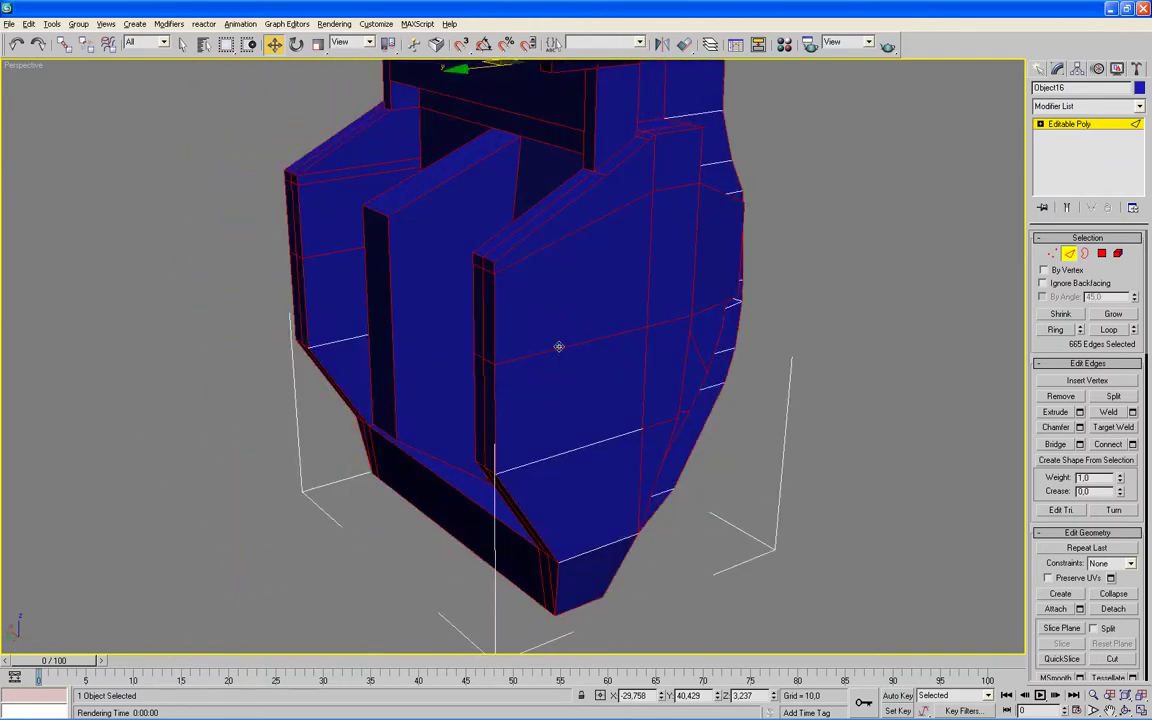
left_click(558, 347, "ctrl")
left_click(544, 250, "ctrl")
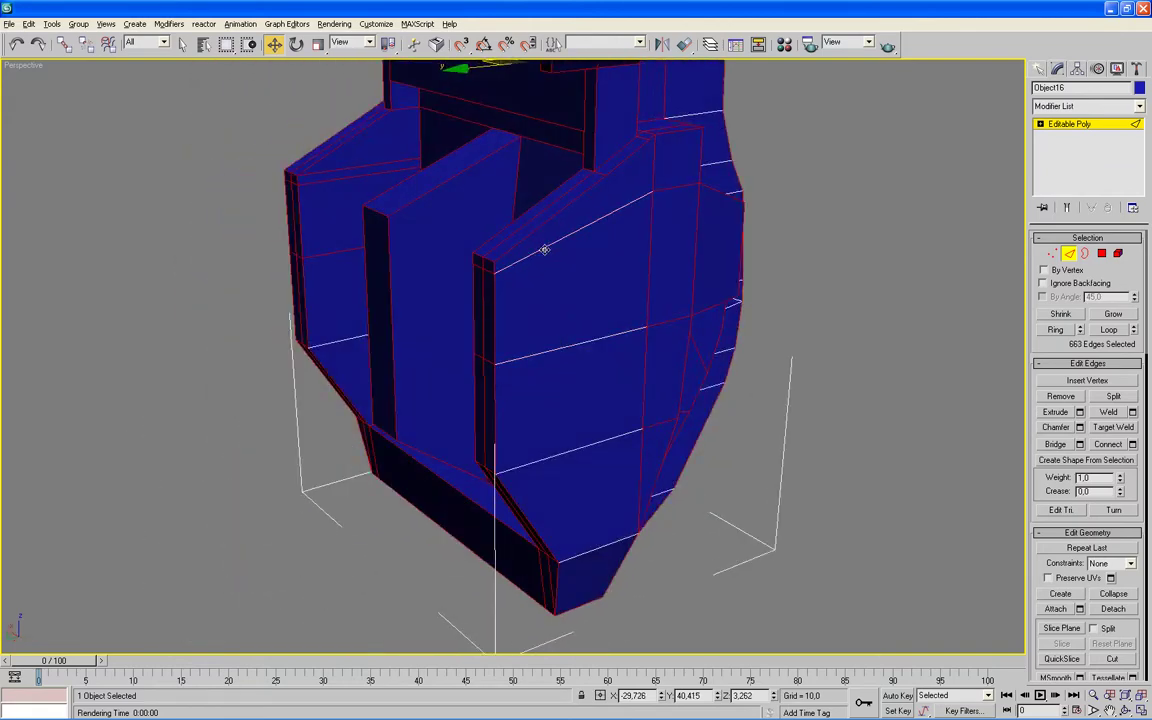
left_click(670, 189, "alt")
left_click(672, 320, "alt")
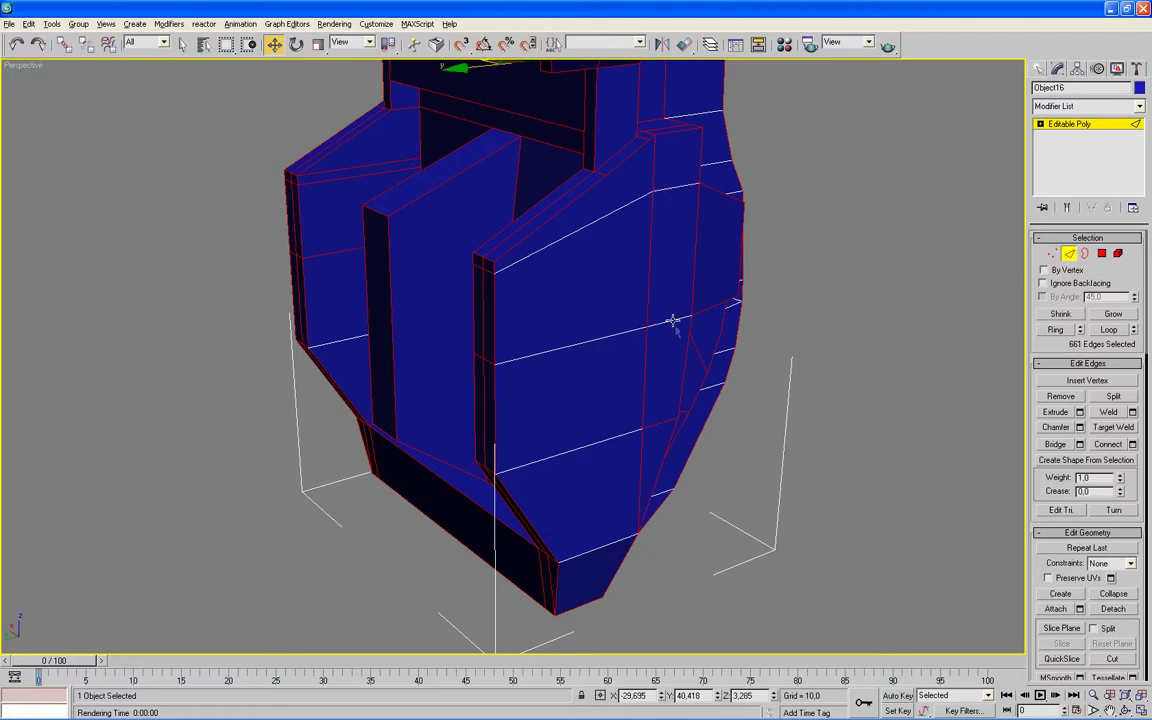
left_click(661, 424, "alt")
middle_click_drag(627, 471, 746, 458, "alt")
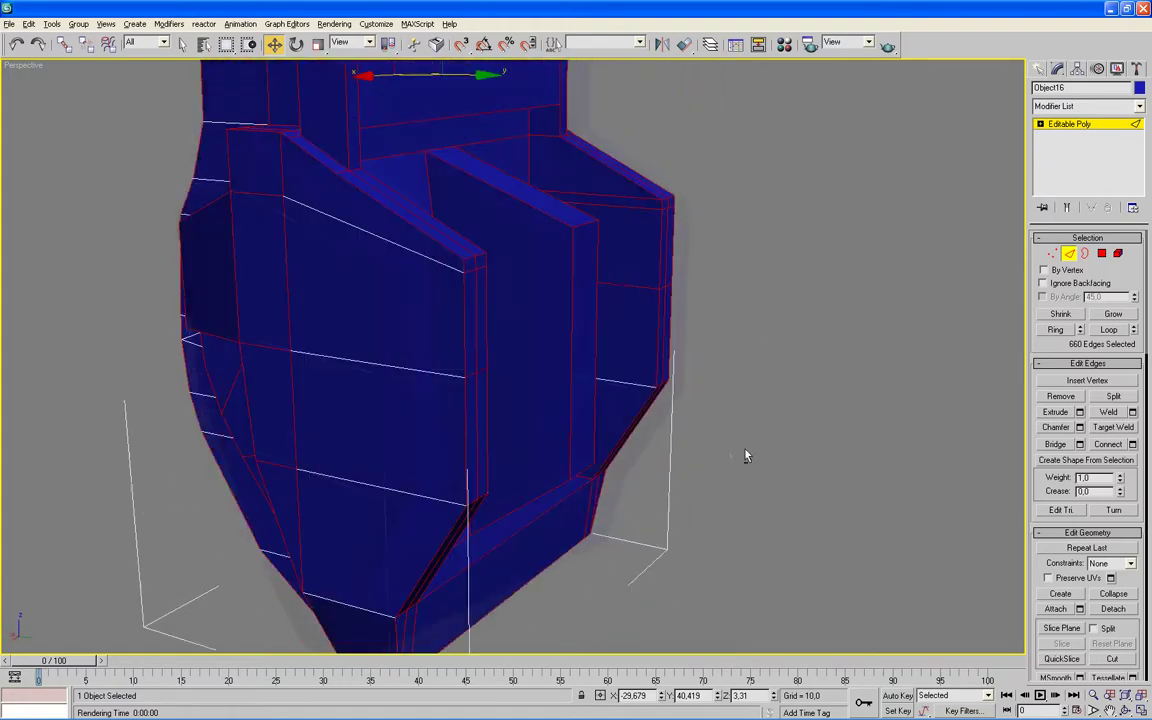
left_click(303, 198, "alt")
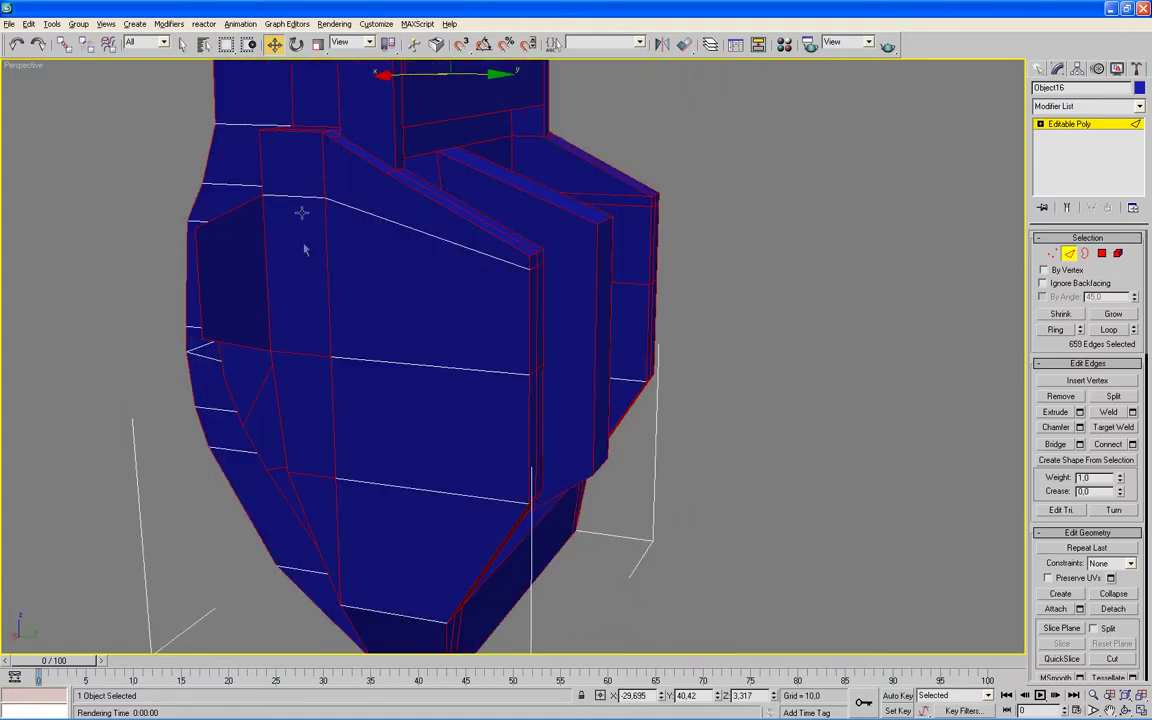
left_click(299, 353, "alt")
left_click(305, 476, "alt")
Deselect the vertical edges on the side panel and down the centre, leaving 649 selected.
mouse_move(303, 481)
middle_mouse_down("alt")
mouse_move(363, 443)
mouse_move(468, 477)
middle_mouse_up("alt")
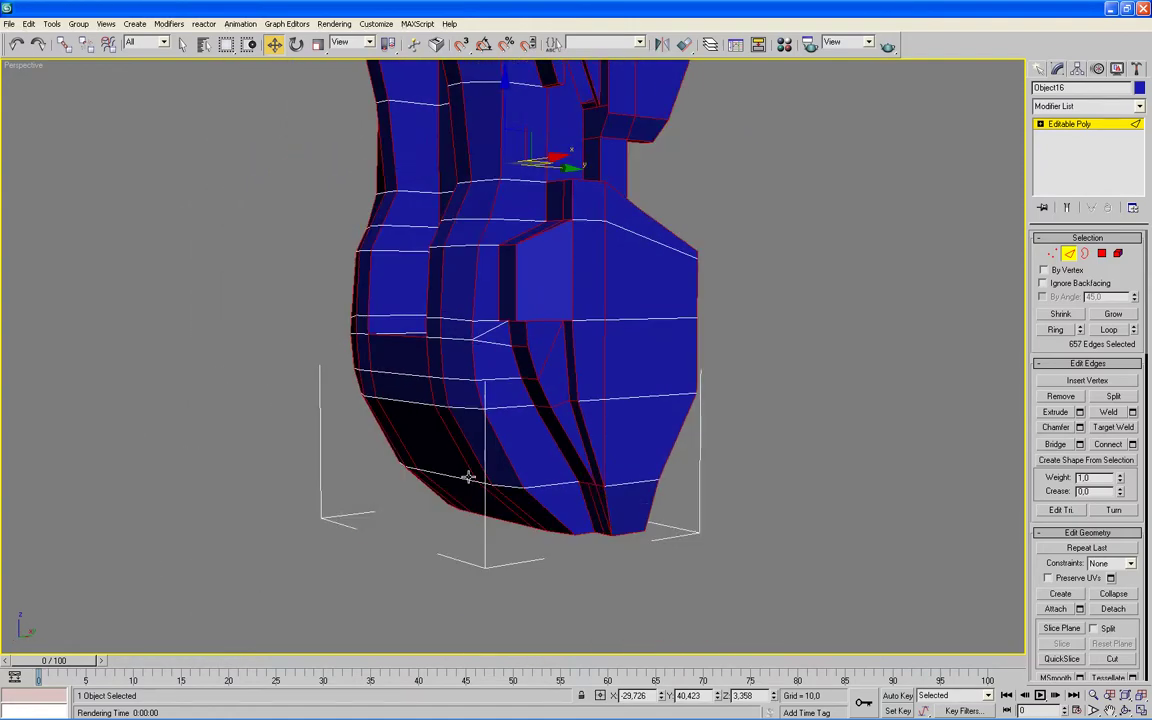
left_click(604, 458, "alt")
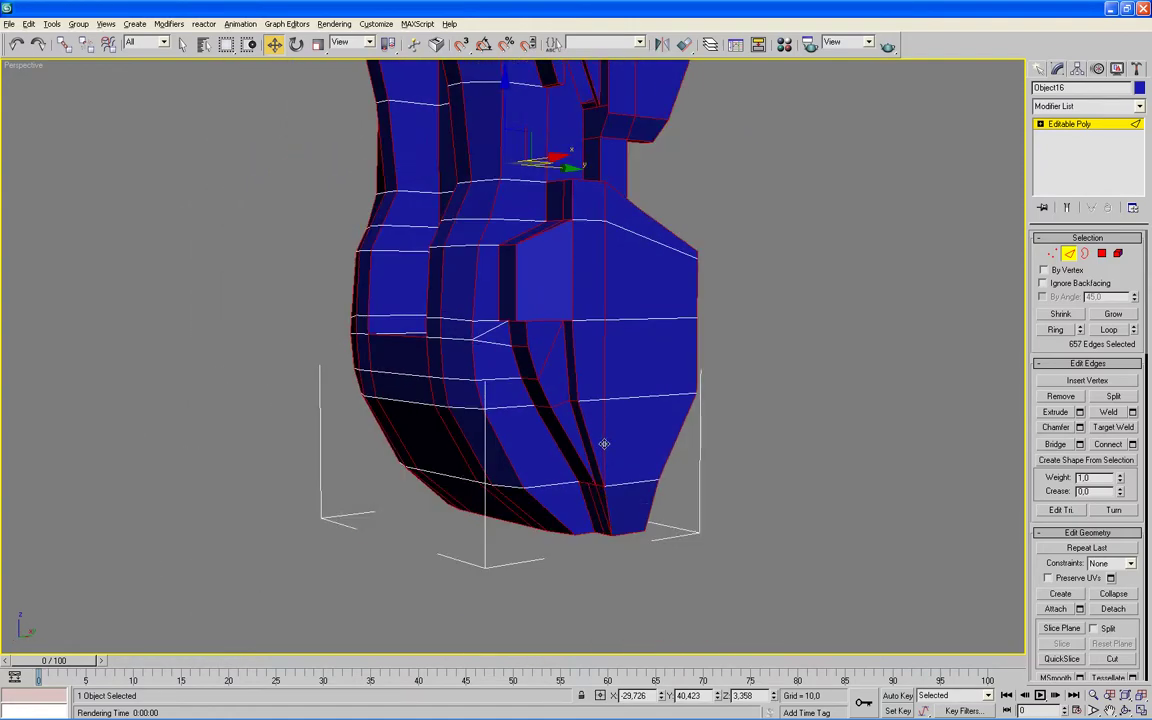
left_click(604, 361, "alt")
left_click(605, 268, "alt")
left_click(605, 203, "alt")
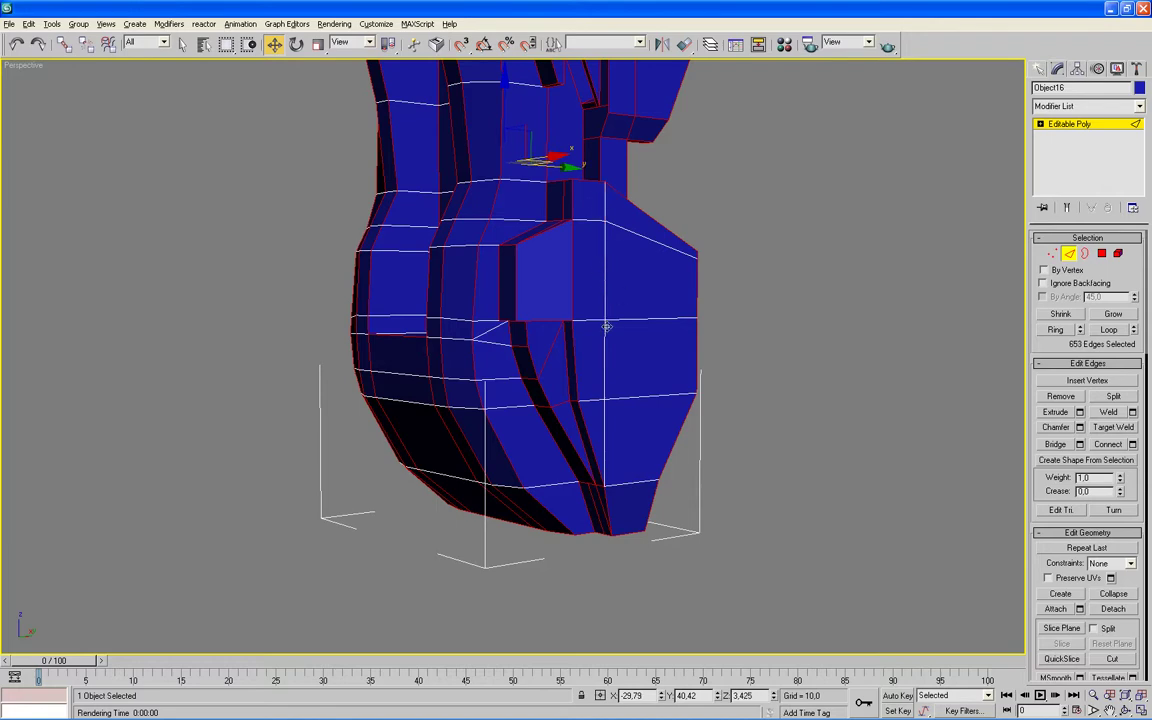
middle_click_drag(605, 203, 505, 257, "alt")
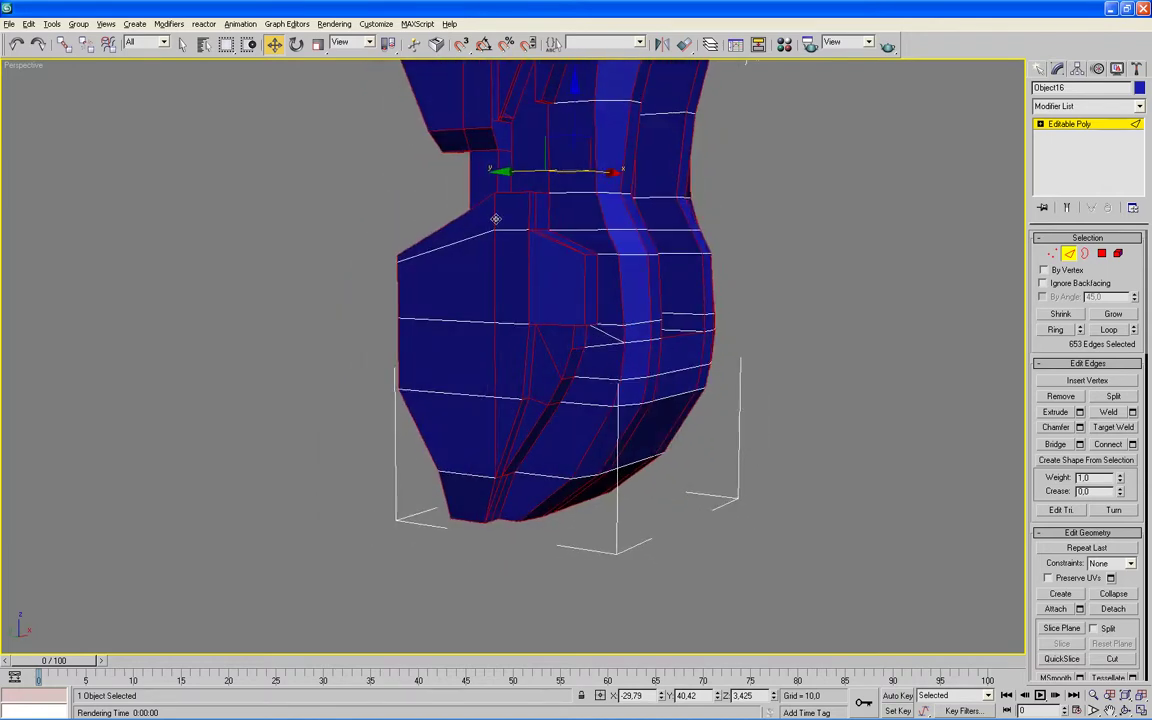
left_click(494, 217, "alt")
left_click(494, 279, "alt")
left_click(495, 362, "alt")
left_click(443, 430, "alt")
mouse_move(406, 476)
middle_mouse_down("alt")
mouse_move(531, 478)
mouse_move(522, 501)
mouse_move(419, 512)
mouse_move(614, 352)
mouse_move(602, 366)
middle_mouse_up("alt")
scroll(591, 365, "up", 2)
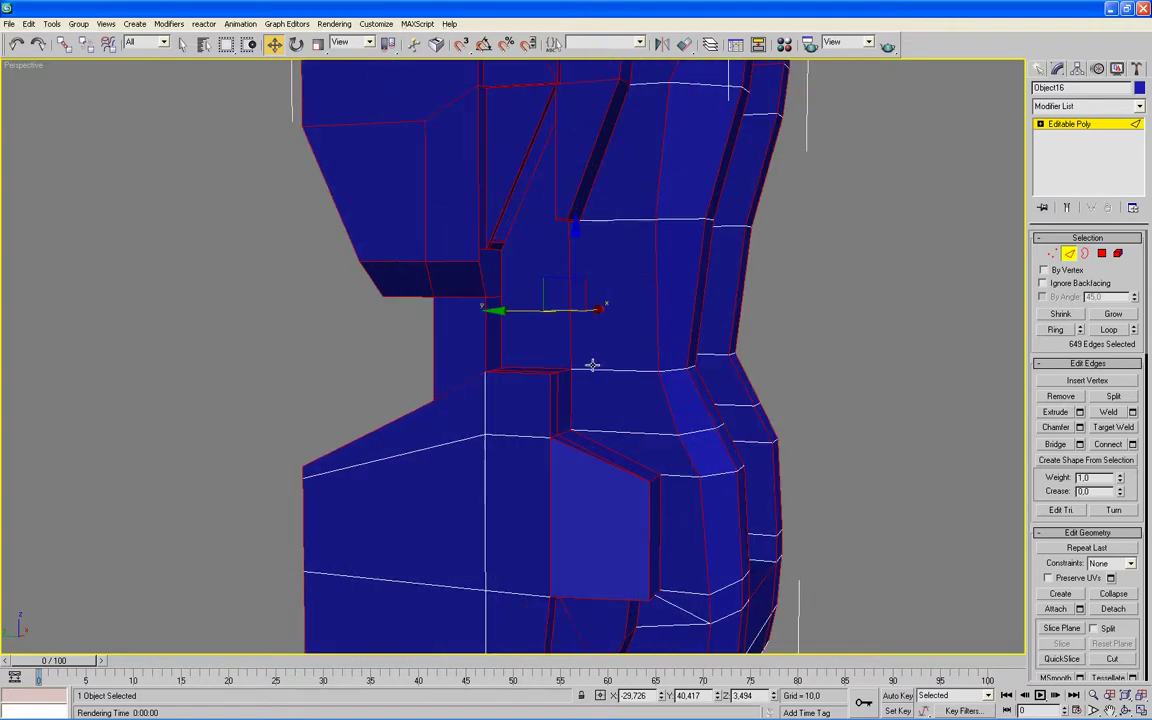
Deselect the neck edges and the top, cross and notch edges of the upper block.
scroll(648, 368, "up", 2)
scroll(658, 367, "up", 3)
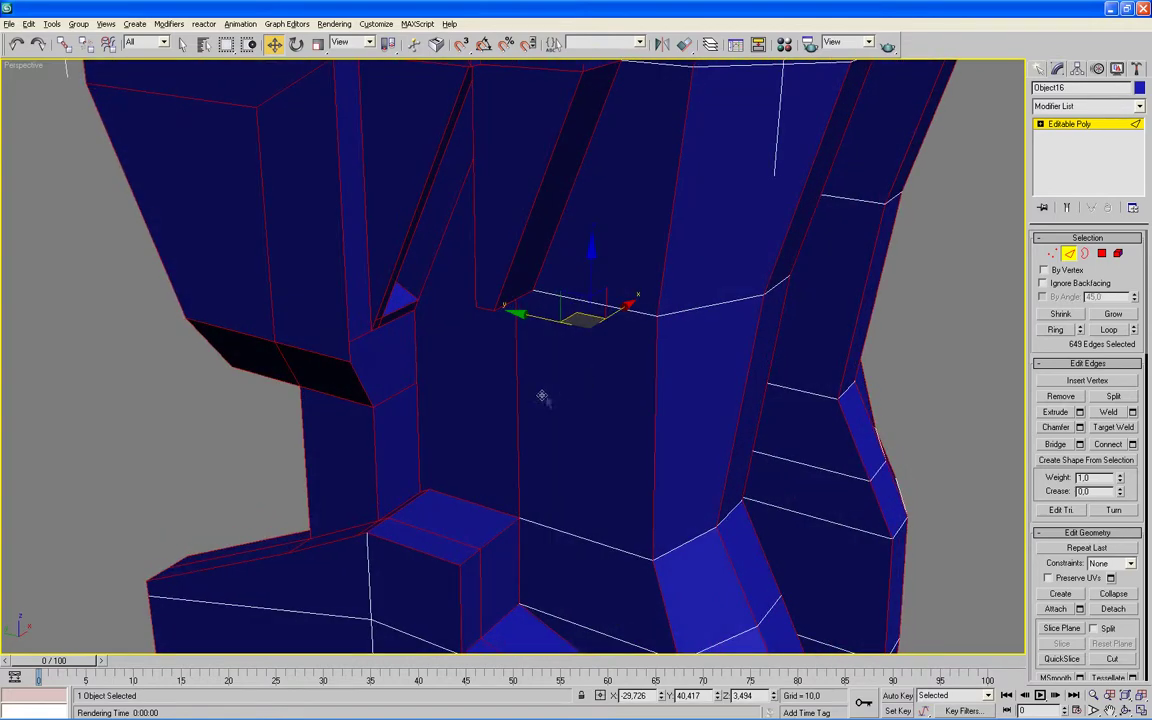
left_click(516, 396, "alt")
mouse_move(514, 393)
middle_mouse_down("alt")
mouse_move(746, 399)
mouse_move(425, 412)
middle_mouse_up("alt")
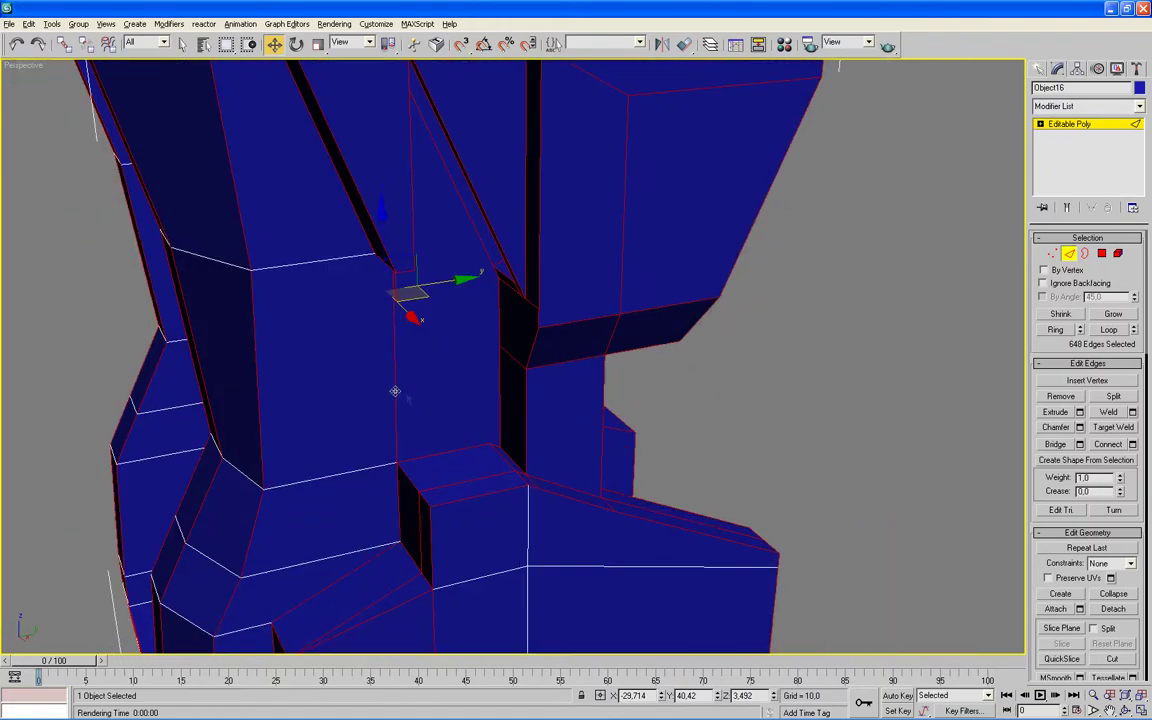
left_click(395, 390, "alt")
scroll(517, 405, "down", 3)
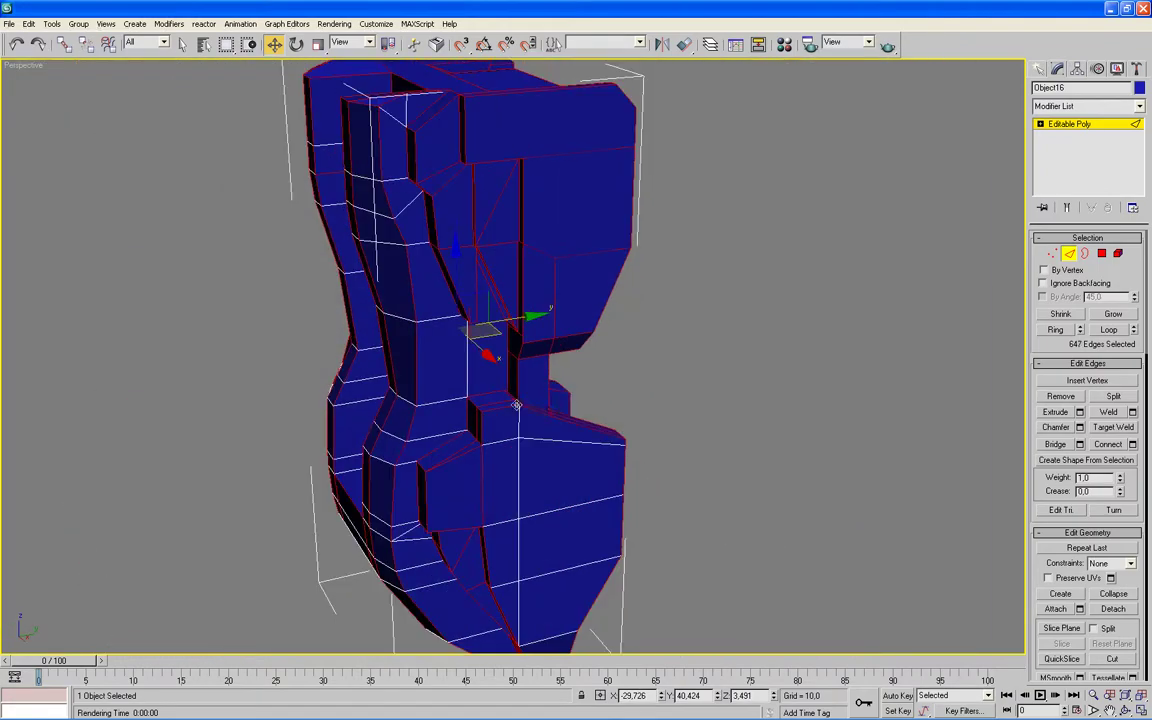
mouse_move(569, 407)
middle_mouse_down("alt")
mouse_move(601, 460)
mouse_move(643, 442)
mouse_move(640, 391)
mouse_move(640, 401)
mouse_move(560, 347)
middle_mouse_up("alt")
left_click(565, 343, "alt")
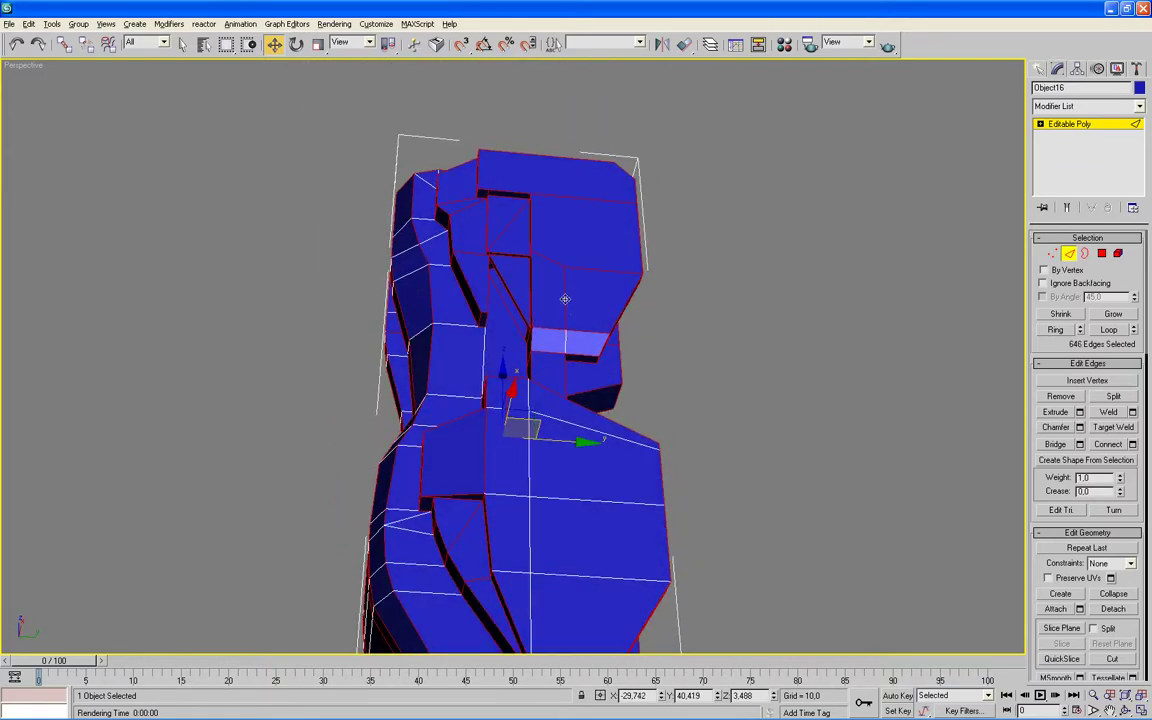
left_click(579, 268, "alt")
left_click(525, 180, "alt")
mouse_move(465, 265)
middle_mouse_down("alt")
mouse_move(713, 303)
mouse_move(438, 297)
middle_mouse_up("alt")
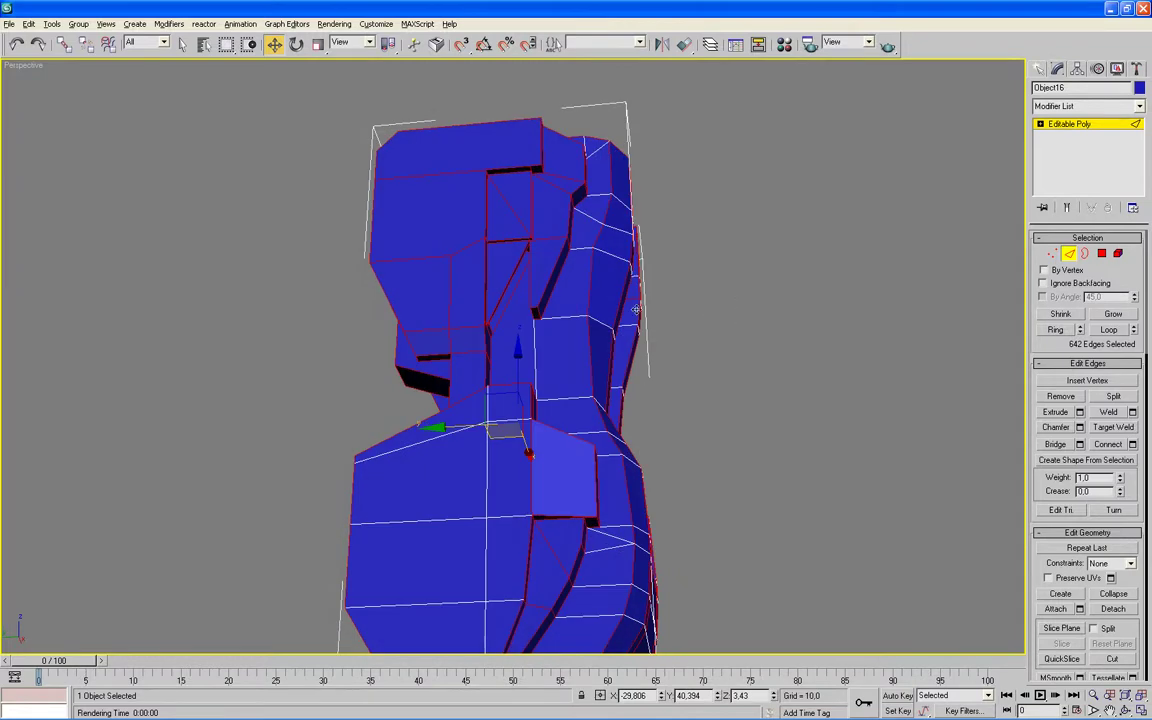
left_click(448, 333, "alt")
left_click(440, 329, "alt")
left_click(456, 329, "alt")
Deselect the remaining neck and slanted upper-block edges, leaving 634 selected.
middle_click_drag(460, 314, 417, 343, "alt")
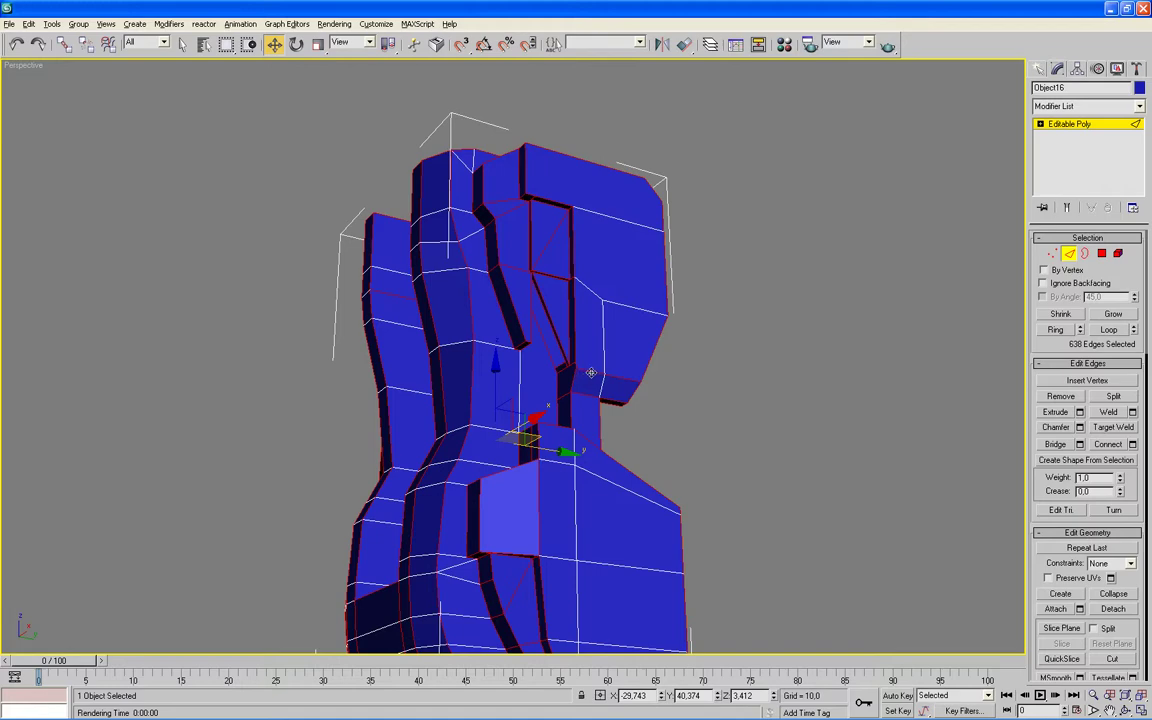
left_click(591, 372, "alt")
left_click(560, 343, "alt")
mouse_move(625, 379)
middle_mouse_down("alt")
mouse_move(622, 393)
mouse_move(676, 396)
middle_mouse_up("alt")
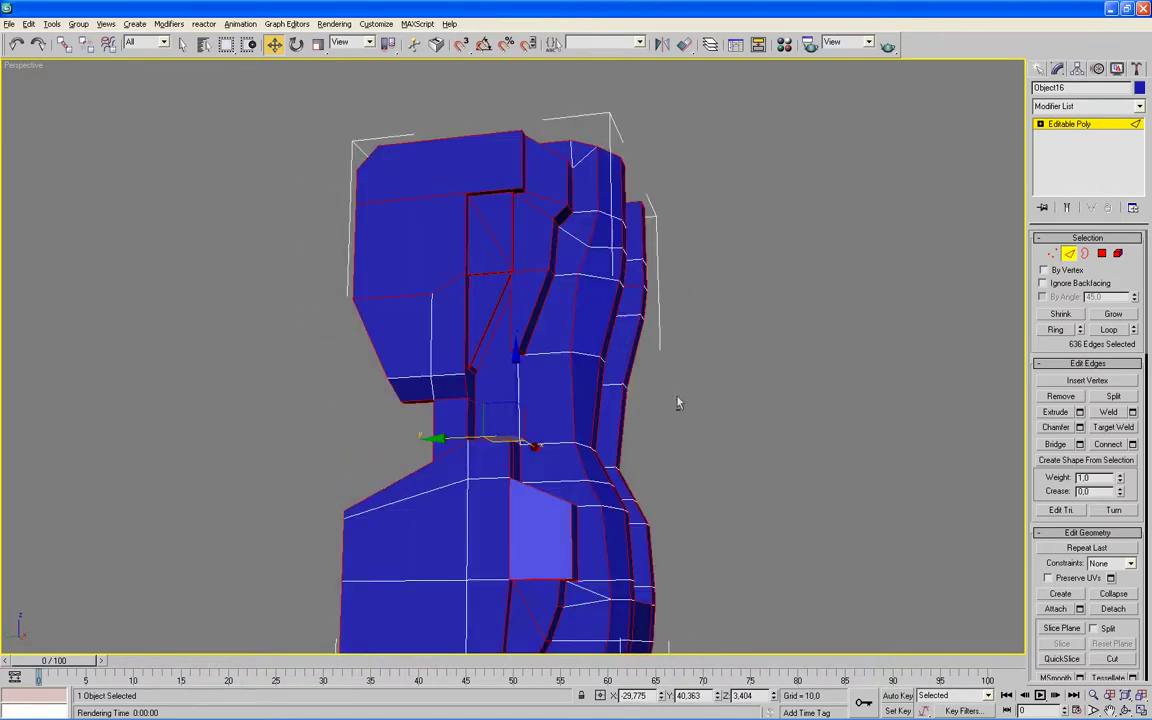
left_click(346, 267, "alt")
scroll(403, 263, "up", 1)
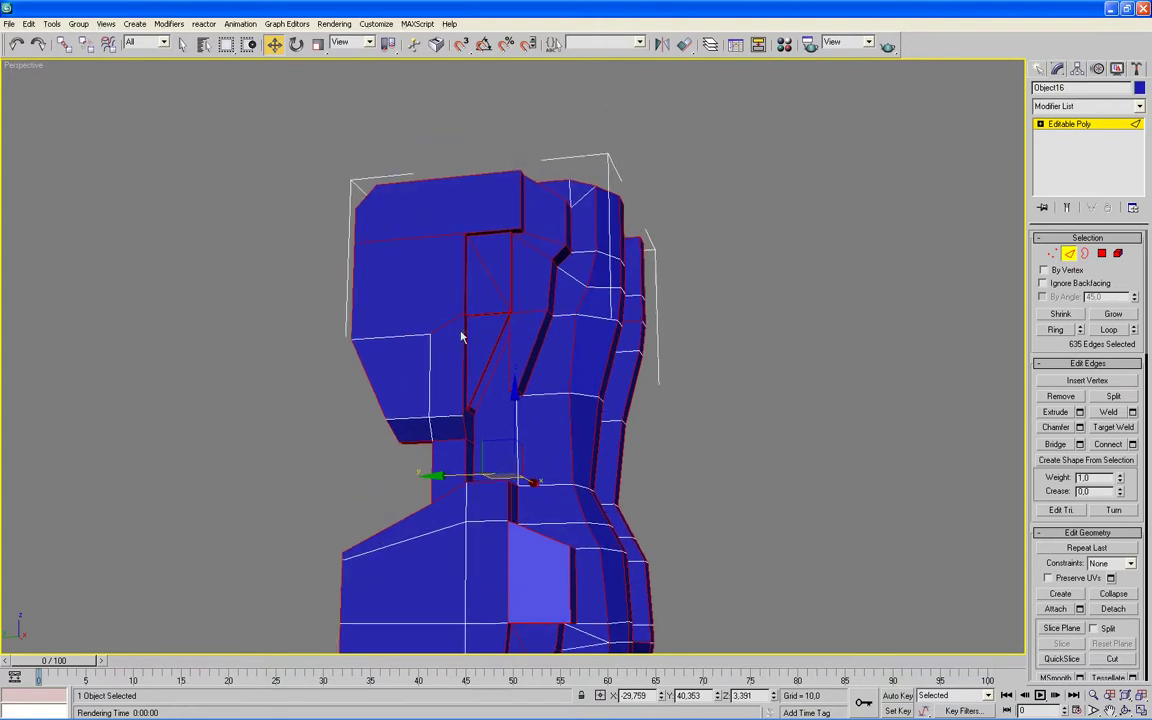
scroll(412, 298, "up", 2)
left_click(407, 303, "alt")
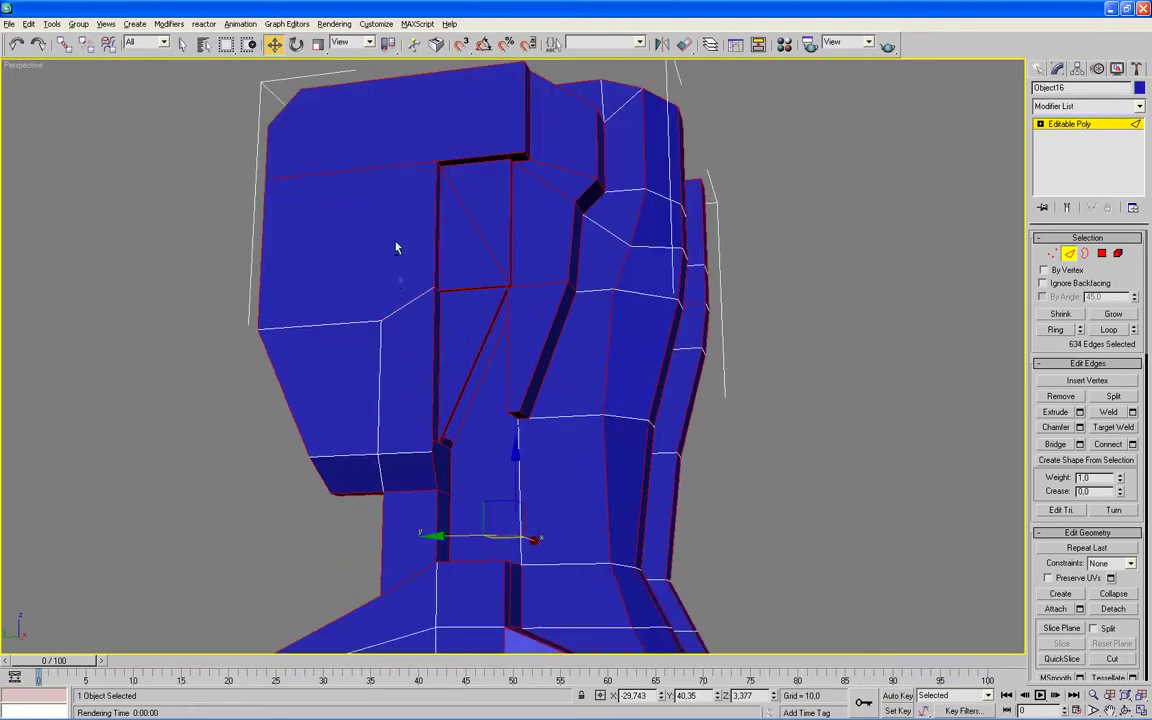
Deselect five more edges around the upper torso block, leaving 629 edges selected.
left_click(375, 169, "alt")
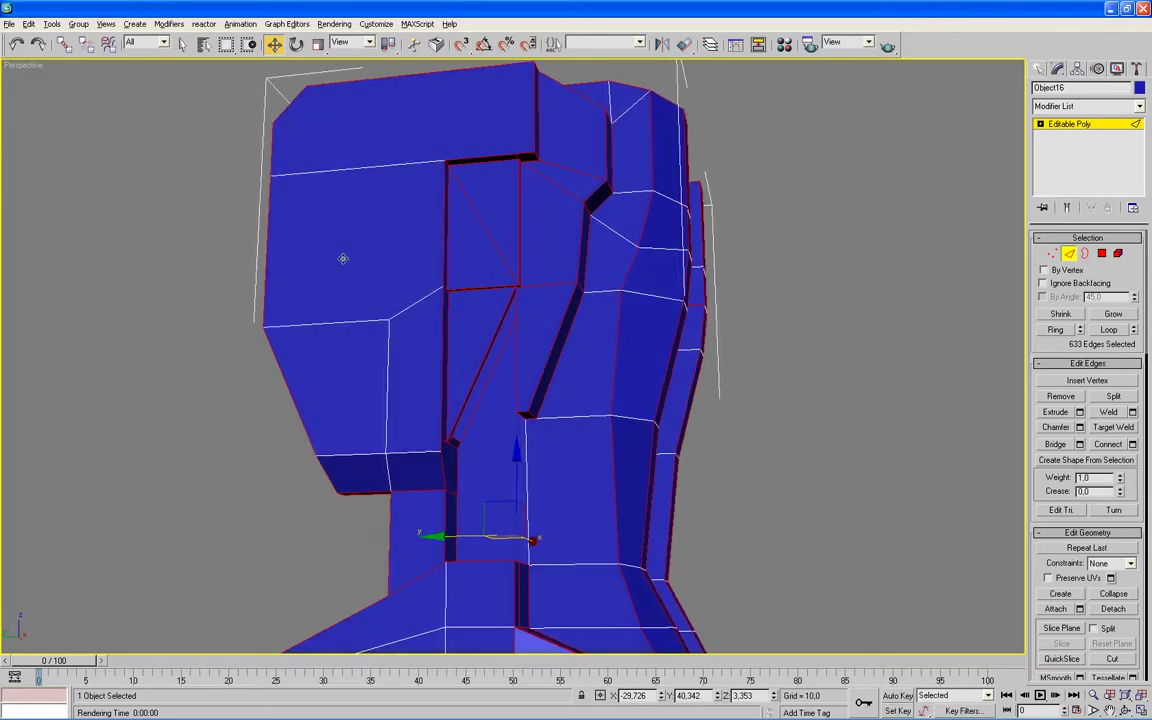
middle_click_drag(342, 257, 453, 262, "alt")
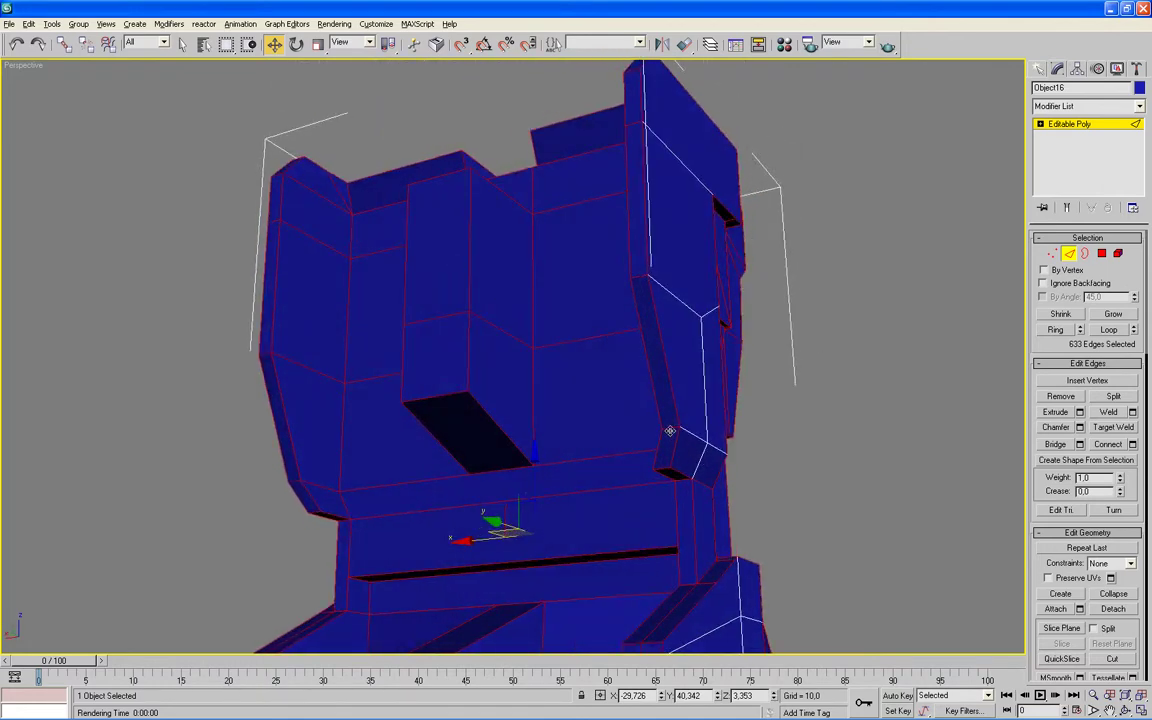
left_click(615, 405, "alt")
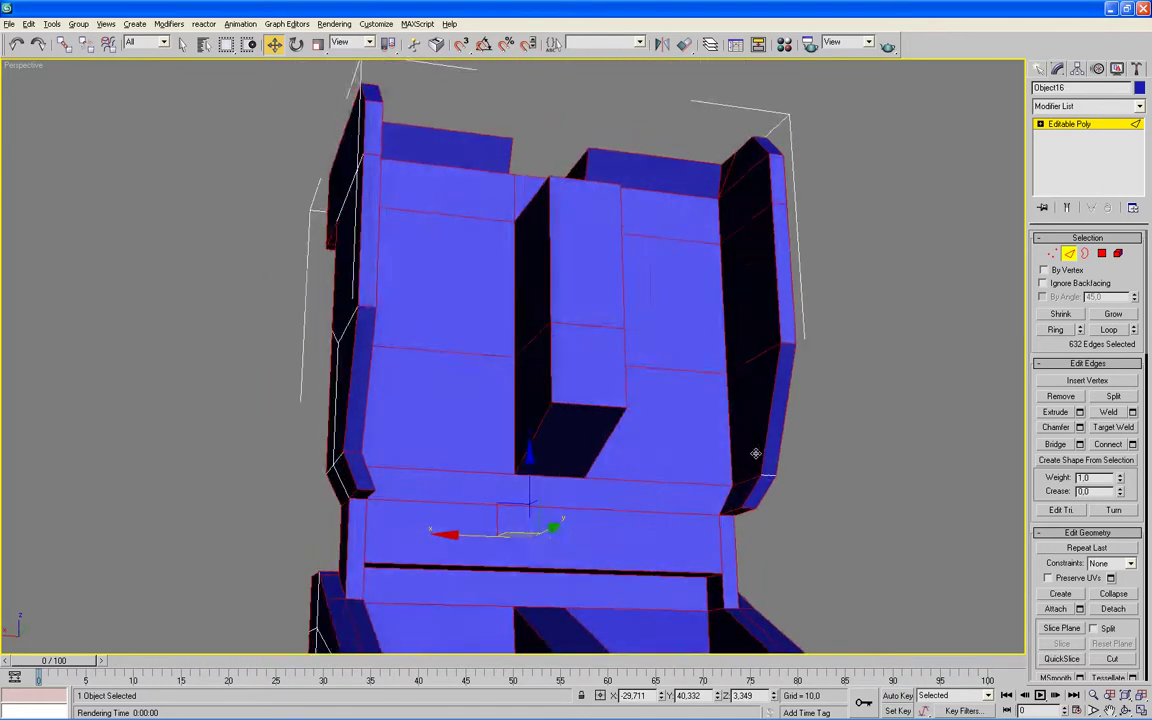
middle_click_drag(615, 405, 747, 483, "alt")
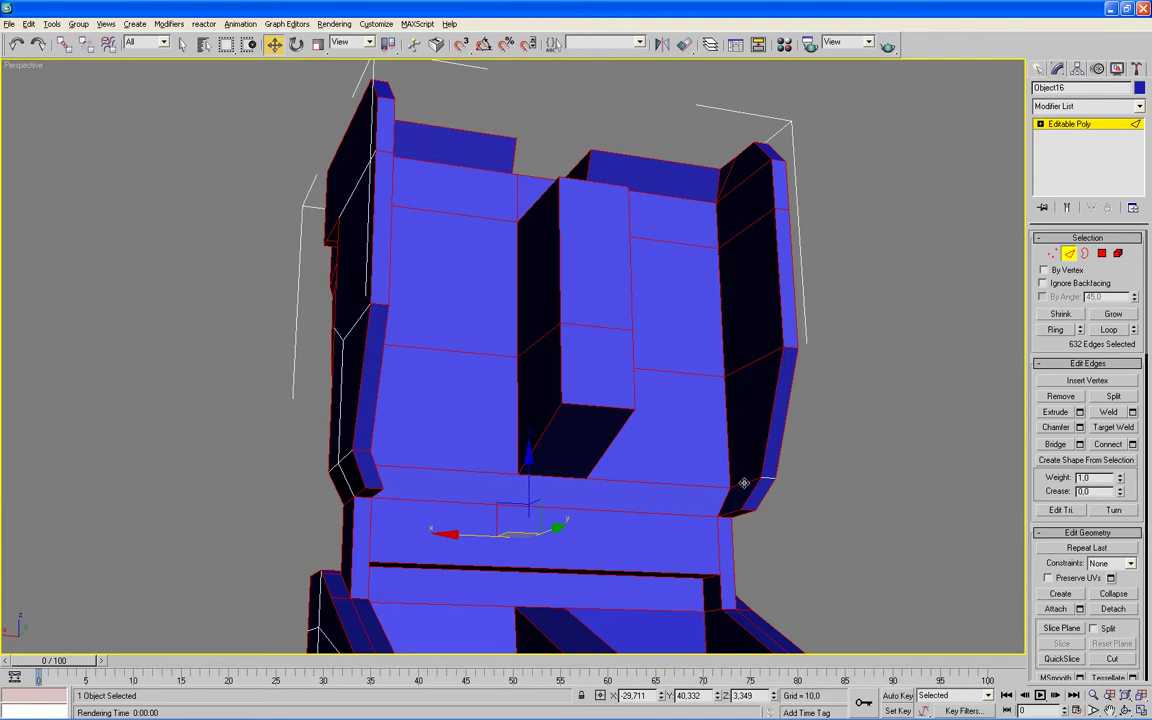
left_click(744, 483, "alt")
middle_click_drag(545, 494, 329, 503, "alt")
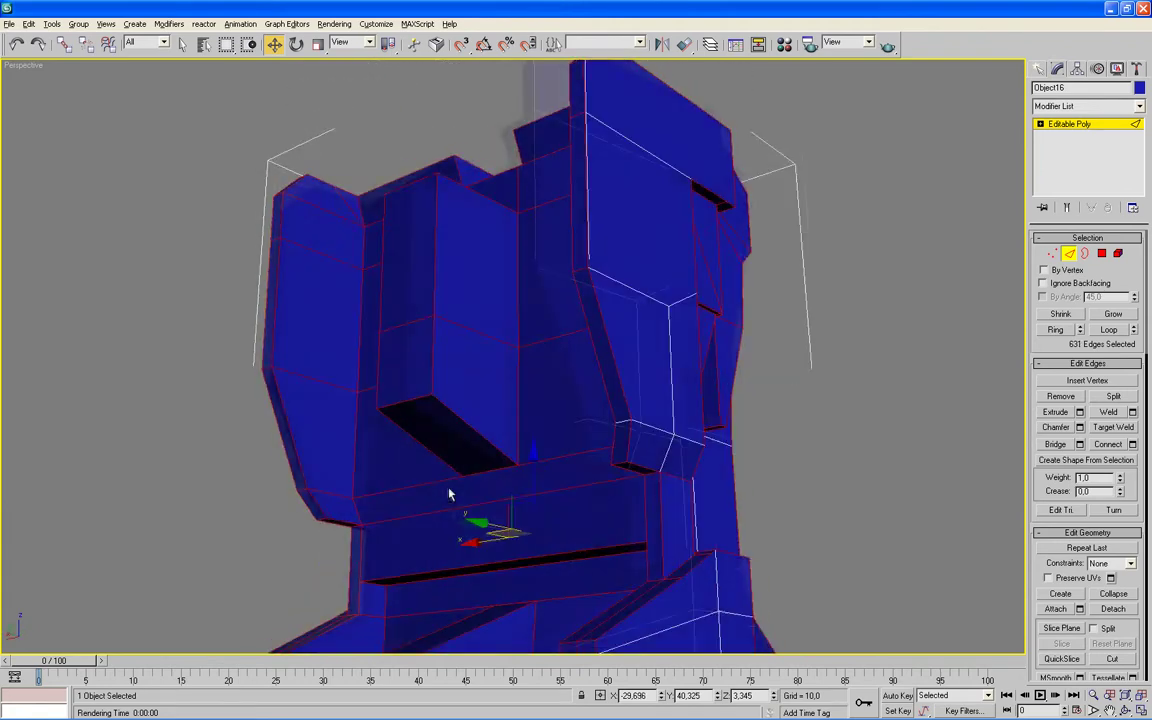
left_click(305, 451, "alt")
middle_click_drag(295, 455, 391, 483, "alt")
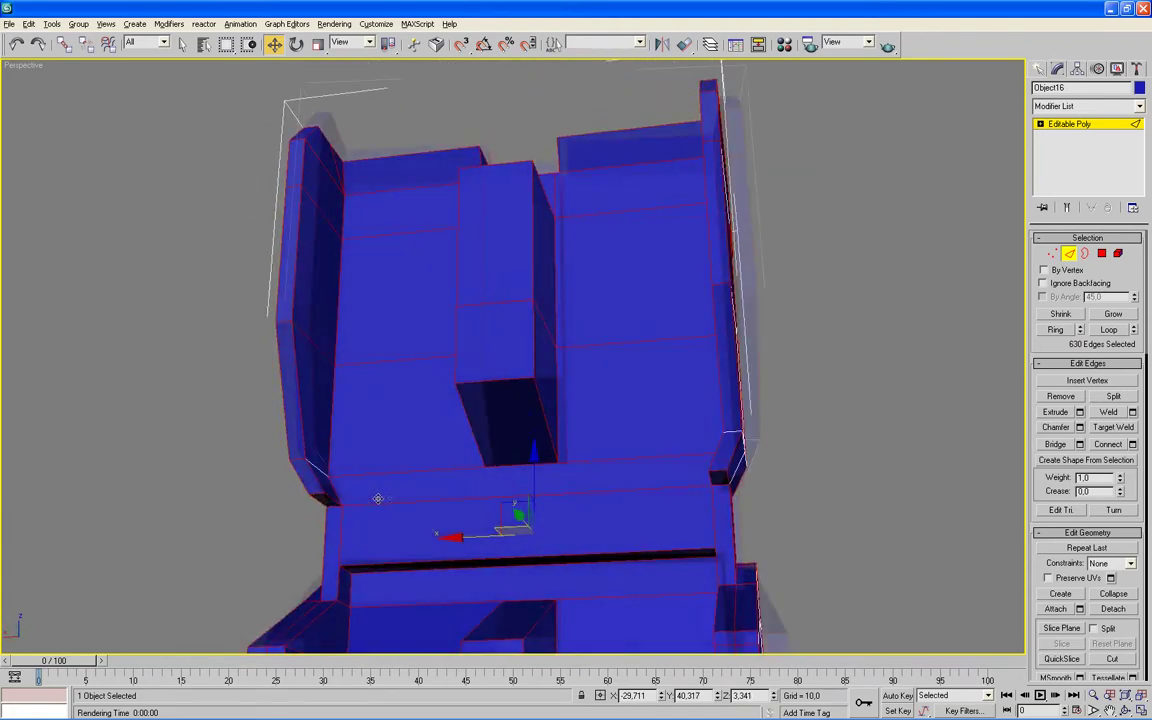
left_click(292, 390, "alt")
mouse_move(292, 390)
middle_mouse_down("alt")
mouse_move(548, 463)
mouse_move(642, 377)
mouse_move(586, 560)
middle_mouse_up("alt")
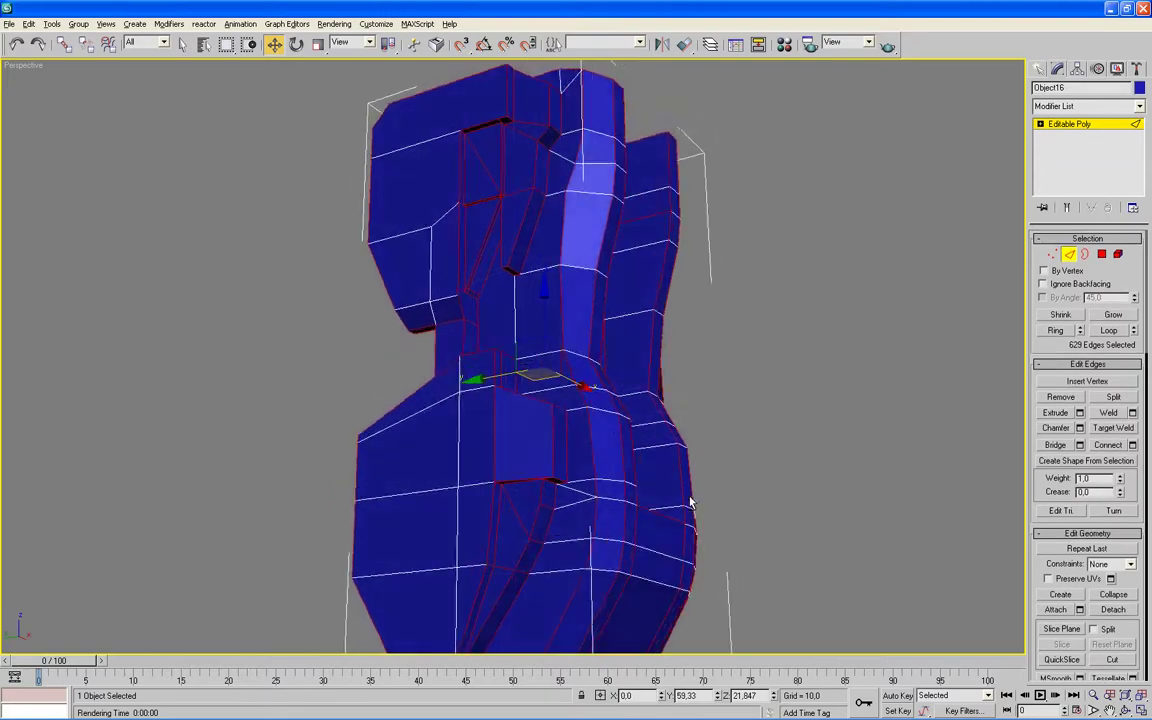
Deselect edges around the top opening, inner front column and lower left side of the torso.
scroll(586, 560, "up", 3)
scroll(548, 415, "up", 3)
middle_click_drag(548, 415, 525, 325, "alt")
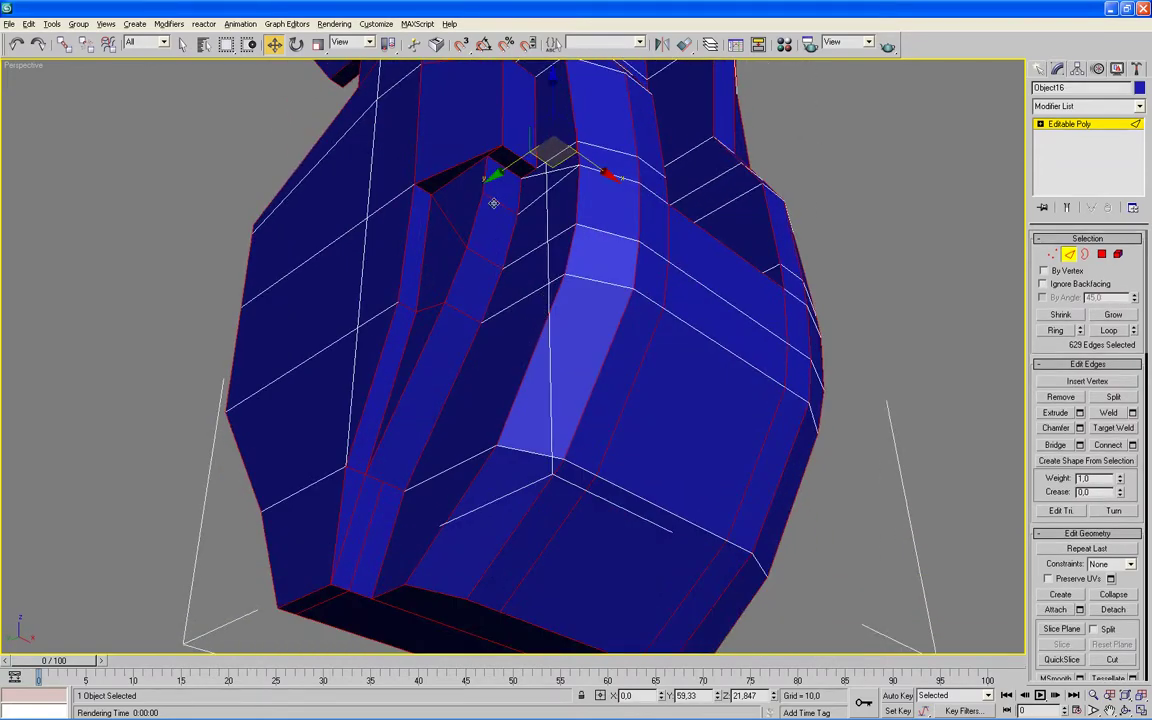
left_click(494, 228, "alt")
left_click(436, 232, "alt")
left_click(440, 305, "alt")
left_click(432, 285, "alt")
left_click(453, 230, "alt")
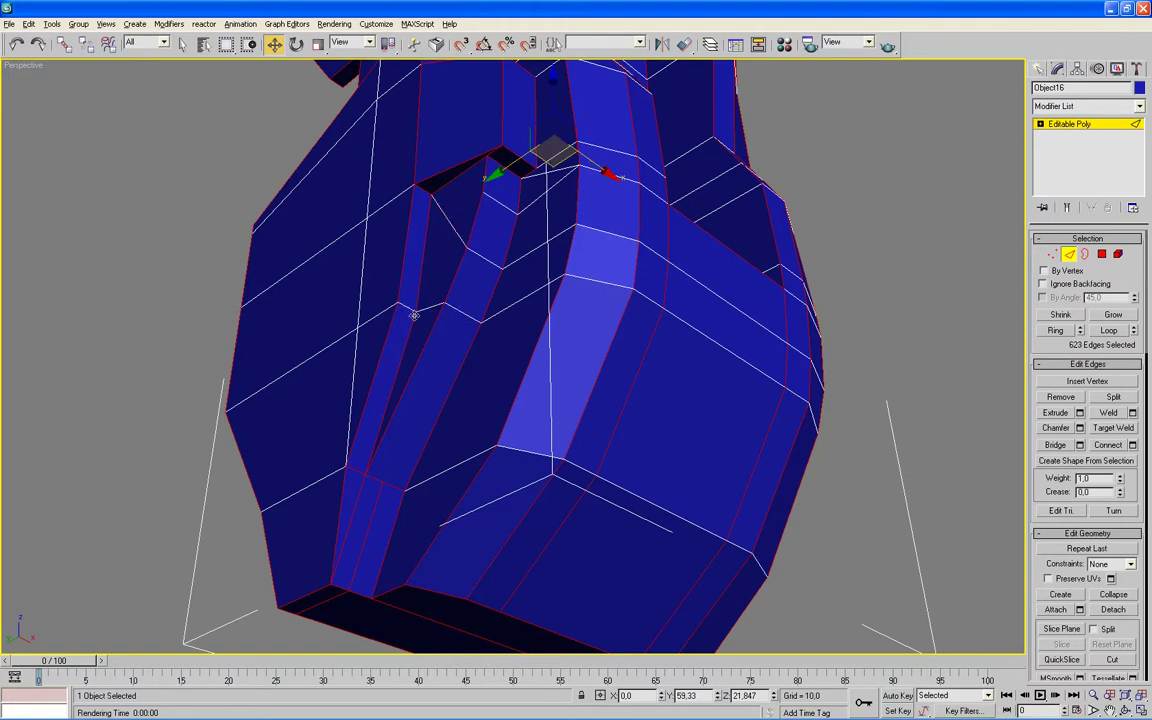
left_click(378, 496, "alt")
left_click(361, 494, "alt")
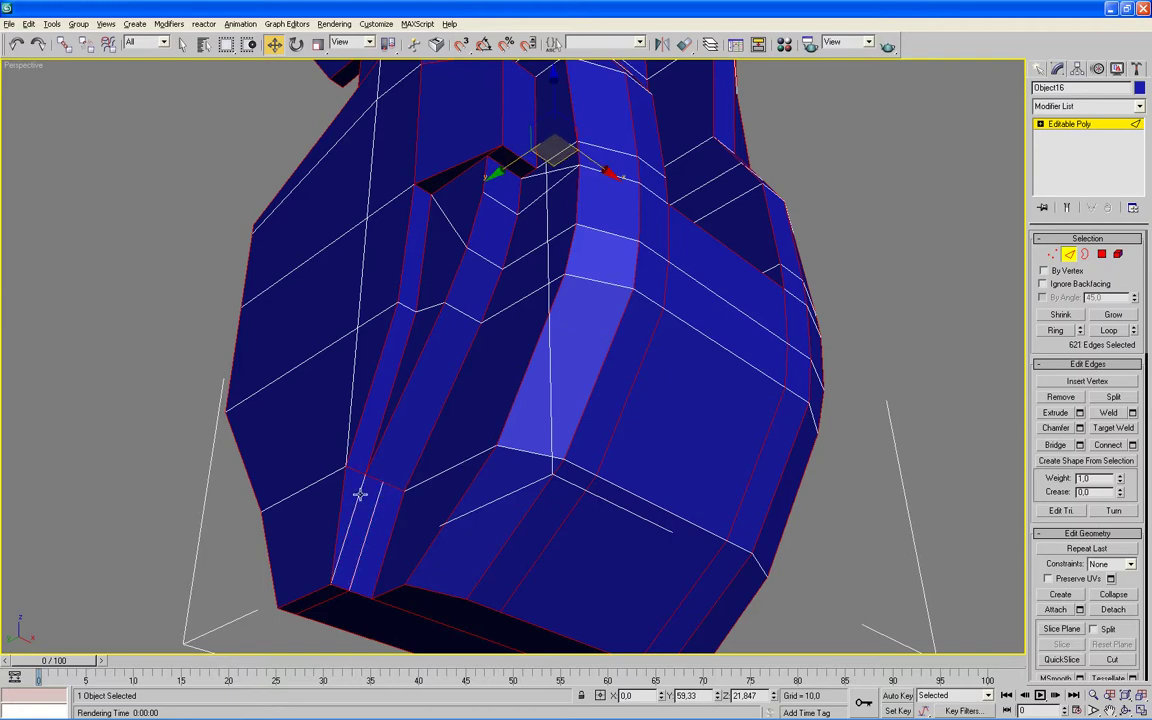
Deselect the edges along the torso's side panel from the other side.
mouse_move(617, 514)
middle_mouse_down("alt")
mouse_move(557, 500)
mouse_move(540, 455)
middle_mouse_up("alt")
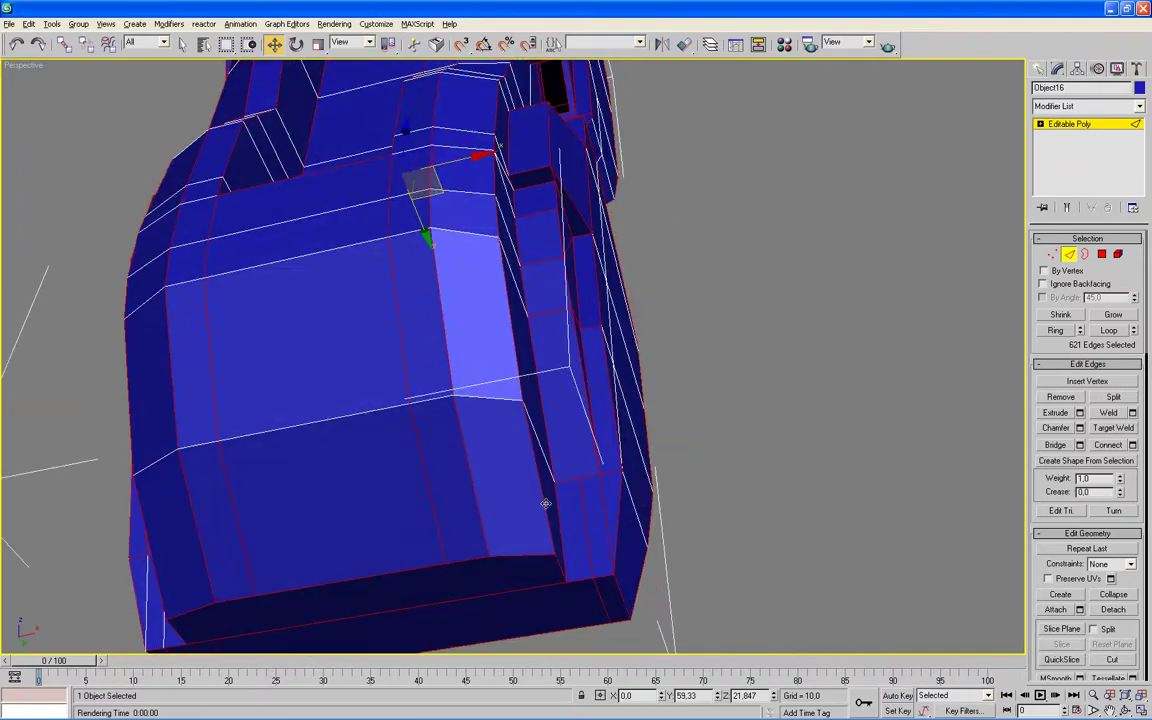
left_click(588, 507, "alt")
mouse_move(588, 507)
middle_mouse_down("alt")
mouse_move(648, 499)
mouse_move(538, 488)
middle_mouse_up("alt")
left_click(654, 480, "alt")
left_click(504, 462, "alt")
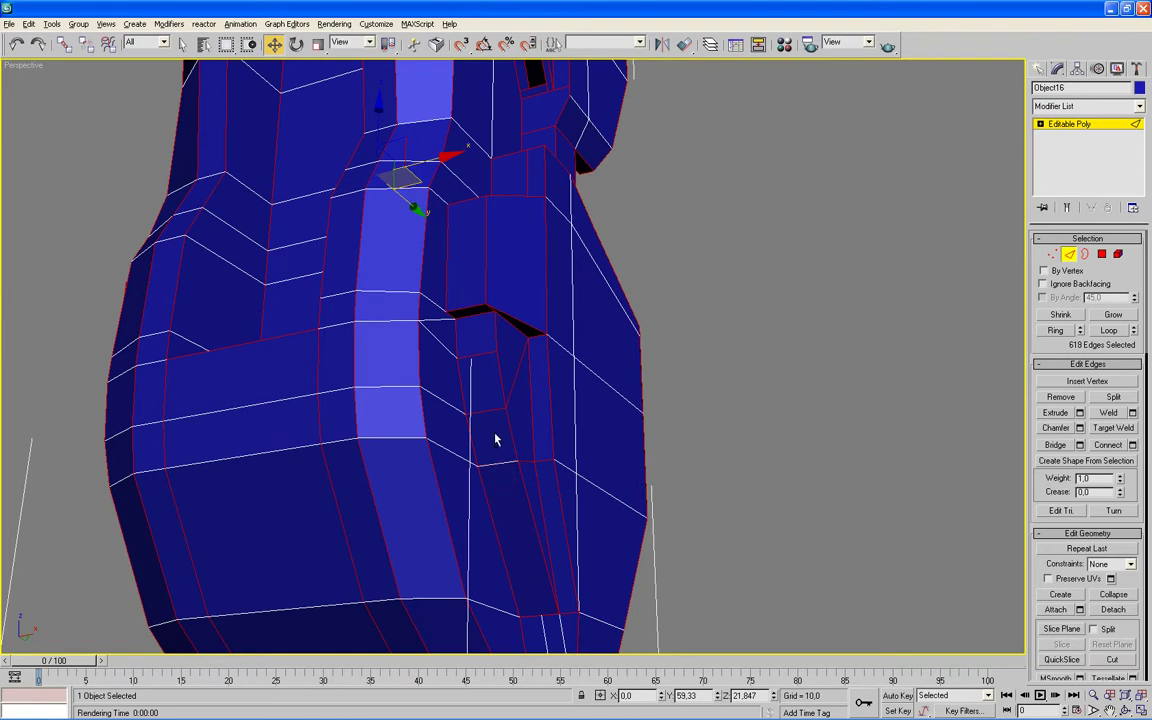
left_click(489, 410, "alt")
left_click(483, 354, "alt")
left_click(517, 372, "alt")
left_click(472, 417, "alt")
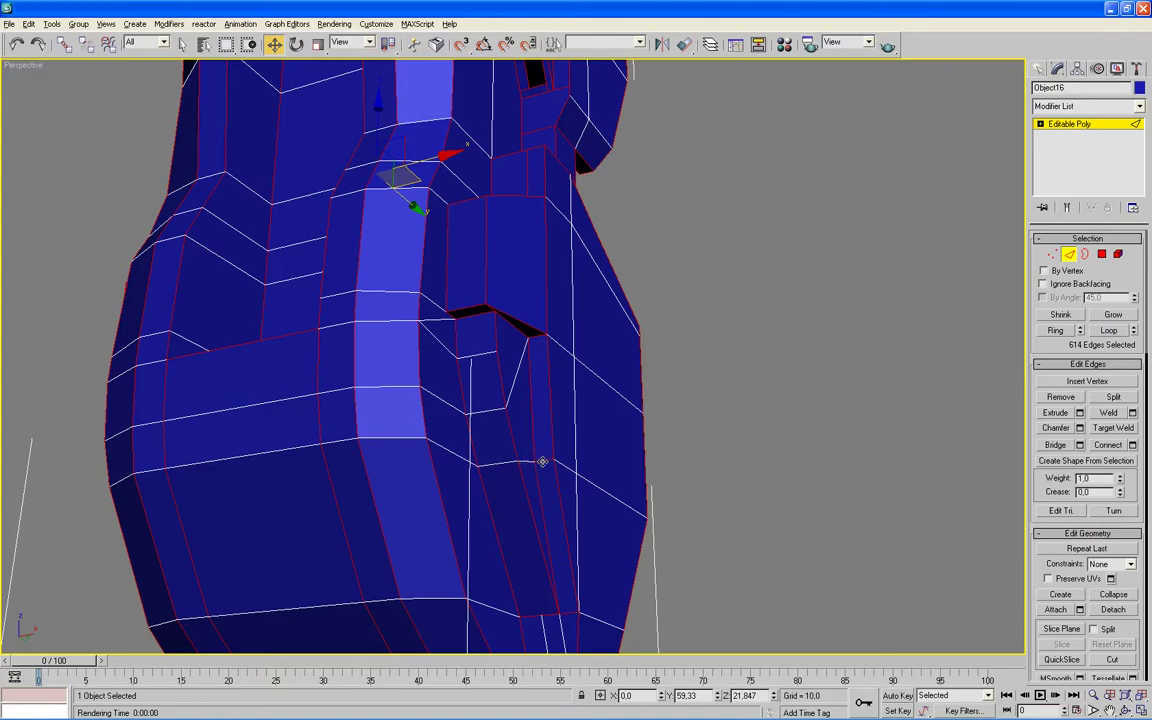
left_click(490, 418, "alt")
mouse_move(549, 441)
middle_mouse_down("alt")
mouse_move(585, 482)
mouse_move(669, 476)
mouse_move(696, 487)
mouse_move(671, 473)
mouse_move(741, 509)
middle_mouse_up("alt")
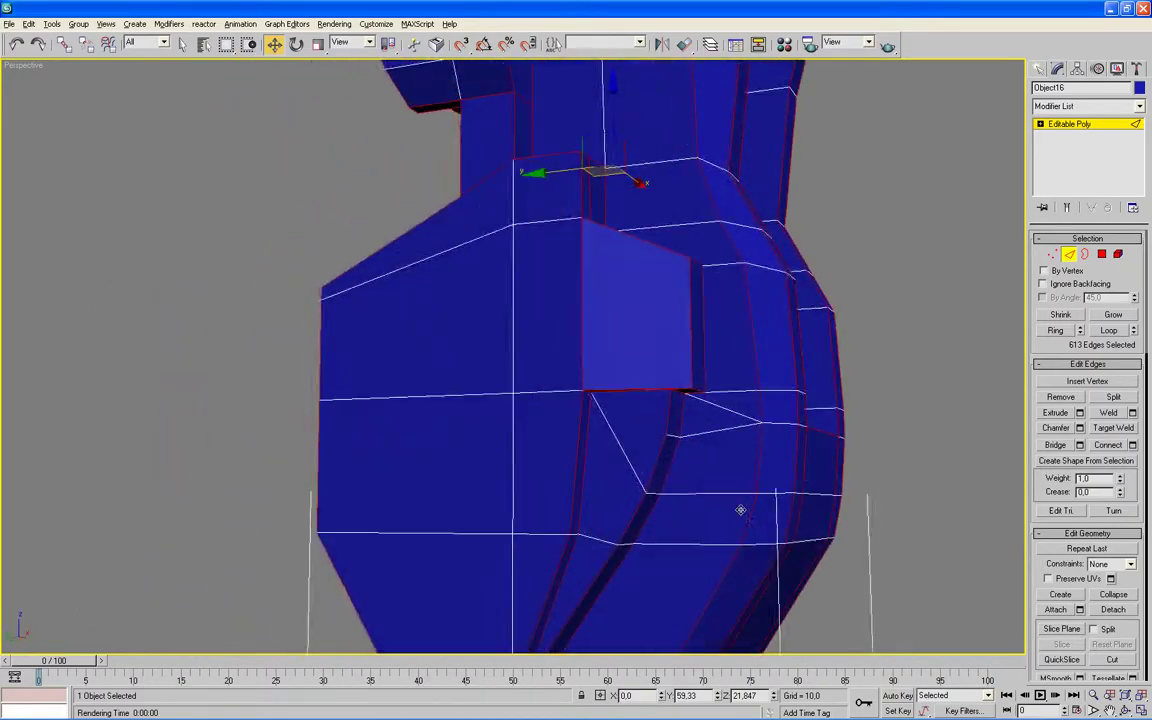
mouse_move(540, 507)
middle_mouse_down("alt")
mouse_move(648, 476)
mouse_move(687, 489)
mouse_move(720, 481)
middle_mouse_up("alt")
Deselect the vertical edges on the torso's right side and their short top edges.
scroll(758, 538, "up", 3)
left_click(765, 526, "alt")
left_click(737, 524, "alt")
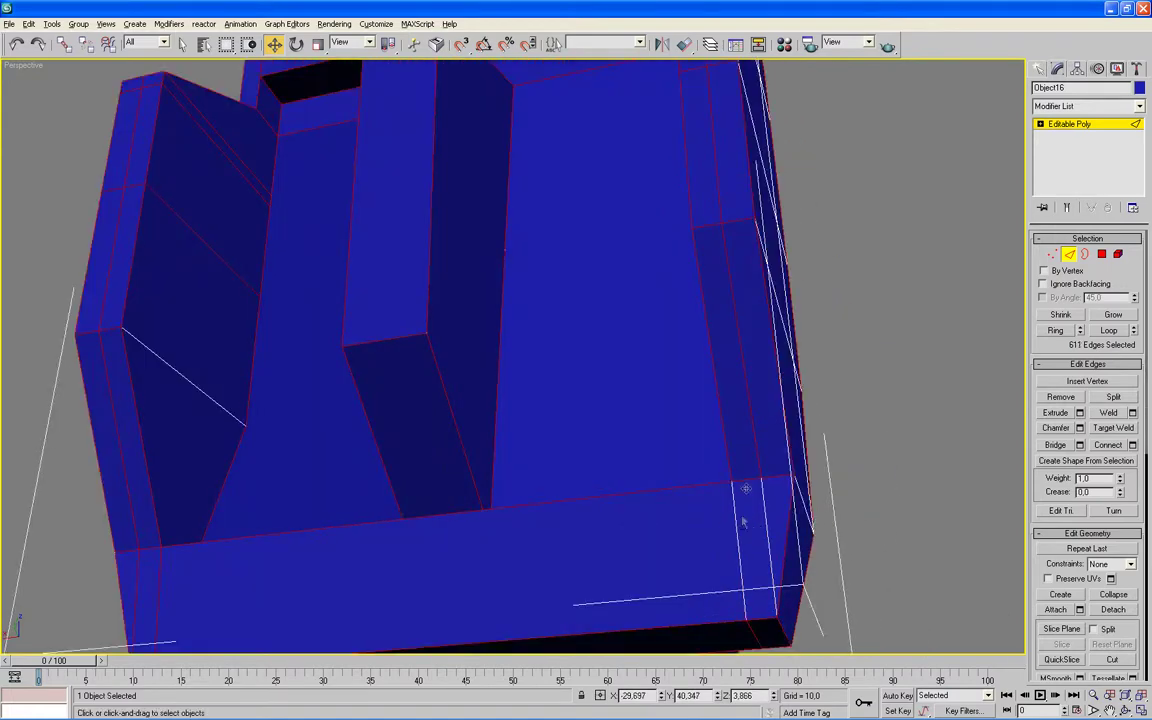
left_click(755, 448, "alt")
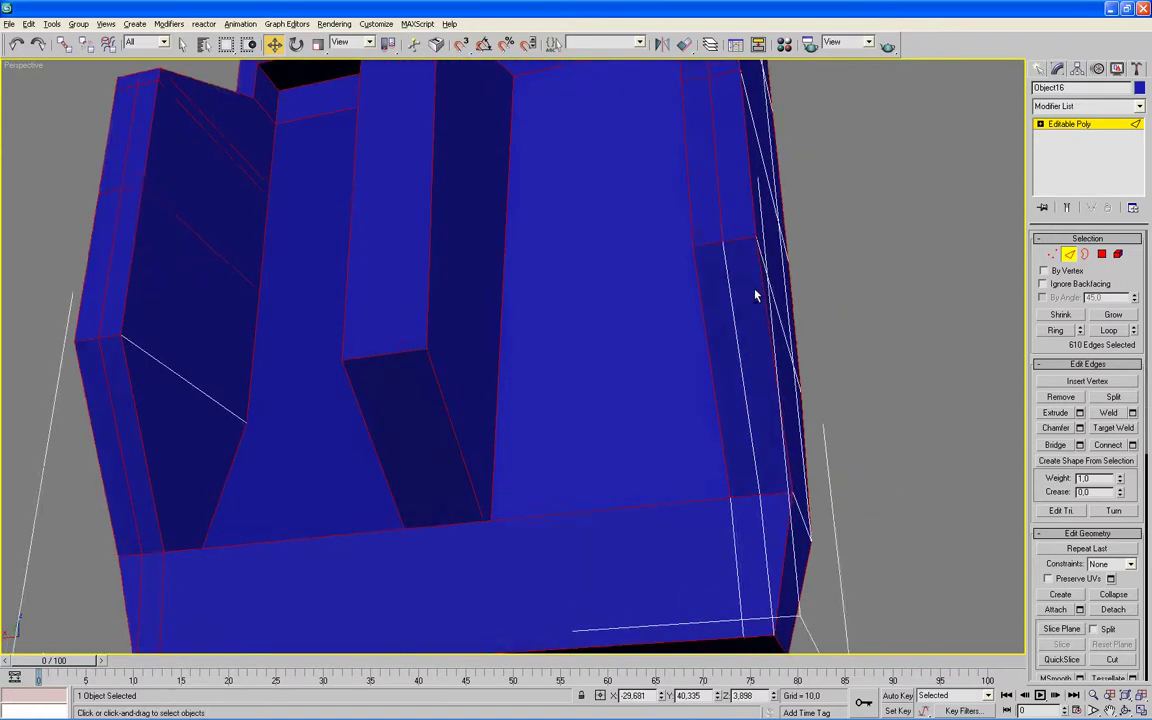
middle_click_drag(748, 334, 753, 316, "alt")
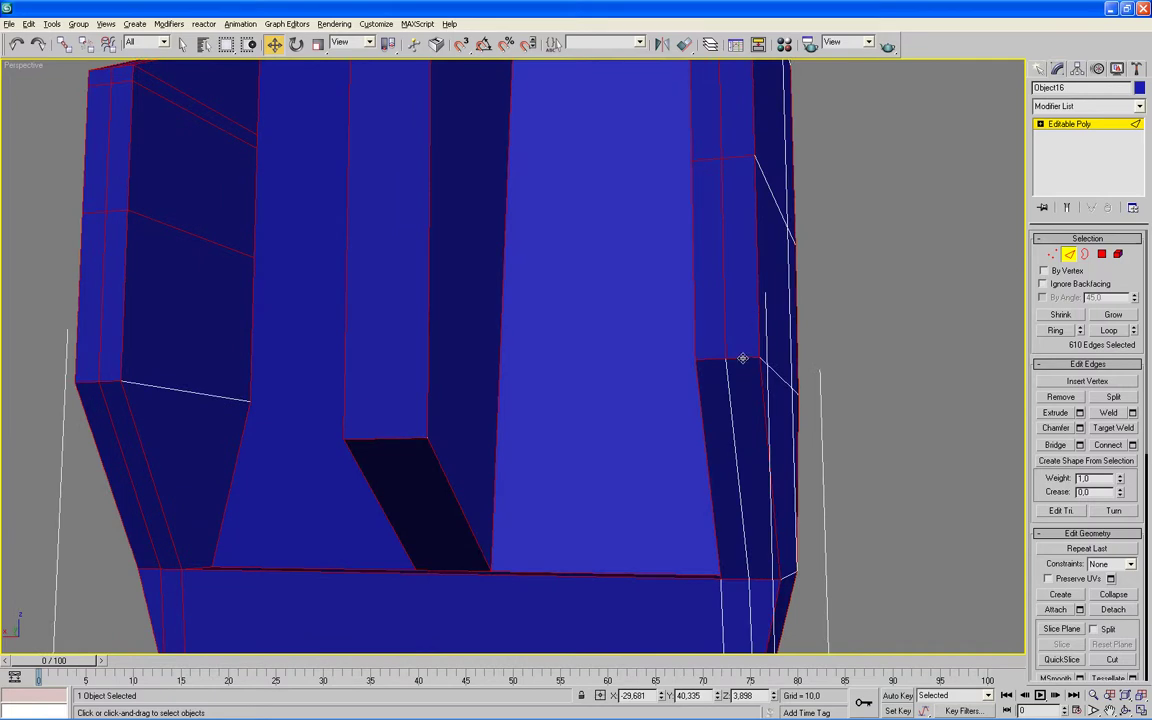
left_click(724, 340, "alt")
left_click(738, 156, "alt")
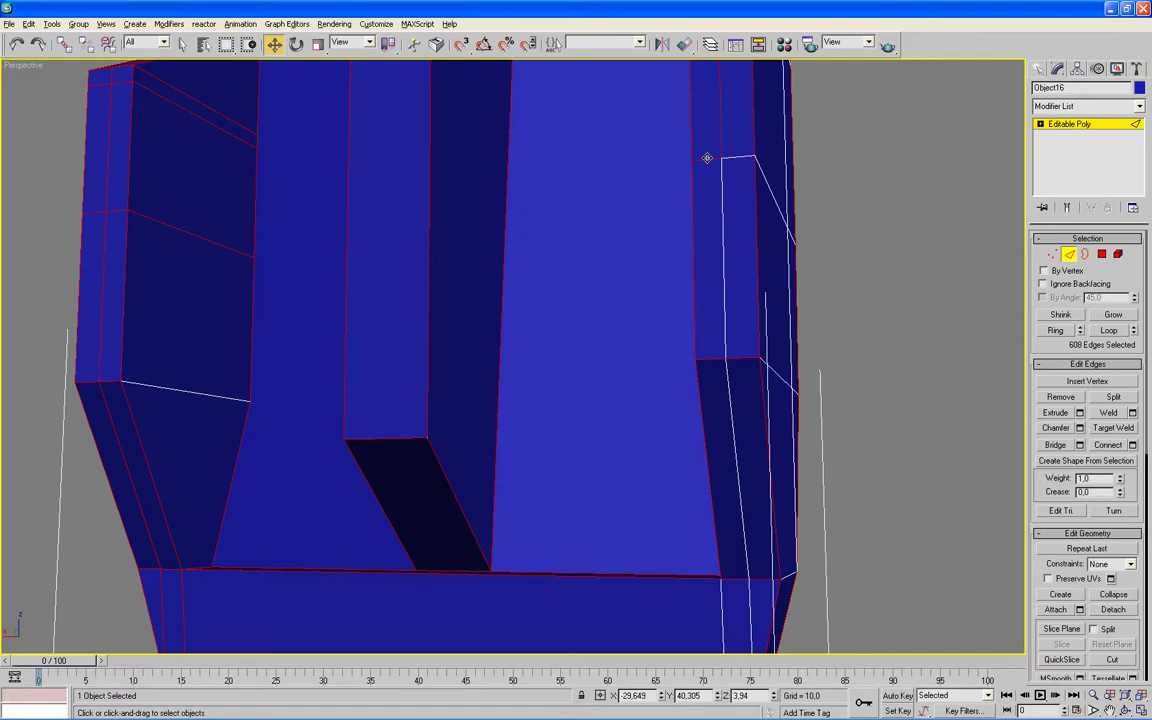
left_click(742, 156, "alt")
Deselect the right column and front pillar top edges, leaving 602 edges selected.
middle_click_drag(823, 172, 713, 310, "alt")
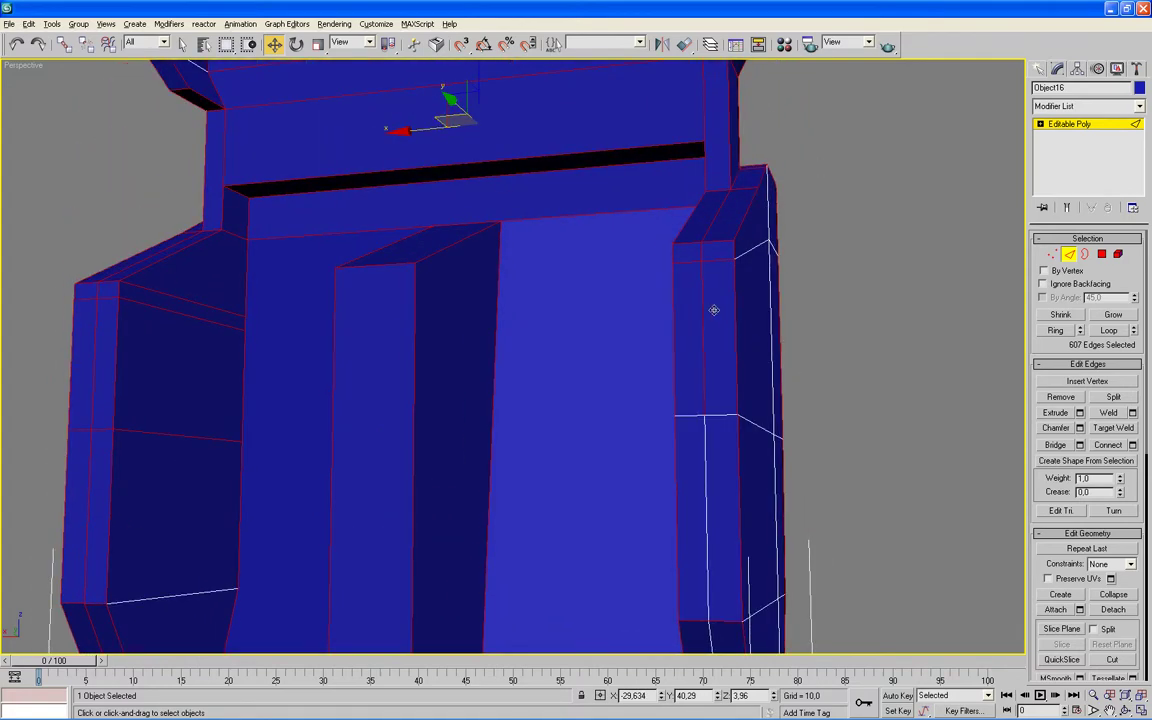
left_click(704, 300, "alt")
scroll(740, 303, "up", 3)
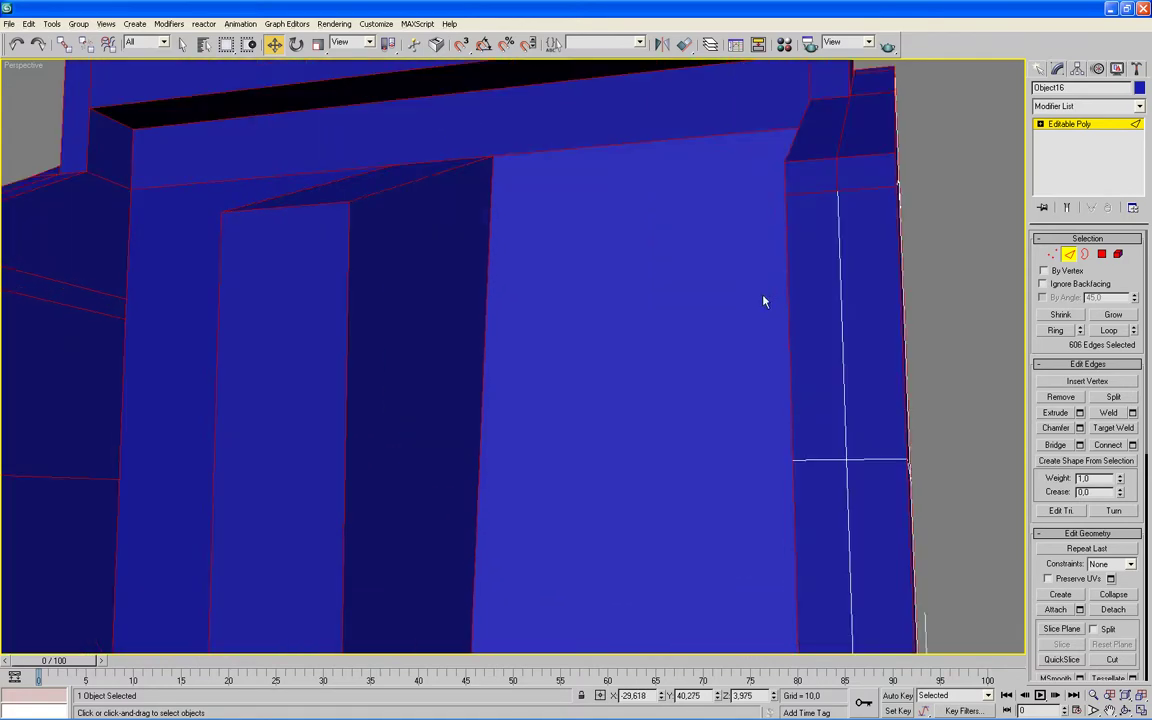
left_click(868, 188, "alt")
left_click(822, 191, "alt")
middle_click_drag(830, 183, 767, 185, "alt")
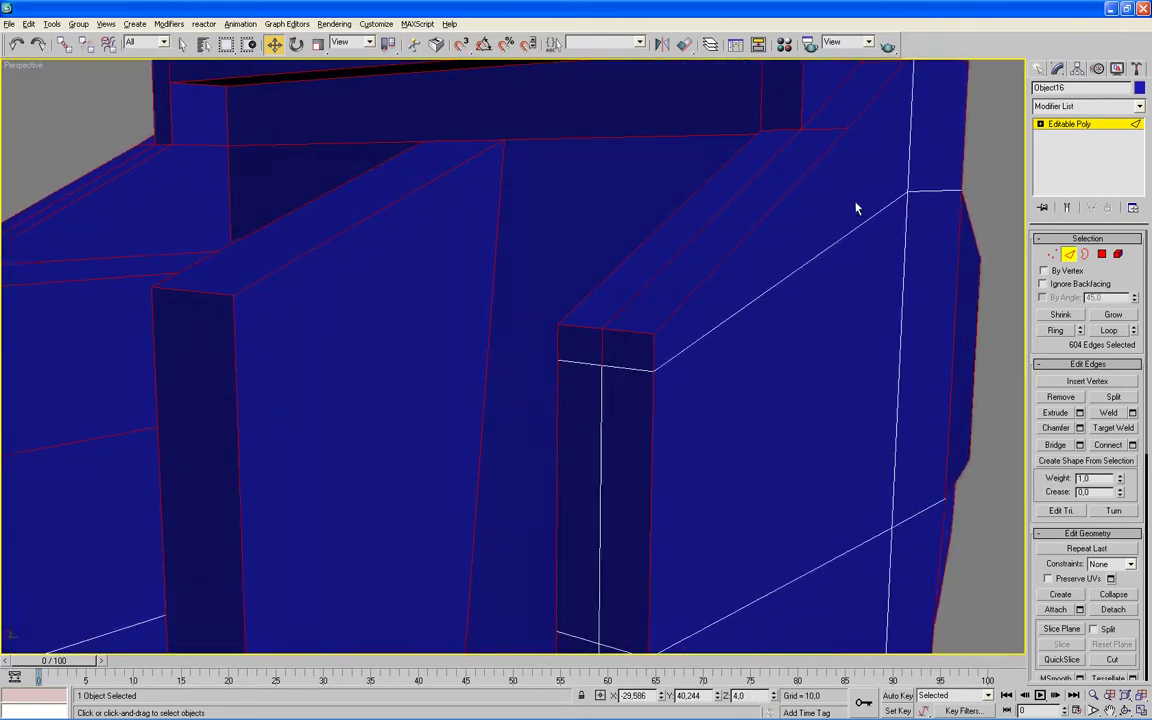
left_click(755, 175, "alt")
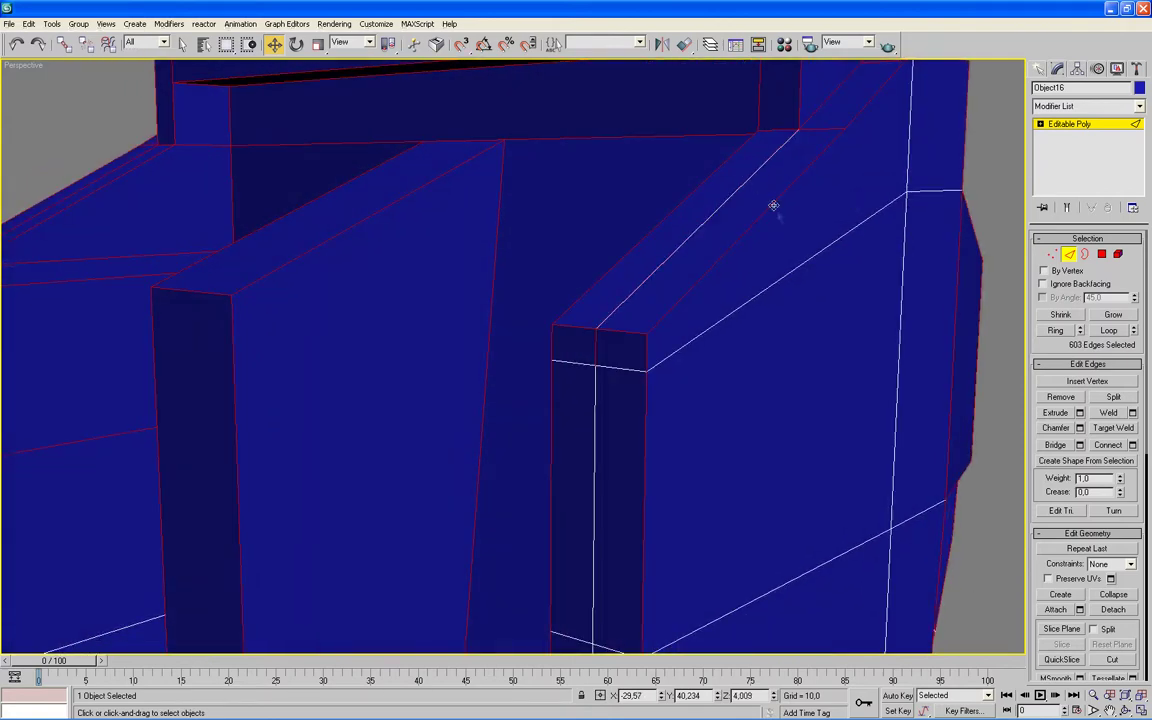
scroll(771, 206, "down", 1)
scroll(750, 250, "down", 1)
left_click(557, 354, "alt")
scroll(566, 411, "up", 1)
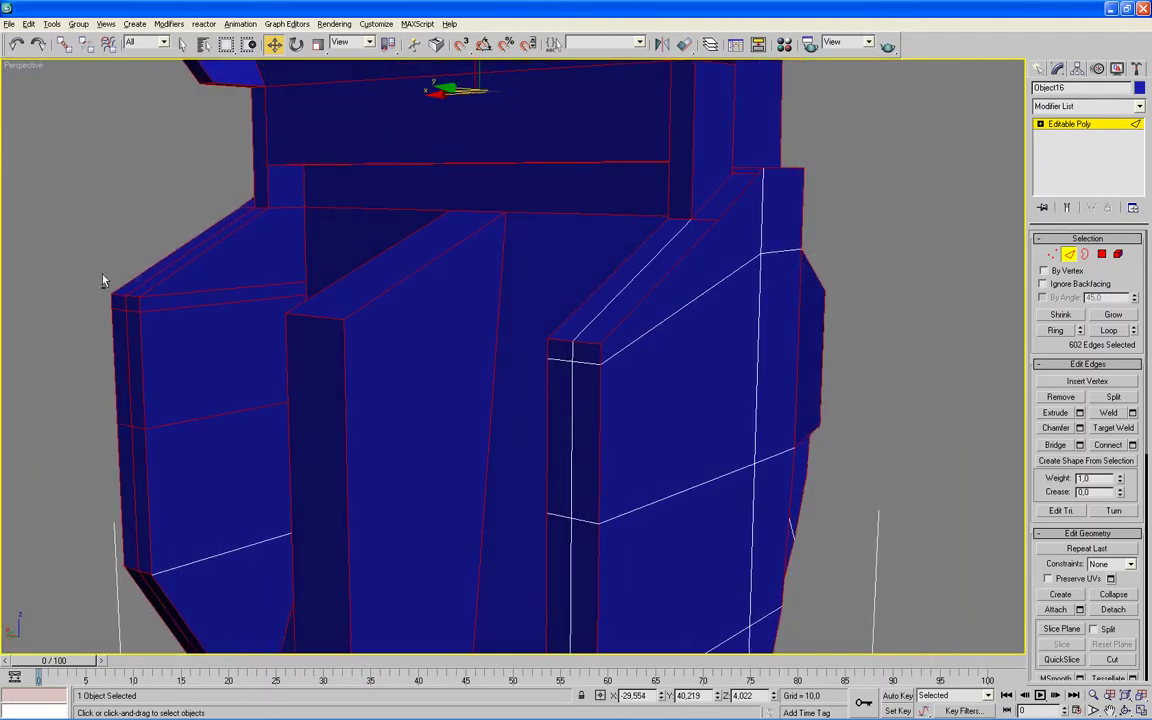
Deselect the top-left corner, left side and left face edges of the block.
left_click(145, 282, "alt")
left_click(126, 304, "alt")
left_click(132, 311, "alt")
left_click(119, 310, "alt")
left_click(127, 330, "alt")
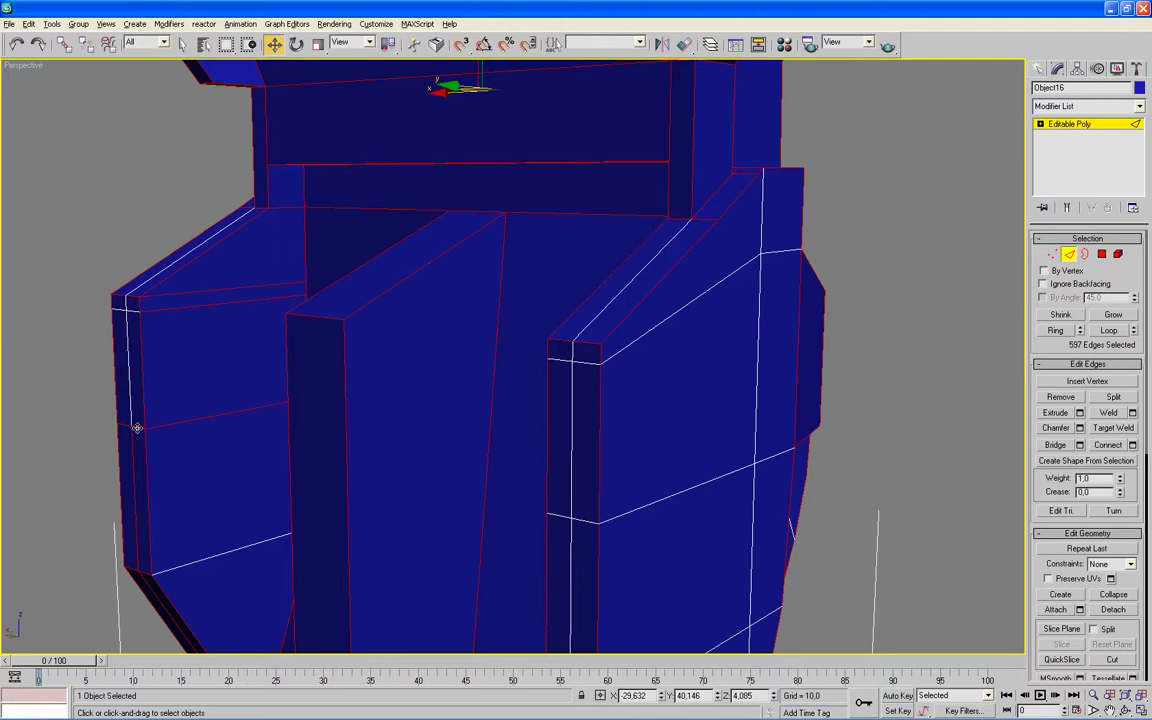
left_click(124, 386, "alt")
left_click(125, 436, "alt")
left_click(130, 448, "alt")
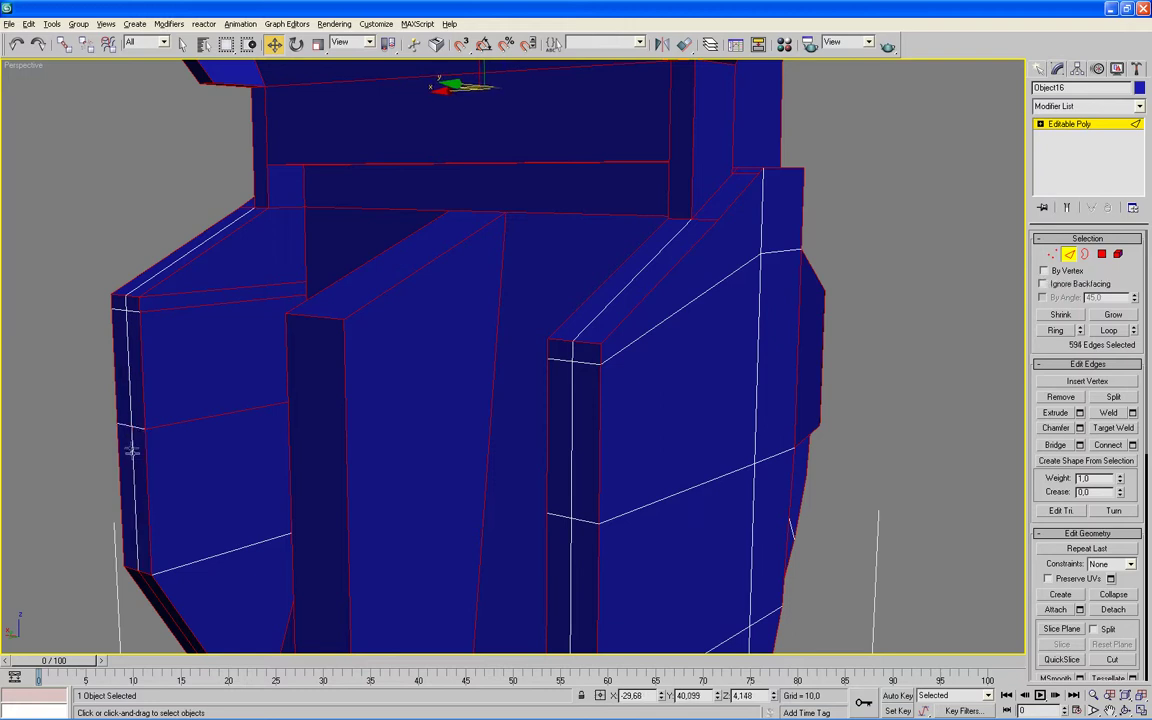
left_click(185, 421, "alt")
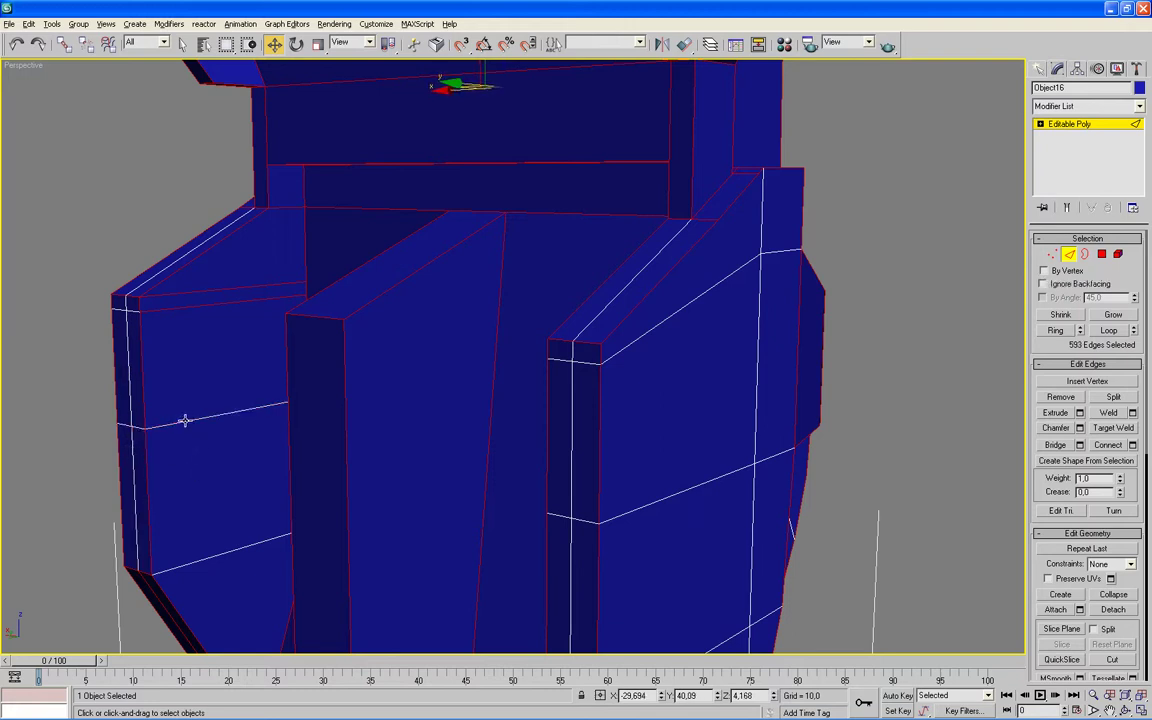
left_click(185, 307, "alt")
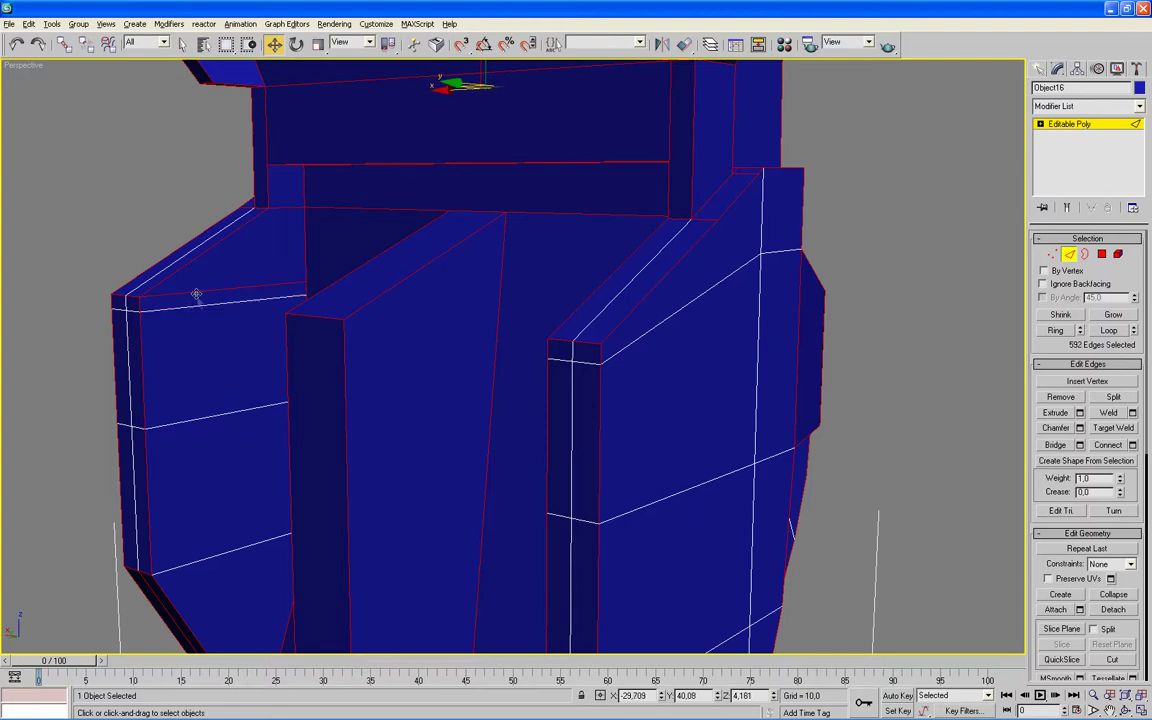
left_click(175, 262, "alt")
Deselect the right face's top edges, a diagonal base edge and two vertical base edges.
mouse_move(337, 424)
middle_mouse_down("alt")
mouse_move(568, 432)
mouse_move(700, 398)
middle_mouse_up("alt")
left_click(703, 422, "alt")
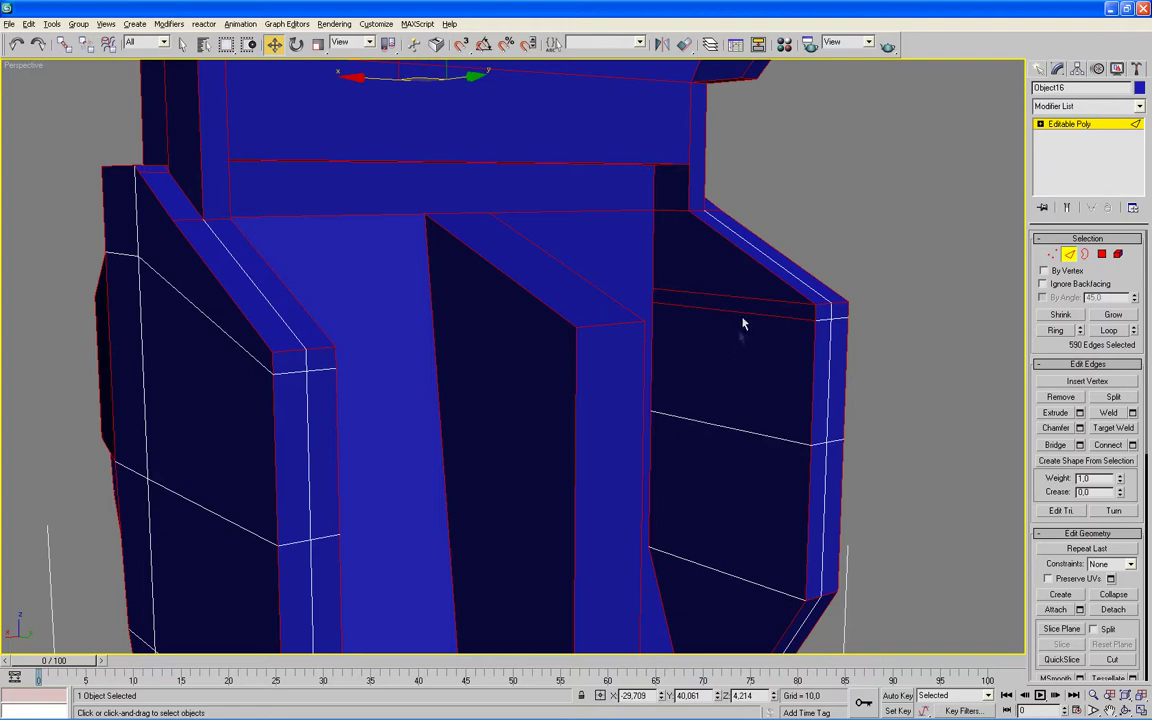
left_click(741, 313, "alt")
left_click(743, 298, "alt")
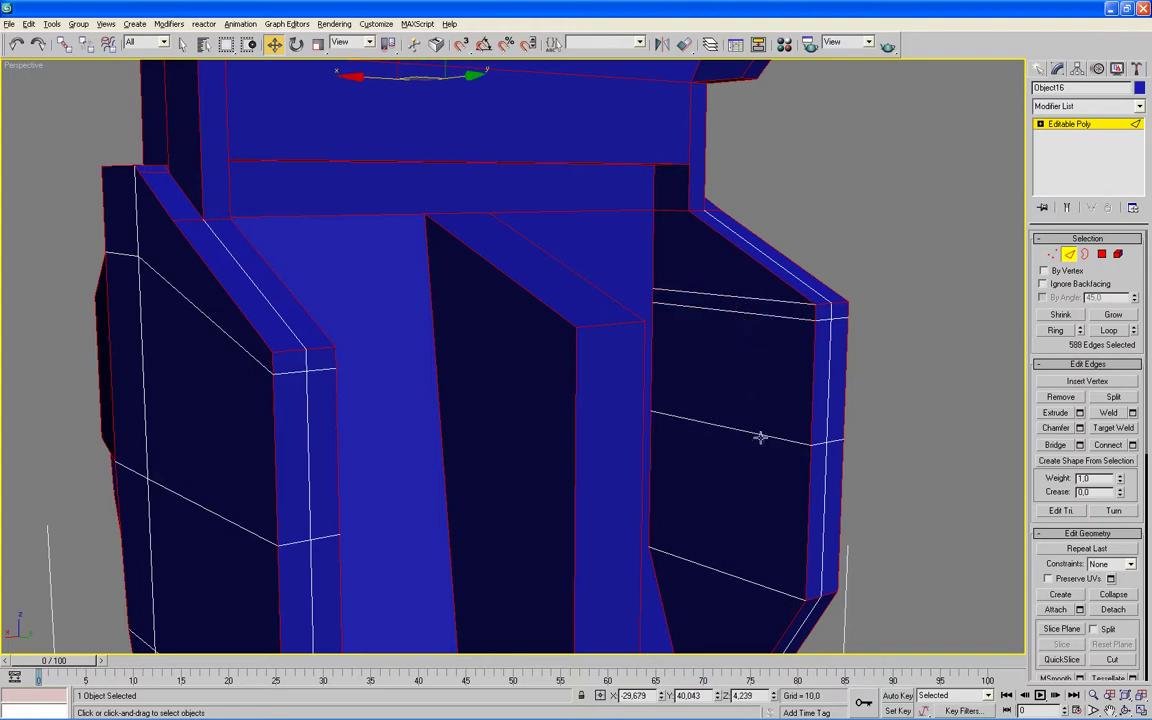
middle_click_drag(636, 498, 352, 418)
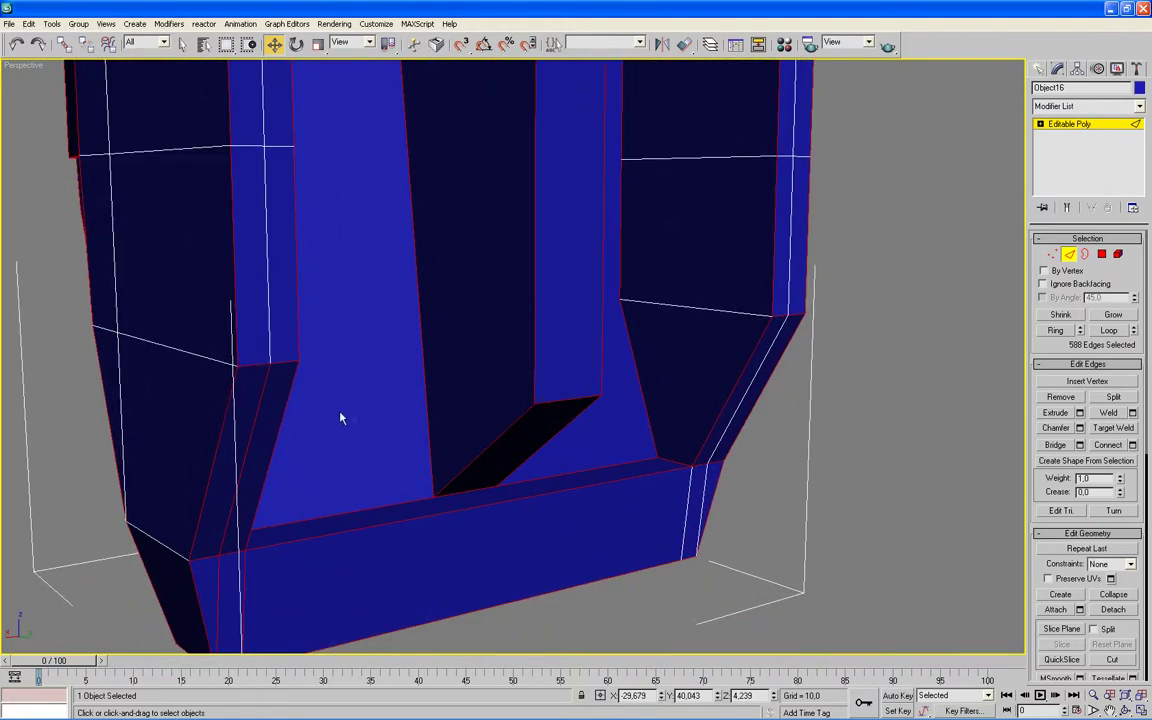
left_click(257, 410, "alt")
middle_click_drag(350, 497, 321, 473, "alt")
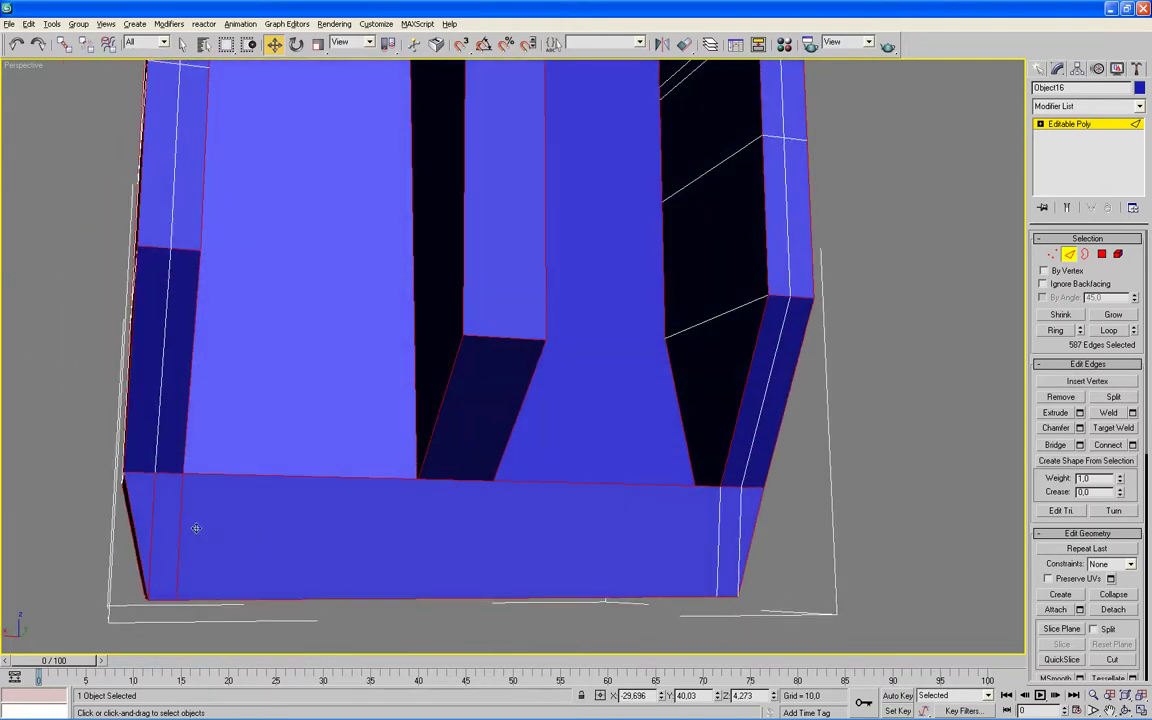
left_click(181, 521, "alt")
left_click(152, 520, "alt")
Deselect several edges on the upper torso and near its top.
scroll(615, 468, "down", 3)
scroll(579, 481, "down", 3)
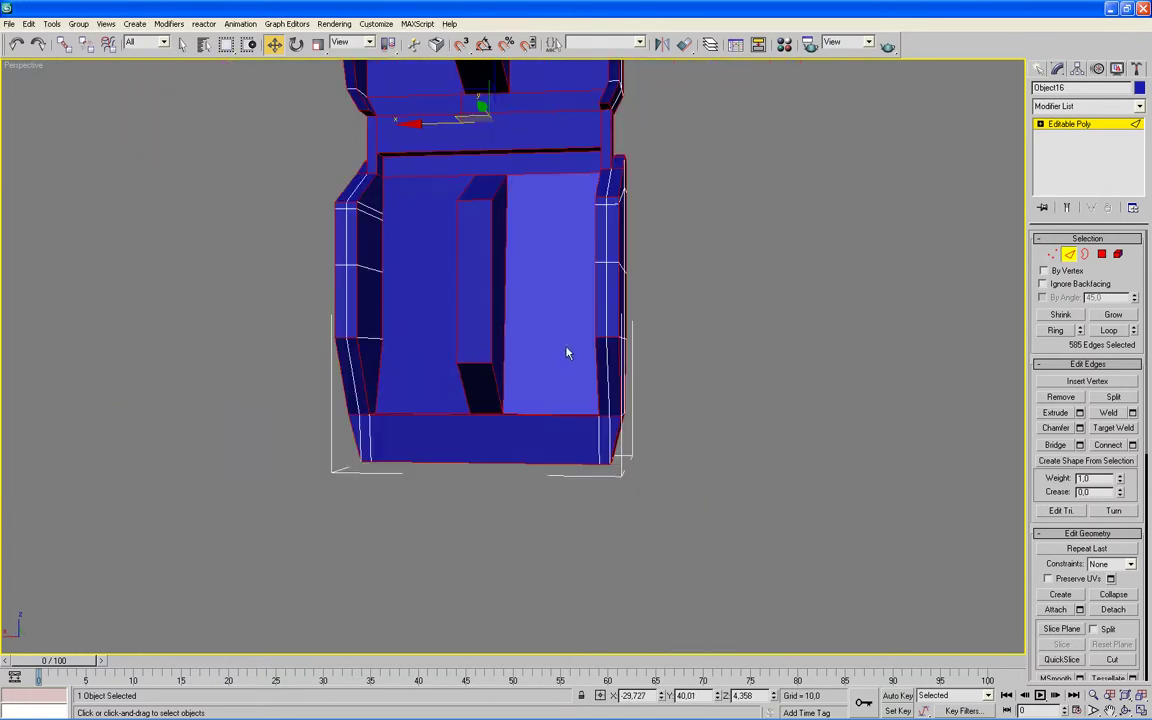
middle_click_drag(540, 196, 578, 458)
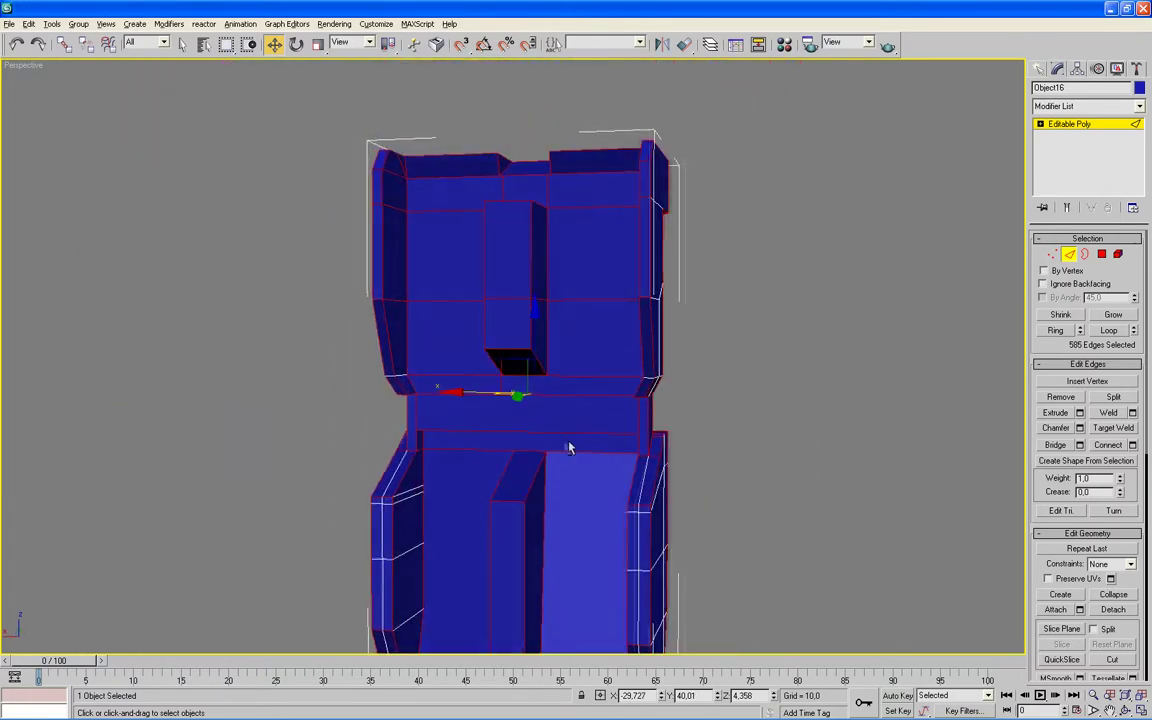
scroll(495, 410, "up", 3)
scroll(481, 404, "up", 1)
scroll(465, 390, "up", 2)
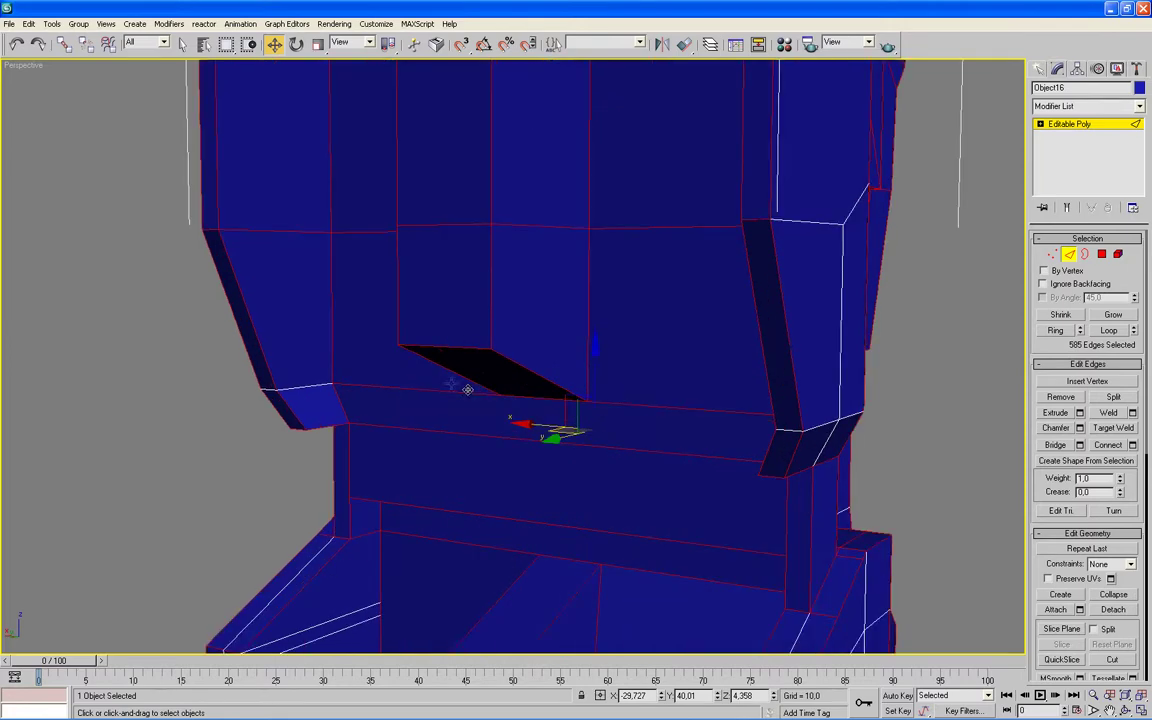
scroll(420, 382, "up", 2)
middle_click_drag(412, 380, 401, 378)
left_click(345, 296, "alt")
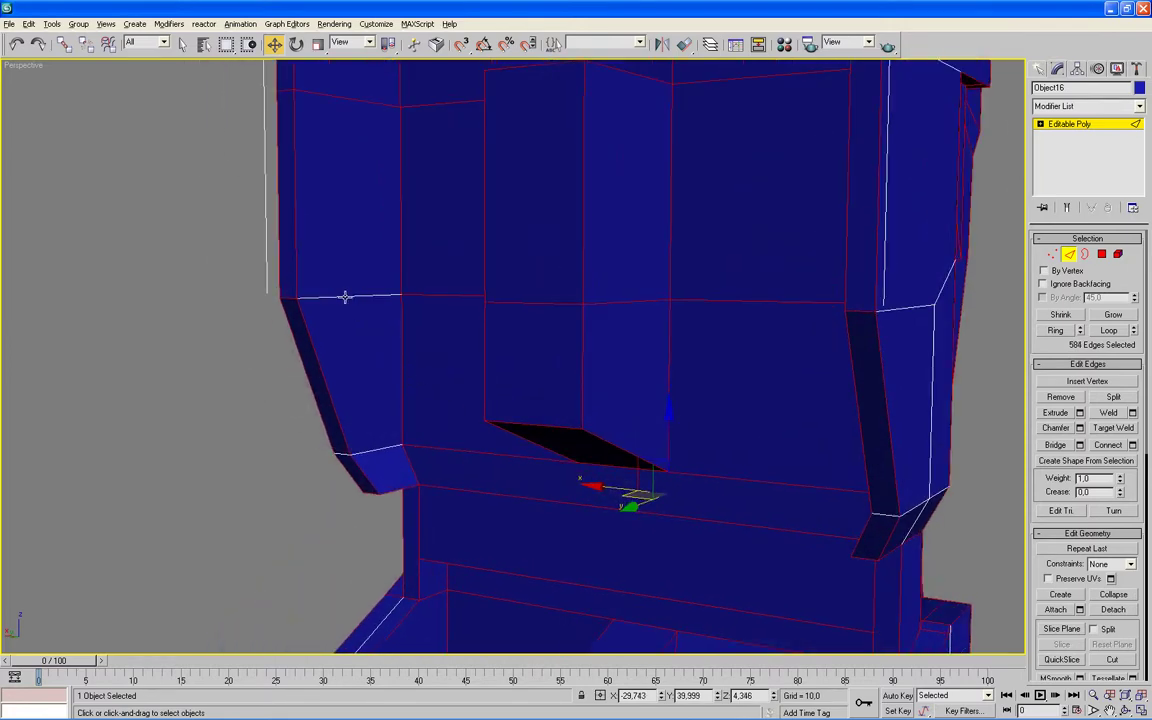
left_click(346, 98, "alt")
middle_click_drag(309, 118, 437, 360)
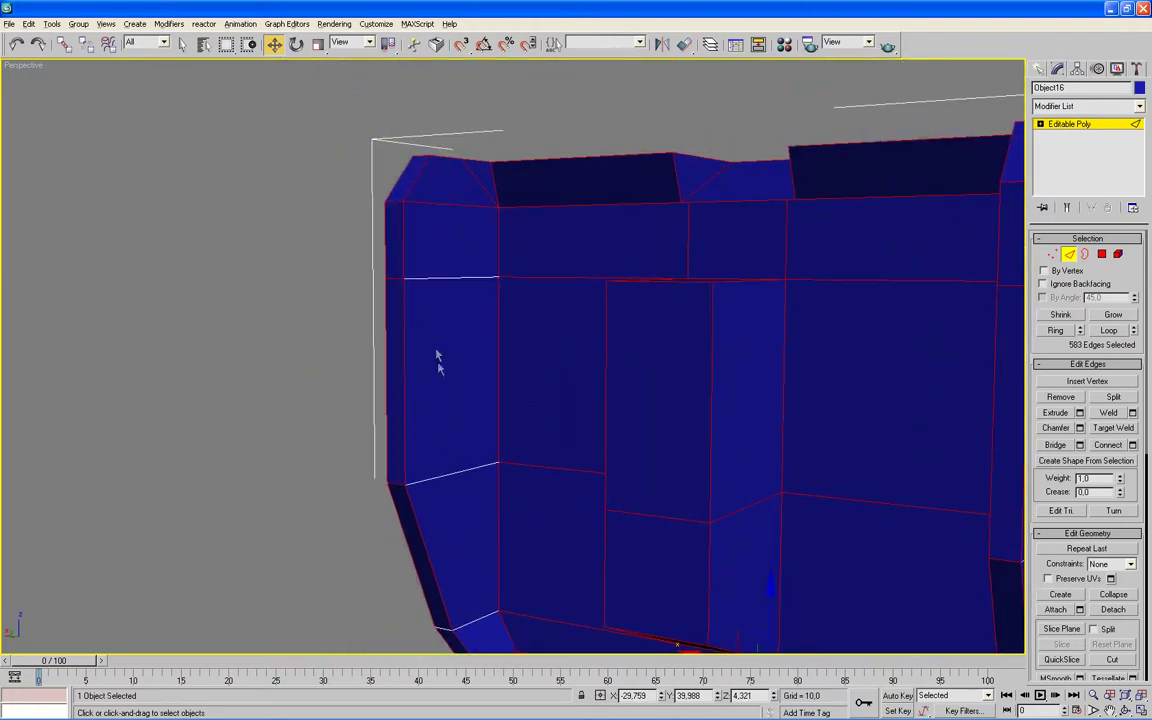
left_click(392, 278, "alt")
left_click(433, 204, "alt")
Deselect four right-side edges by the chest opening, reaching 577 selected edges.
mouse_move(777, 362)
middle_mouse_down("alt")
mouse_move(839, 366)
mouse_move(802, 368)
mouse_move(846, 362)
mouse_move(941, 273)
middle_mouse_up("alt")
left_click(939, 276, "alt")
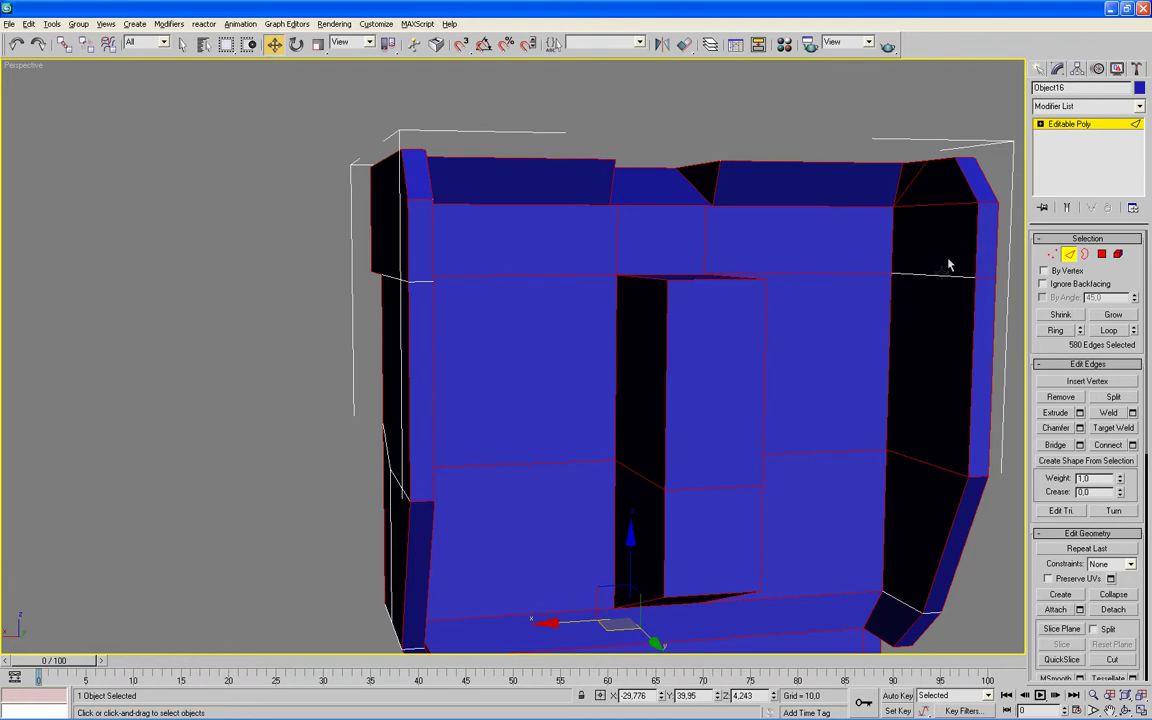
left_click(944, 203, "alt")
left_click(982, 279, "alt")
left_click(923, 461, "alt")
mouse_move(957, 467)
middle_mouse_down("alt")
mouse_move(905, 465)
mouse_move(663, 373)
mouse_move(795, 432)
mouse_move(769, 473)
mouse_move(504, 285)
mouse_move(636, 366)
middle_mouse_up("alt")
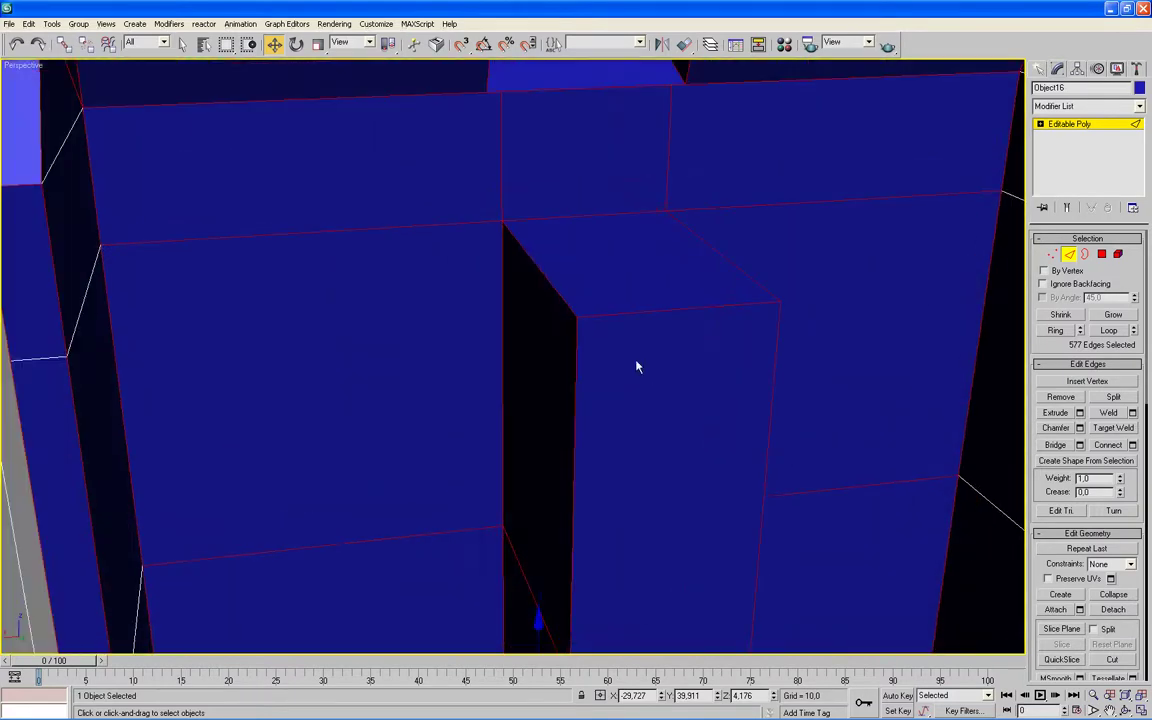
Deselect the top panel edges and the horizontal and diagonal edges beside the gap.
left_click(391, 228, "alt")
left_click(501, 198, "alt")
left_click(666, 175, "alt")
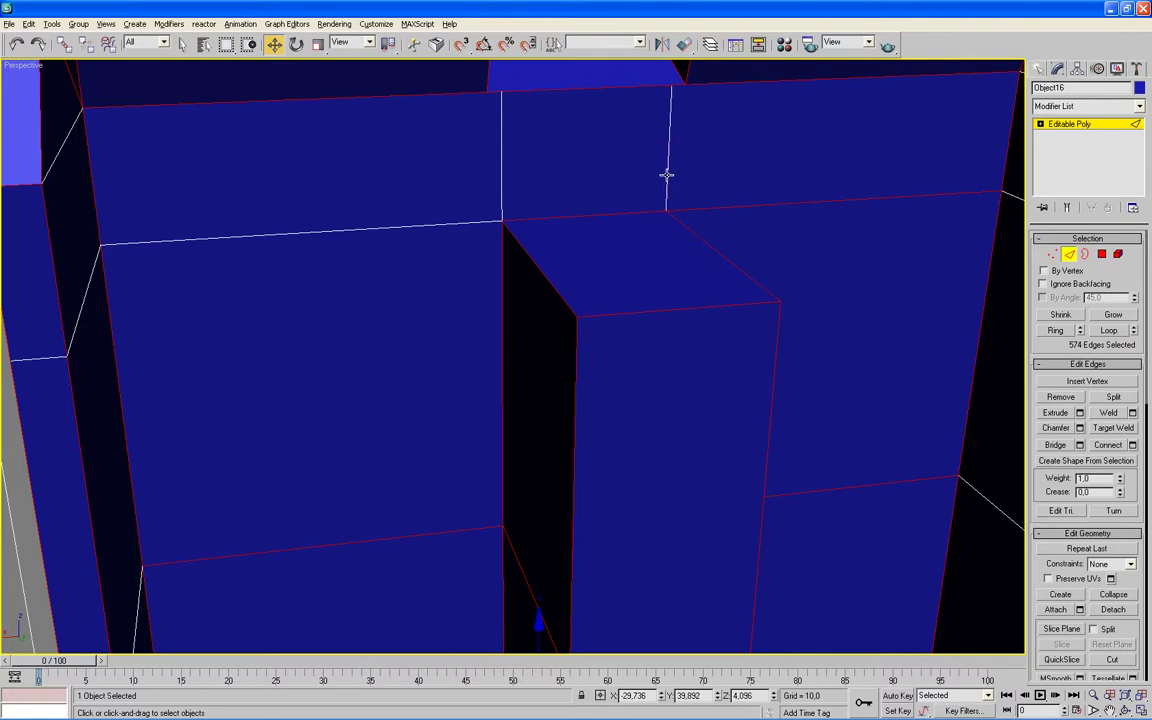
left_click(726, 206, "alt")
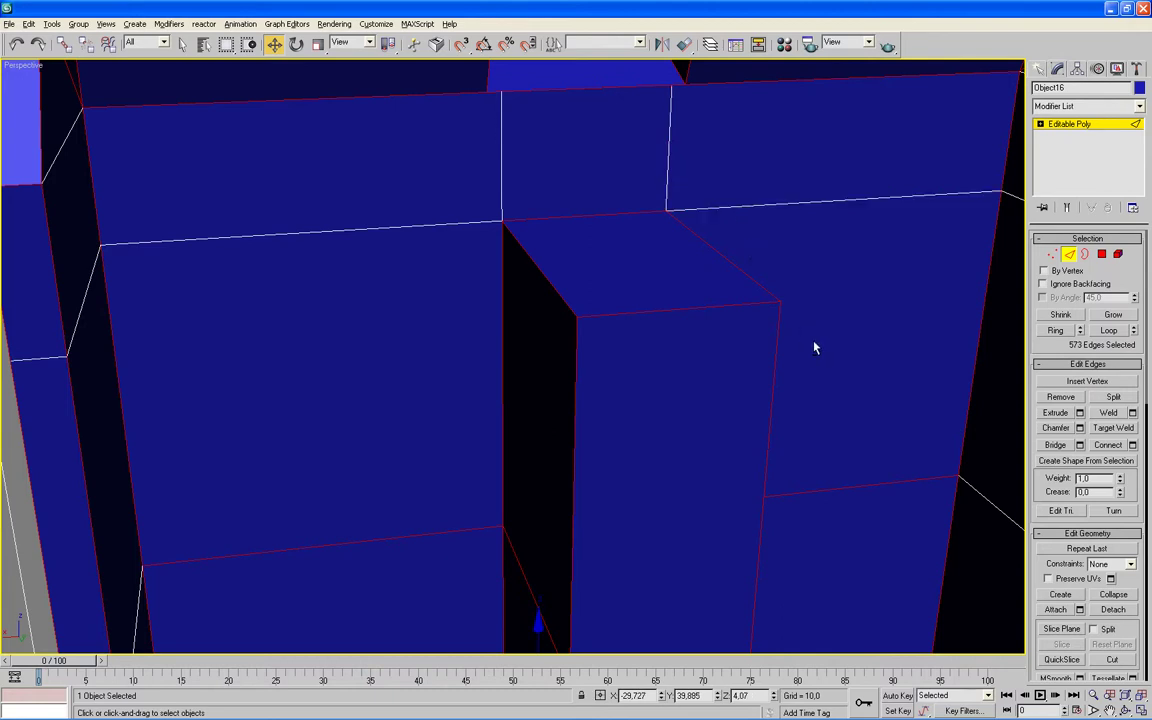
mouse_move(603, 384)
middle_mouse_down("alt")
mouse_move(694, 298)
mouse_move(548, 392)
middle_mouse_up("alt")
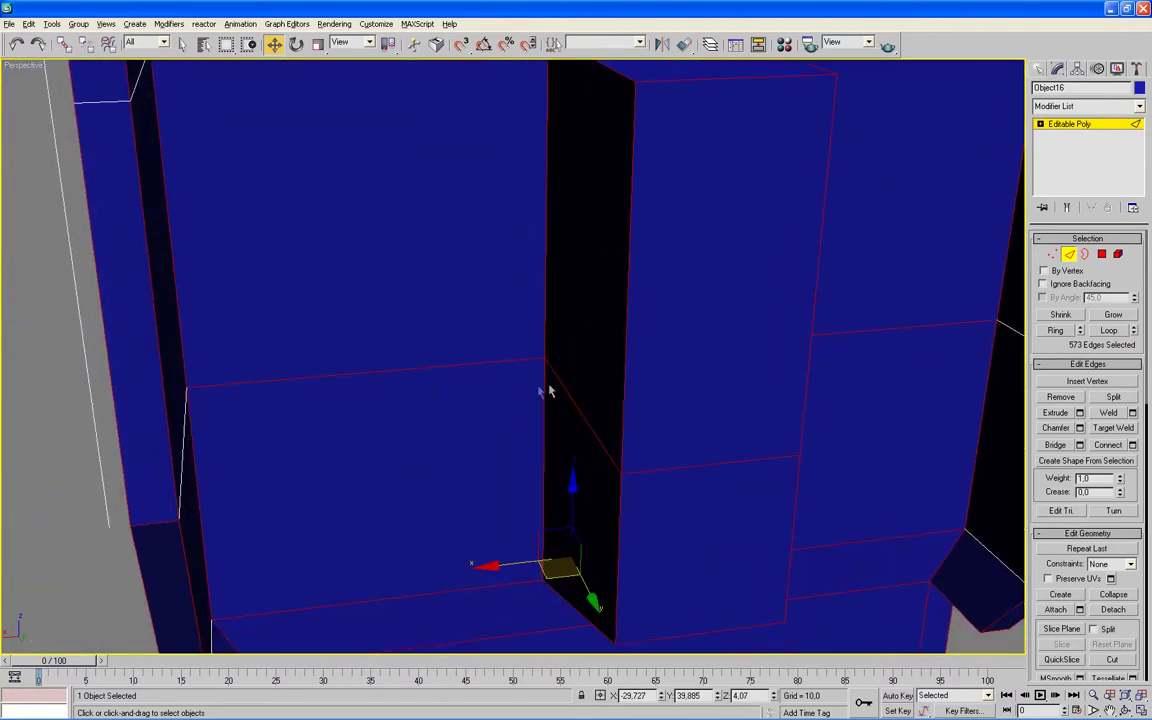
left_click(491, 363, "alt")
left_click(572, 397, "alt")
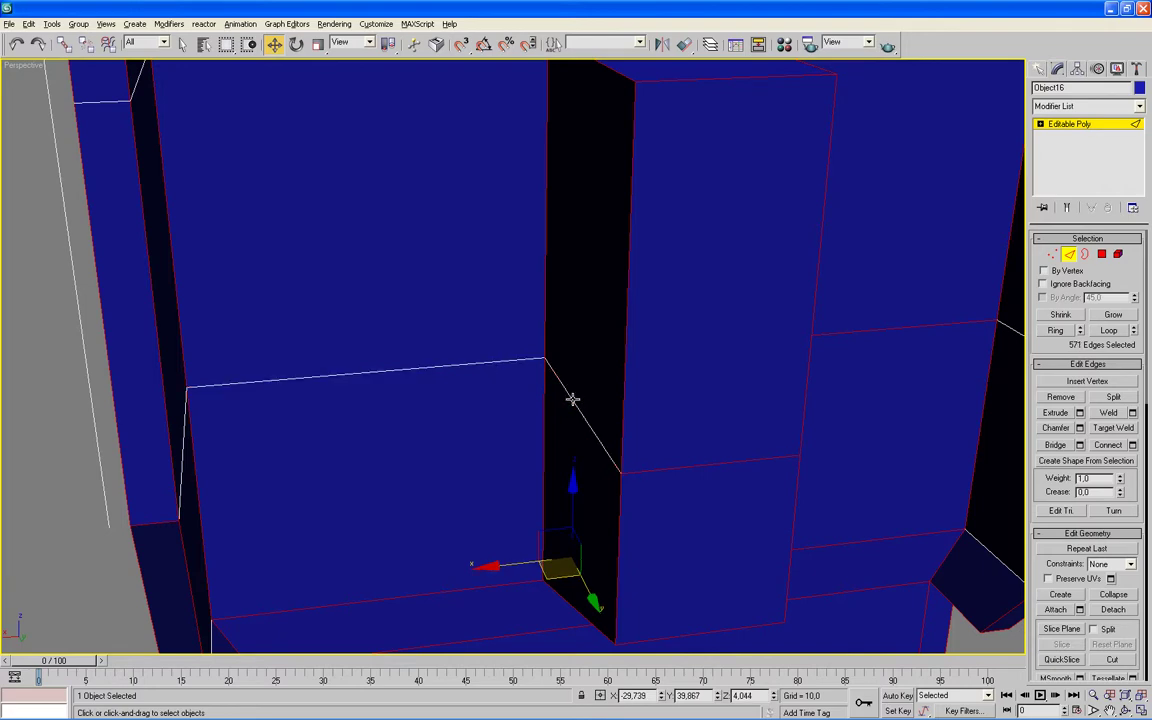
left_click(708, 466, "alt")
Remove the long horizontal, angled and lower front edges, leaving 549 edges to bevel.
mouse_move(828, 454)
middle_mouse_down("alt")
mouse_move(776, 453)
mouse_move(762, 435)
middle_mouse_up("alt")
left_click(762, 421, "alt")
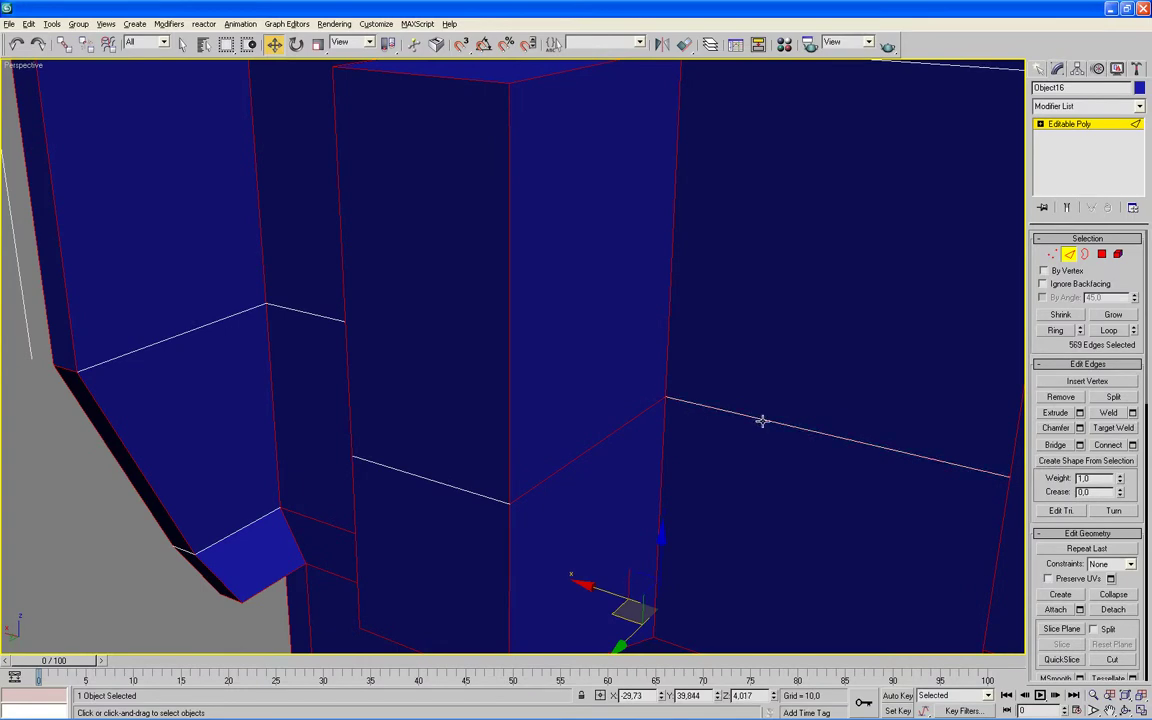
left_click(614, 432, "alt")
mouse_move(734, 408)
middle_mouse_down("alt")
mouse_move(740, 375)
mouse_move(725, 450)
mouse_move(830, 396)
mouse_move(707, 280)
mouse_move(711, 258)
middle_mouse_up("alt")
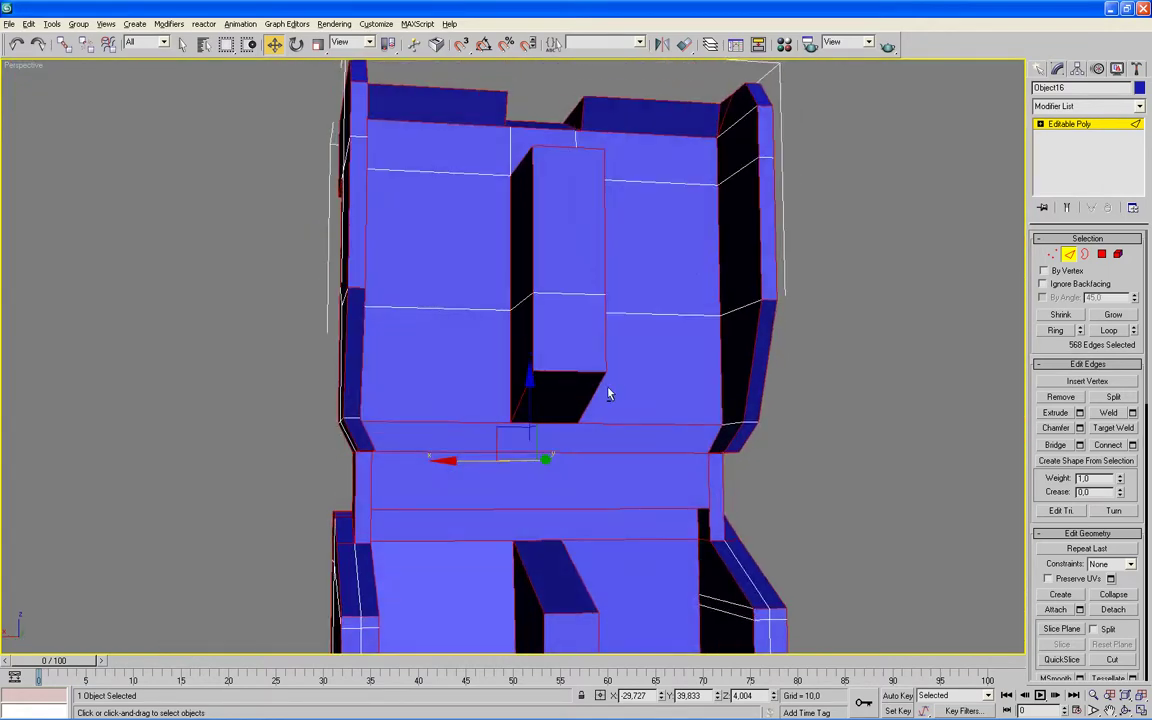
middle_click_drag(608, 393, 609, 360, "alt")
scroll(656, 437, "up", 2)
scroll(650, 435, "up", 1)
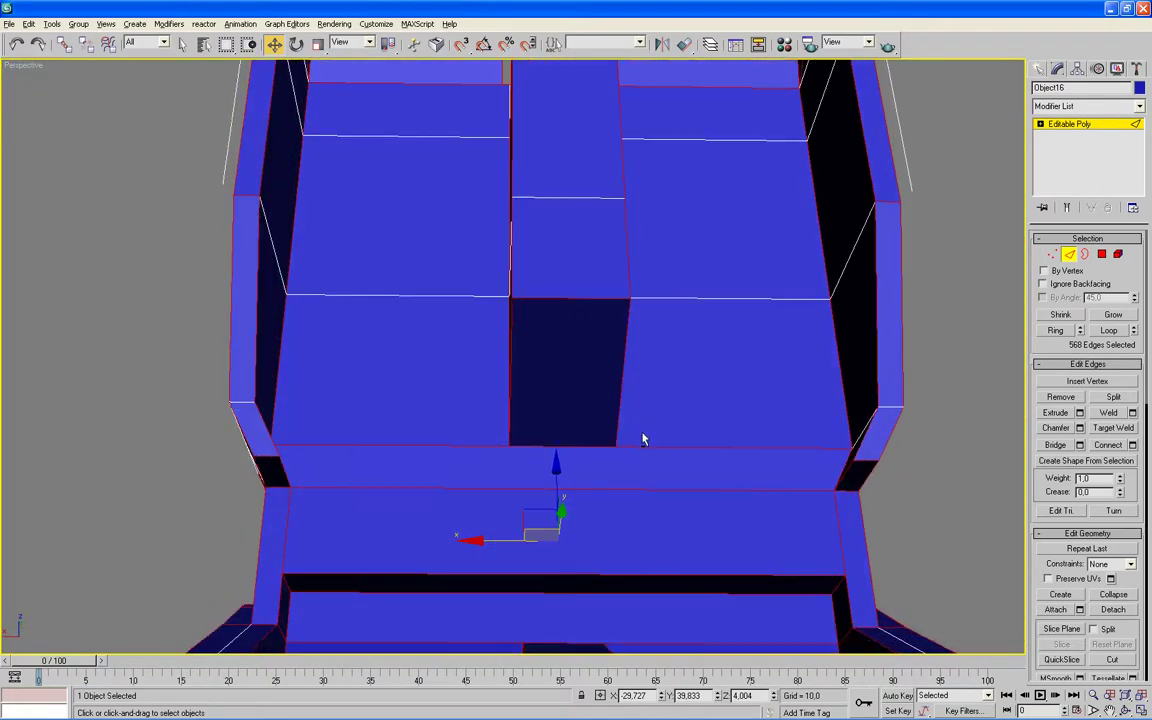
left_click(642, 445, "alt")
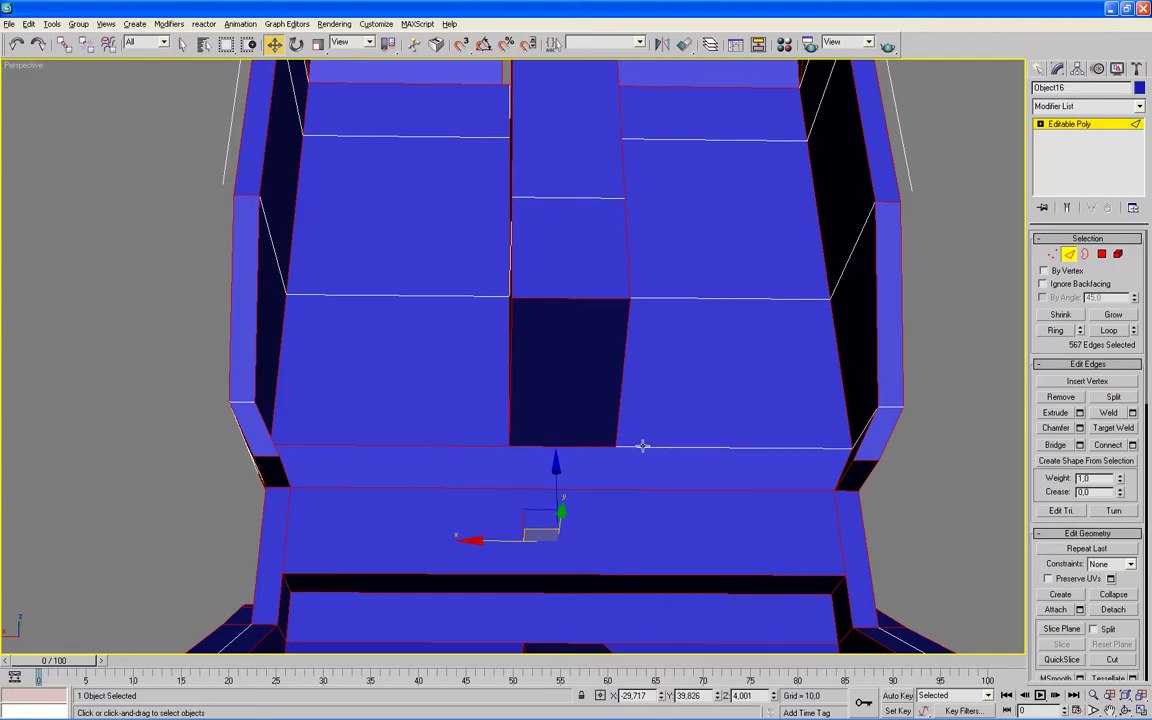
left_click(482, 445, "alt")
mouse_move(478, 417)
middle_mouse_down("alt")
mouse_move(509, 432)
mouse_move(533, 413)
mouse_move(579, 540)
mouse_move(428, 454)
mouse_move(417, 406)
middle_mouse_up("alt")
scroll(800, 450, "down", 5)
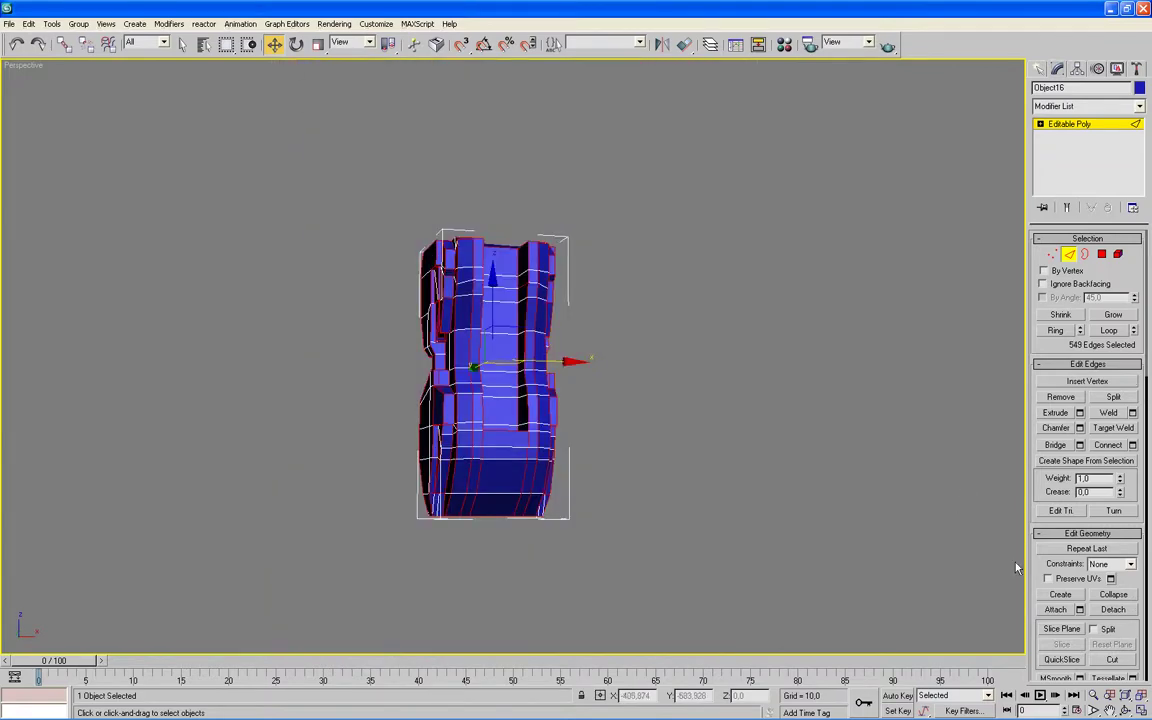
Chamfer the edges by 0,01, enable NURMS with 3 iterations, and hide the wireframe overlay.
left_click(1079, 428)
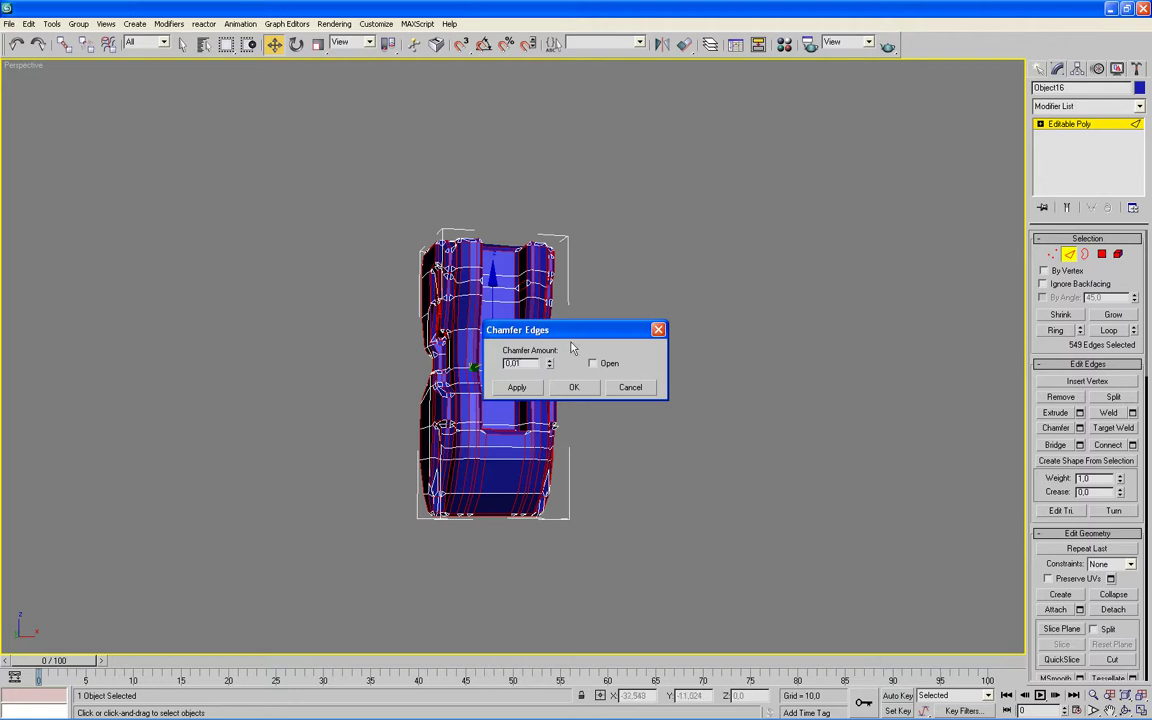
key("Return")
left_click(1066, 257)
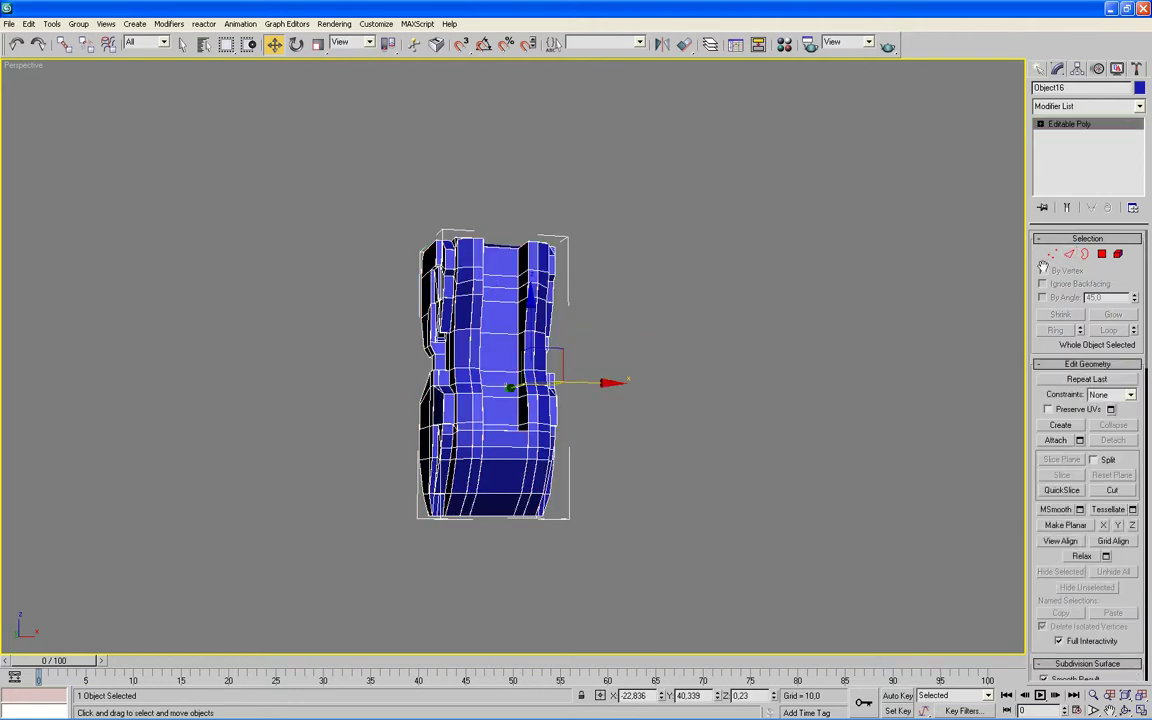
scroll(1044, 560, "down", 5)
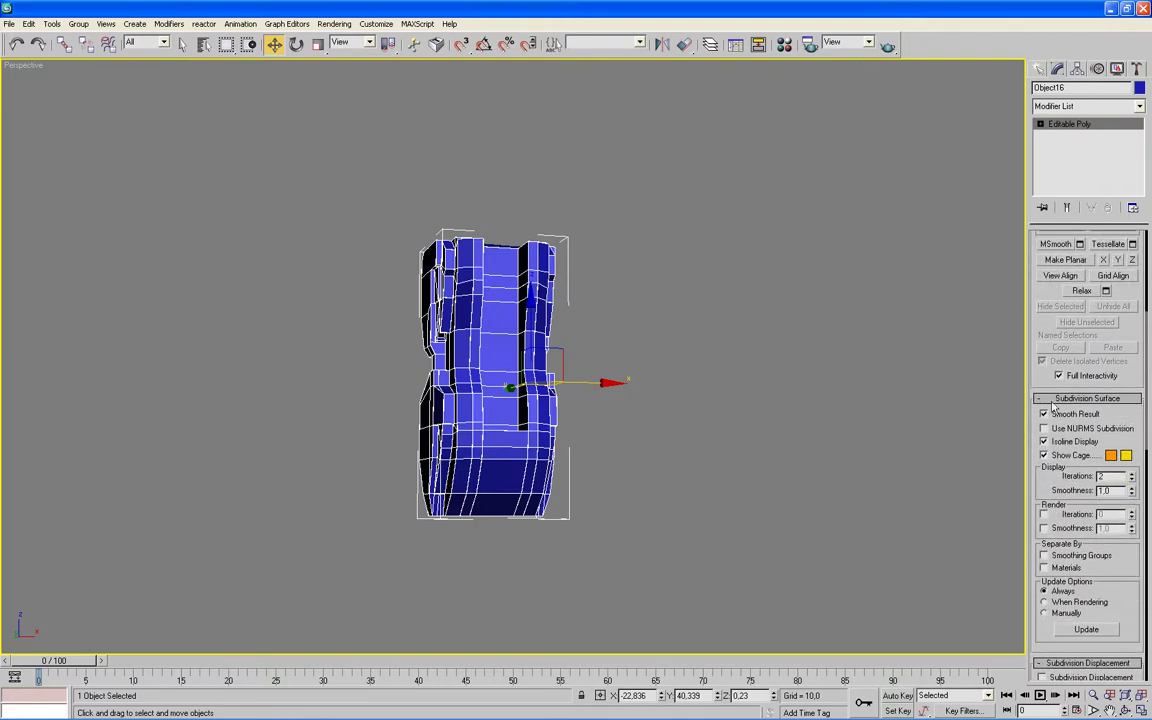
type("3")
key("Return")
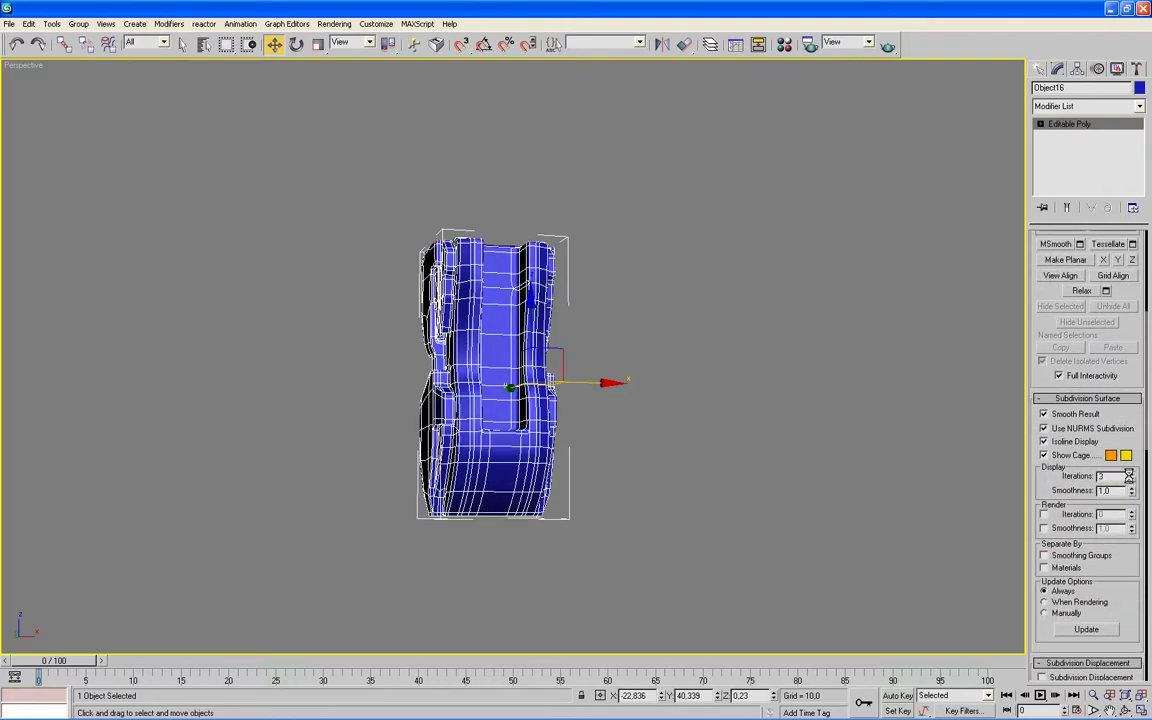
key("F4")
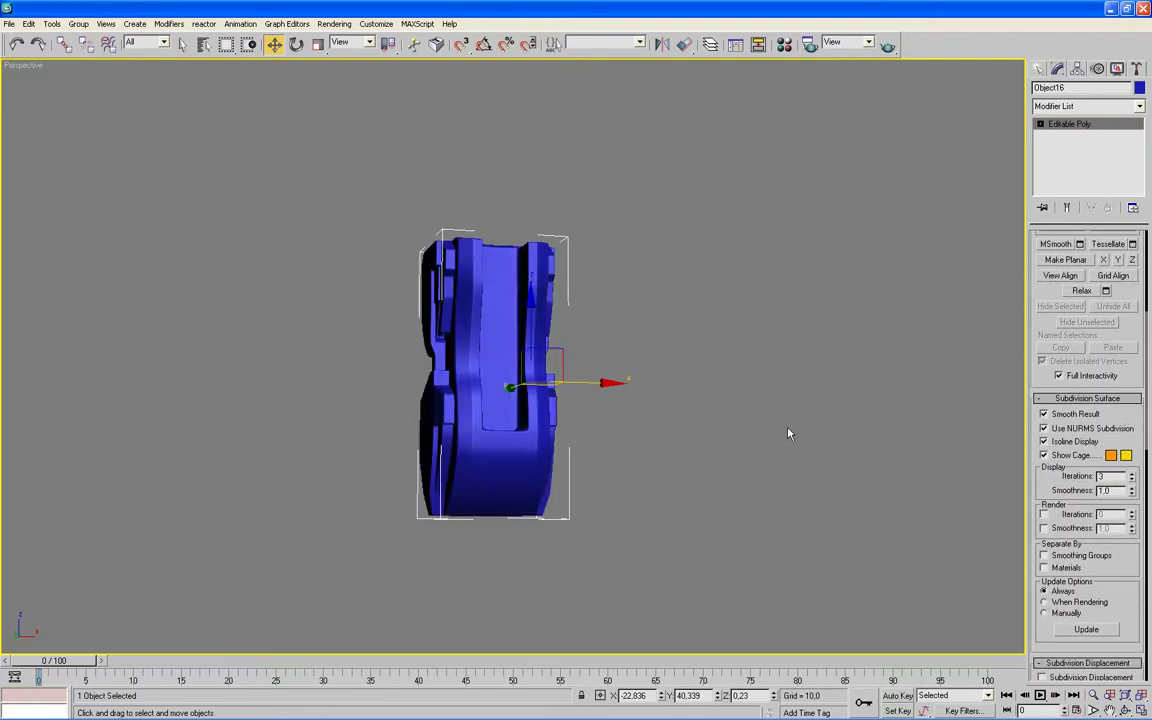
Orbit around the smoothed blue torso, toggling its selection, to inspect it from the front.
left_click(787, 432)
scroll(787, 432, "up", 5)
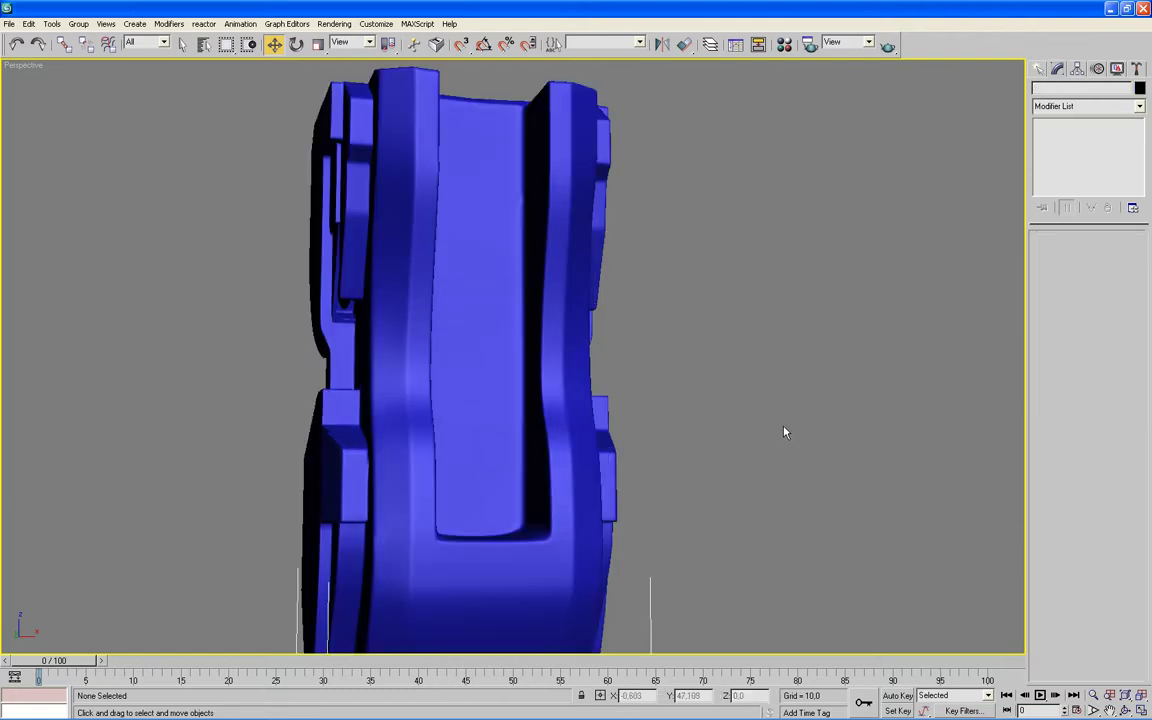
scroll(787, 432, "down", 3)
mouse_move(787, 432)
middle_mouse_down("alt")
mouse_move(882, 429)
mouse_move(818, 449)
mouse_move(677, 409)
middle_mouse_up("alt")
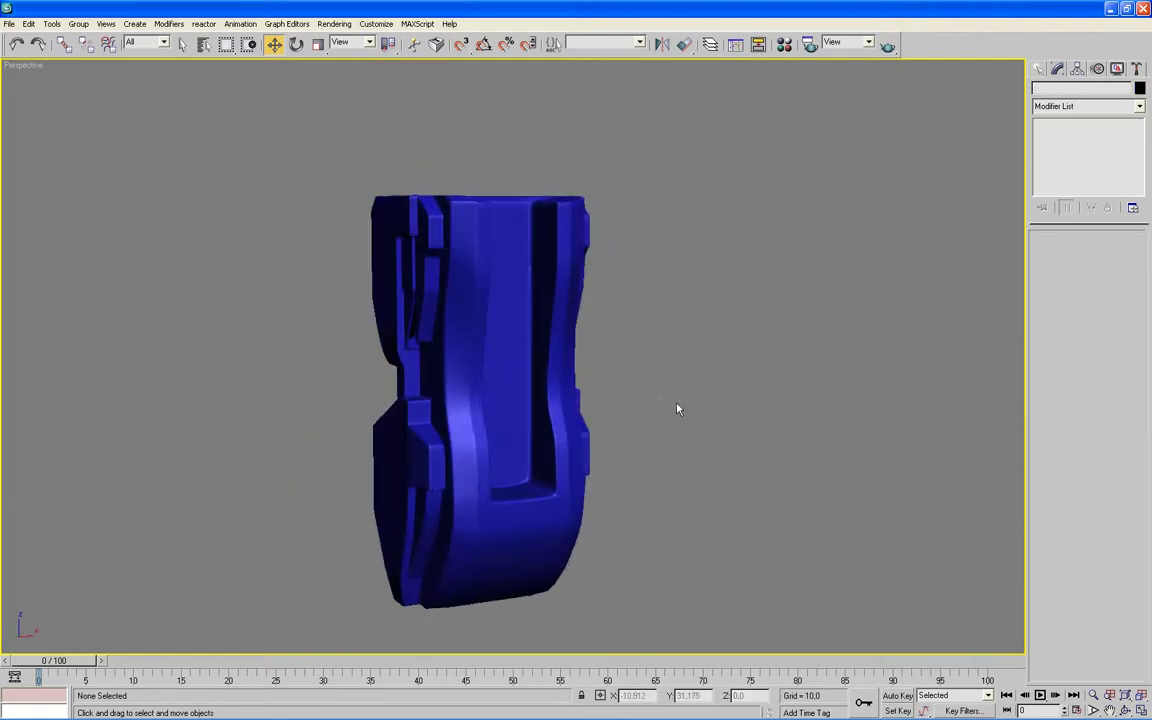
left_click(563, 333)
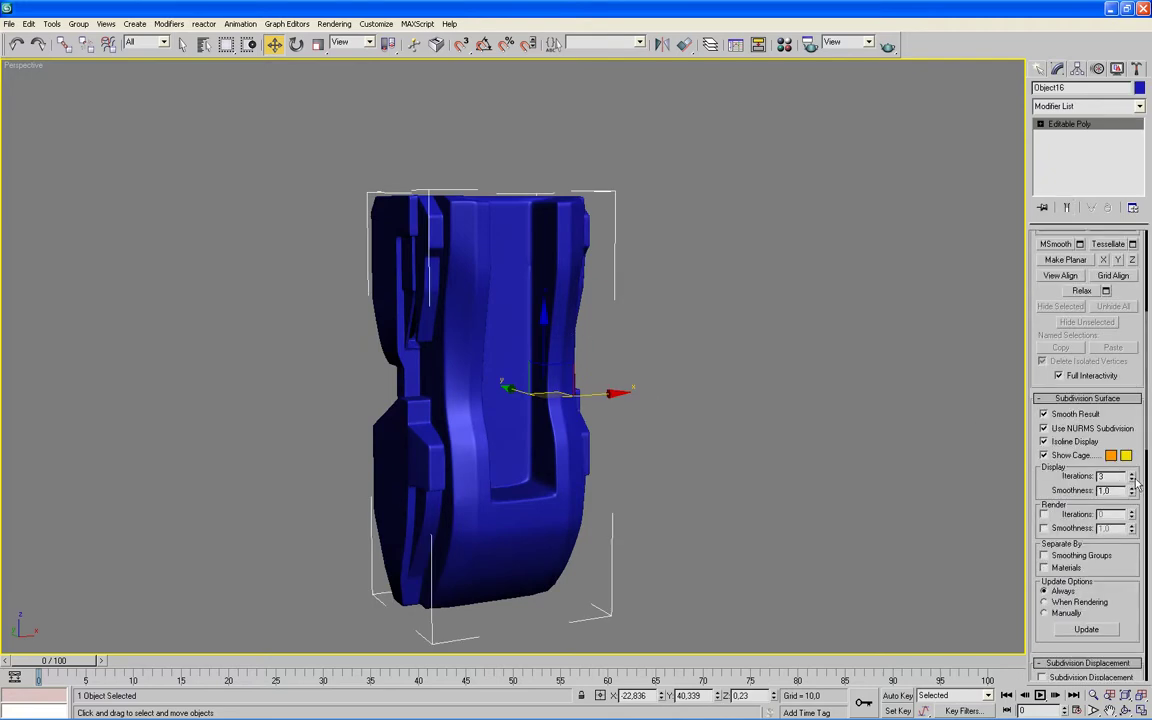
middle_click_drag(900, 432, 866, 429, "alt")
left_click(766, 434)
mouse_move(766, 434)
middle_mouse_down("alt")
mouse_move(855, 426)
mouse_move(756, 424)
middle_mouse_up("alt")
scroll(748, 421, "down", 3)
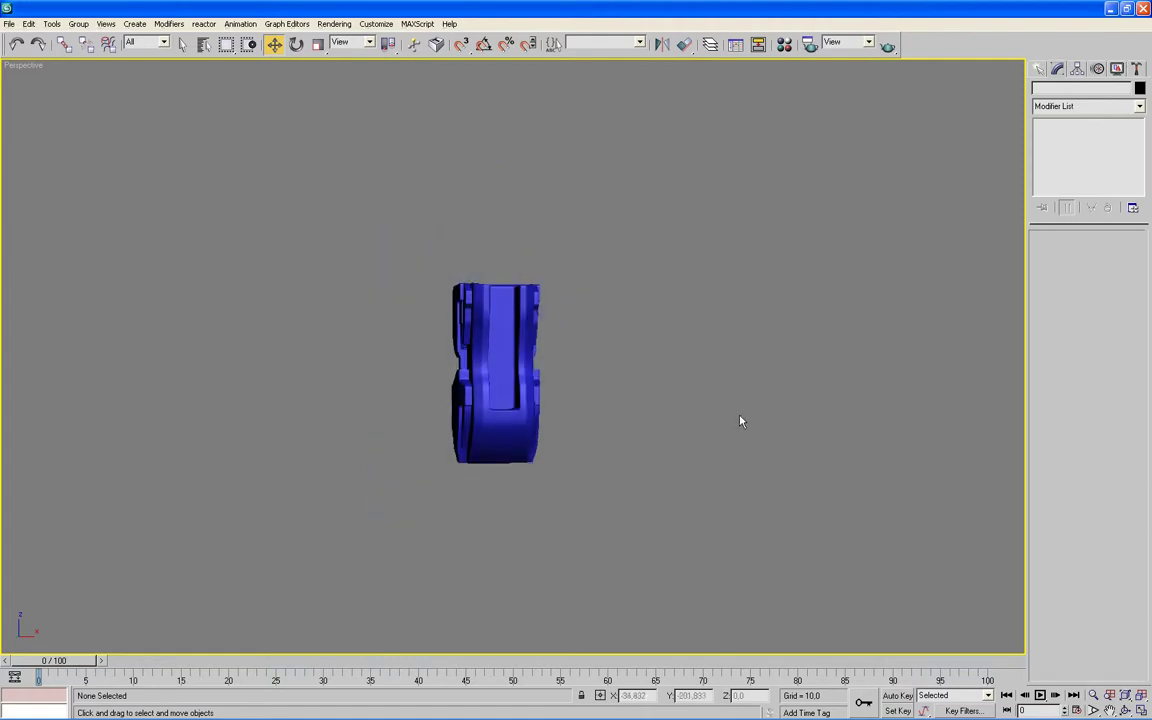
middle_click_drag(707, 380, 692, 399, "alt")
scroll(693, 398, "up", 2)
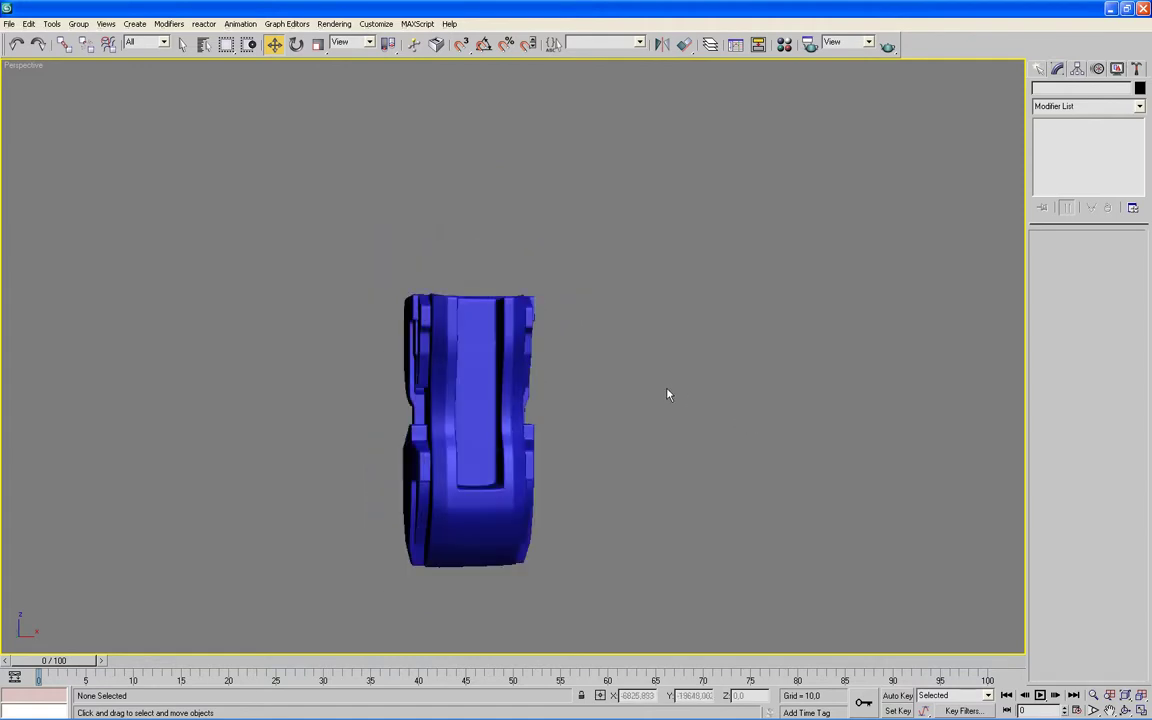
right_click(668, 396)
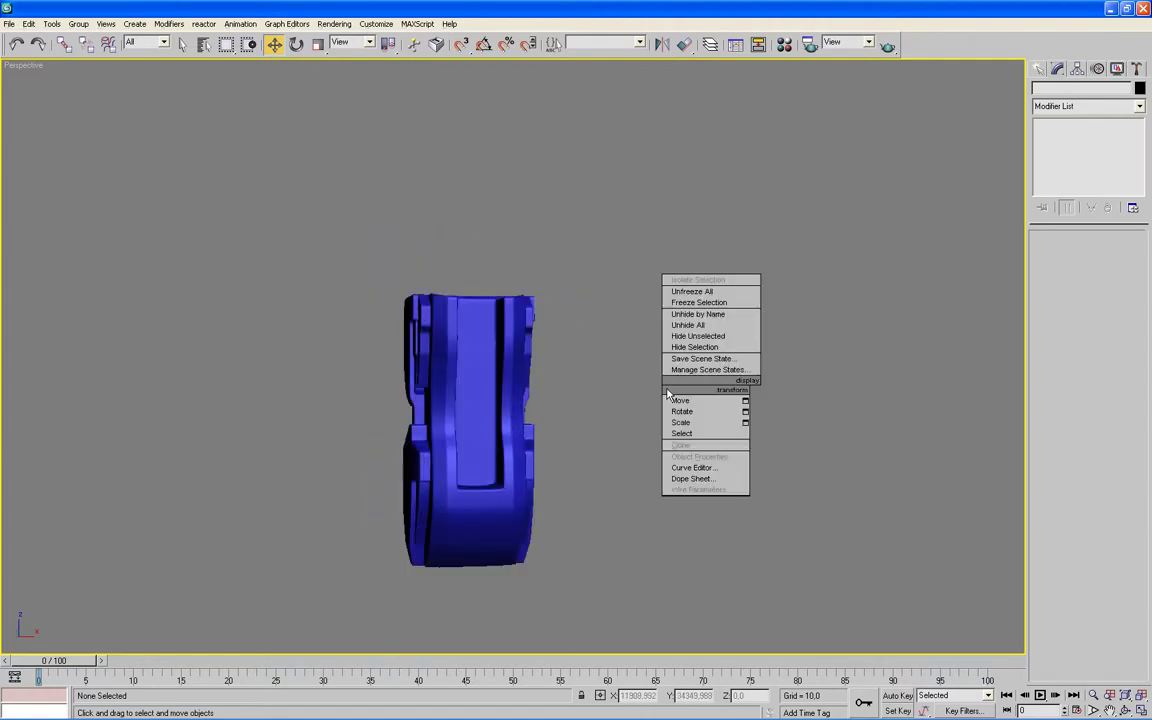
Unhide all robot parts and select the blue torso, green leg and right-hand box.
left_click(706, 326)
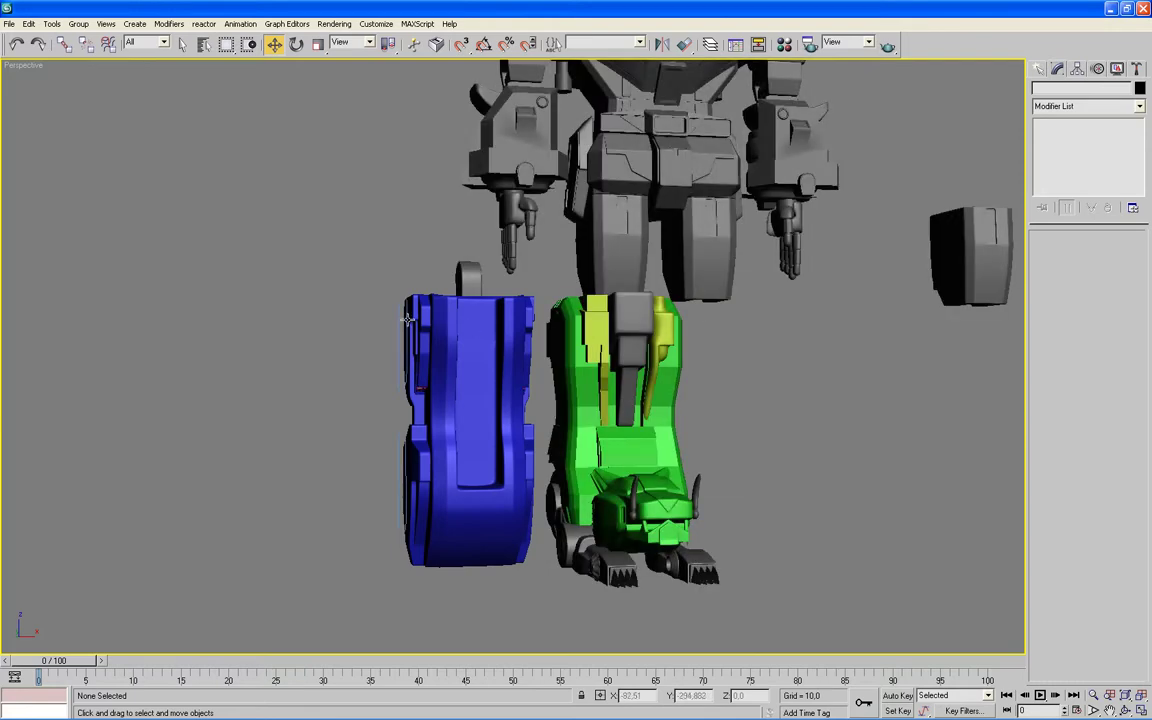
left_click_drag(340, 293, 562, 580)
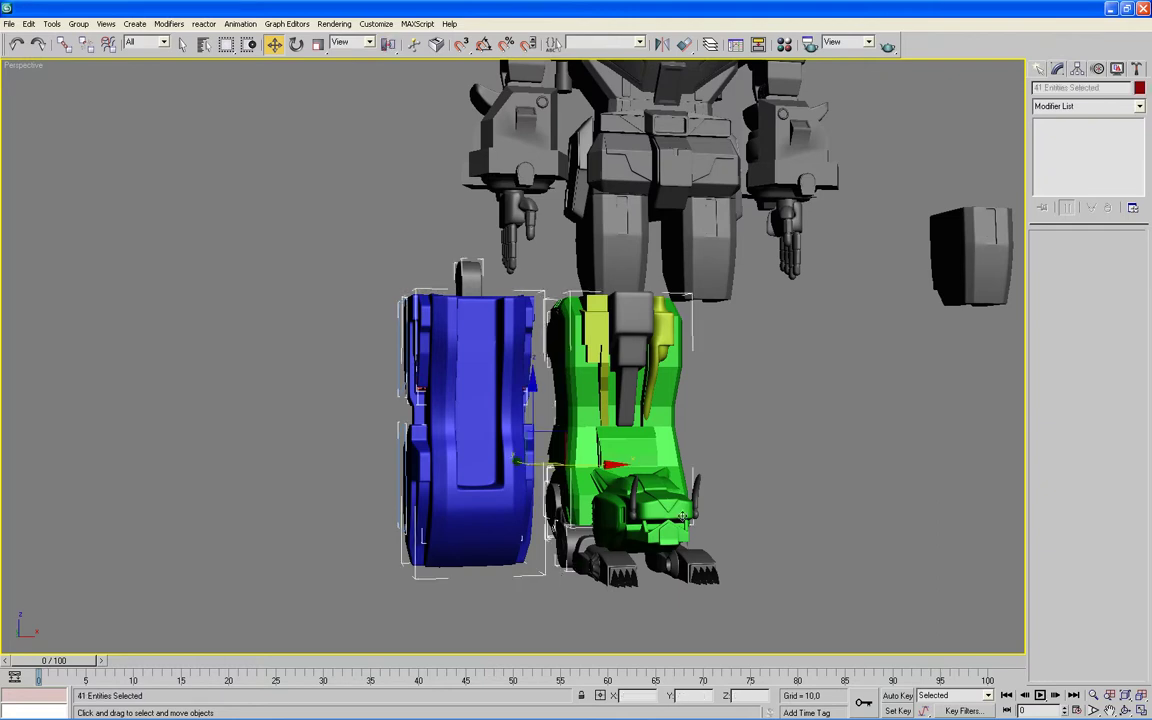
left_click_drag(825, 396, 483, 609)
left_click(548, 275, "ctrl")
left_click_drag(553, 240, 657, 377, "ctrl")
left_click_drag(1008, 358, 1011, 363)
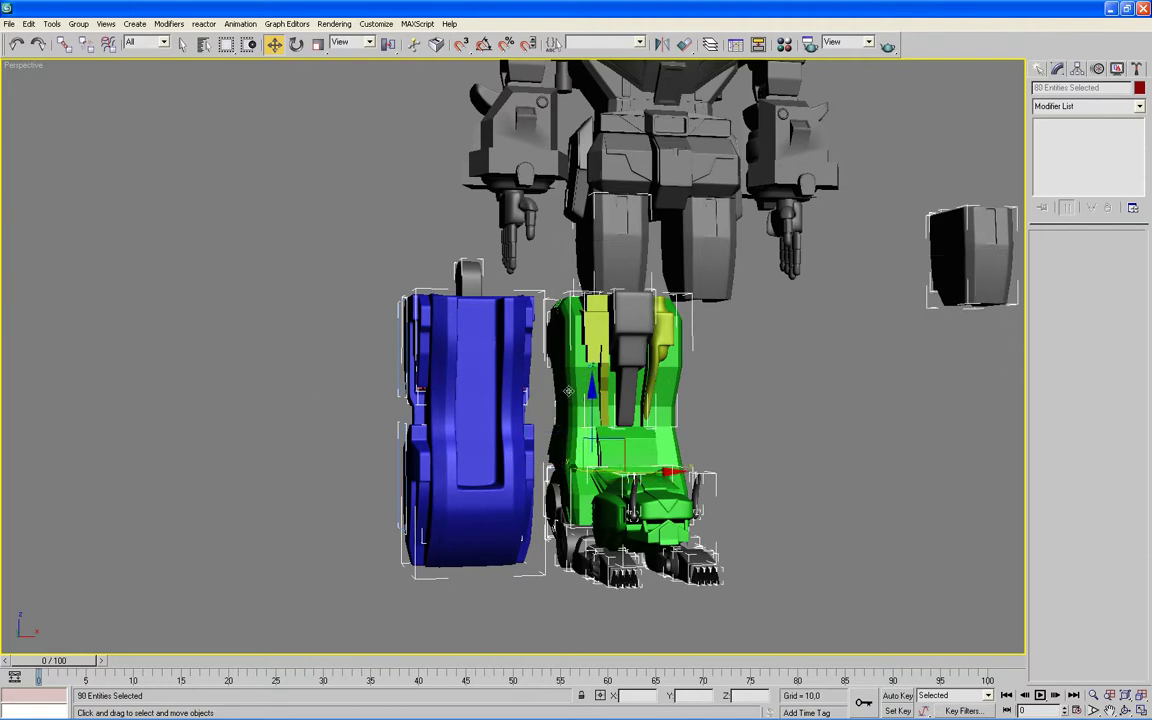
left_click_drag(314, 352, 863, 622, "ctrl")
Hide all unselected parts, then select the yellow piece on the leg.
right_click(863, 622)
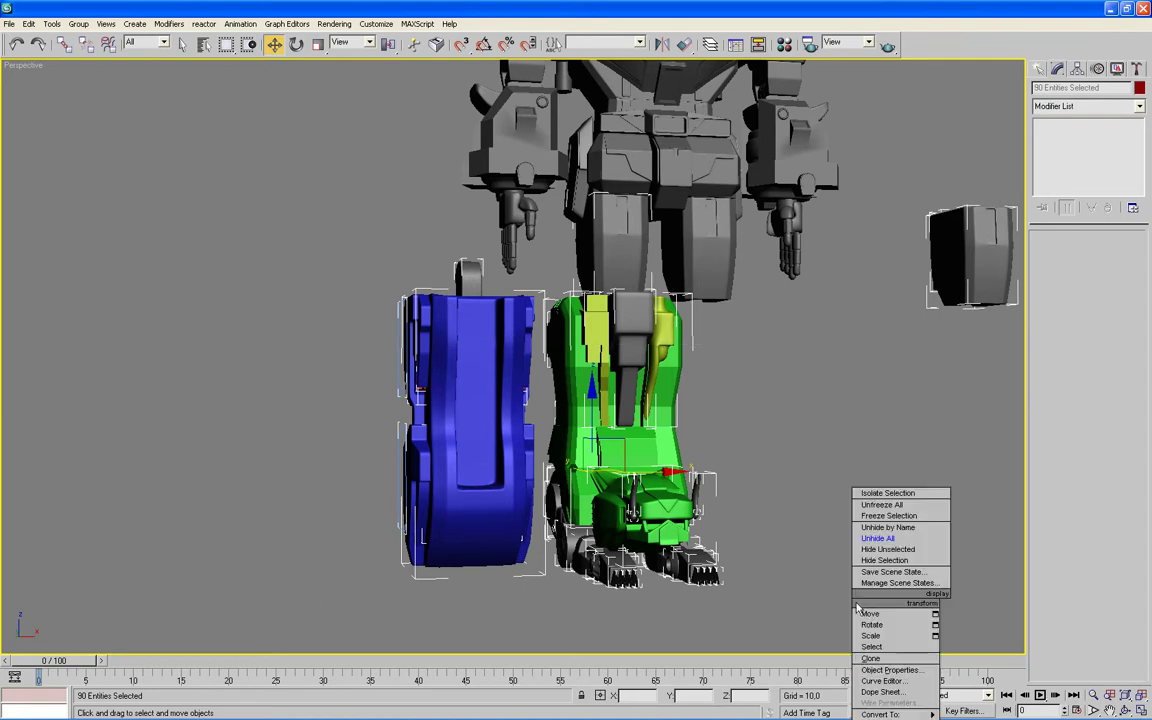
left_click(868, 570)
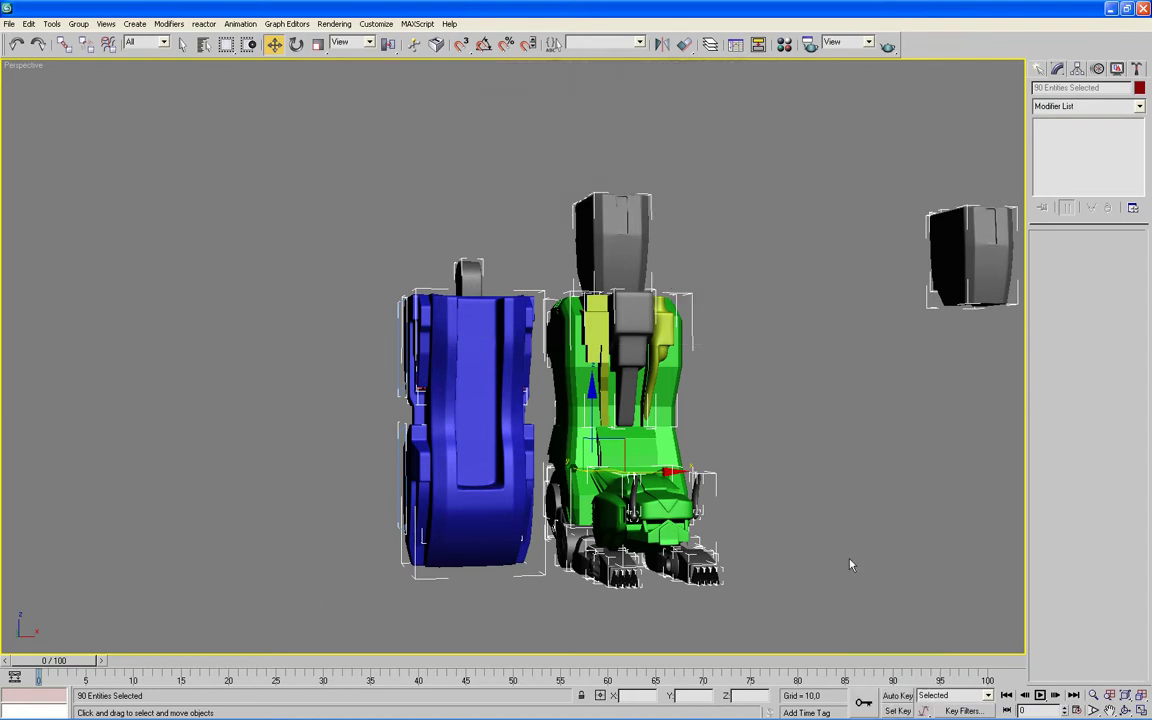
scroll(786, 541, "up", 2)
left_click(657, 348)
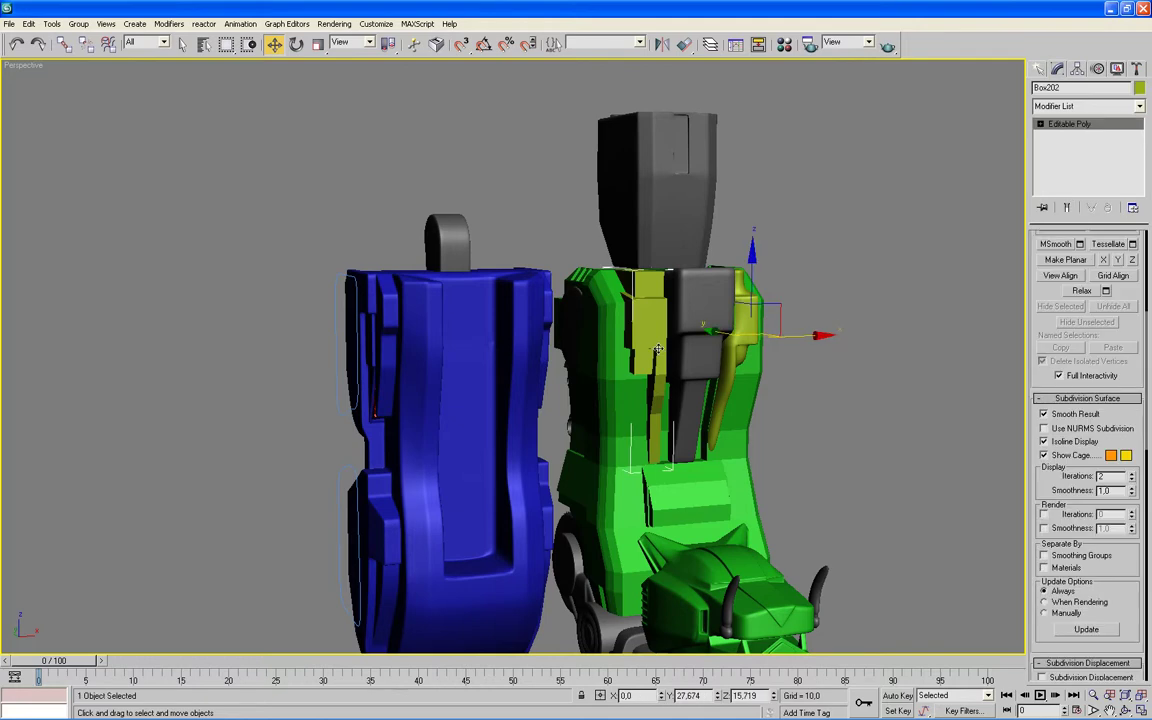
Turn on NURMS subdivision for the yellow piece and the green leg body.
left_click(1043, 428)
left_click(620, 373)
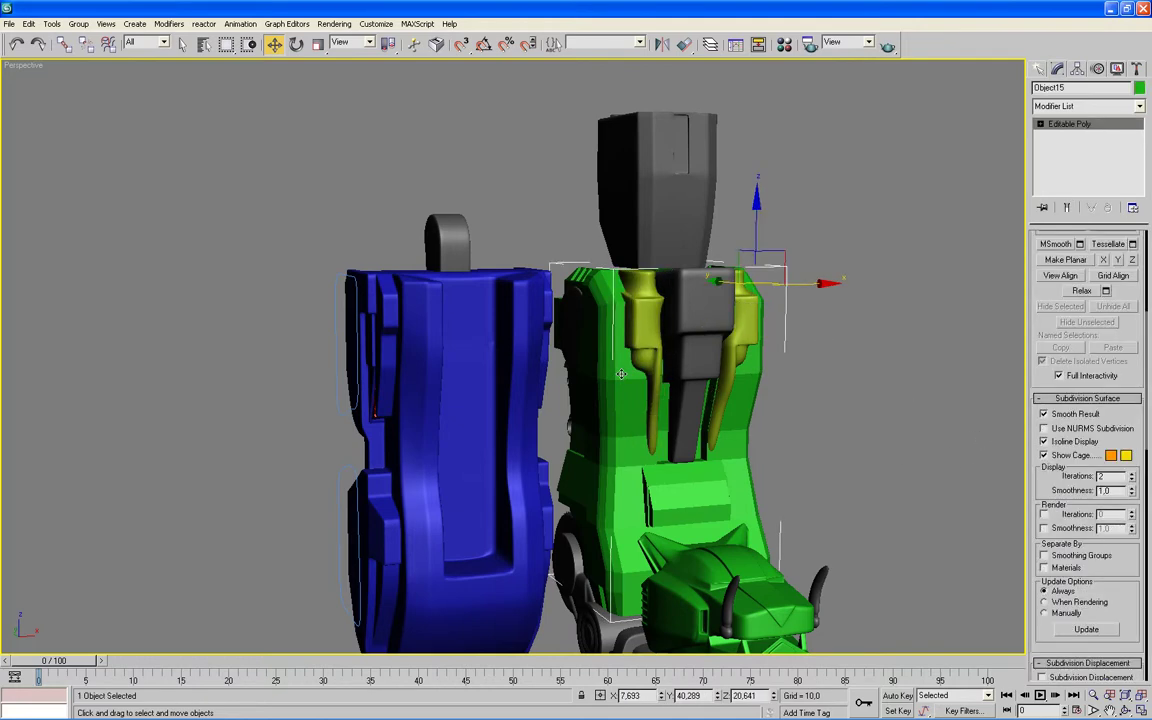
left_click(1043, 429)
Recolour all the green leg parts, including the feet, to grey.
scroll(1036, 280, "up", 5)
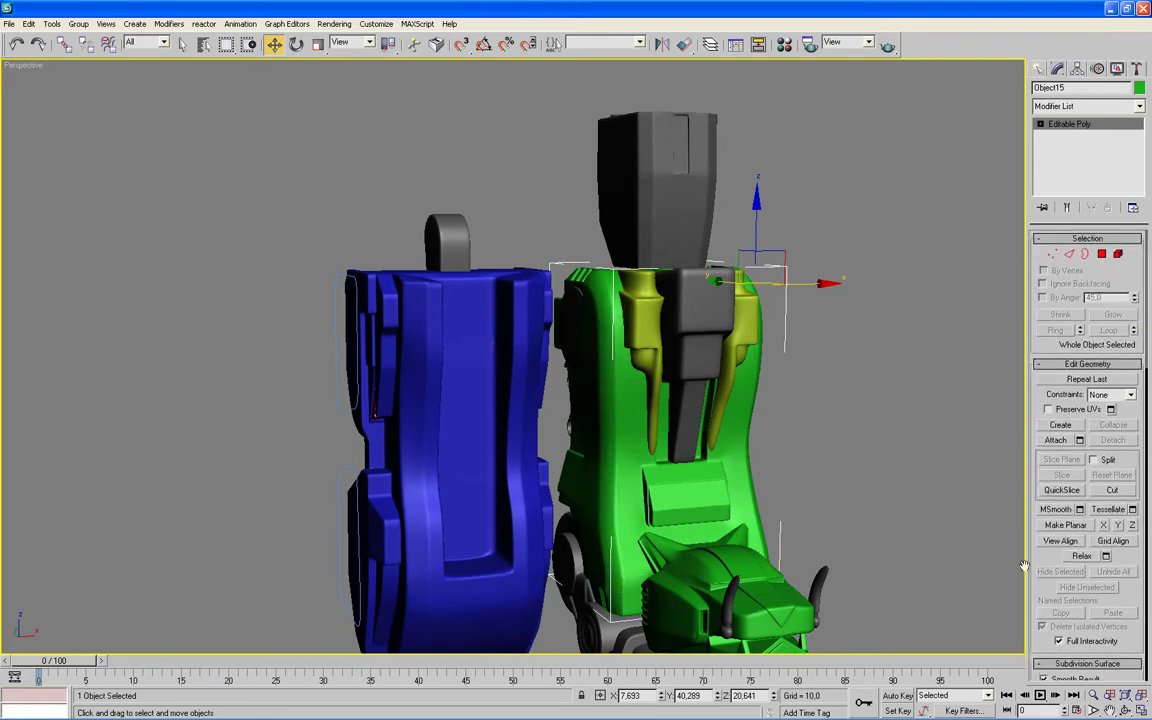
middle_click_drag(928, 364, 844, 253, "alt")
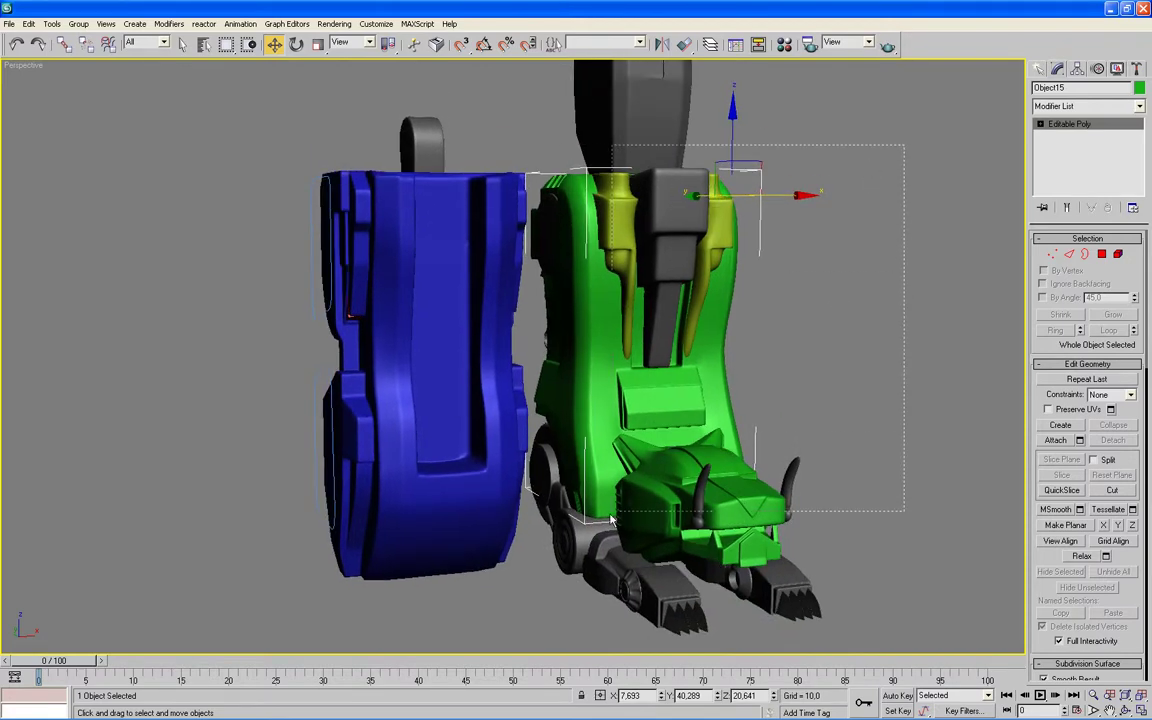
left_click_drag(538, 565, 930, 210)
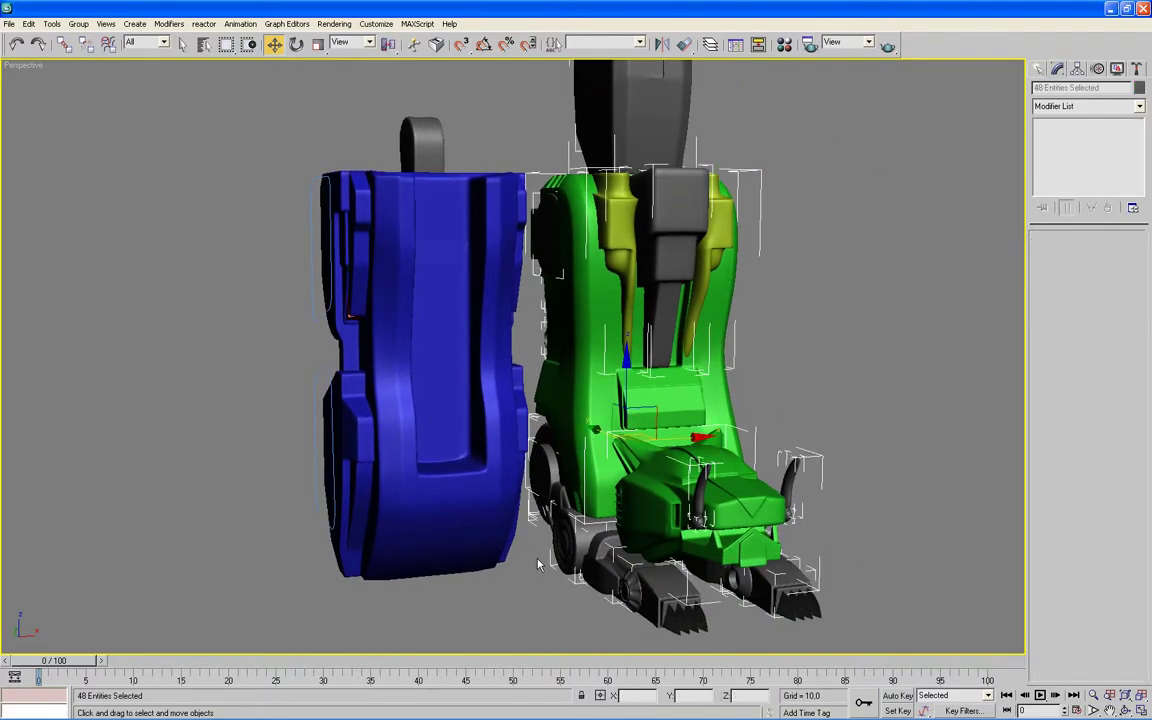
left_click(1139, 88)
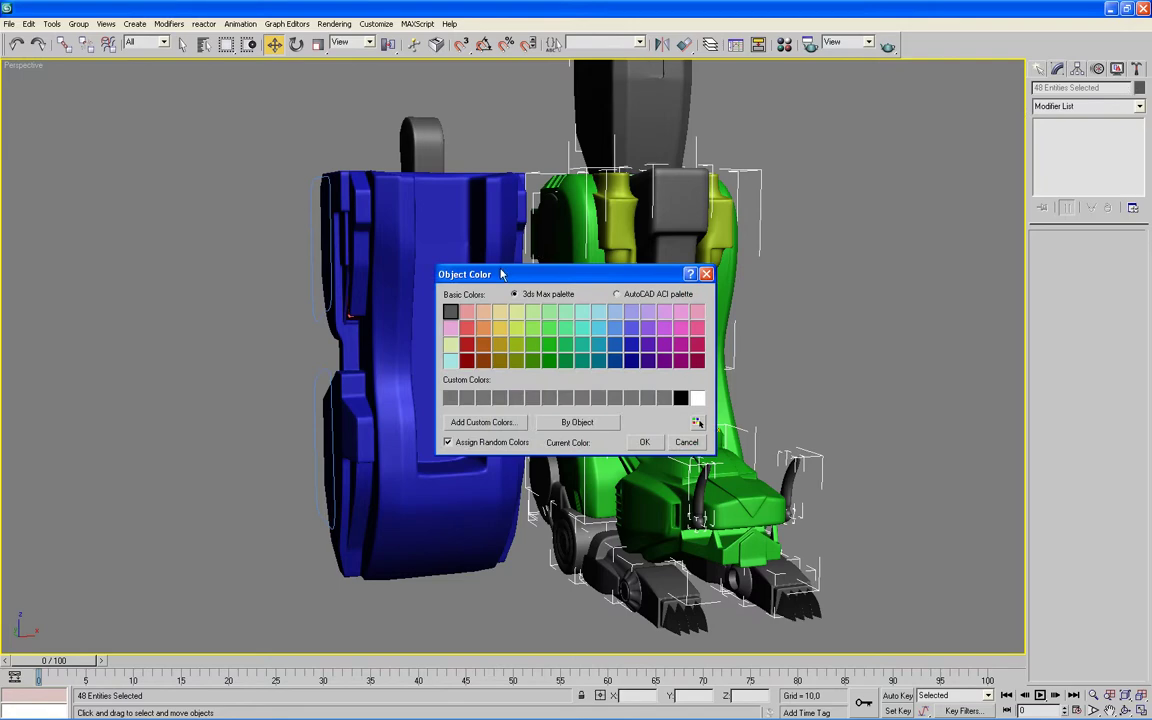
left_click(644, 442)
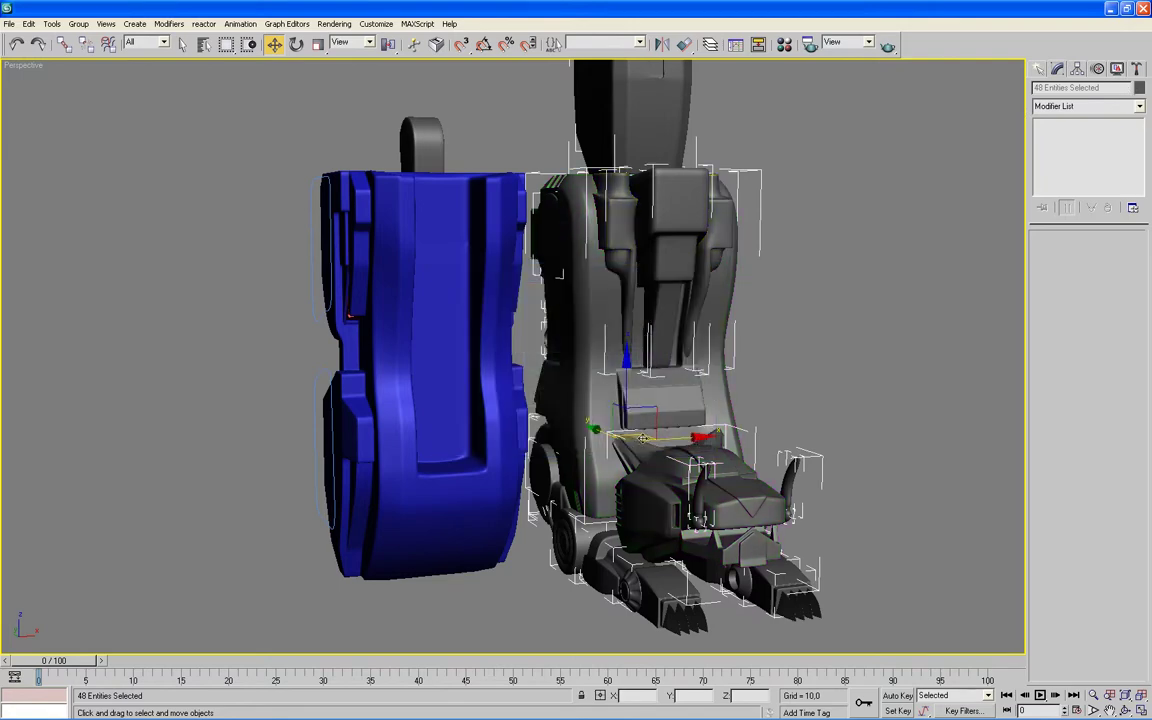
left_click(773, 333)
Hide the two stray shapes beside the torso.
middle_click_drag(441, 371, 663, 376, "alt")
left_click_drag(771, 305, 707, 398)
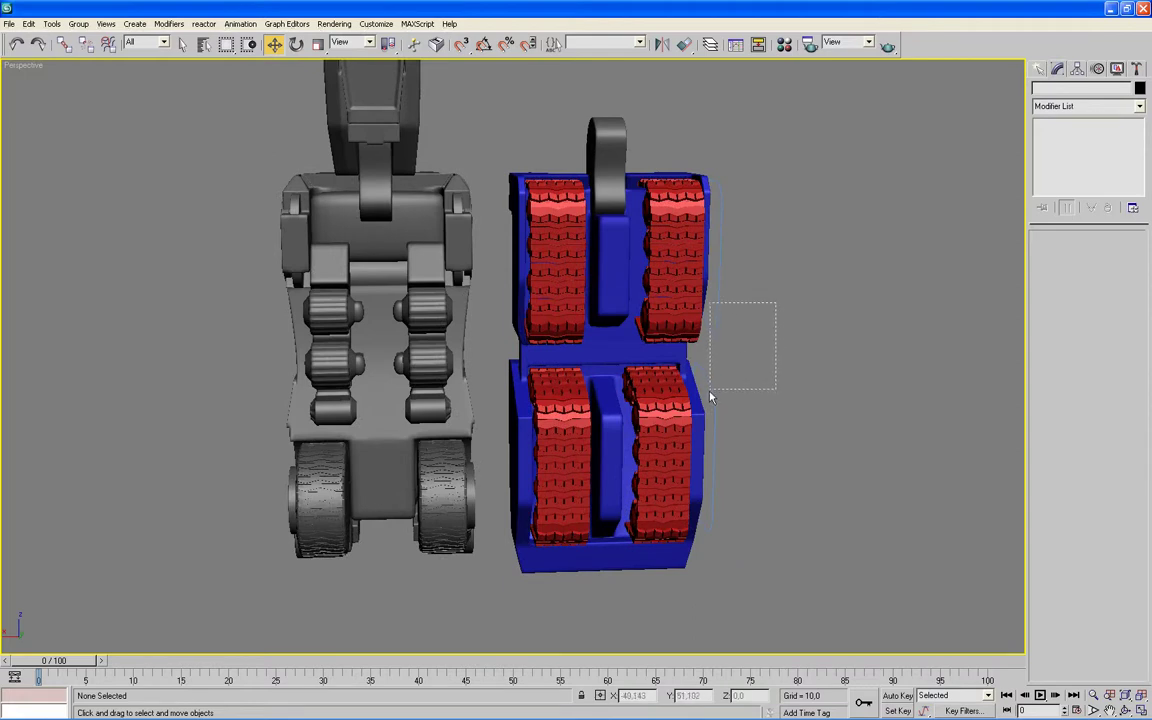
right_click(834, 365)
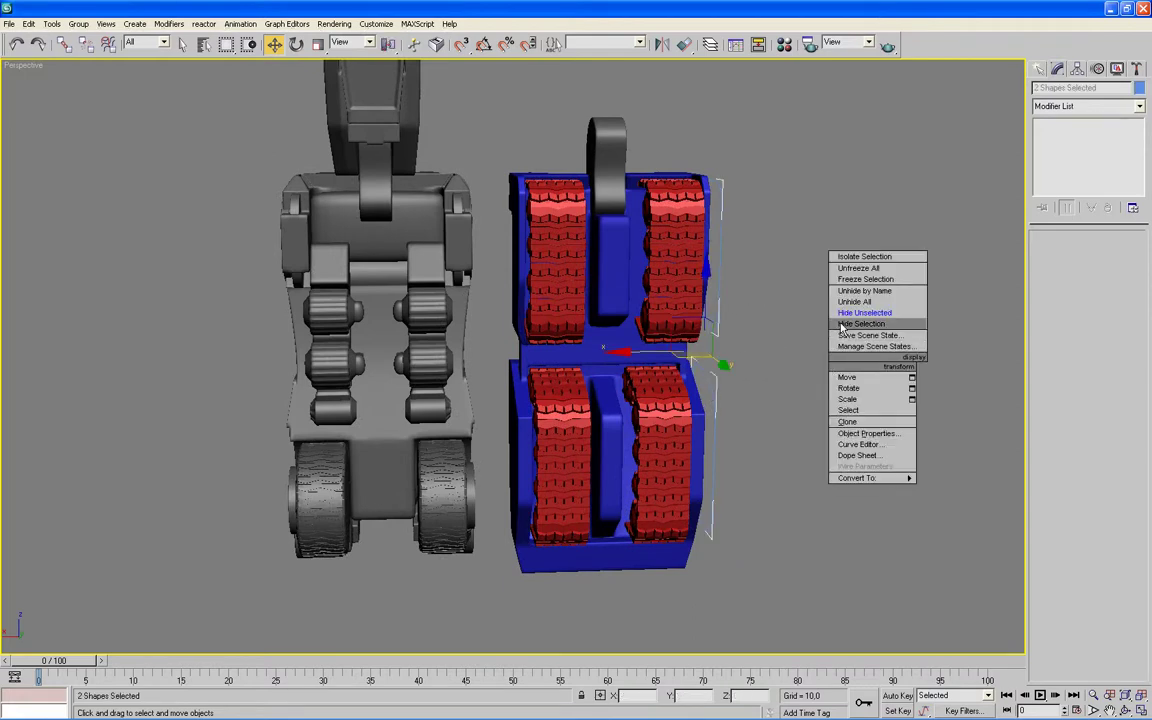
left_click(843, 325)
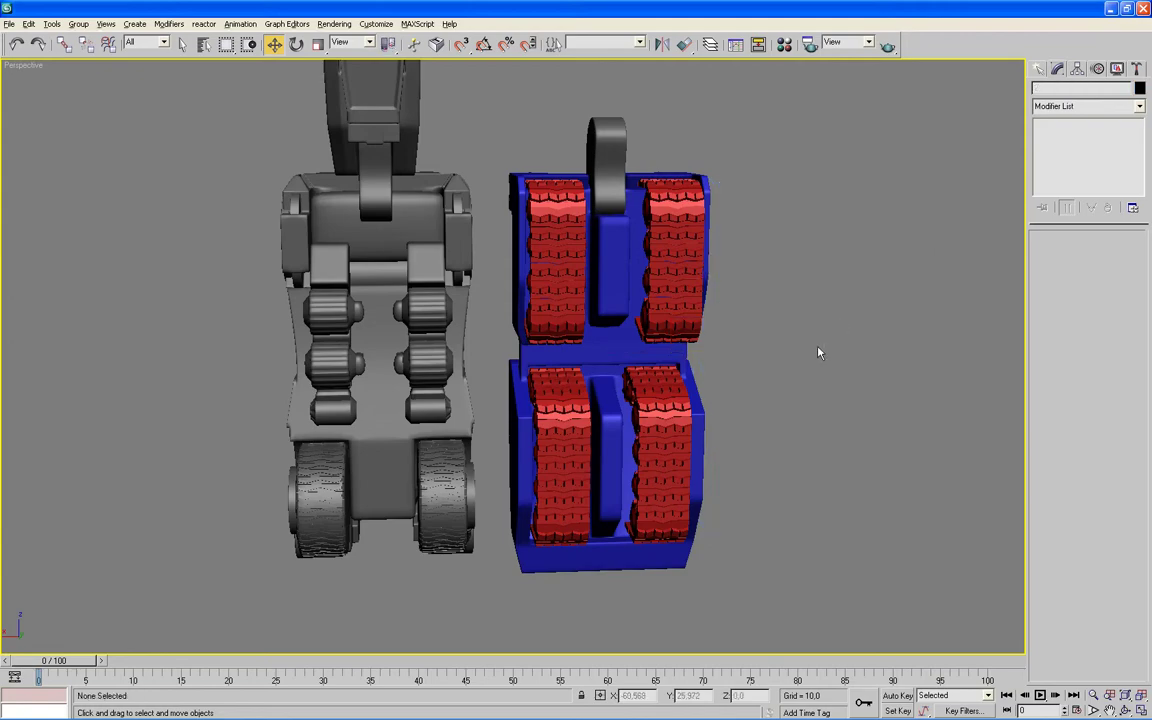